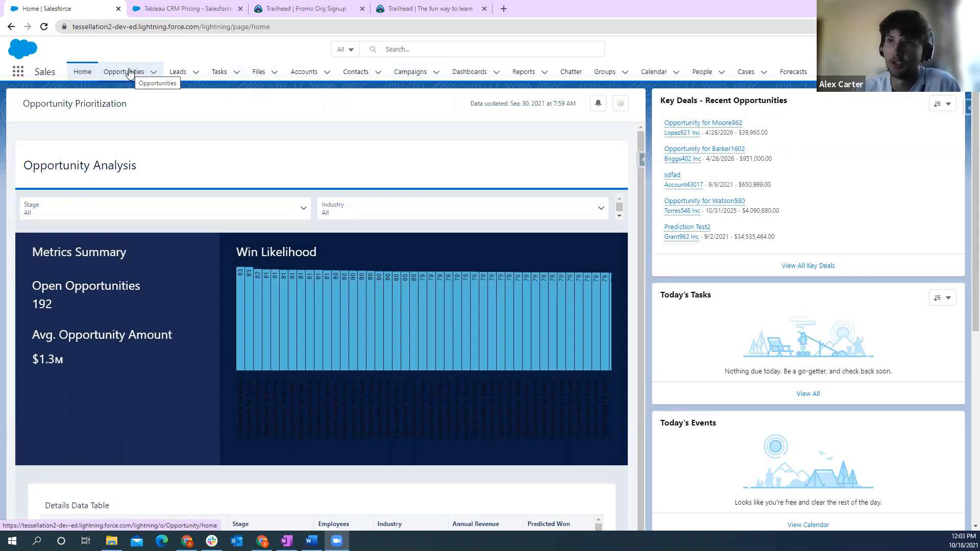
- Open the sdfad opportunity from the opportunities list and review its details
click(130, 73)
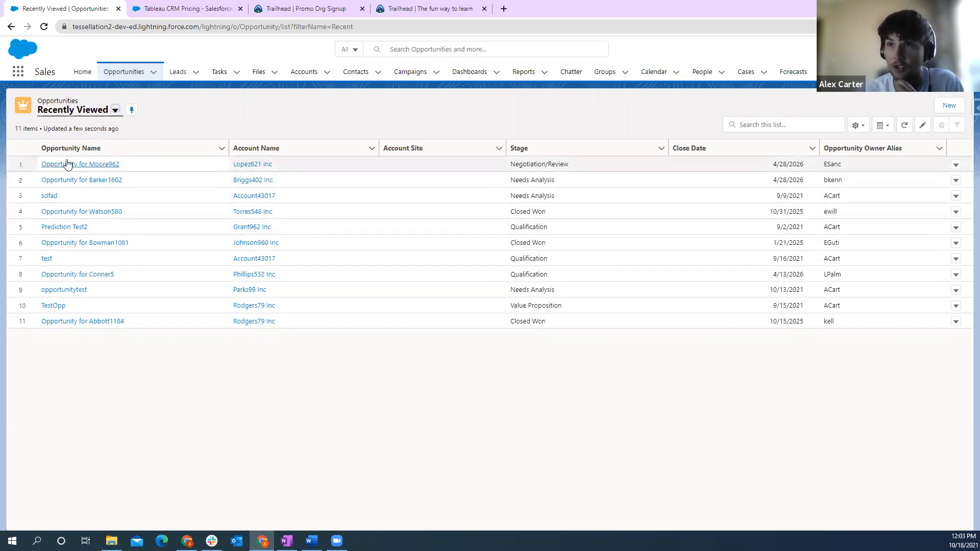
click(49, 196)
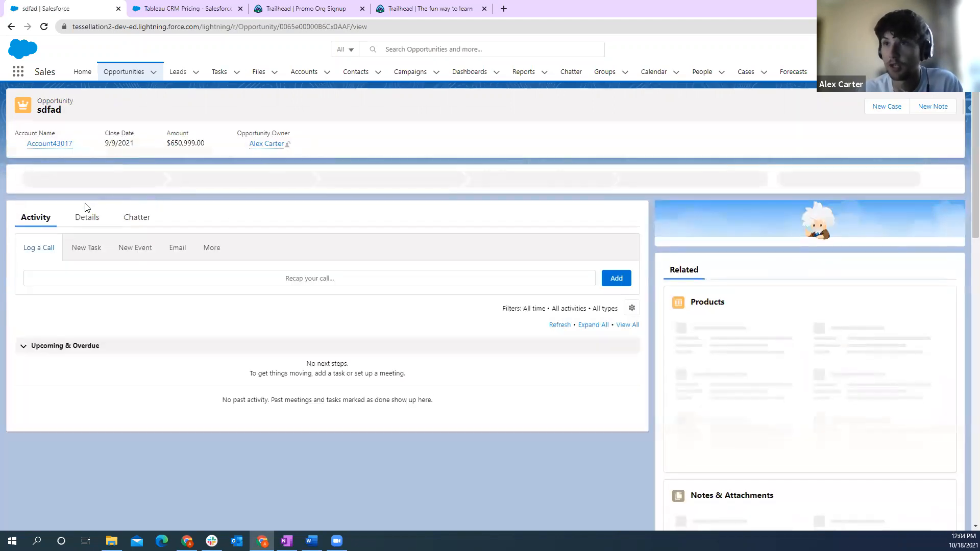
click(87, 219)
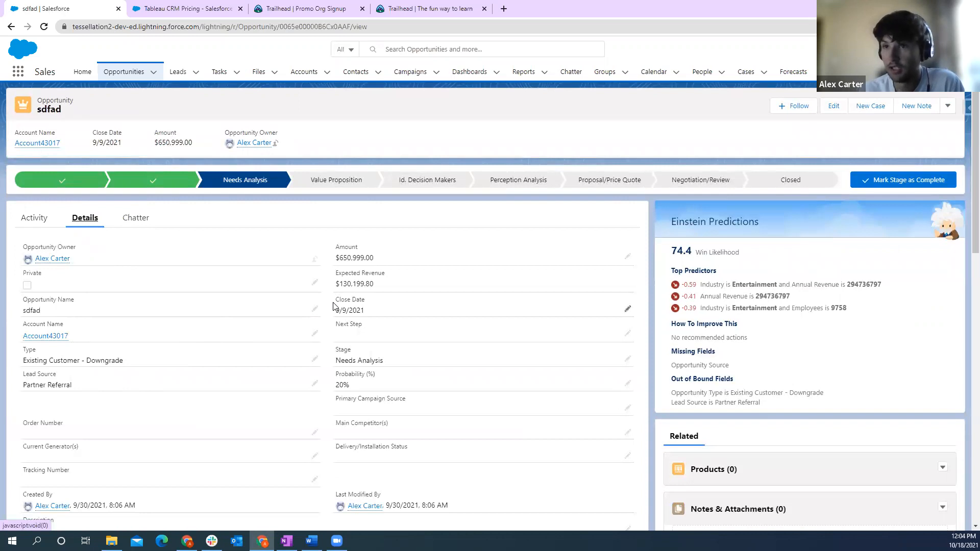
scroll(333, 305, down, 1)
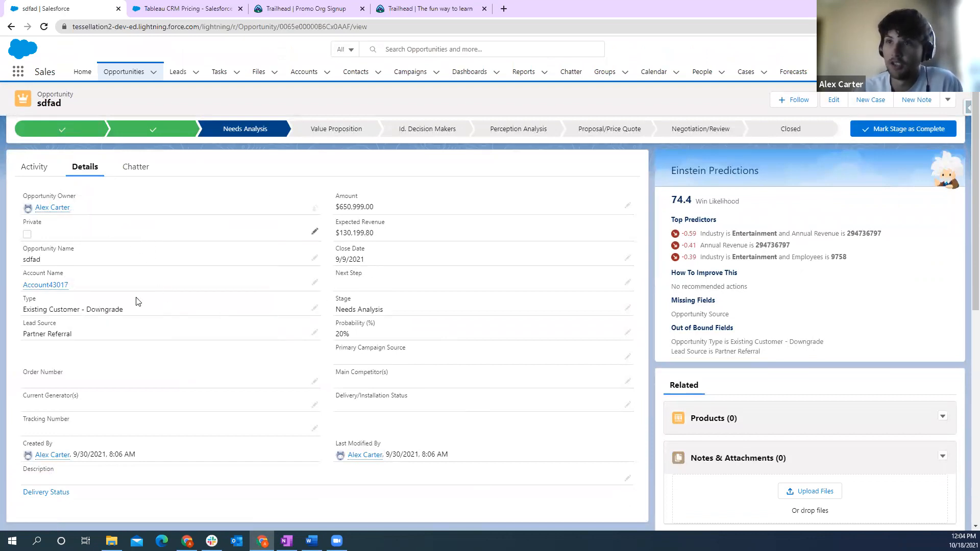
- Open the account linked to the sdfad opportunity and view its details
mouse_move(45, 284)
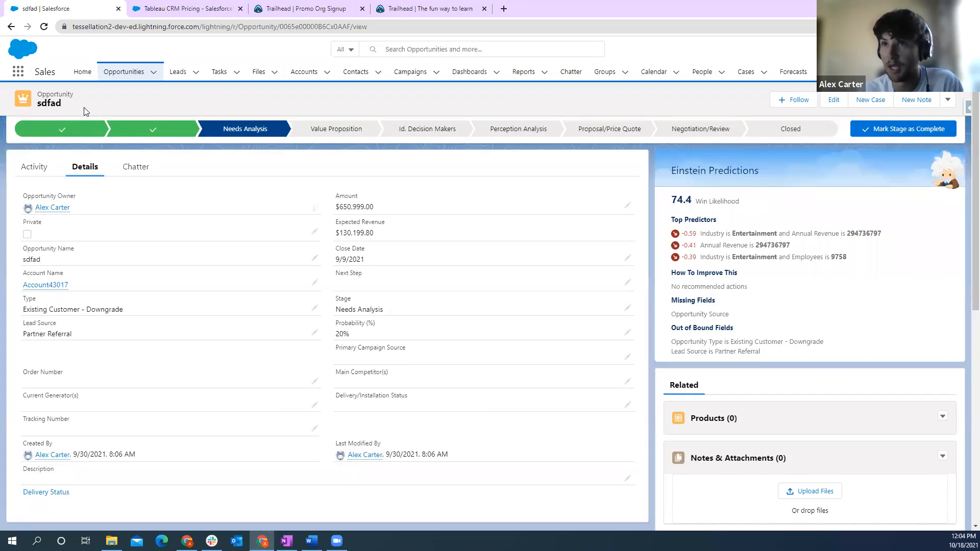
click(45, 286)
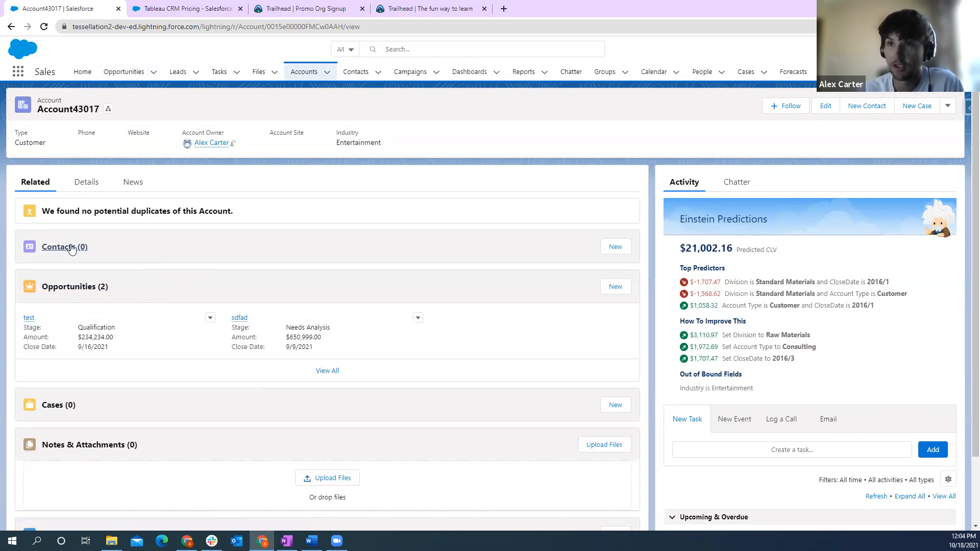
click(87, 184)
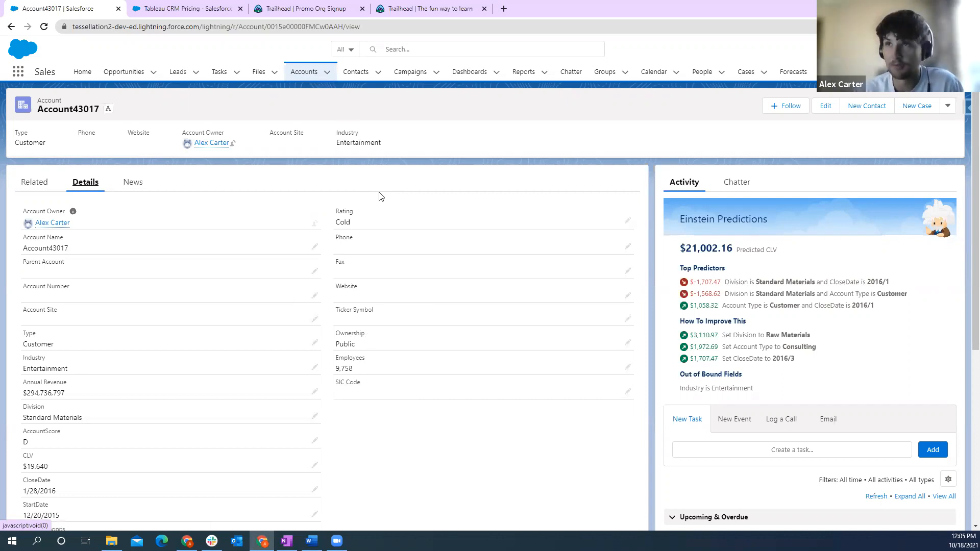
- Return to the Sales home page, switch to Analytics Studio and open the data connections in its Data Manager
click(124, 74)
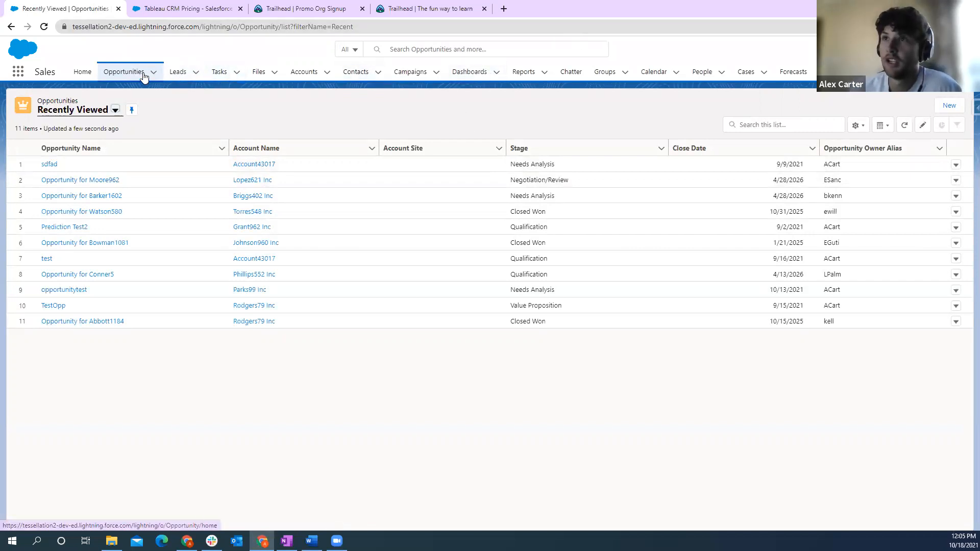
click(82, 77)
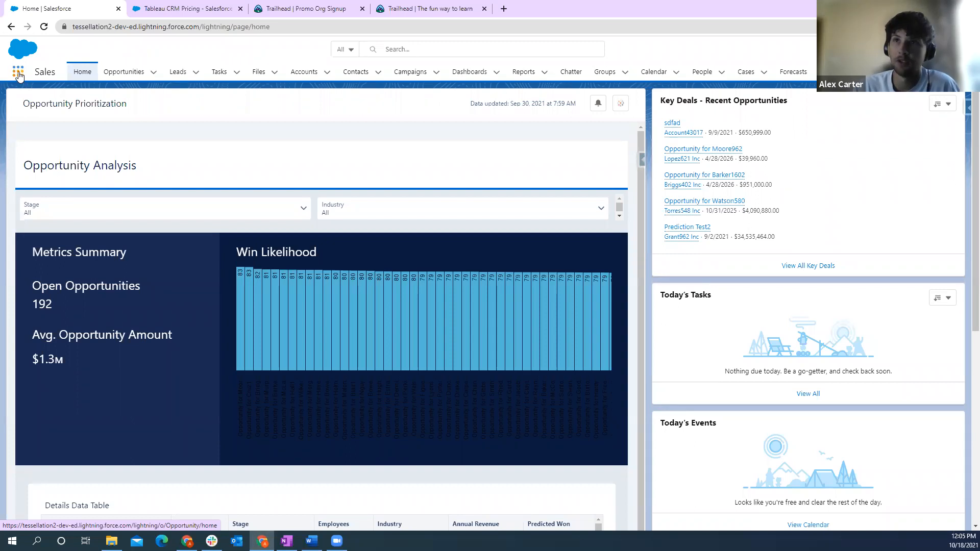
click(18, 74)
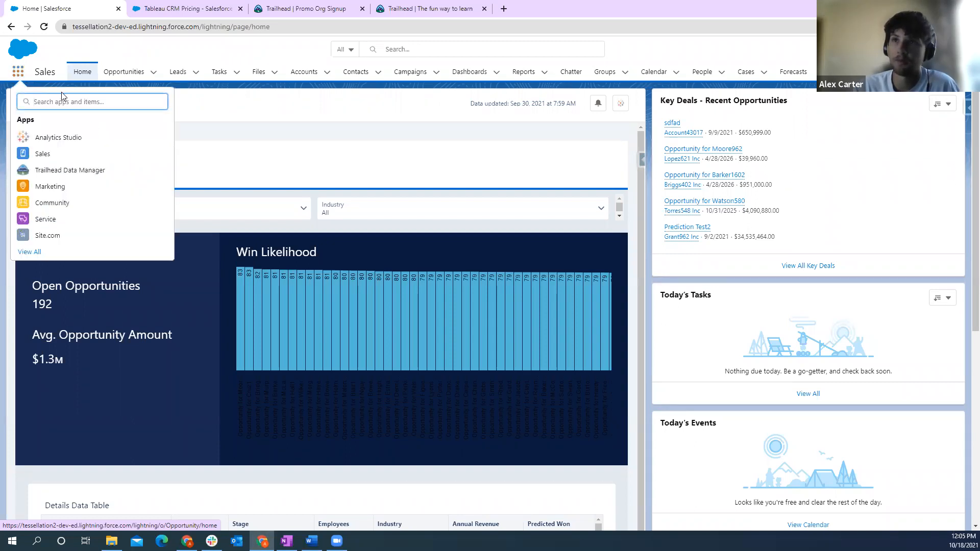
click(55, 139)
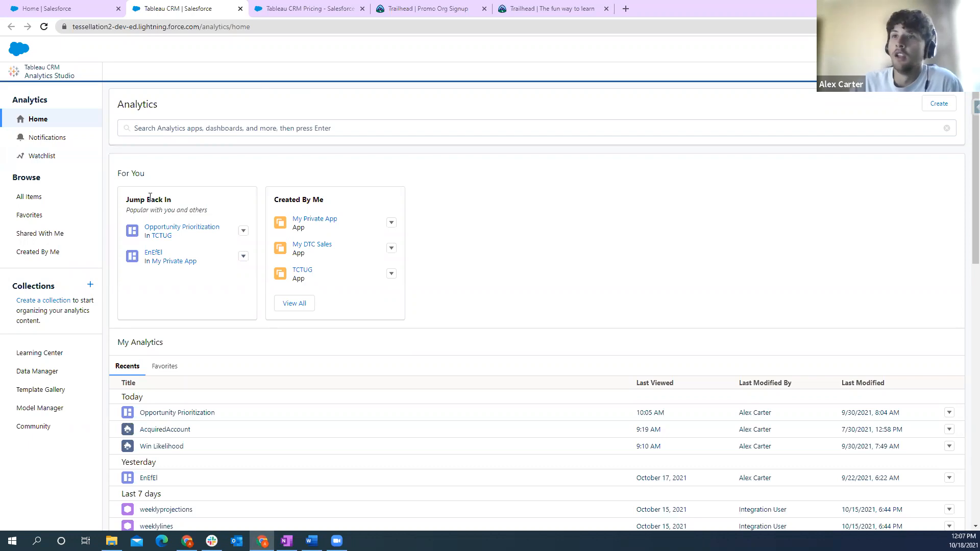
click(33, 372)
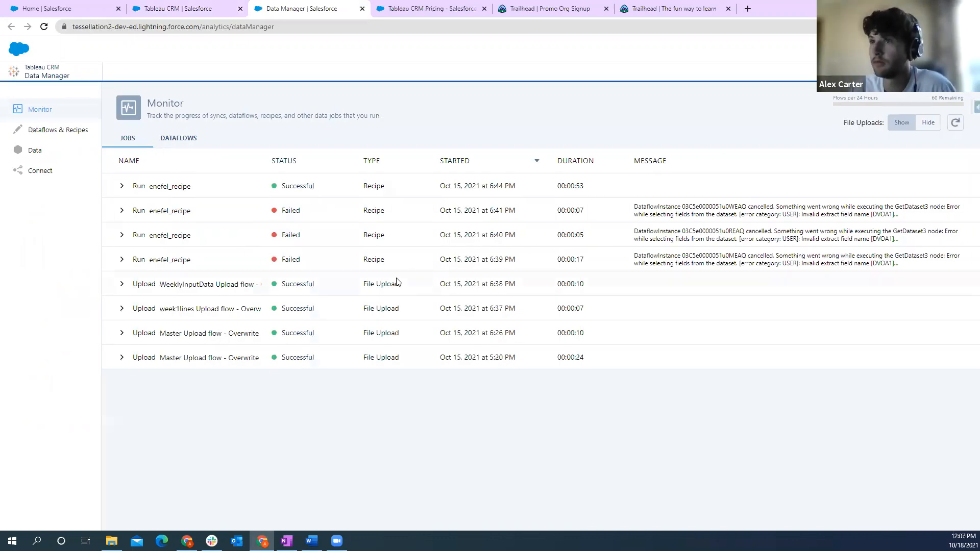
click(39, 171)
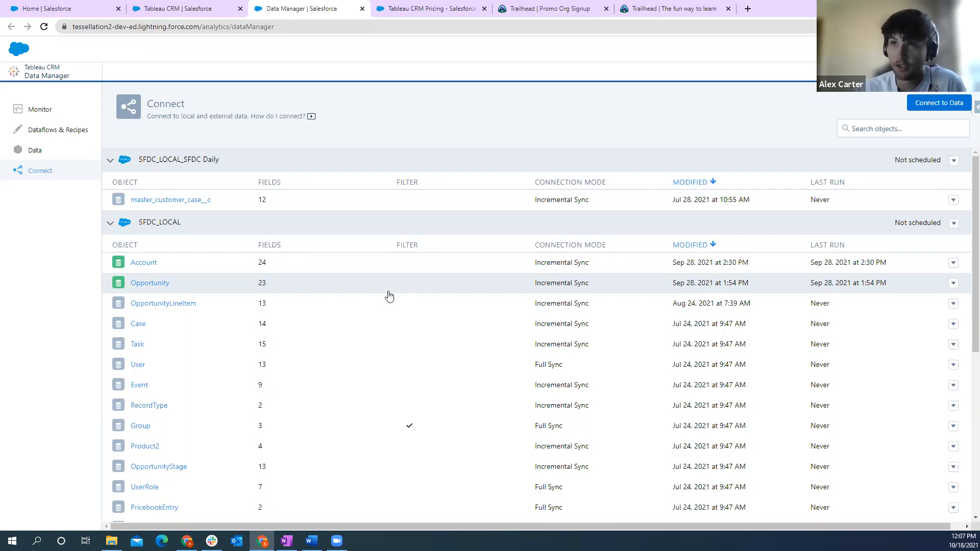
- Look at the recently viewed opportunities in Sales and return to the Data Manager's connections
click(63, 8)
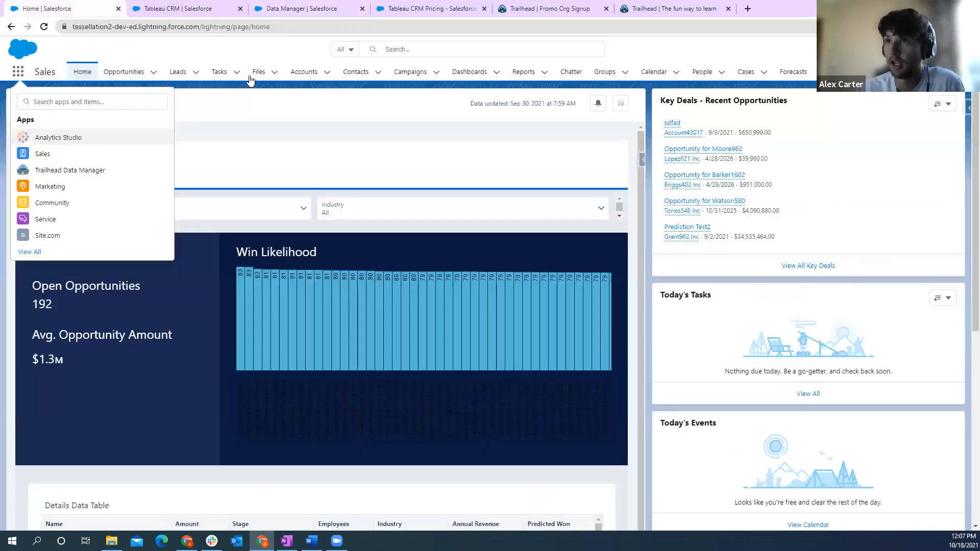
click(147, 79)
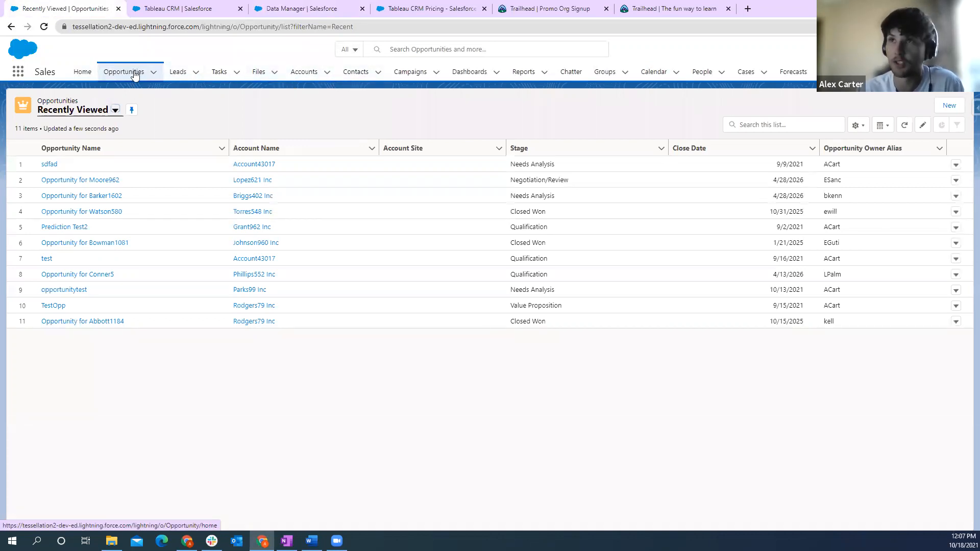
click(311, 6)
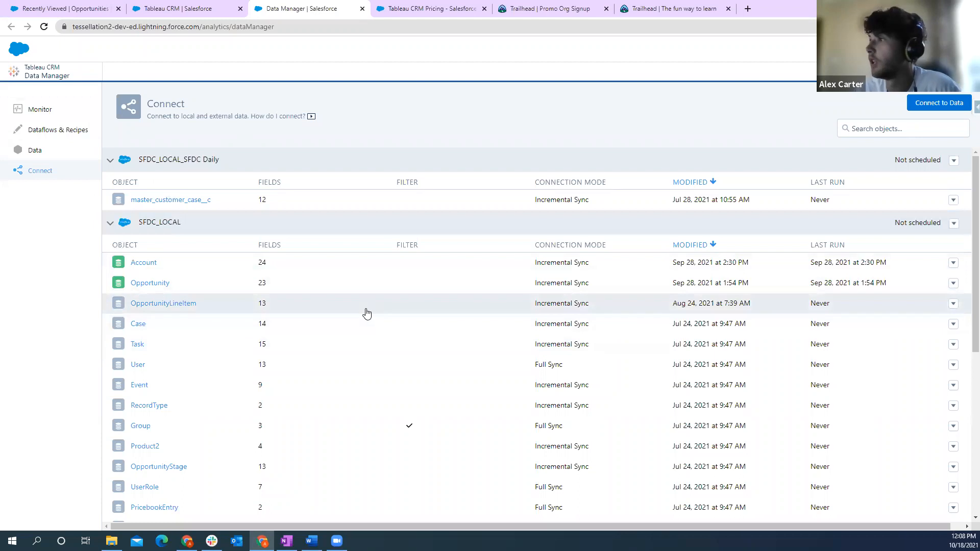
- Examine the connected sources and their objects, from SFDC_LOCAL through azurewarehouse, bqconnection and Canada Sales to tctug
scroll(367, 312, down, 5)
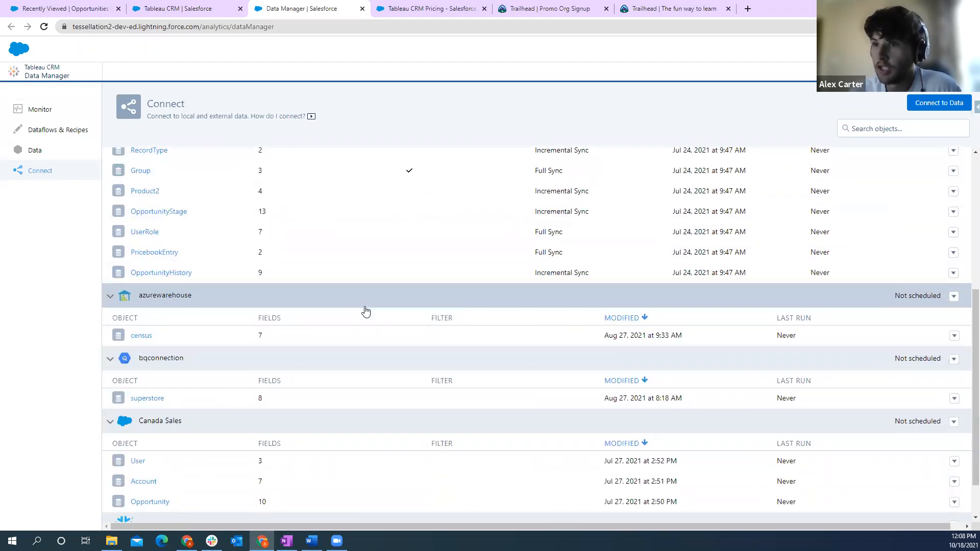
scroll(363, 310, down, 1)
scroll(373, 303, up, 6)
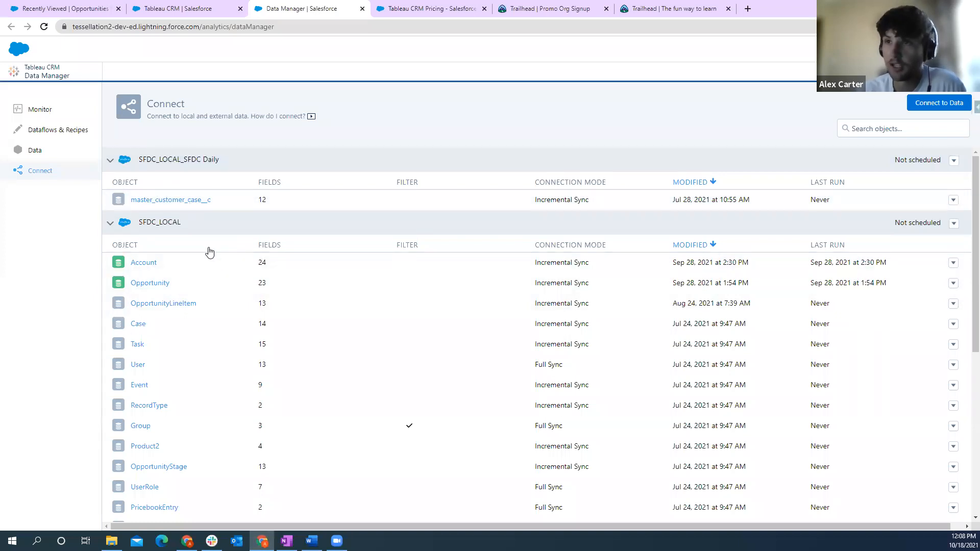
scroll(279, 229, down, 2)
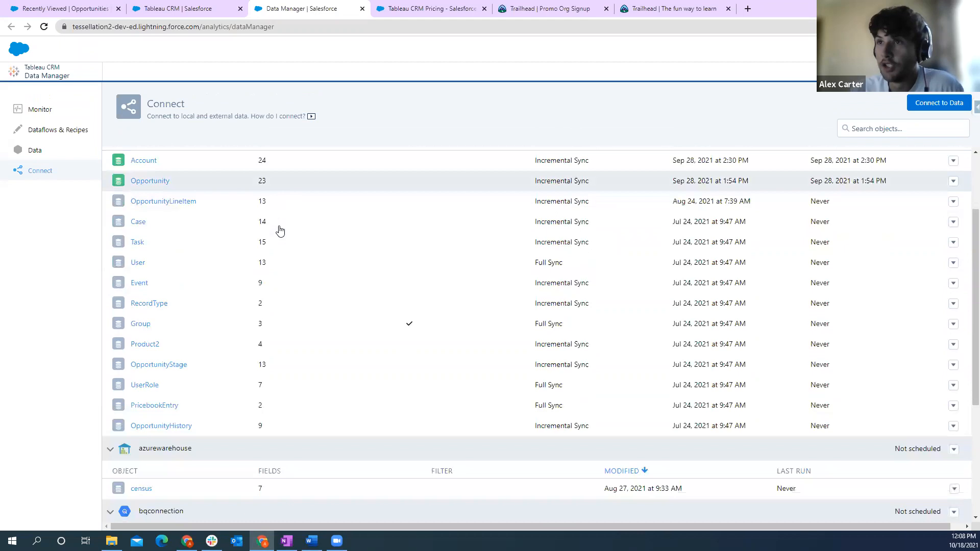
scroll(280, 229, up, 1)
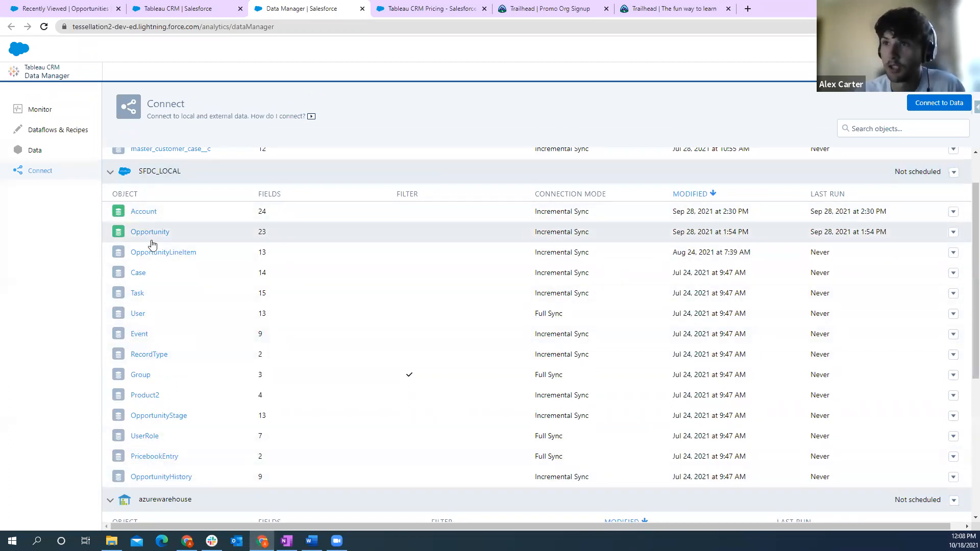
scroll(225, 304, down, 3)
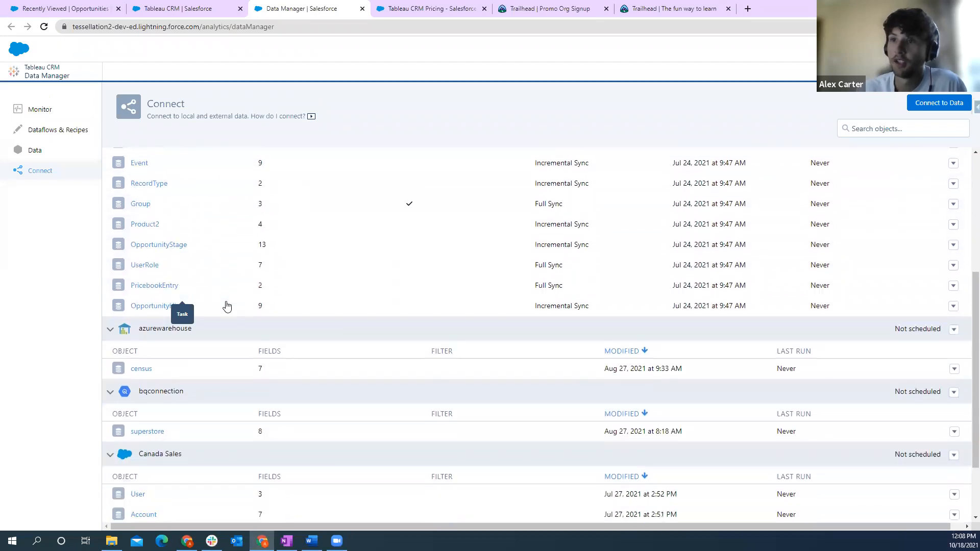
scroll(225, 305, down, 2)
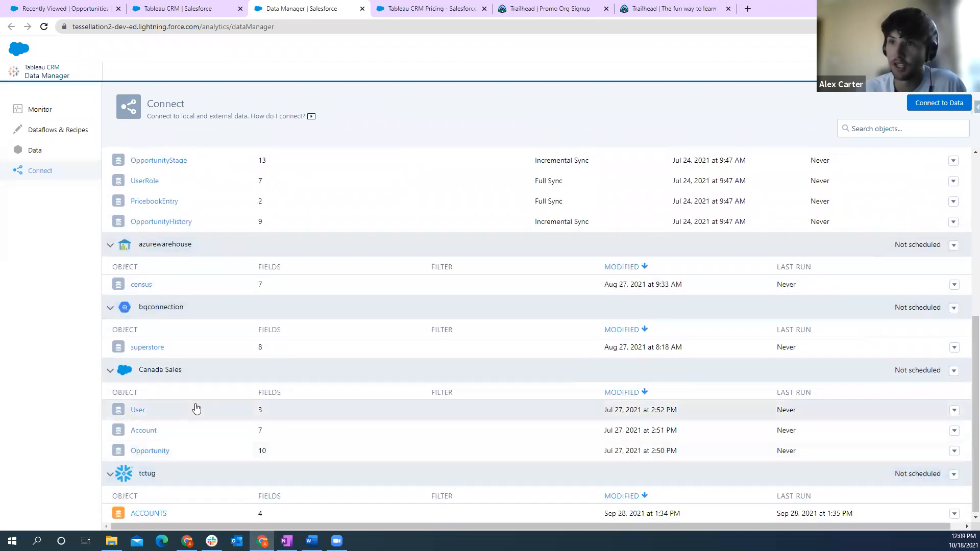
scroll(196, 408, down, 1)
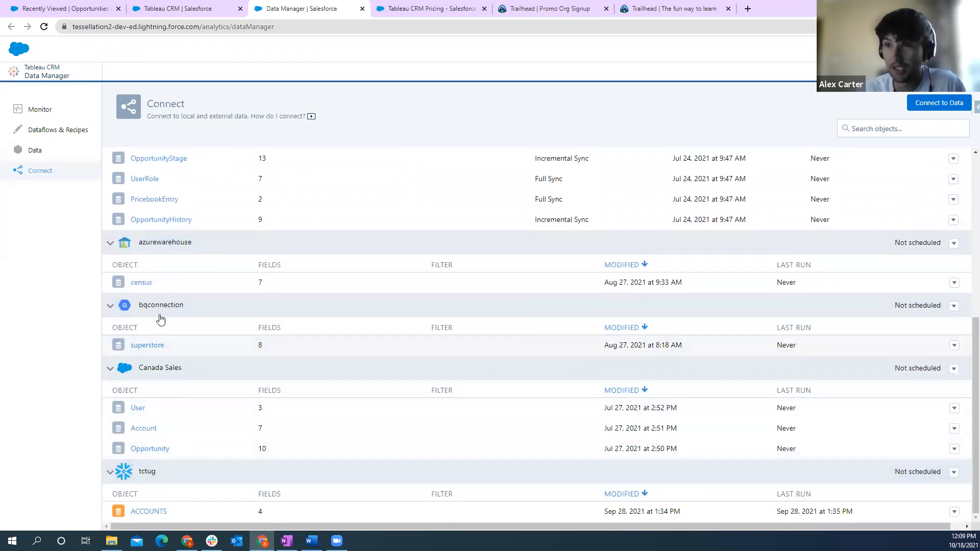
scroll(182, 324, up, 1)
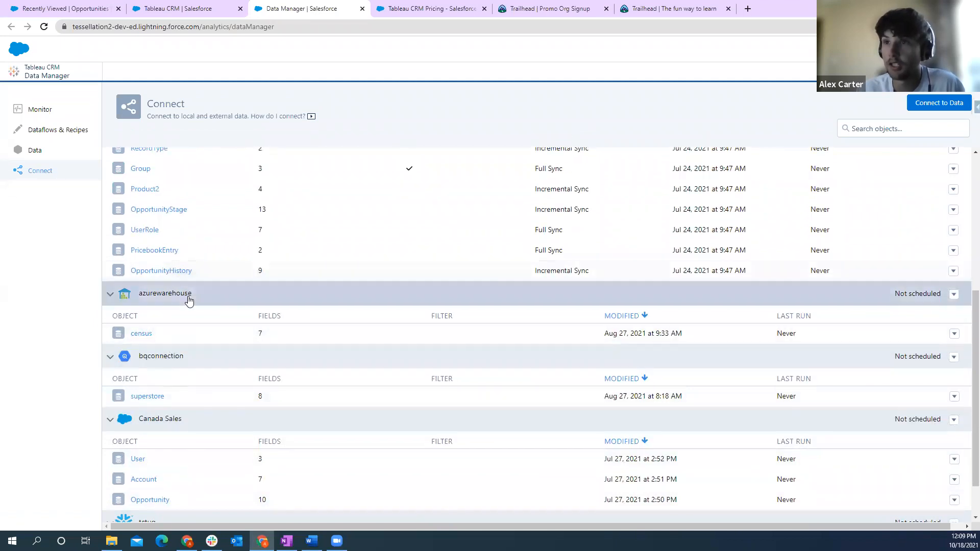
scroll(189, 302, up, 5)
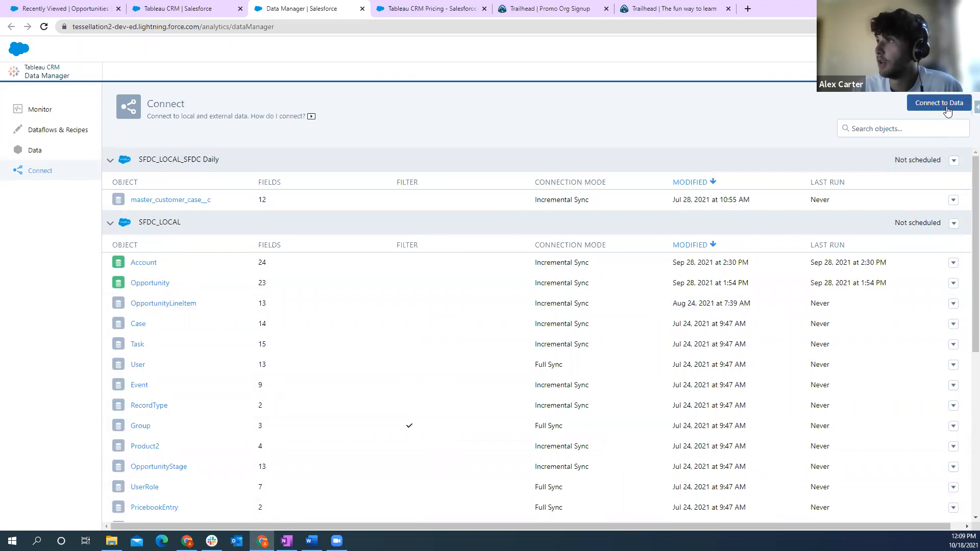
- Browse the connector types available for a new input connection and close the selection without adding one
click(947, 108)
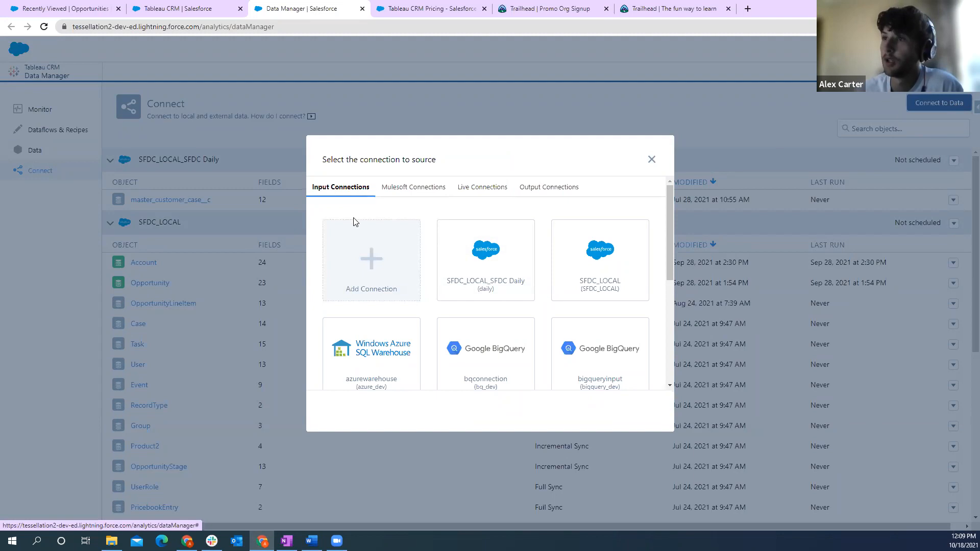
click(375, 270)
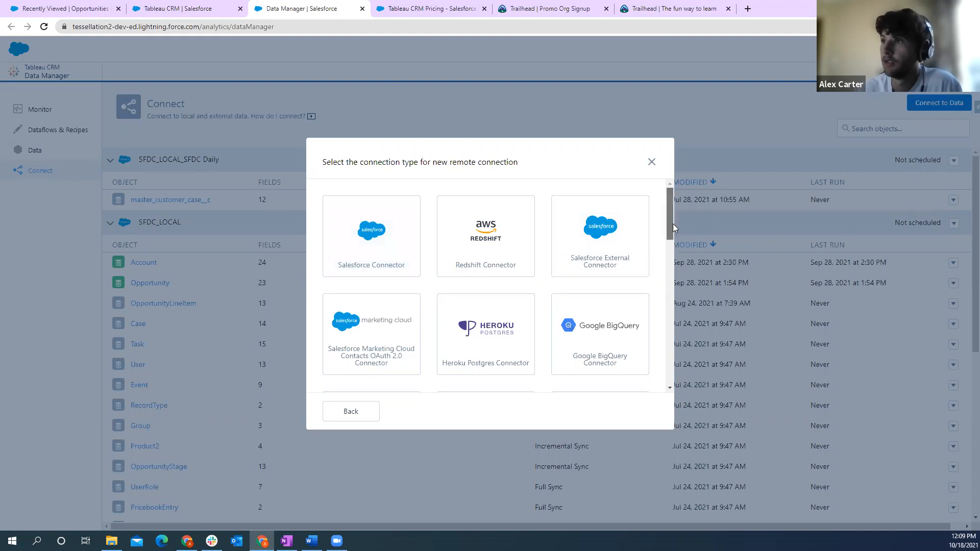
scroll(672, 223, down, 1)
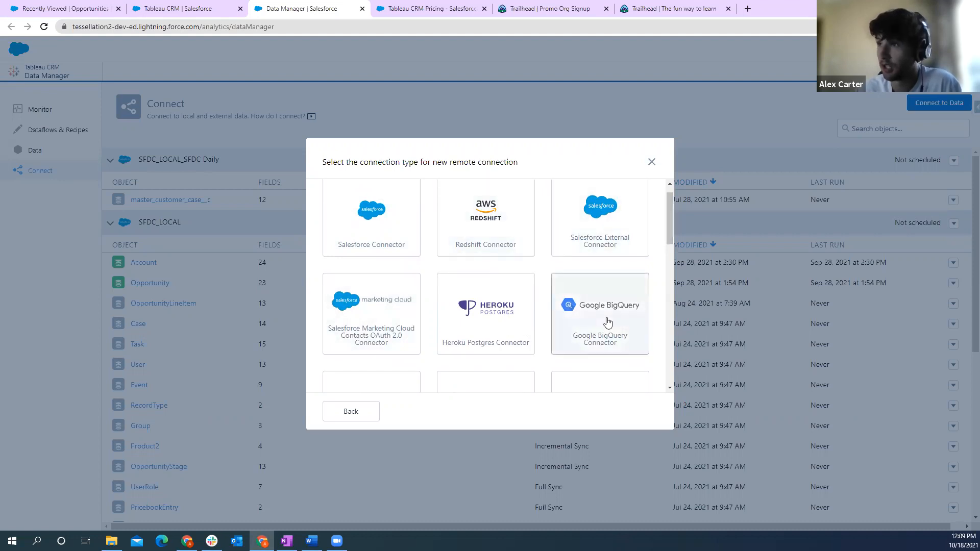
drag(666, 227, 671, 353)
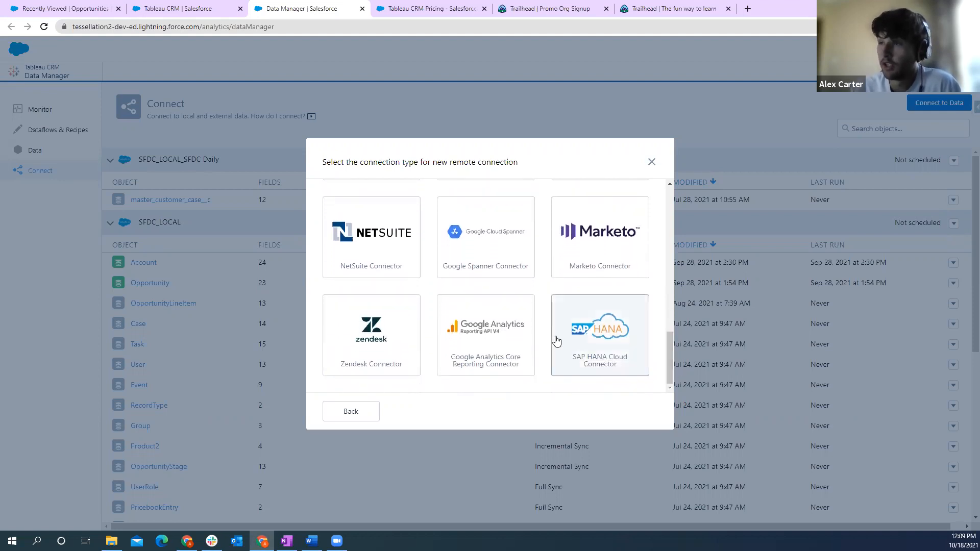
scroll(556, 340, up, 2)
scroll(559, 326, up, 8)
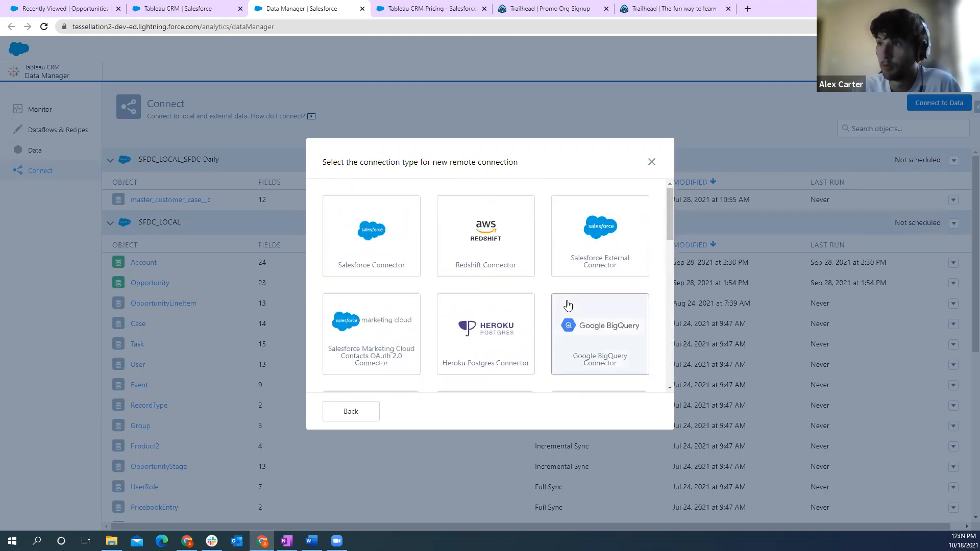
click(652, 165)
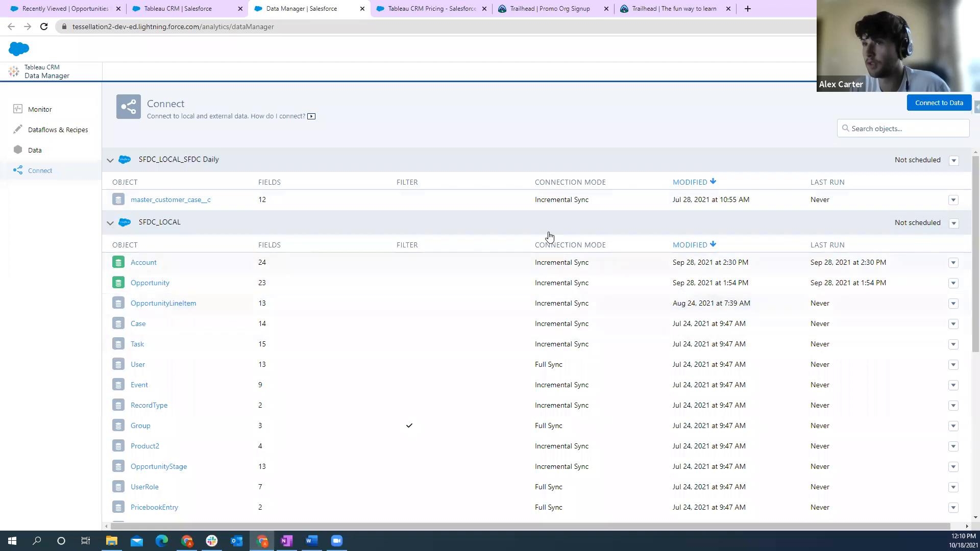
- Schedule the SFDC_LOCAL connection by week to run Monday through Friday at 12:00 am and save the schedule
click(953, 225)
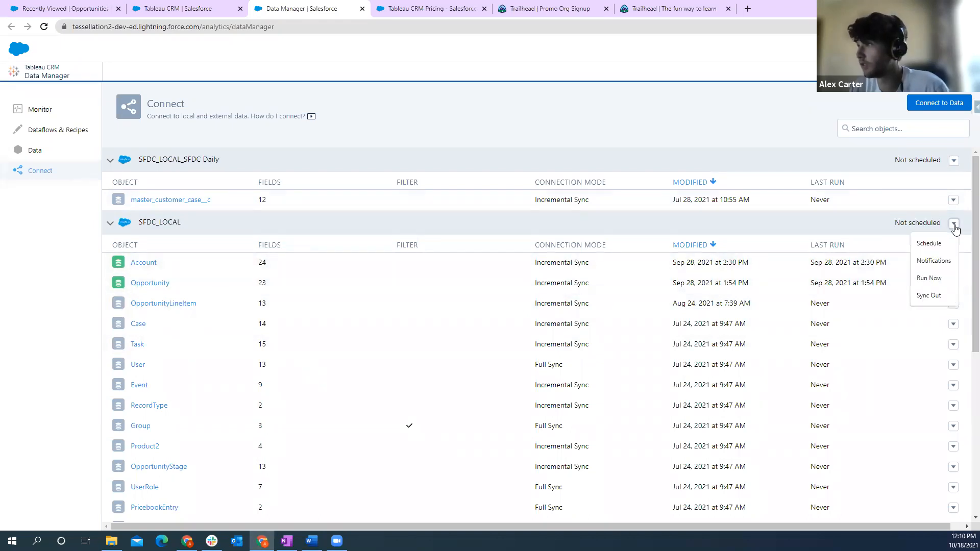
click(937, 245)
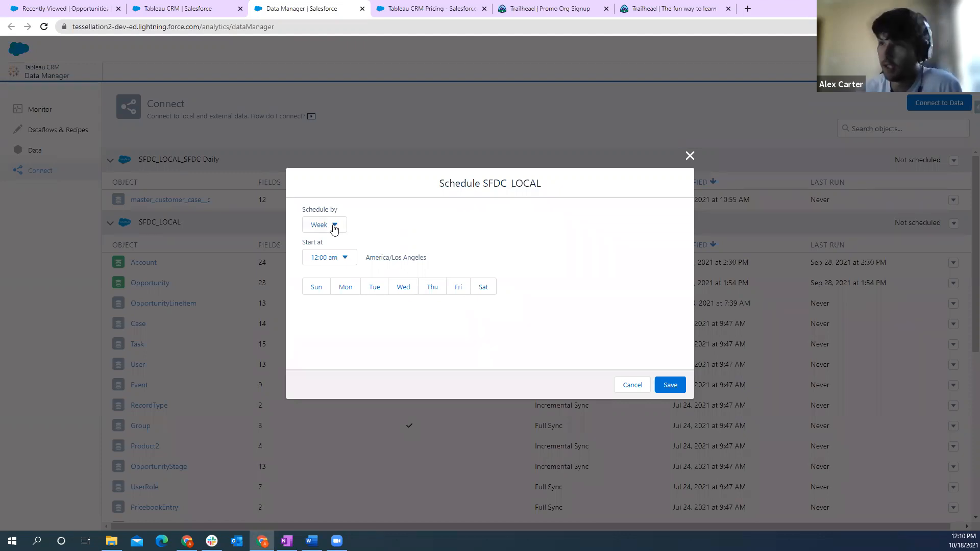
click(347, 289)
click(375, 289)
click(408, 289)
click(434, 289)
click(458, 289)
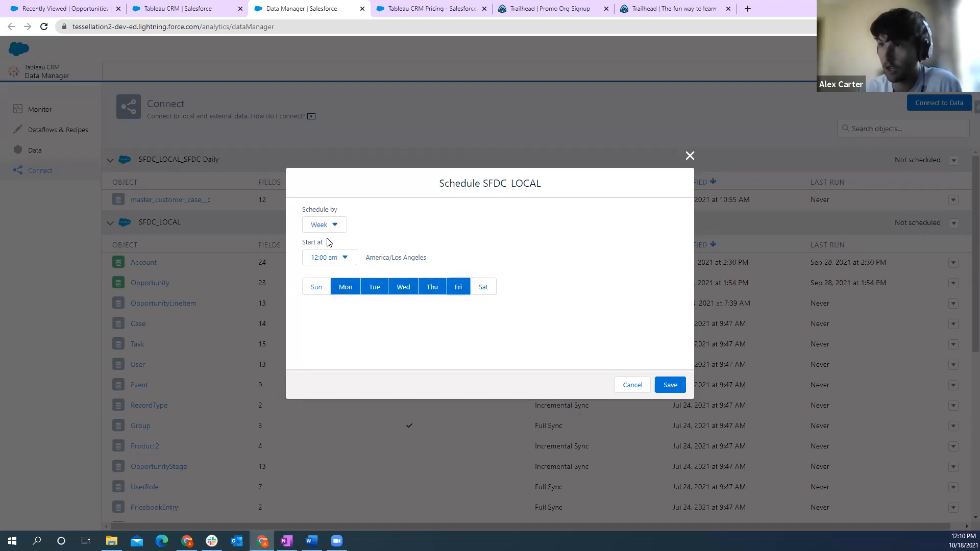
click(670, 384)
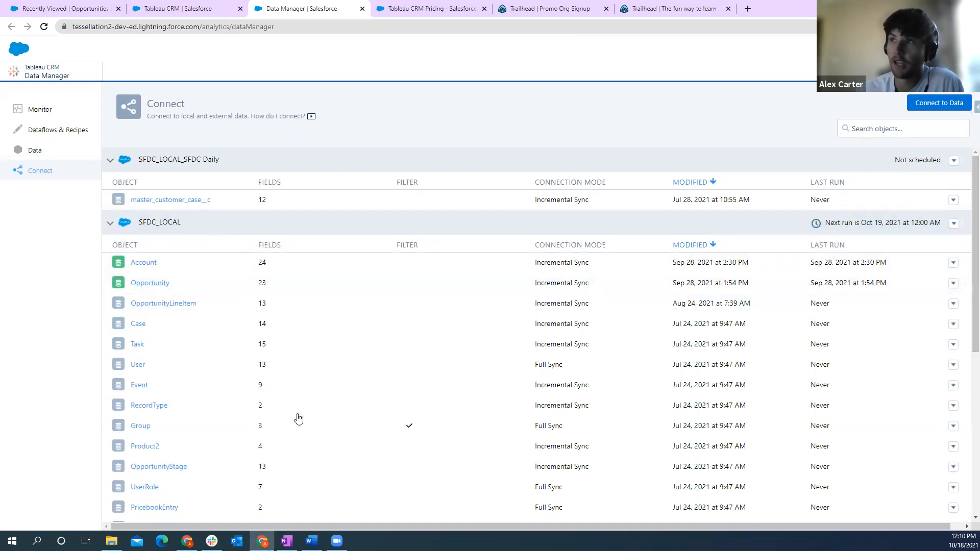
- Look through the Mulesoft and live connections and the connector types available for a new live connection
click(925, 109)
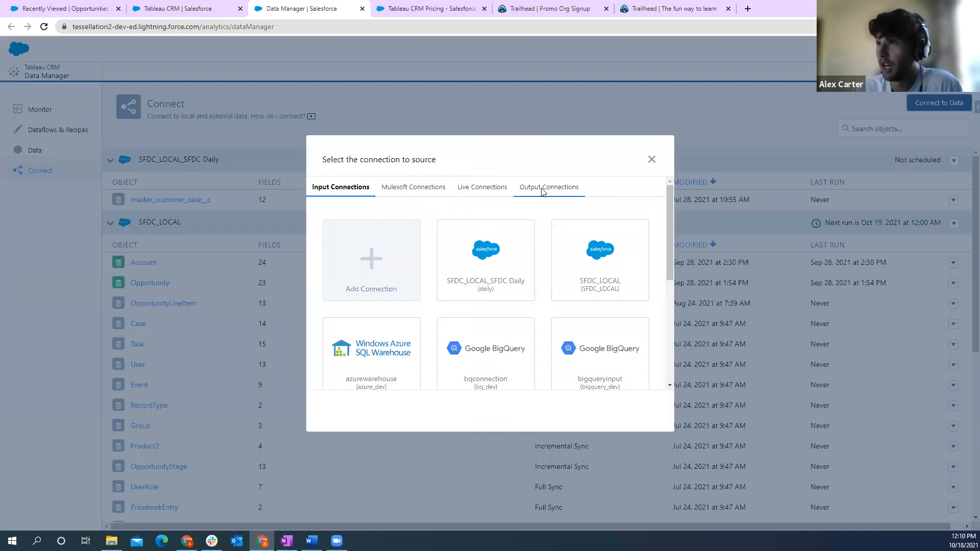
click(439, 190)
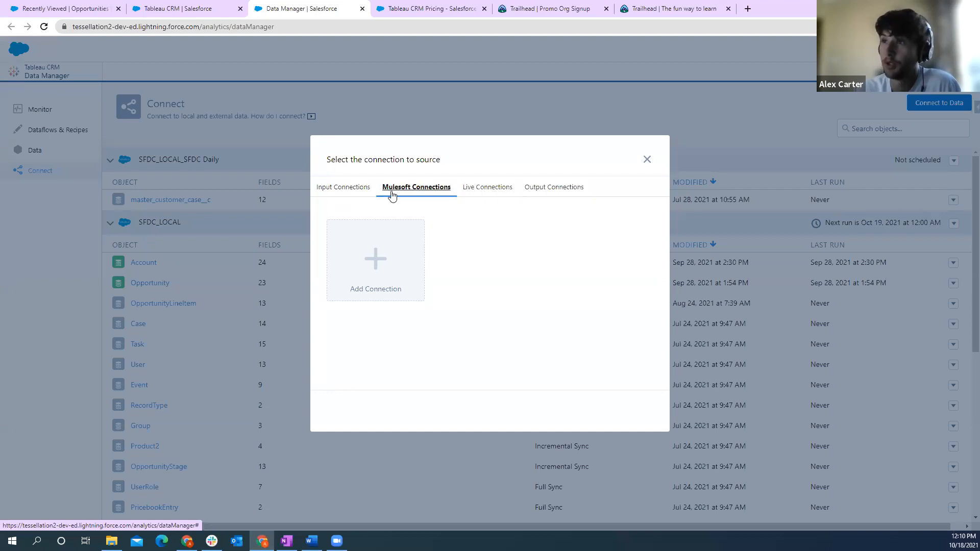
click(488, 194)
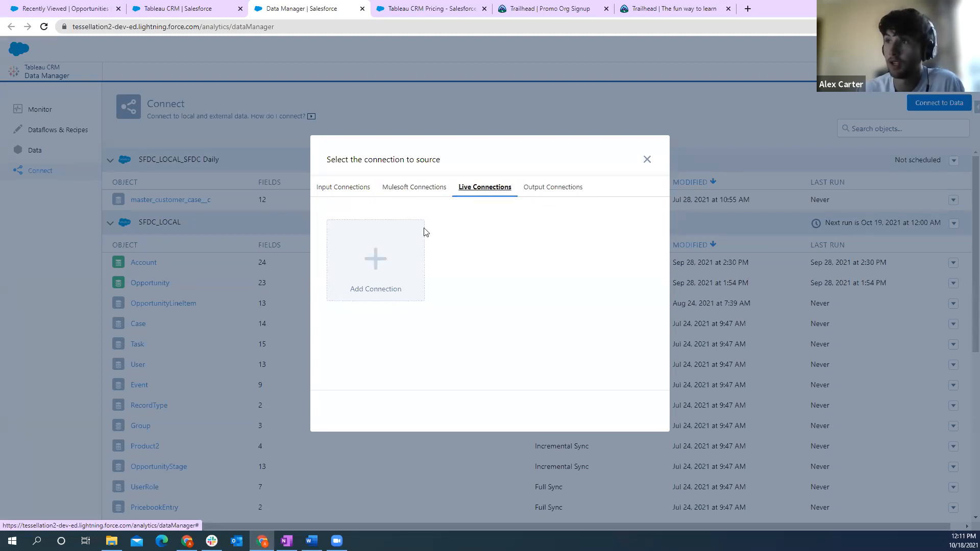
click(380, 271)
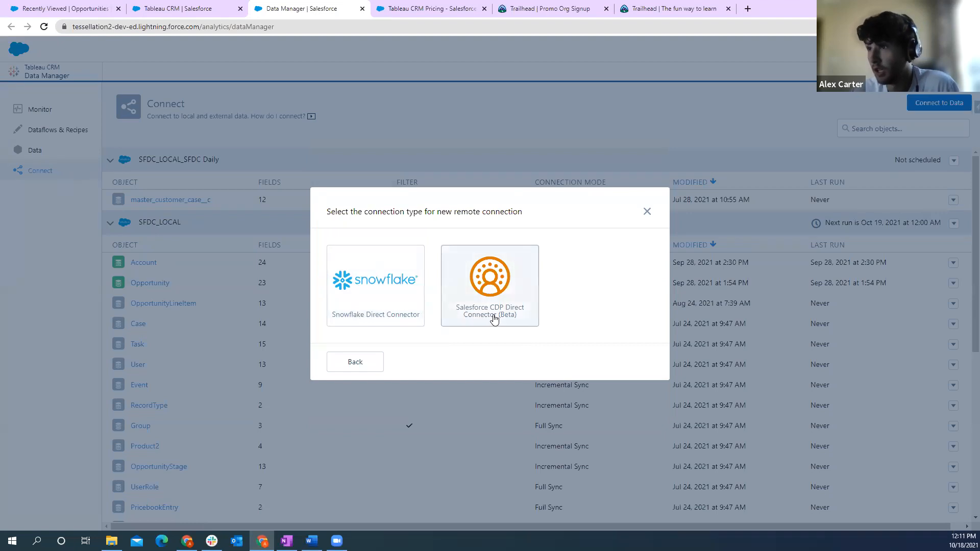
click(357, 363)
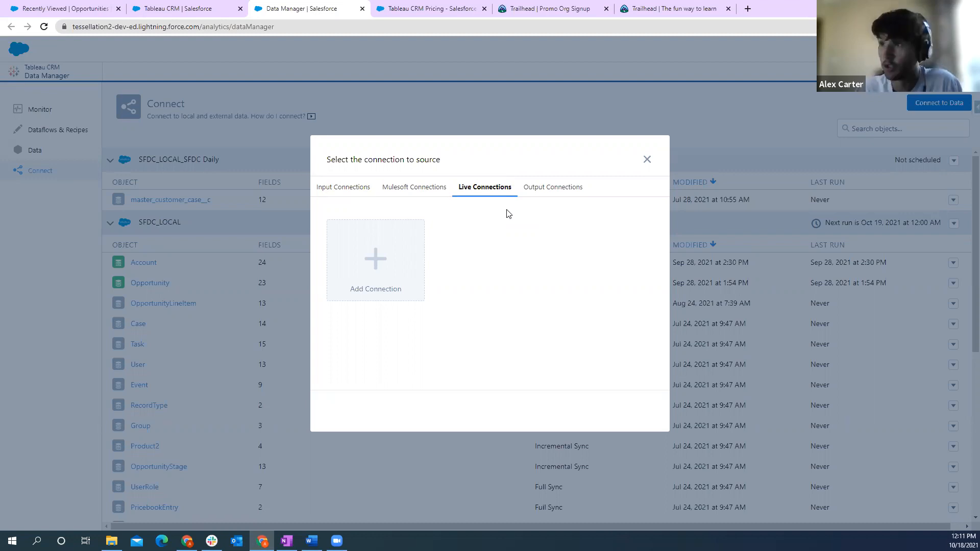
- Examine the output connections and their available connector types, revisit the input connections and close the connection selection without adding one
click(555, 188)
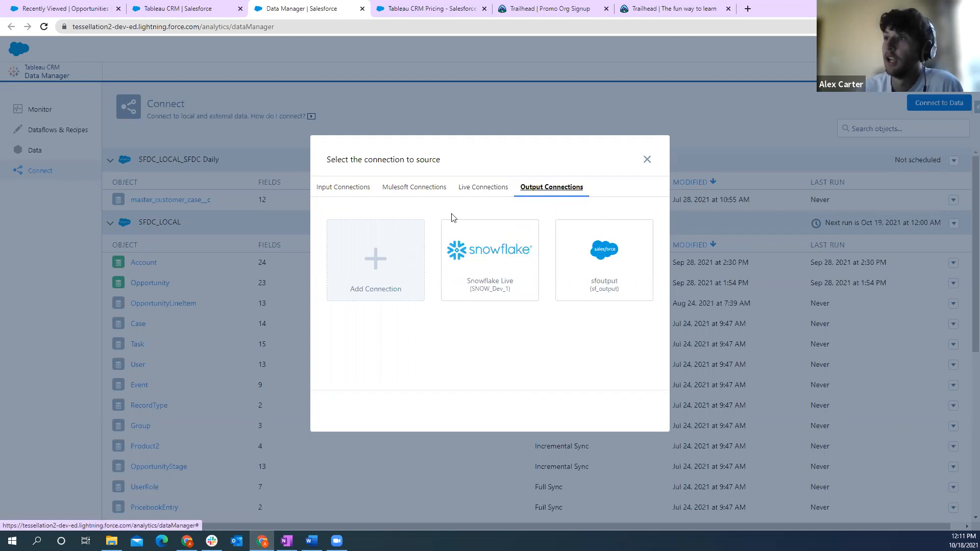
click(409, 241)
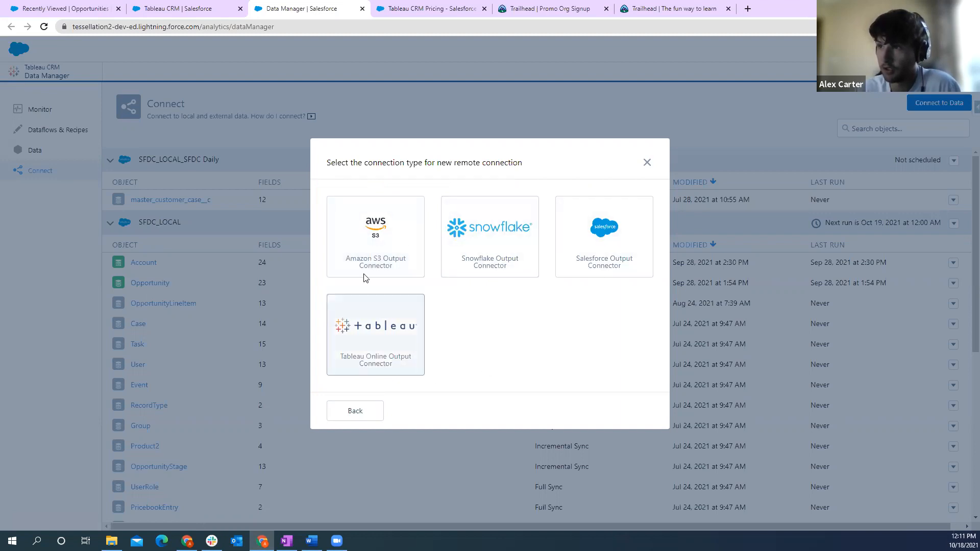
click(362, 411)
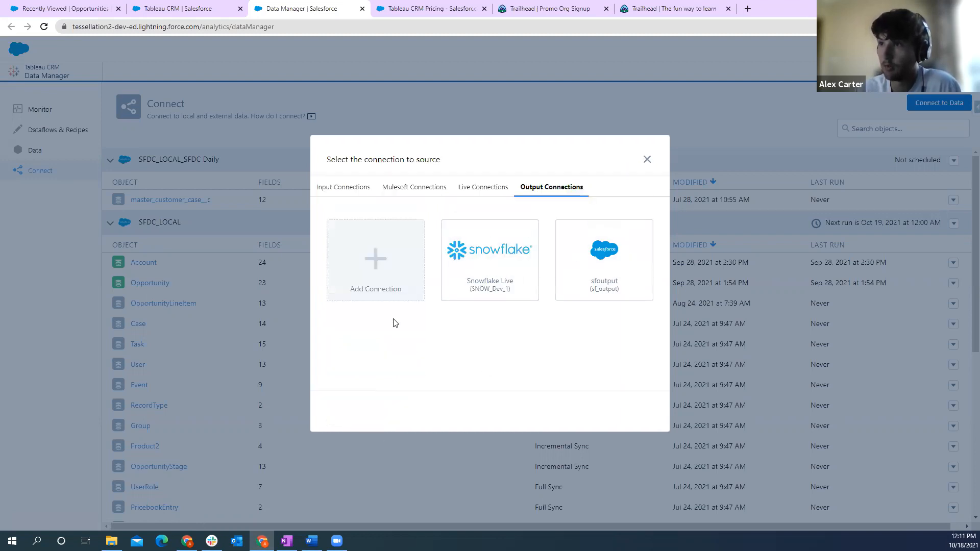
click(341, 187)
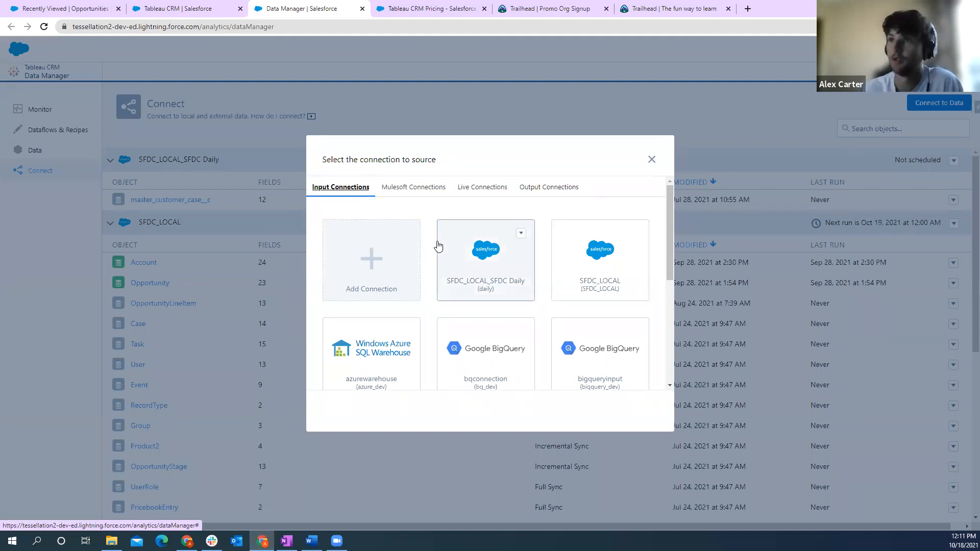
click(651, 161)
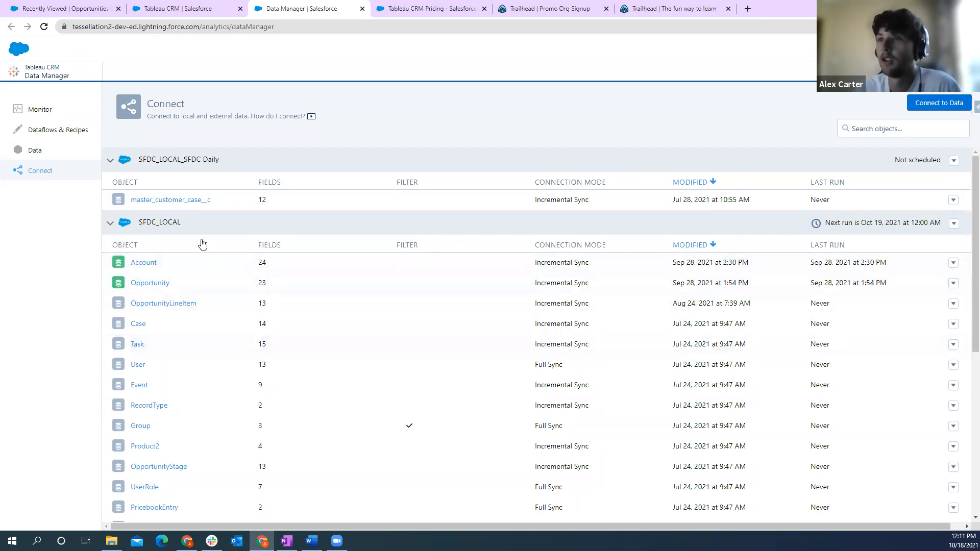
- Examine which fields of the SFDC_LOCAL Account object are selected for syncing
click(144, 263)
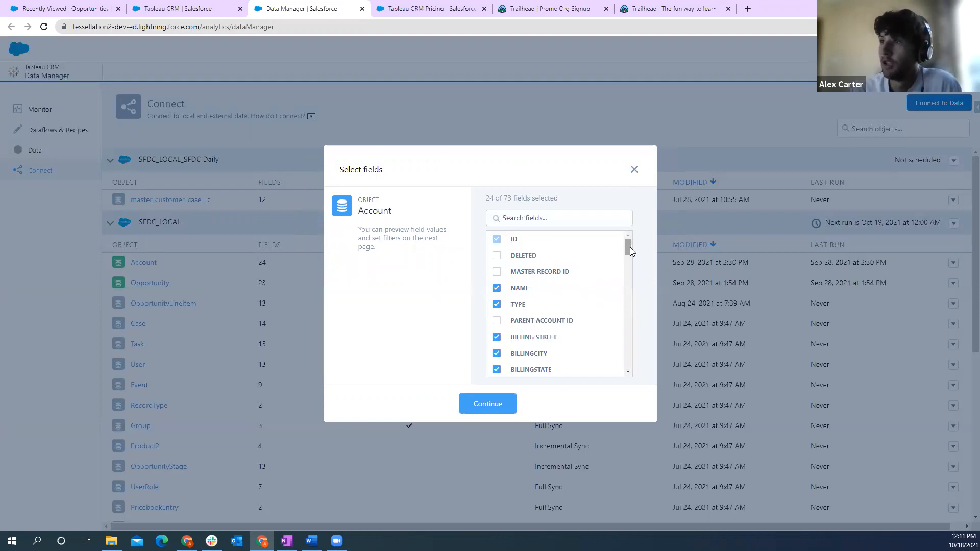
mouse_move(627, 248)
mouse_down()
mouse_move(626, 269)
mouse_move(627, 254)
mouse_up()
scroll(567, 317, down, 7)
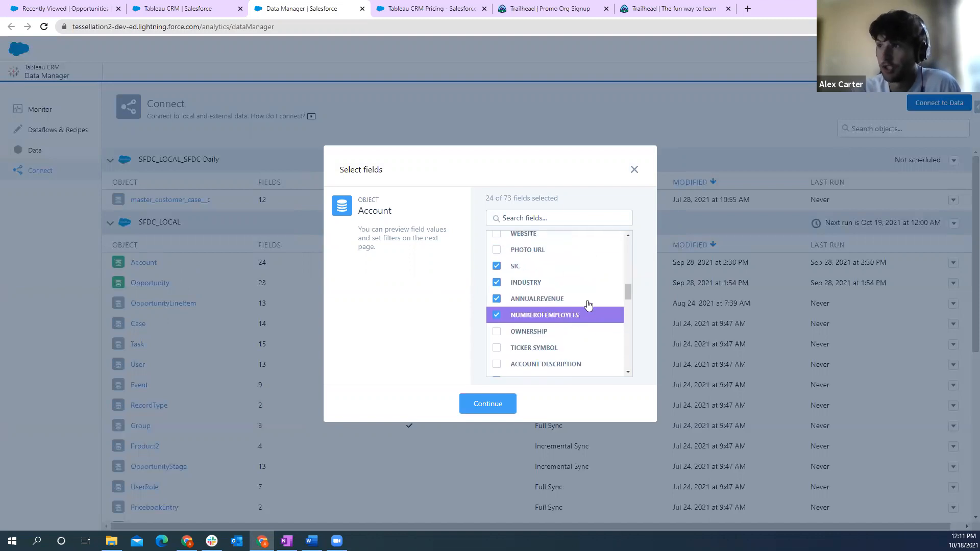
scroll(588, 305, down, 10)
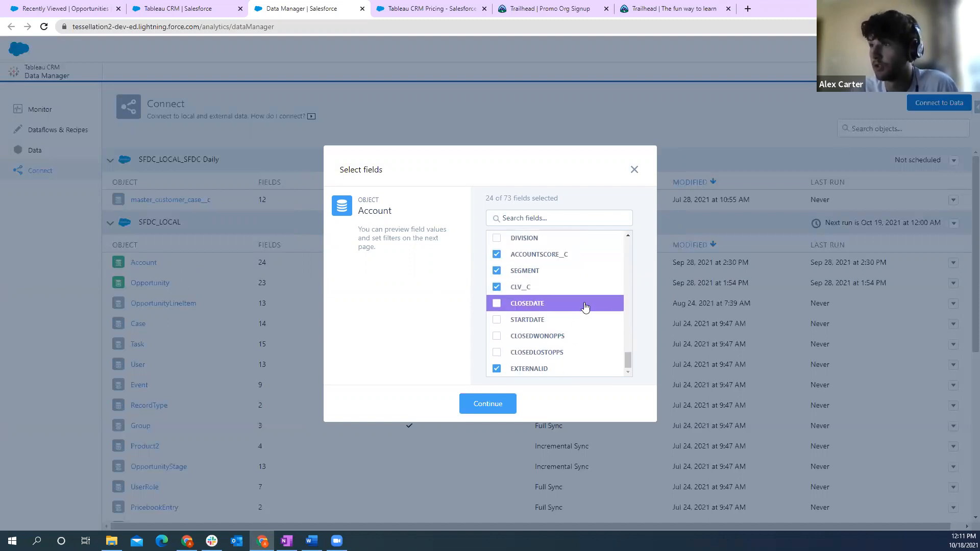
scroll(582, 286, up, 12)
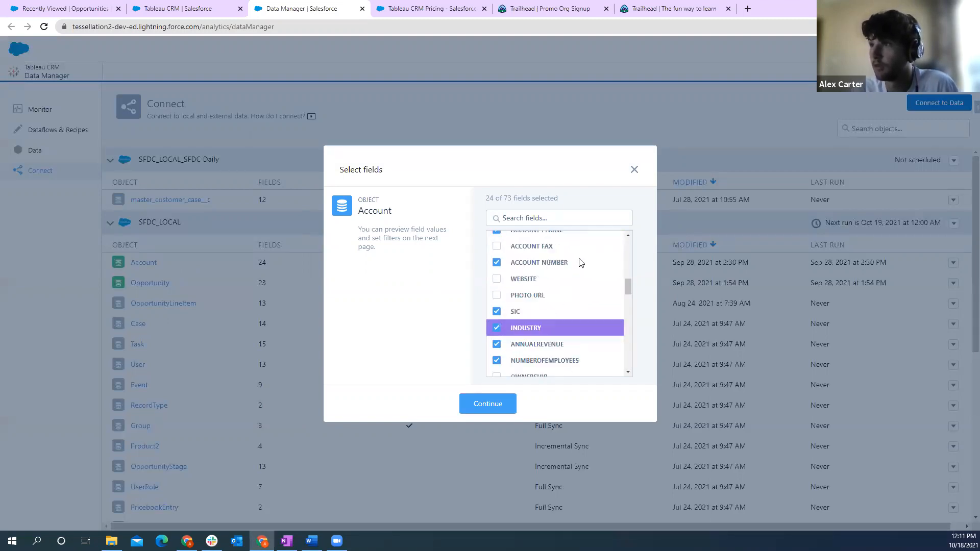
scroll(580, 262, up, 6)
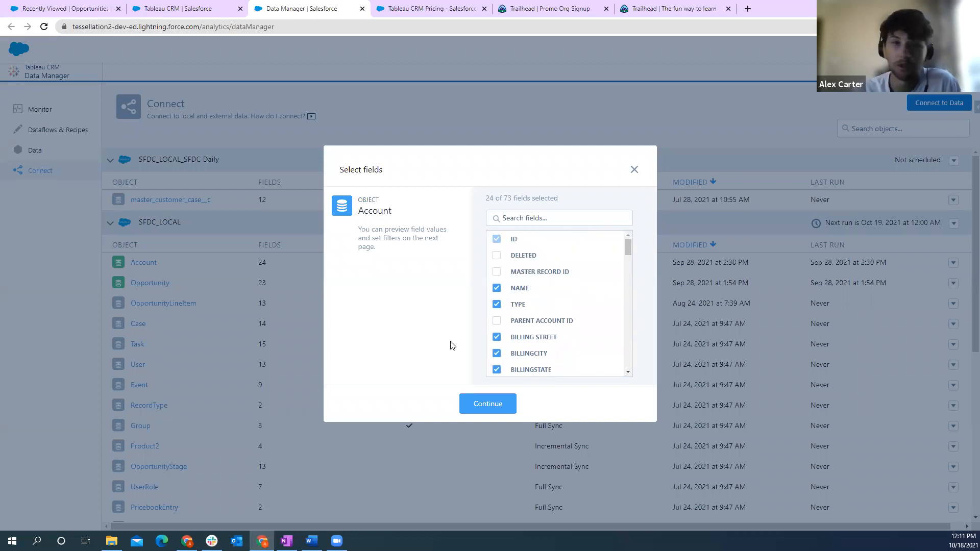
- Preview the Account source data, view the Id field's attributes and close the preview without saving
click(487, 405)
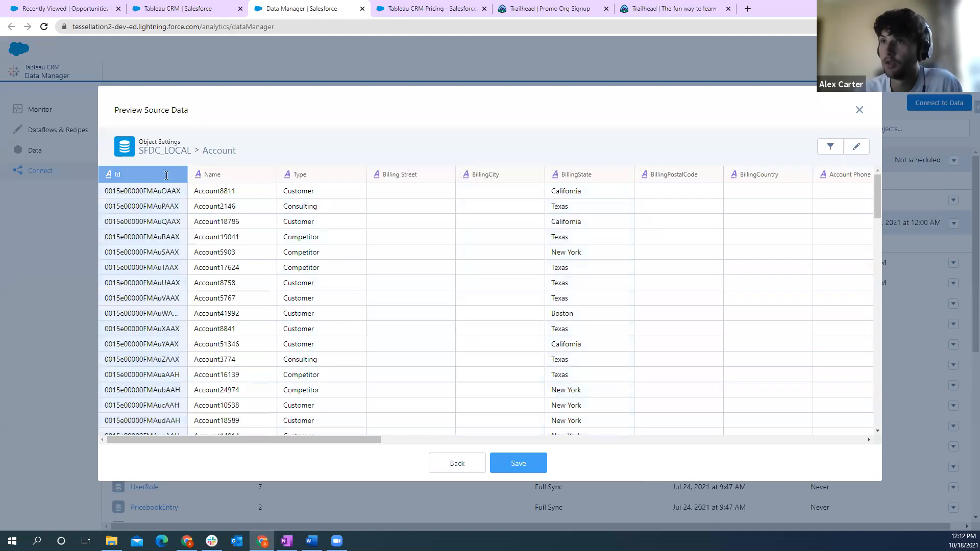
mouse_move(280, 439)
mouse_down()
mouse_move(341, 450)
mouse_move(270, 449)
mouse_up()
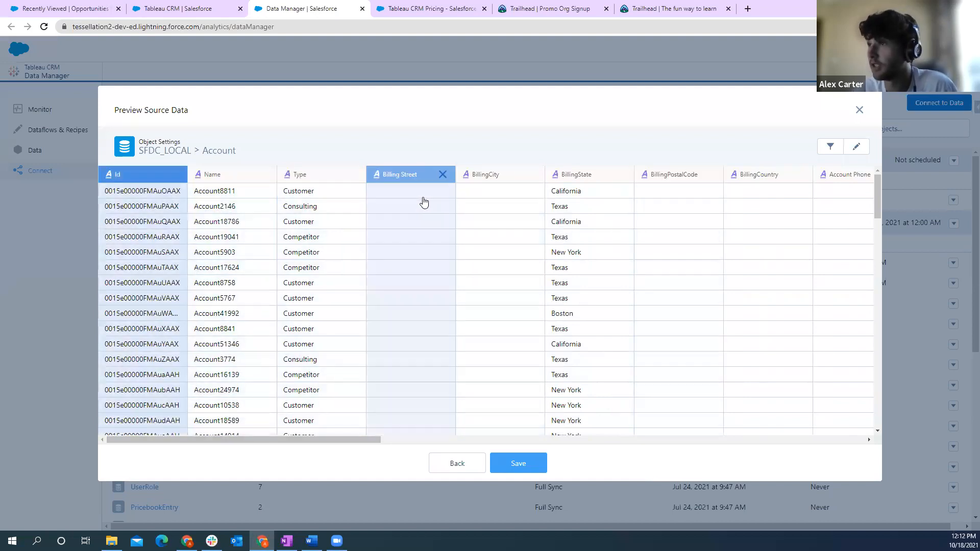
click(857, 147)
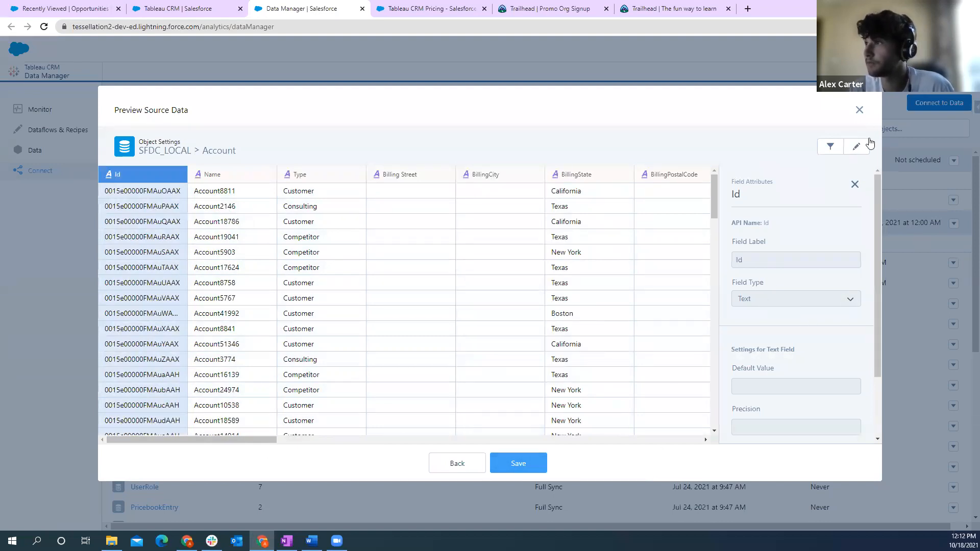
click(859, 110)
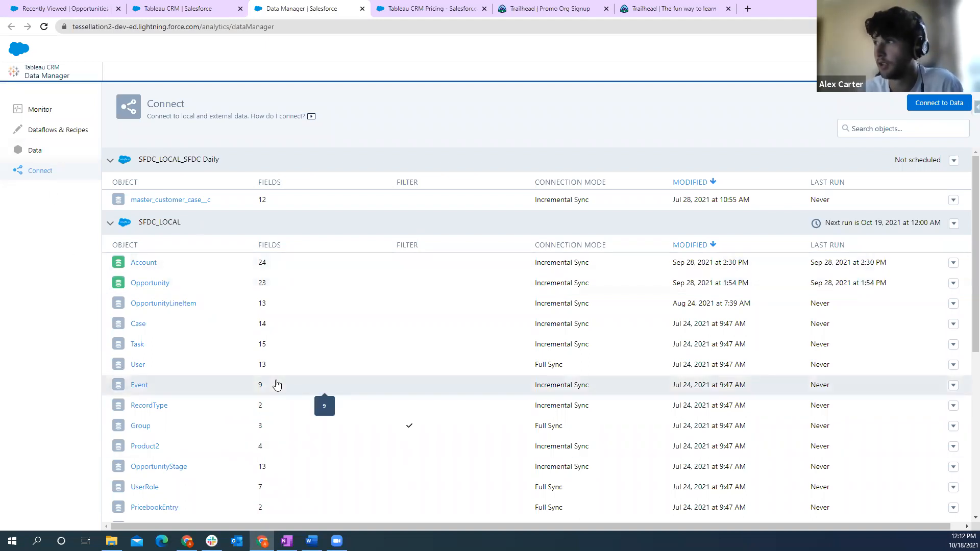
- View the Account Update dataflow from the list of dataflows and return to the Data Manager
click(58, 131)
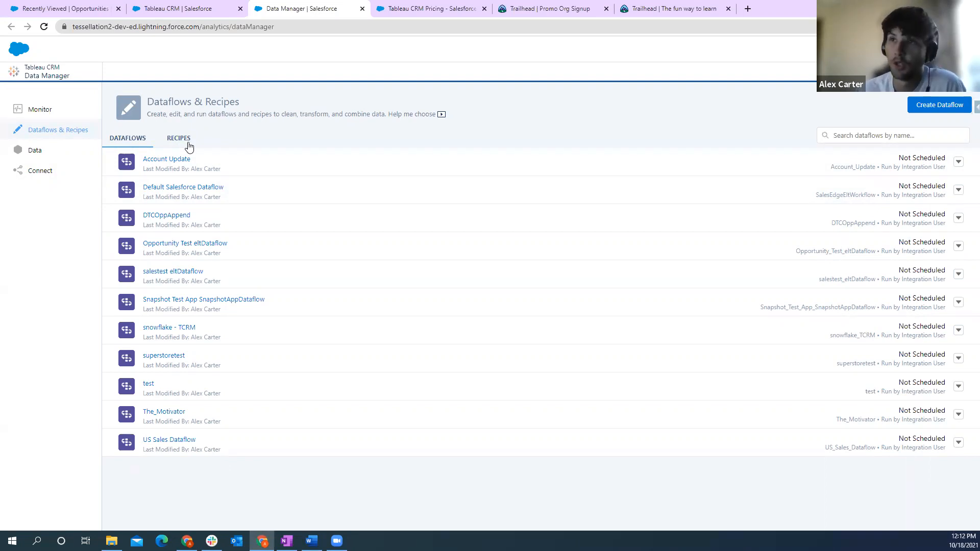
click(168, 160)
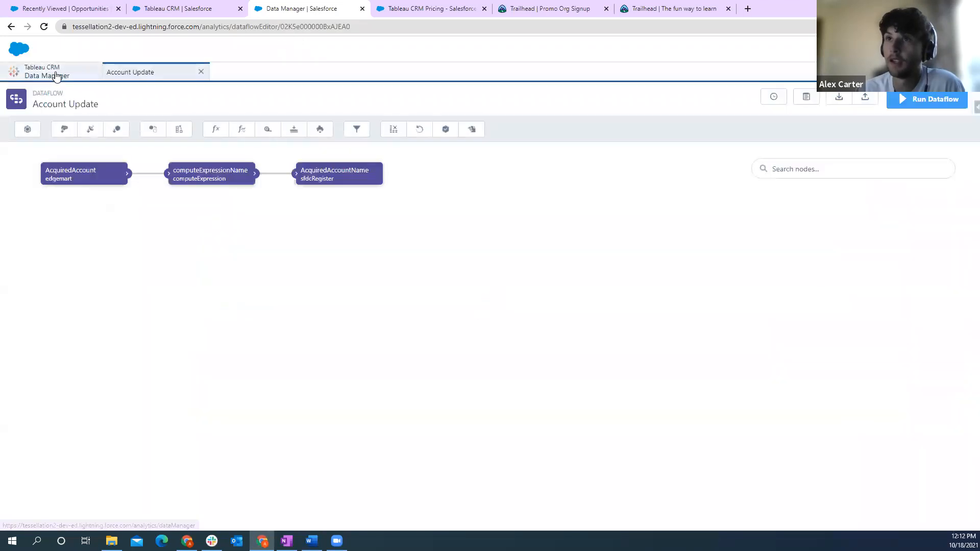
click(56, 75)
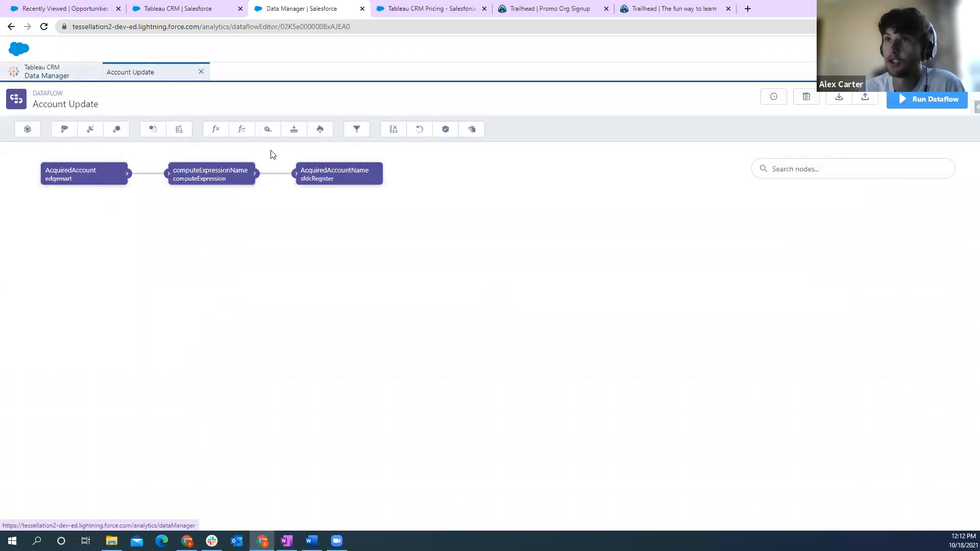
- Open the Opportunity Training Dataset - TCTUG recipe and close the browser tab holding the Account Update dataflow
click(183, 138)
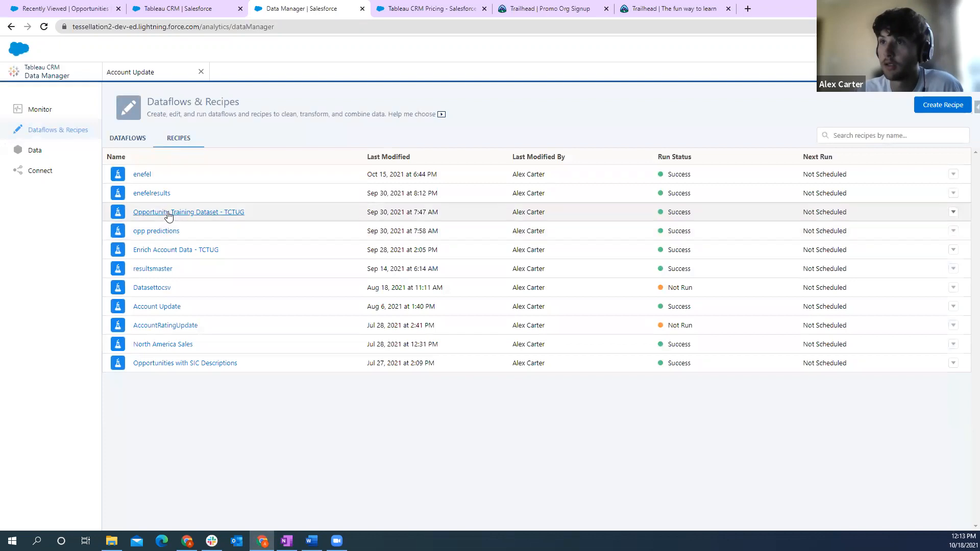
click(168, 212)
click(314, 4)
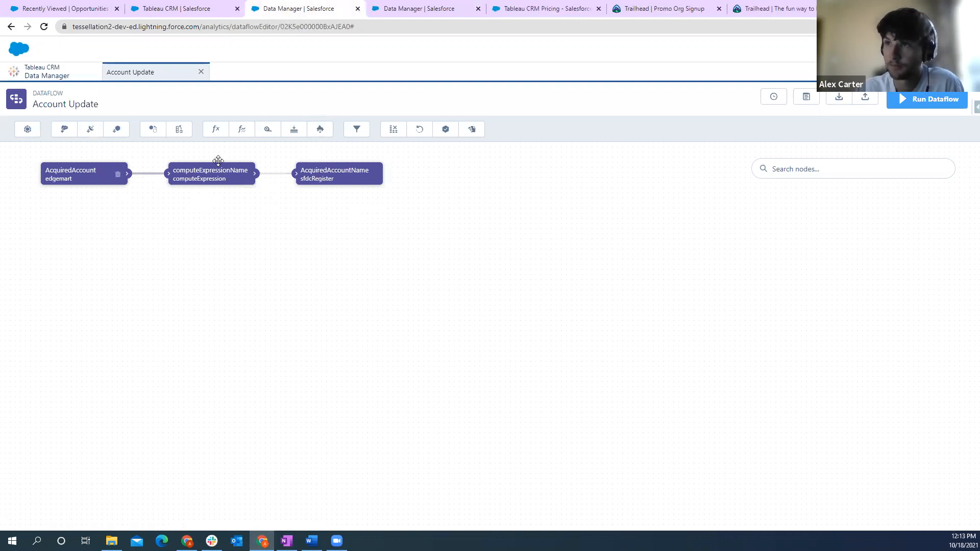
click(403, 10)
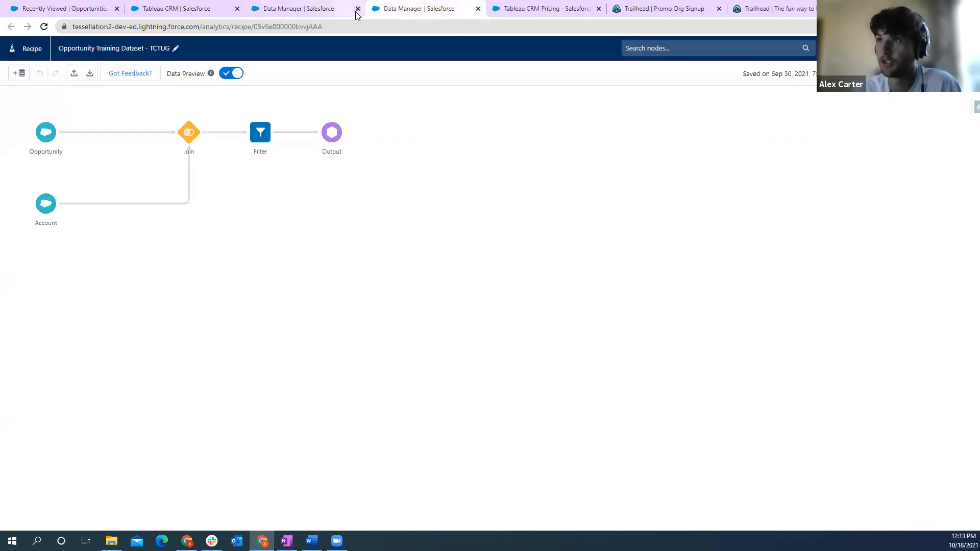
click(357, 9)
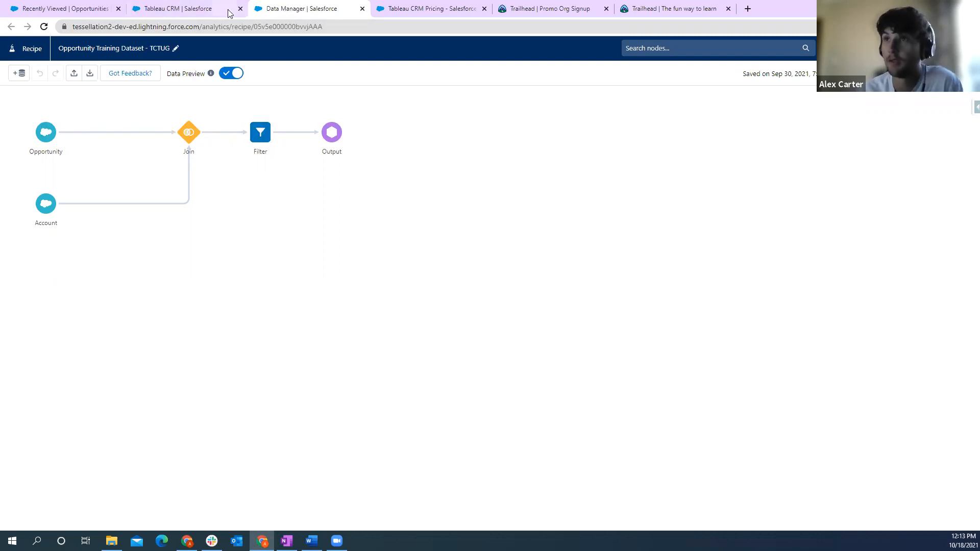
- Return to Analytics Studio, open the Data Manager from it and show the list of recipes
click(192, 10)
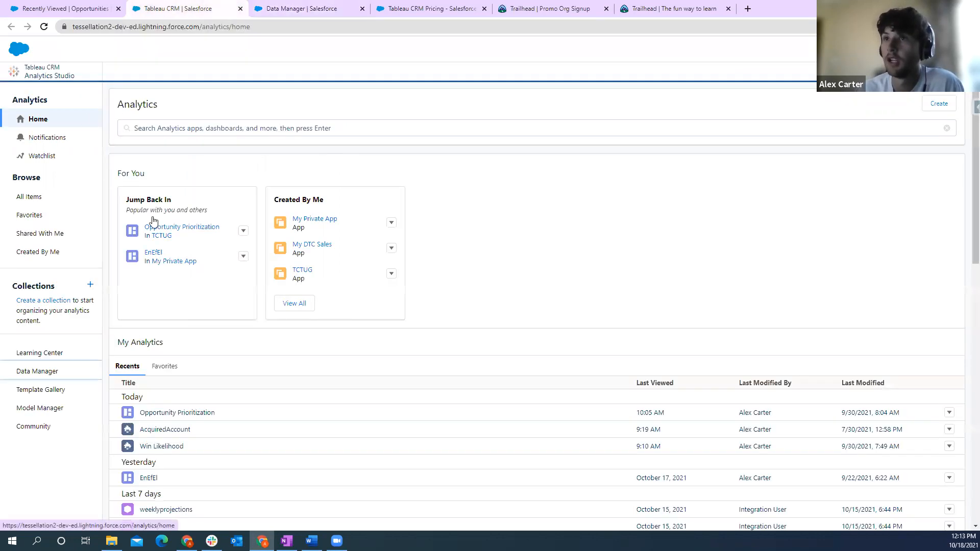
click(280, 5)
click(192, 12)
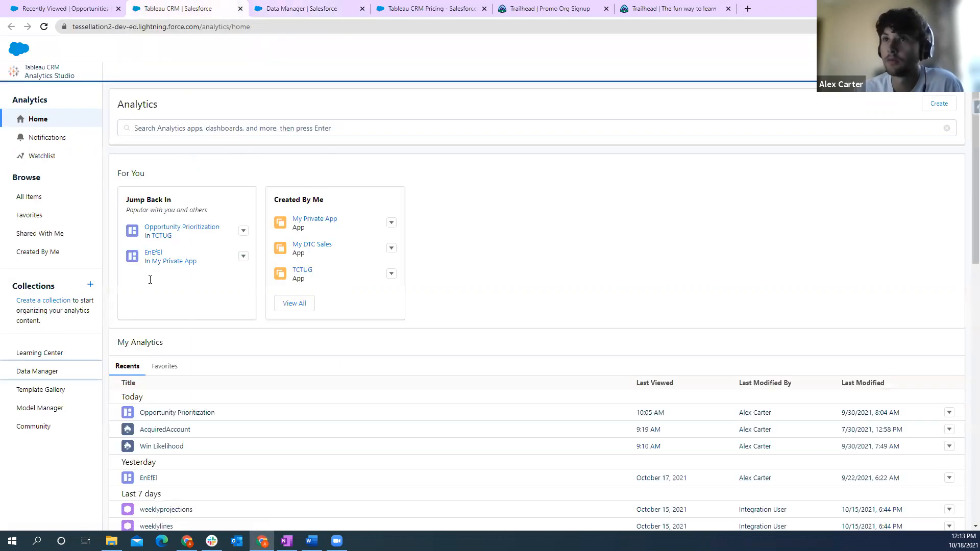
click(51, 374)
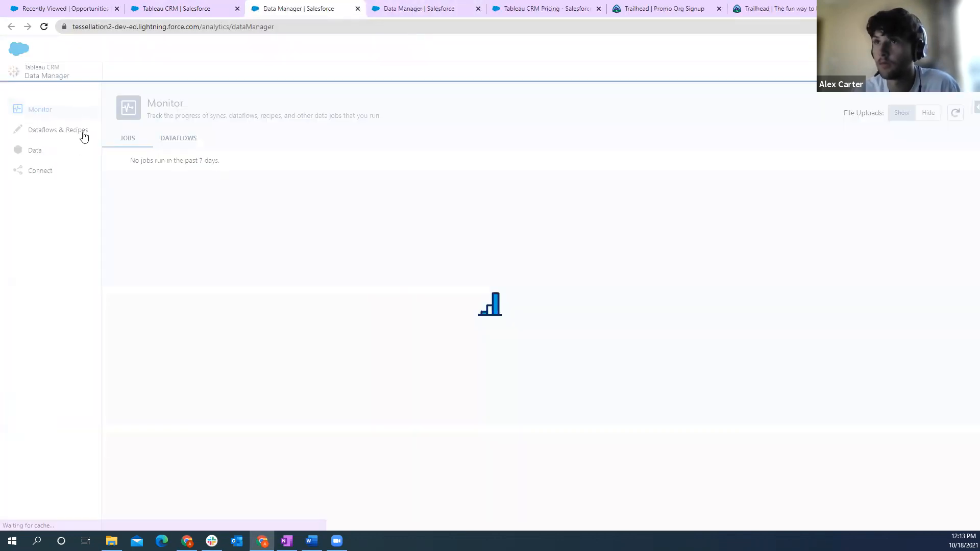
click(28, 128)
click(176, 138)
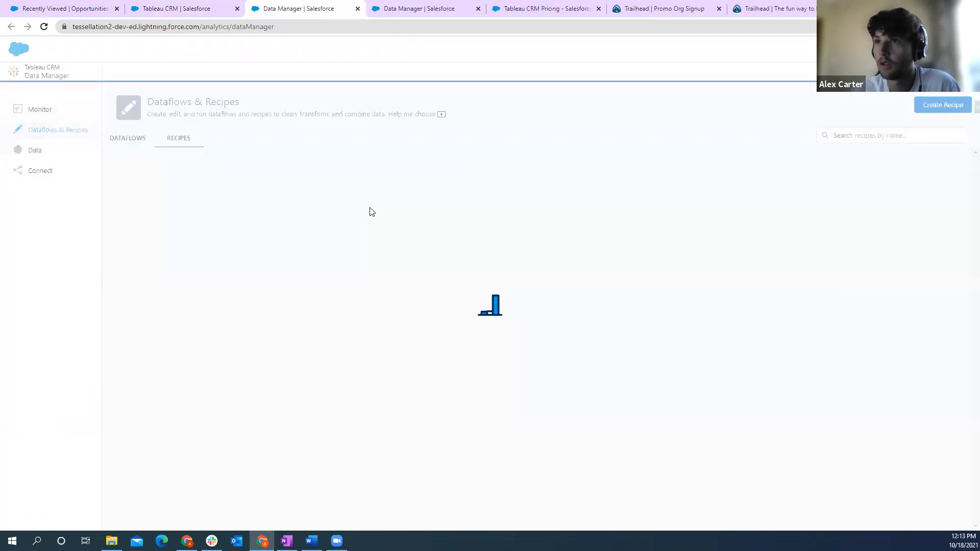
- Create a new recipe, start adding input data and filter the available sources to connected and direct data only
click(944, 104)
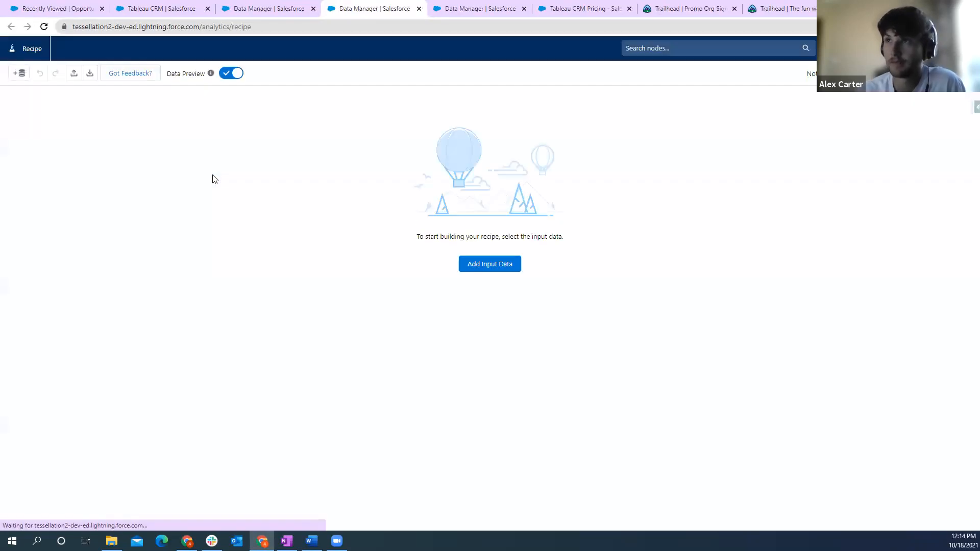
click(495, 266)
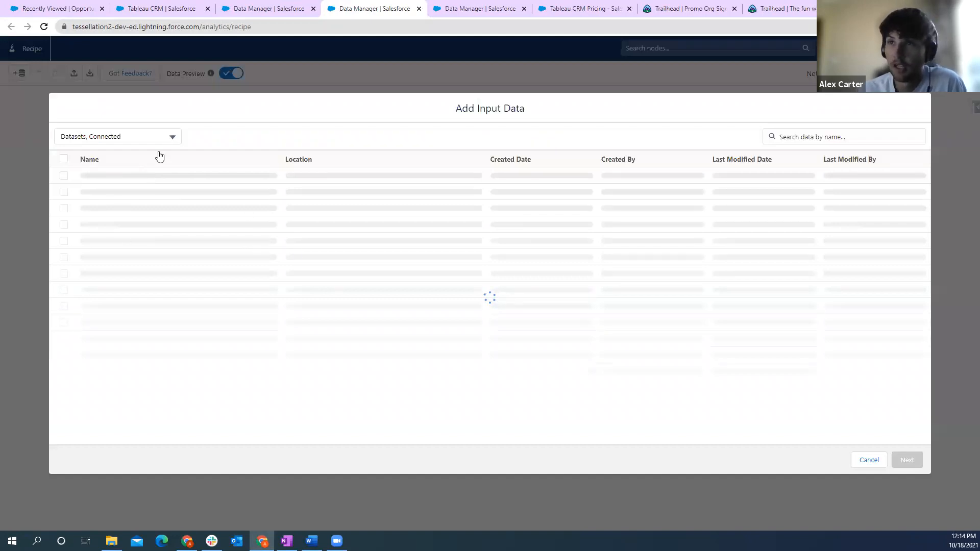
click(174, 137)
click(65, 158)
click(65, 186)
click(147, 211)
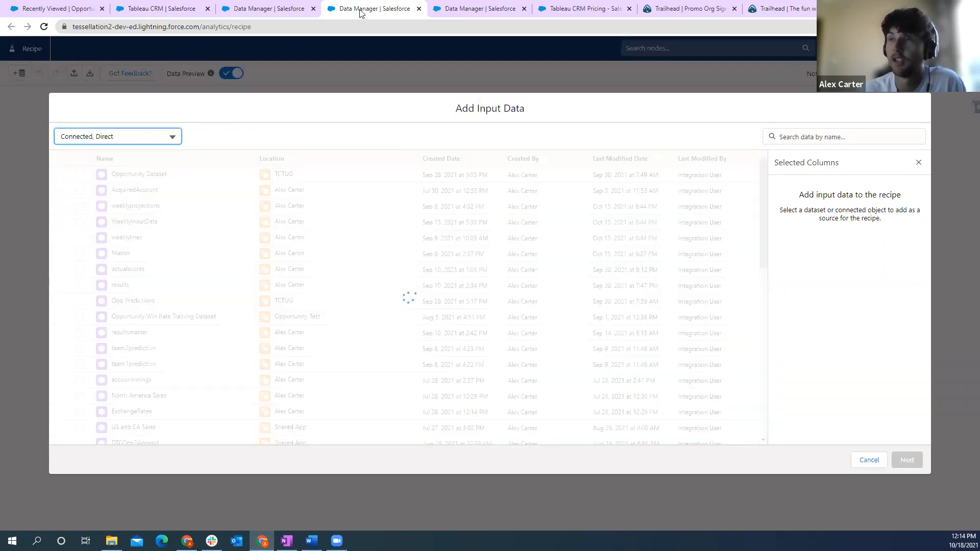
- Check the Data Manager's connections and return to the new recipe's input data selection
click(278, 8)
click(46, 172)
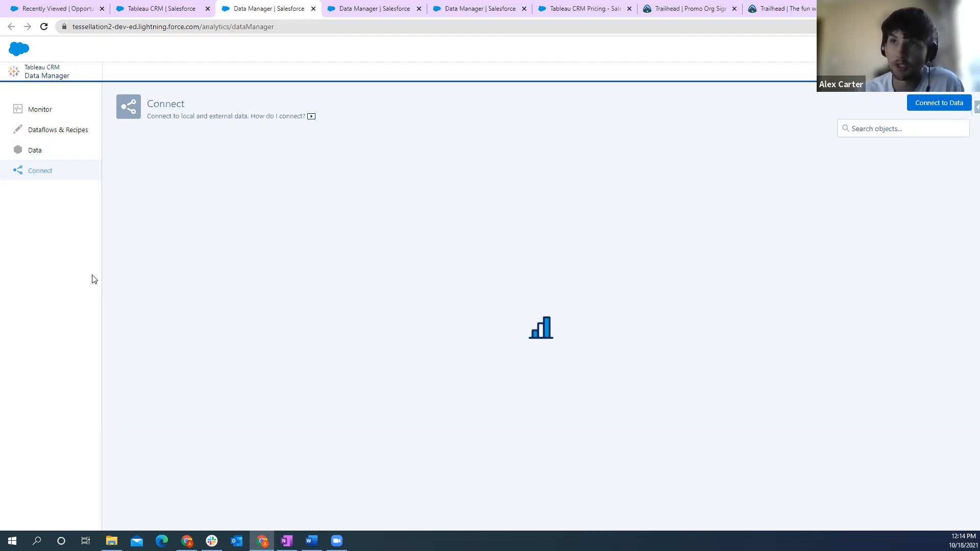
key(ctrl+Tab)
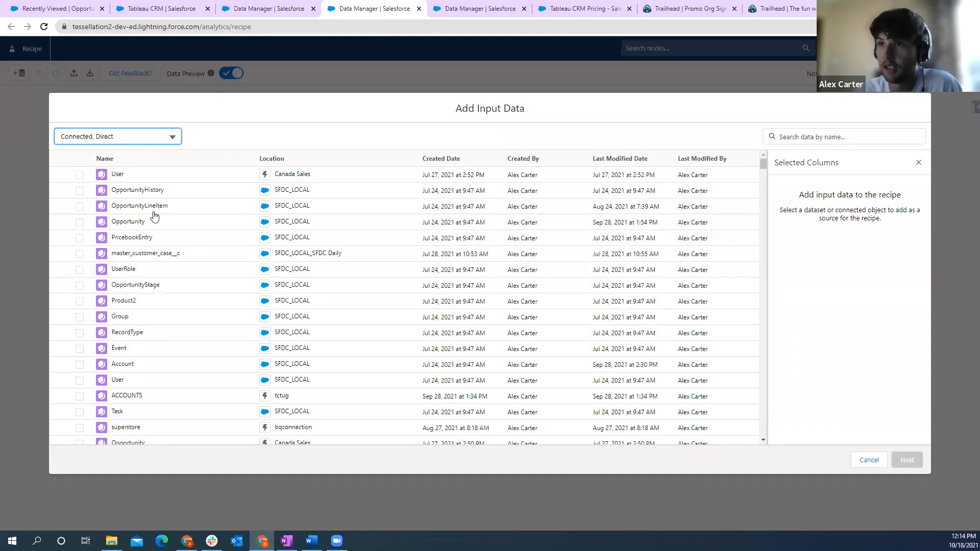
- Select the SFDC_LOCAL Opportunity object as input data for the new recipe
scroll(174, 253, down, 2)
scroll(187, 250, up, 2)
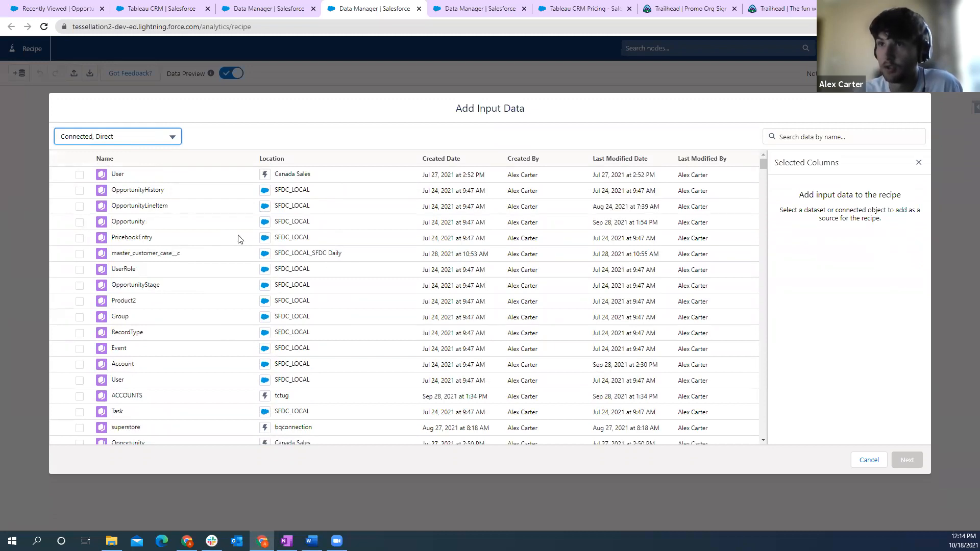
click(79, 223)
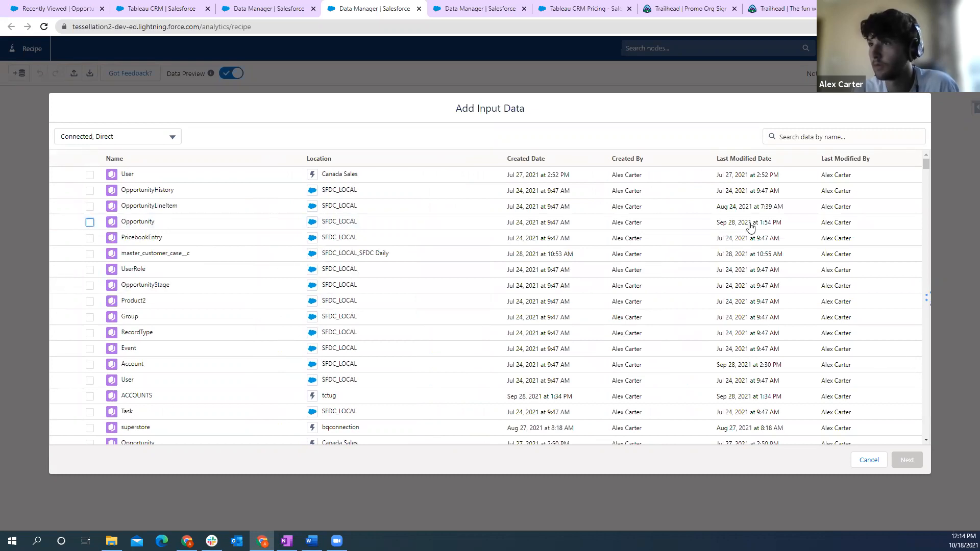
- Go back to the Opportunity Training Dataset - TCTUG recipe and preview the data of its Opportunity input node
click(469, 7)
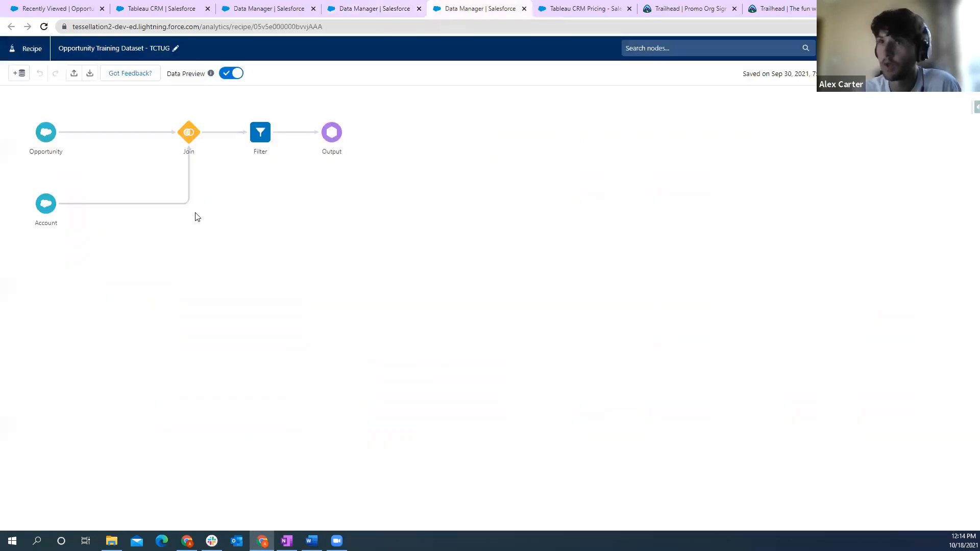
click(58, 142)
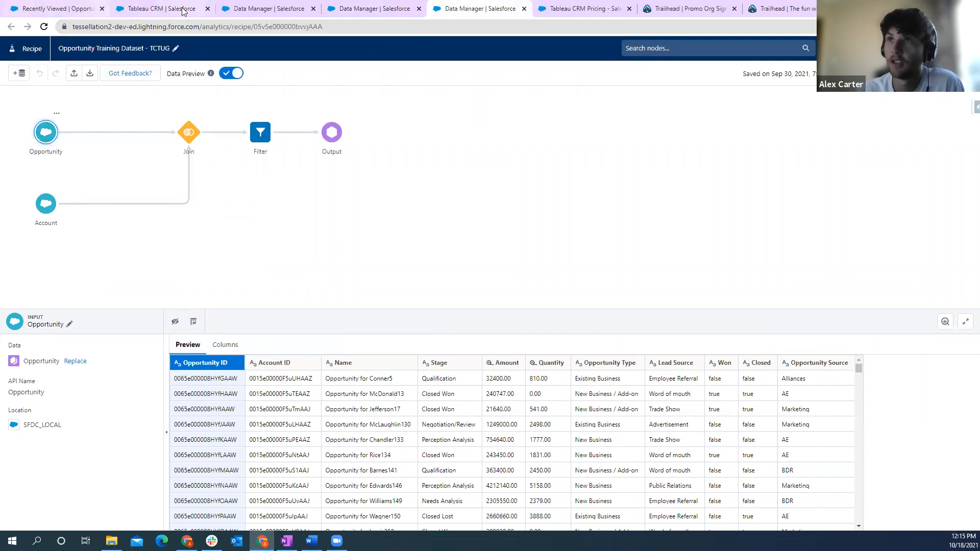
- Open the details of the second recently viewed opportunity in Sales, go to its linked account and highlight the account's record ID in the URL
click(65, 7)
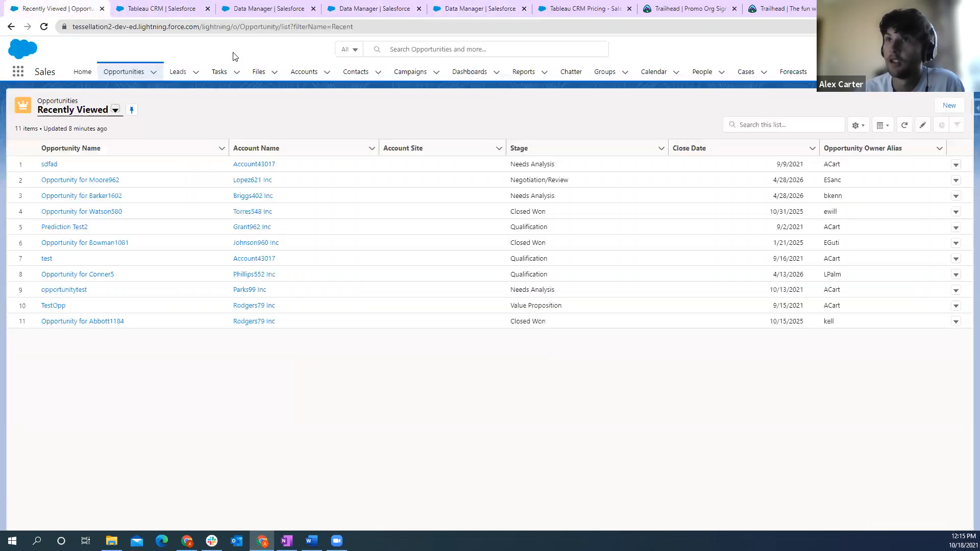
click(73, 181)
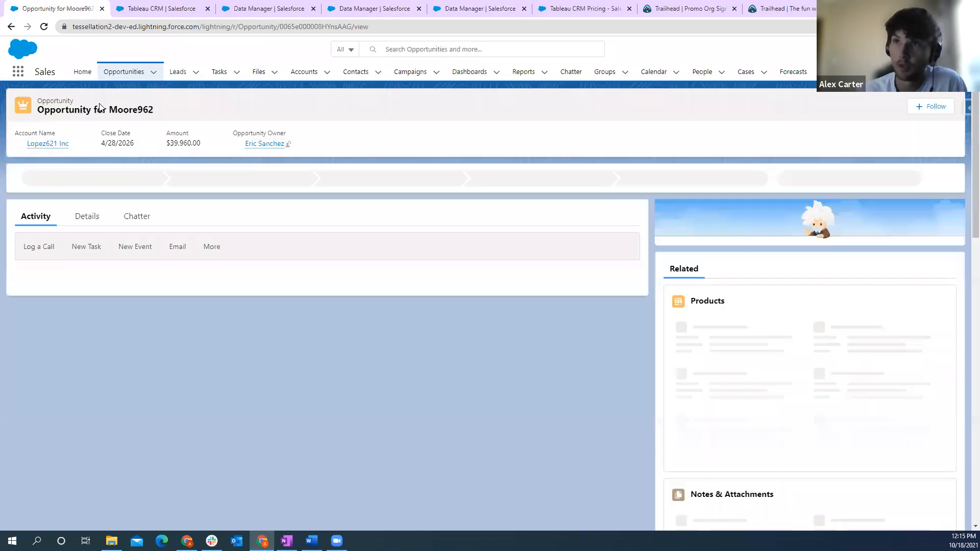
click(85, 219)
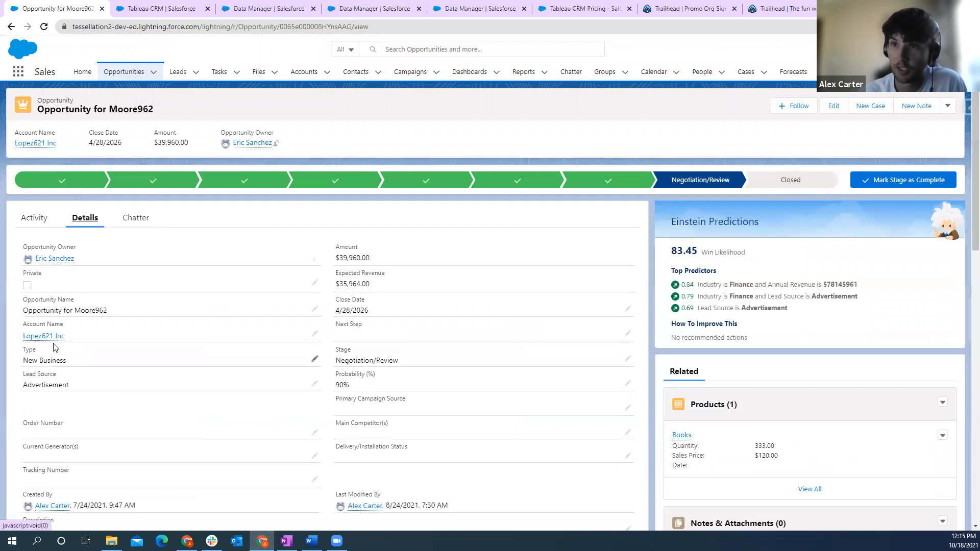
mouse_move(49, 337)
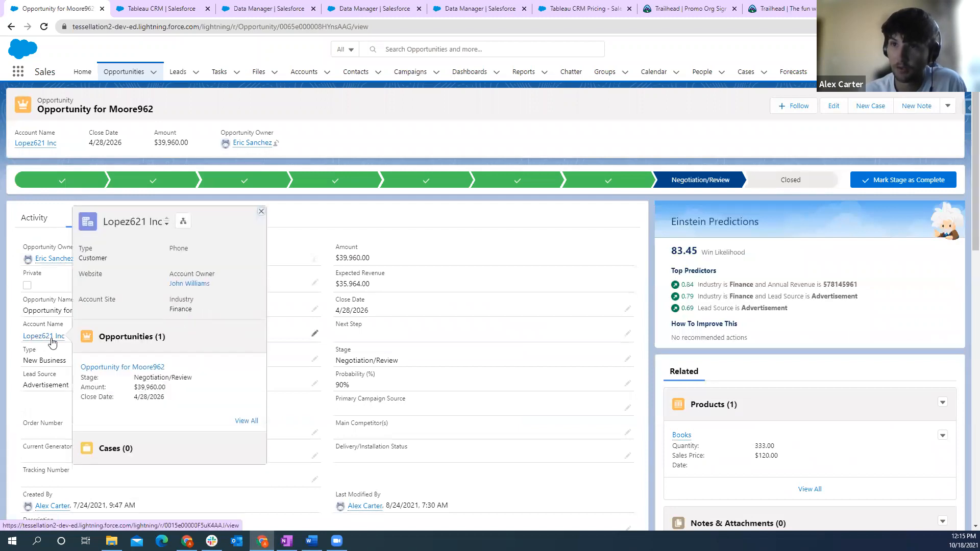
click(48, 337)
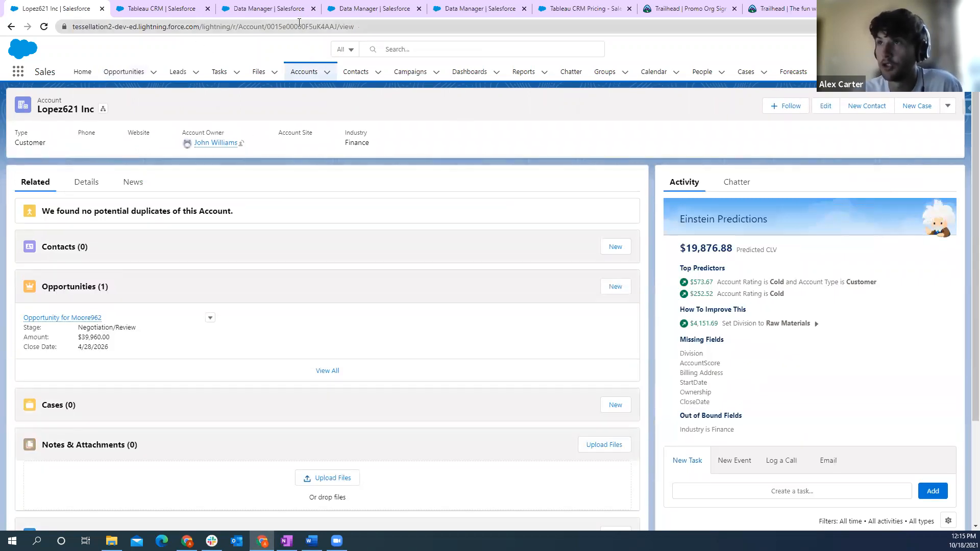
double_click(296, 27)
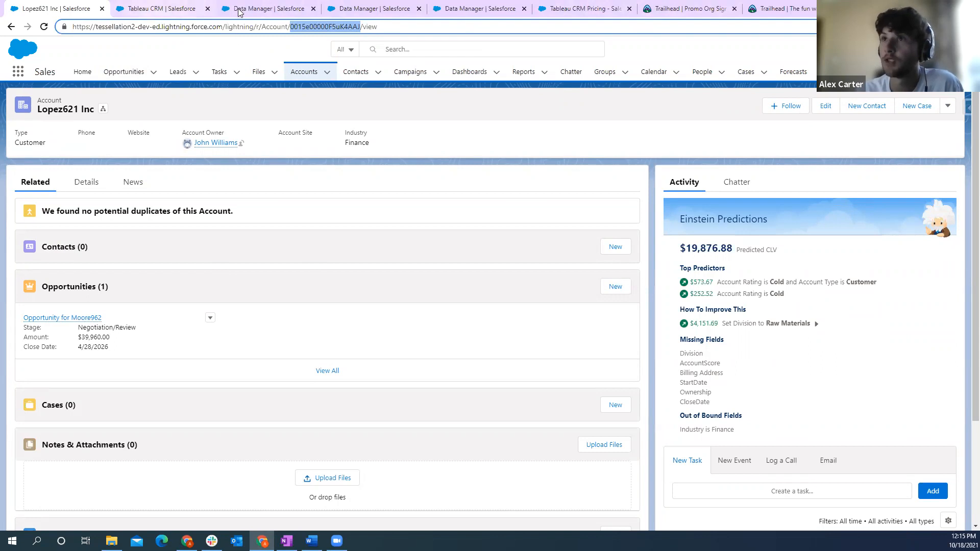
- Return to the Opportunity Training Dataset - TCTUG recipe and inspect the Join node's type and keys and the Filter node's conditions
key(ctrl+Tab)
key(ctrl+Tab)
key(ctrl+Tab)
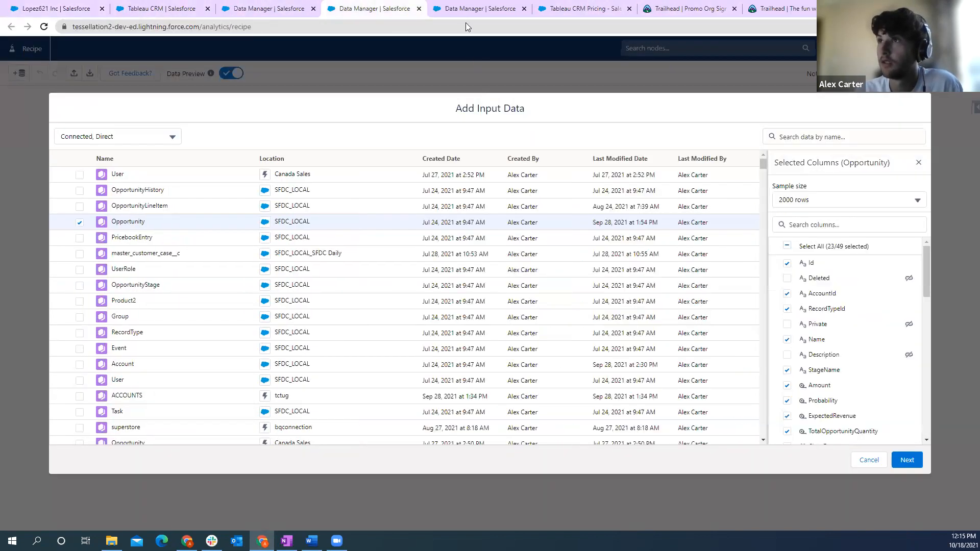
key(ctrl+Tab)
click(190, 132)
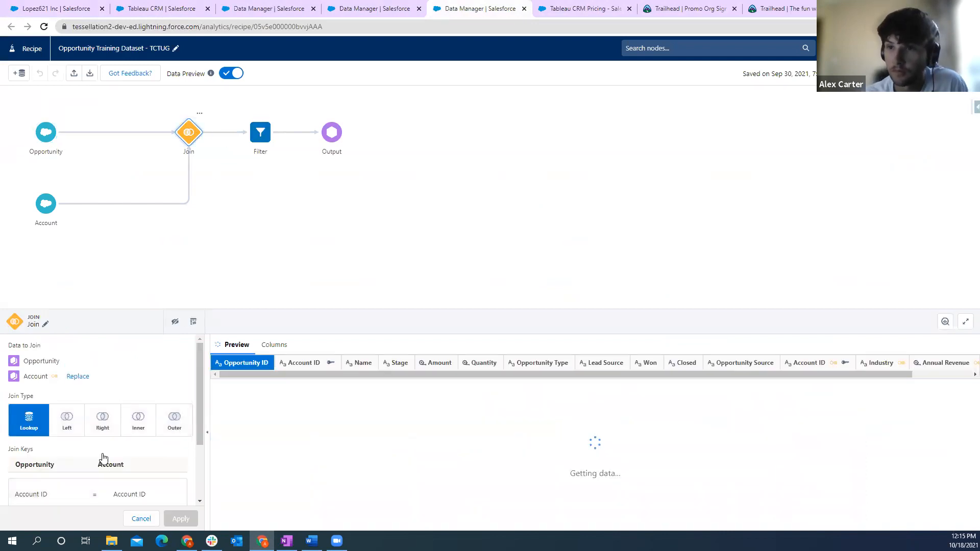
scroll(102, 457, down, 1)
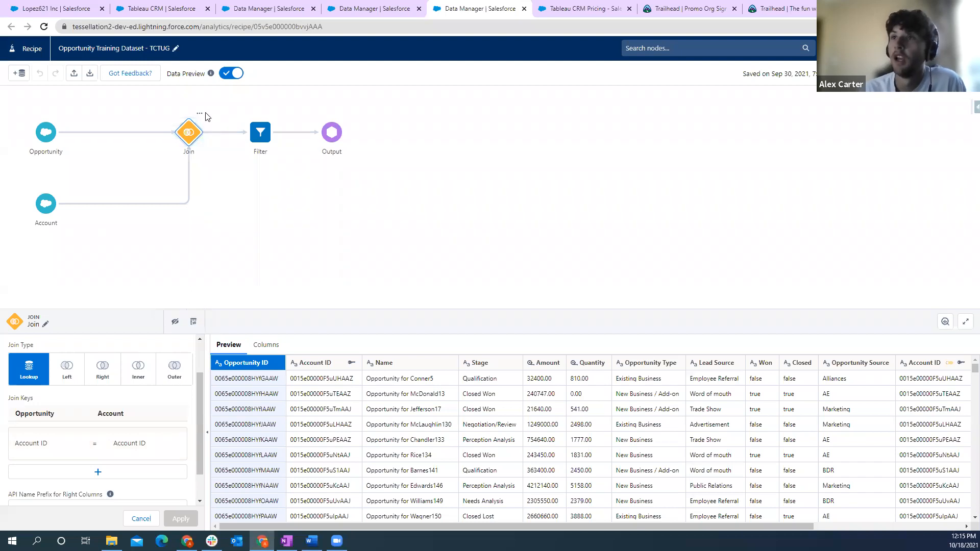
click(261, 132)
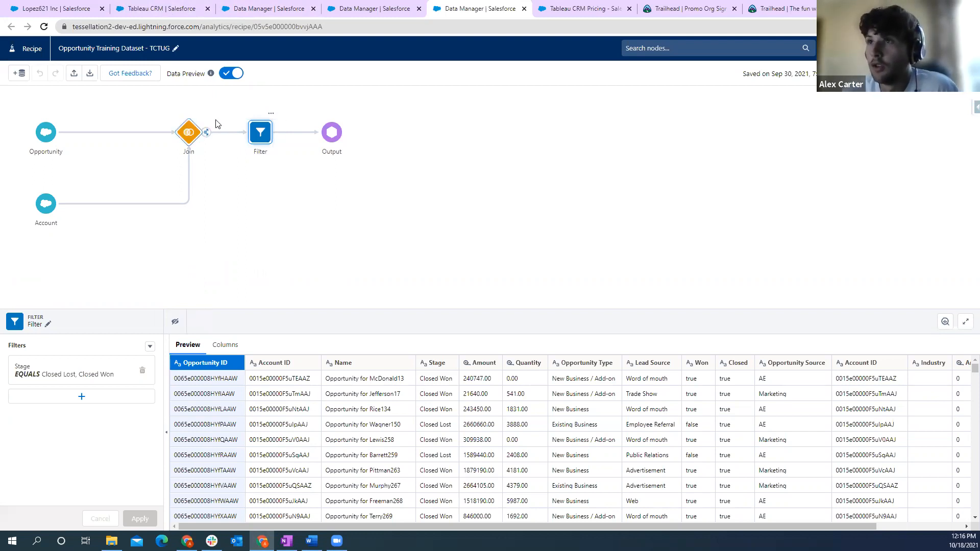
- Select the Join node again and review the node types that can branch from it, without adding one
click(193, 128)
click(200, 116)
click(200, 116)
click(199, 116)
click(200, 116)
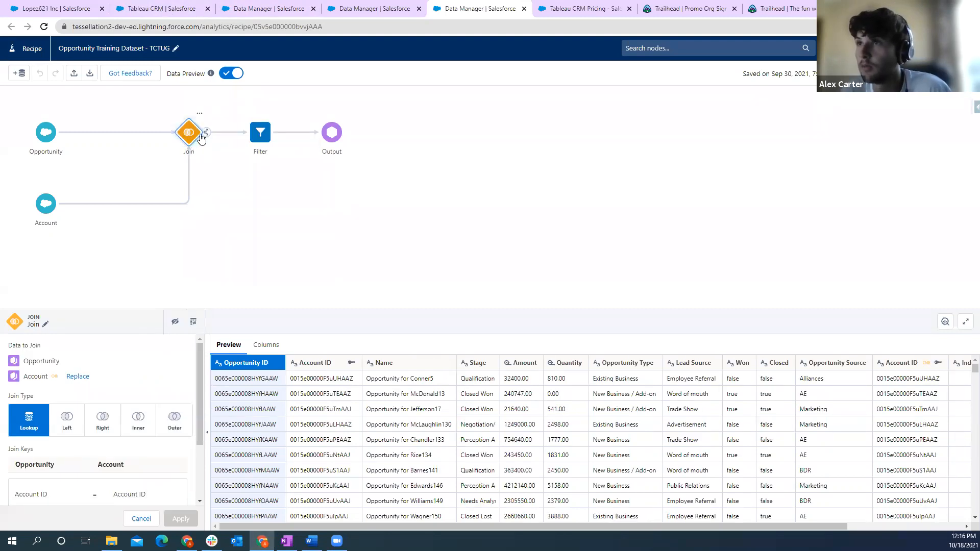
click(206, 133)
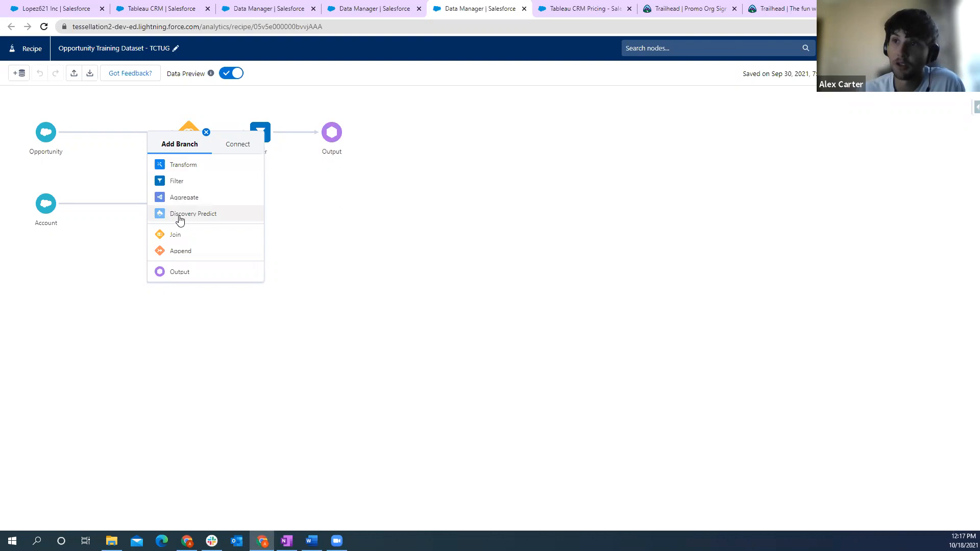
click(377, 204)
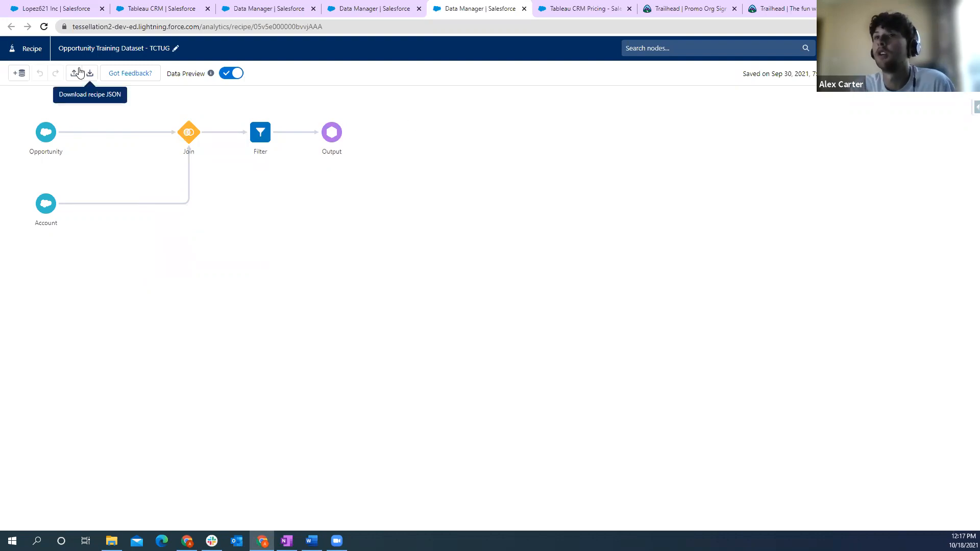
- Inspect the recipe's Output node settings, including the dataset label, API name and app location
click(331, 133)
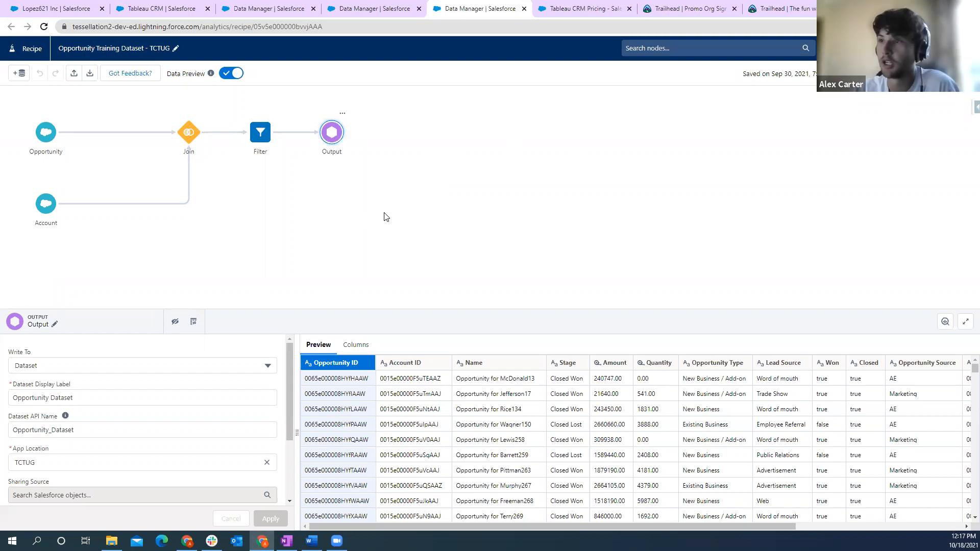
click(423, 145)
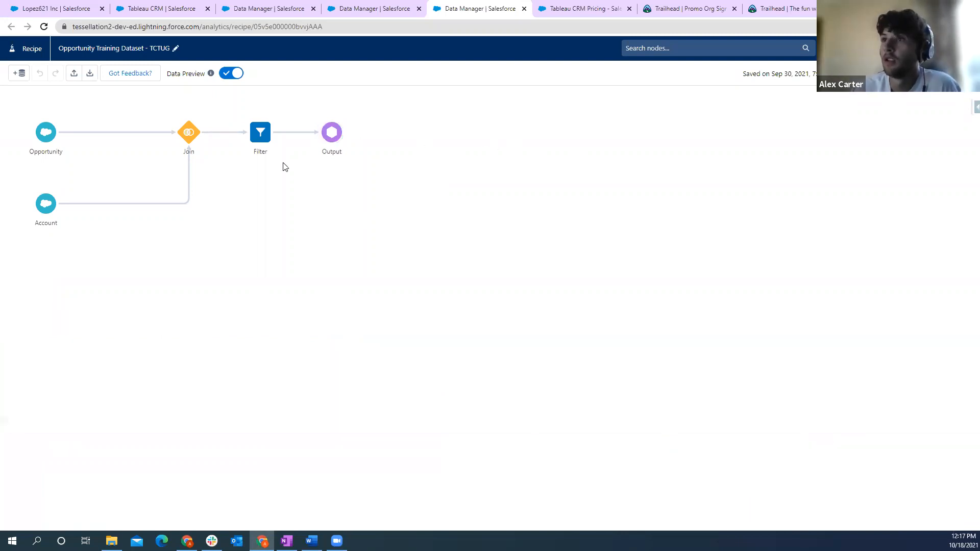
click(340, 142)
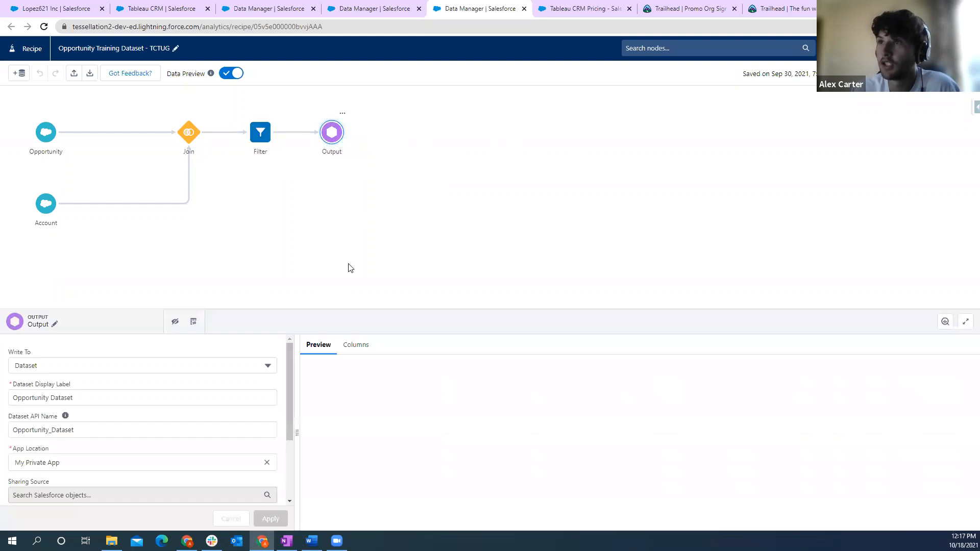
- Switch to Analytics Studio, list the apps among all items and open the TCTUG app
click(159, 9)
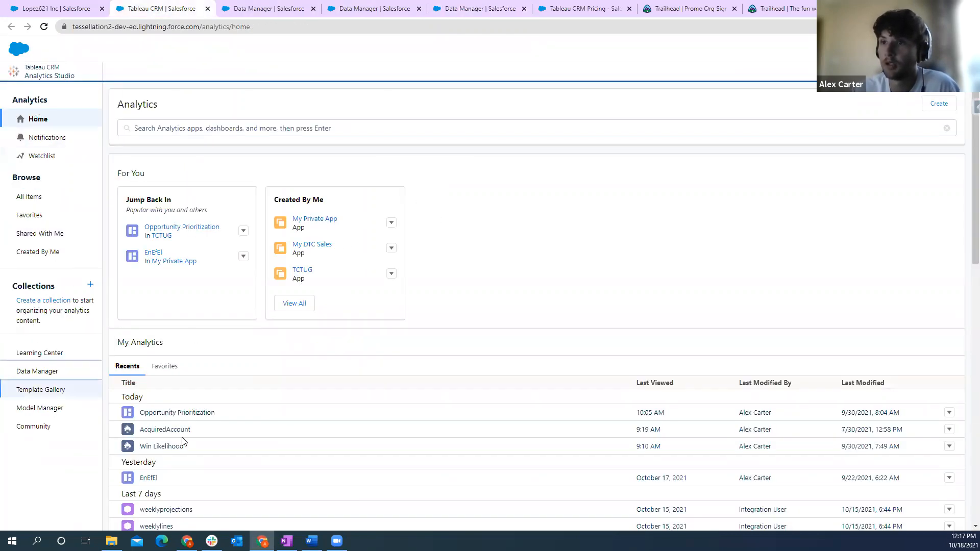
click(68, 198)
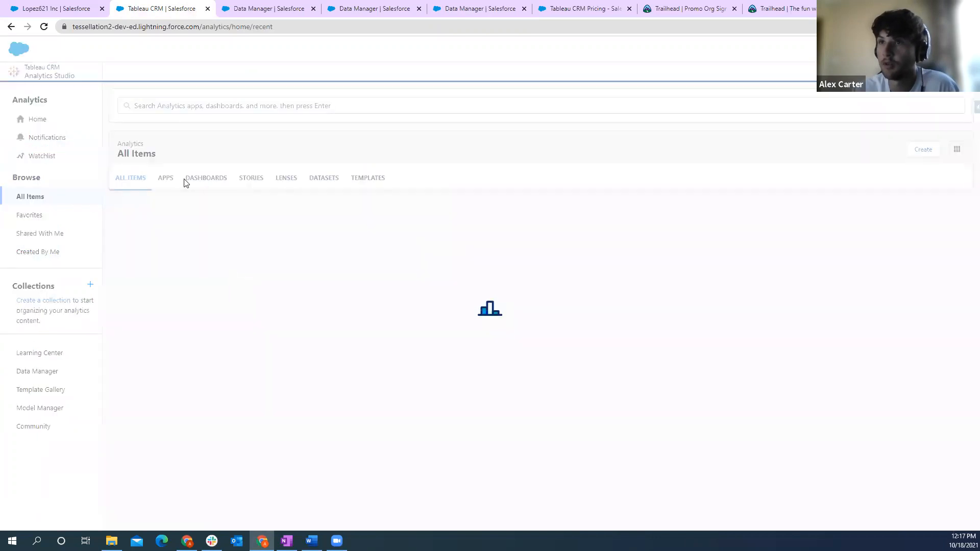
click(170, 179)
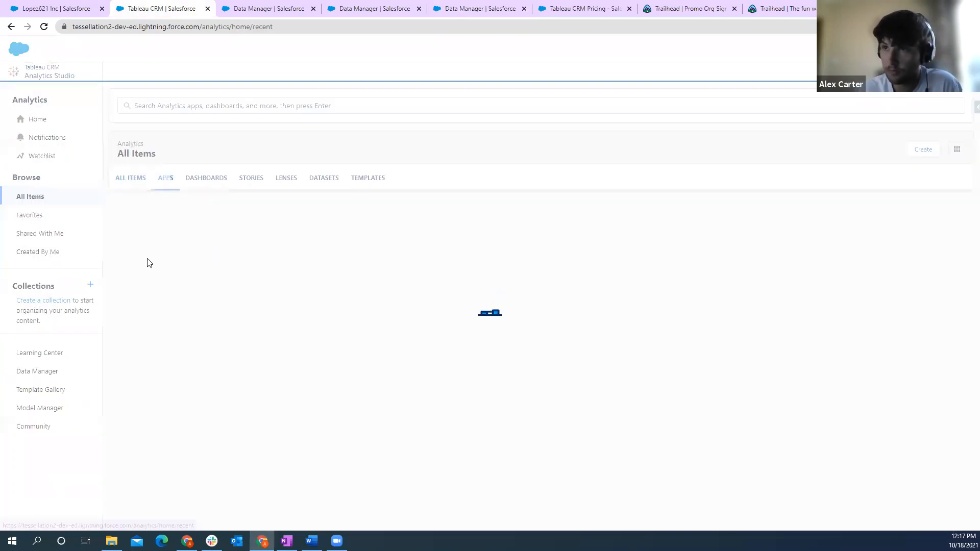
click(160, 251)
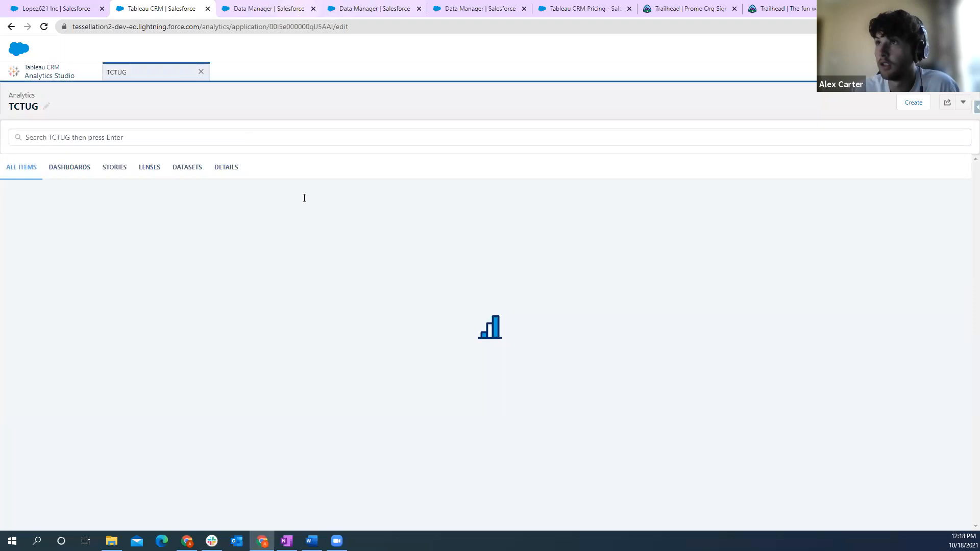
- Check the Output node's app location and security settings in the recipe, and return to the TCTUG app to view its datasets
click(469, 6)
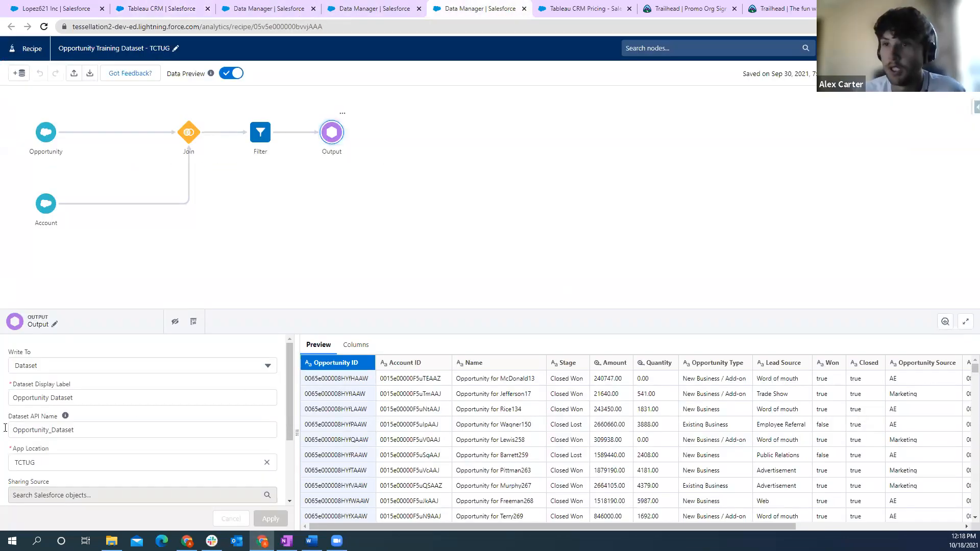
scroll(39, 414, down, 2)
scroll(40, 413, up, 1)
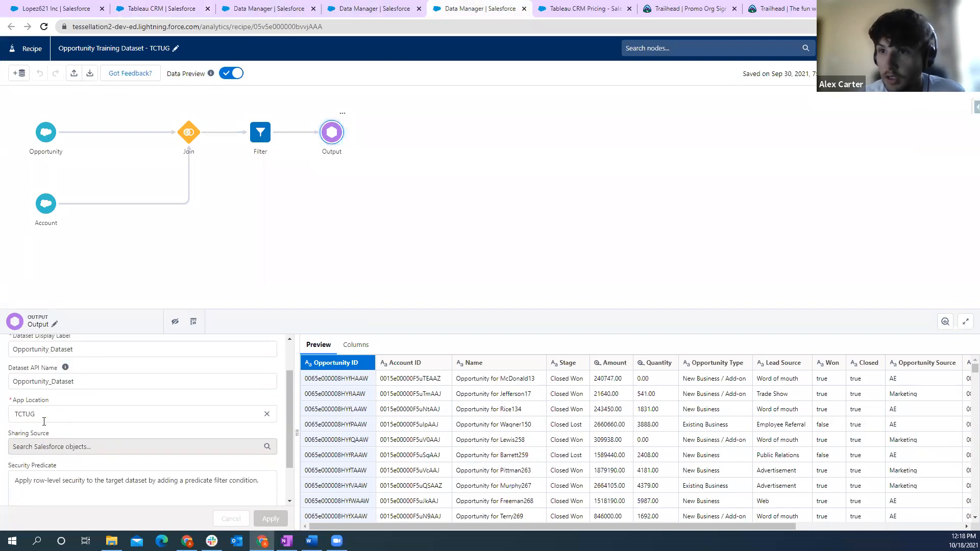
click(171, 7)
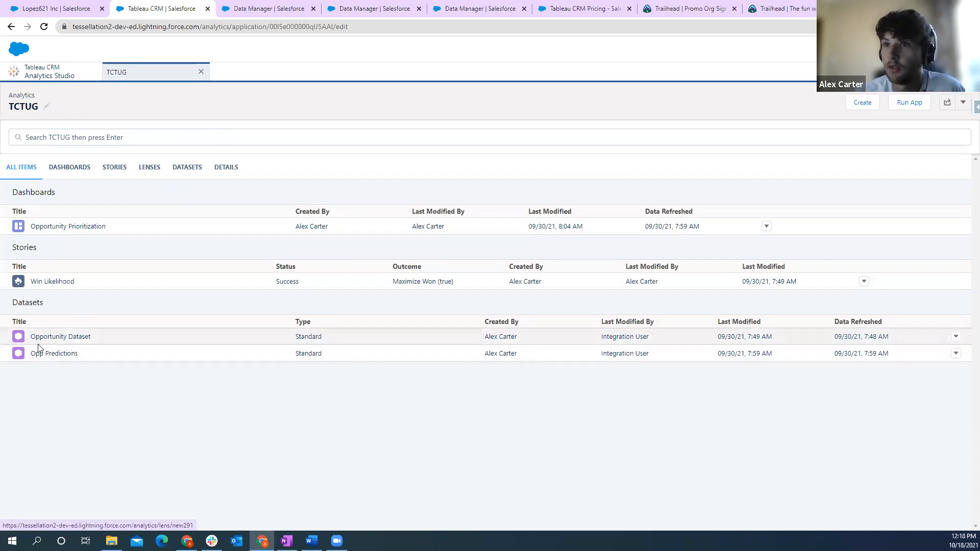
- Dismiss the new recipe's input data selection and close that recipe's browser tab
click(349, 6)
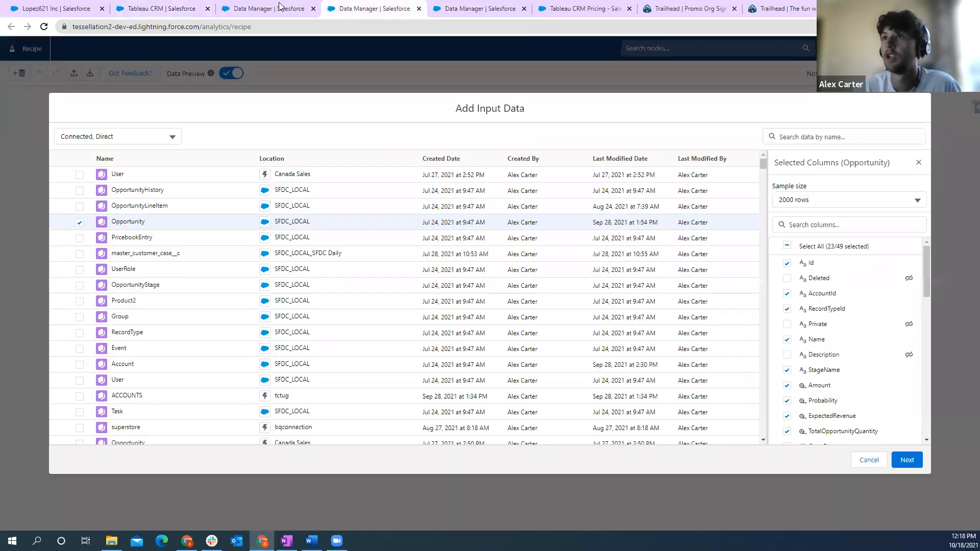
click(446, 7)
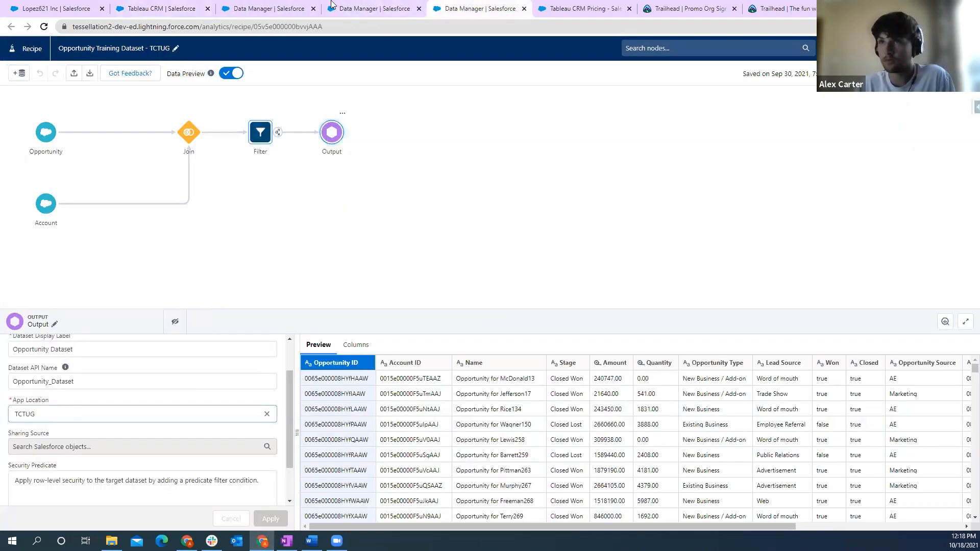
click(349, 11)
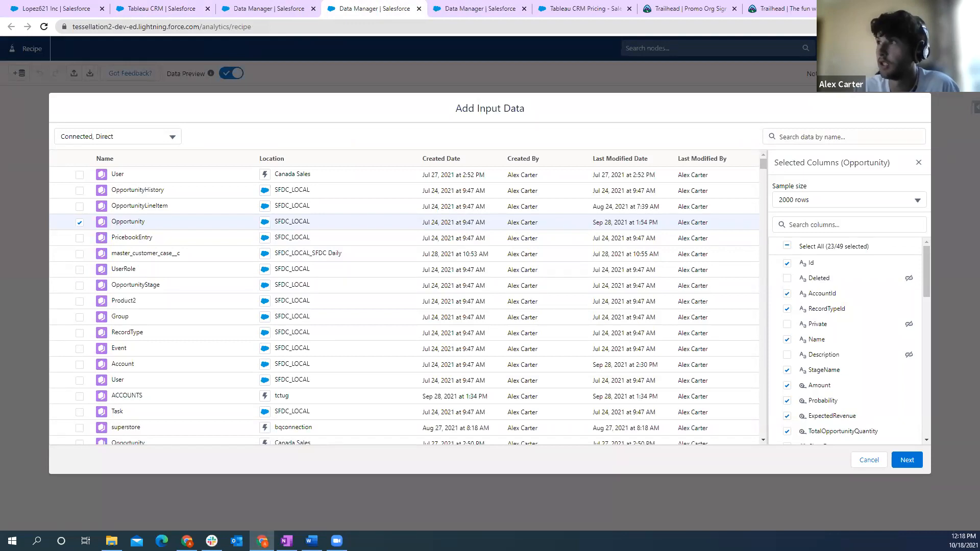
click(329, 61)
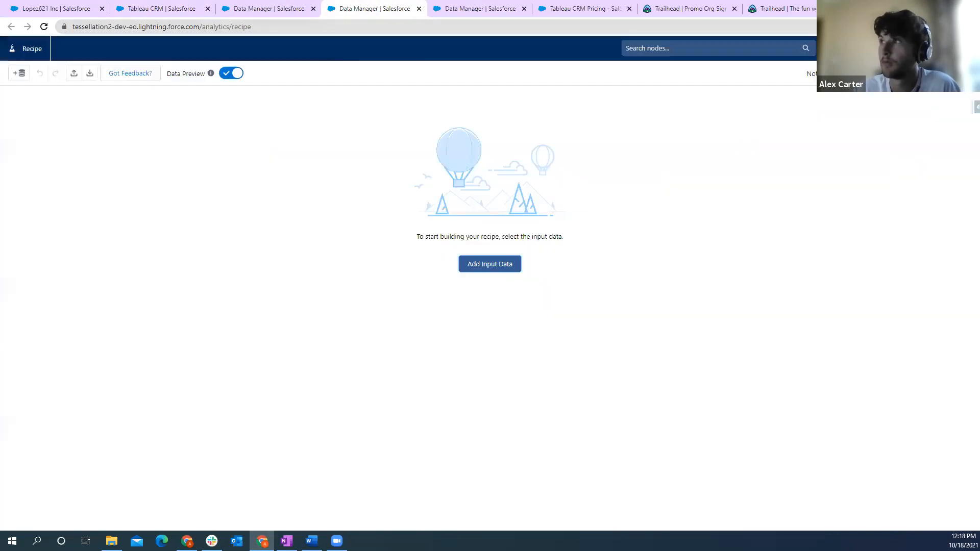
click(419, 9)
- Revisit the Data Manager's connections and the training dataset recipe, and return to the recently viewed opportunities list in Sales
click(260, 10)
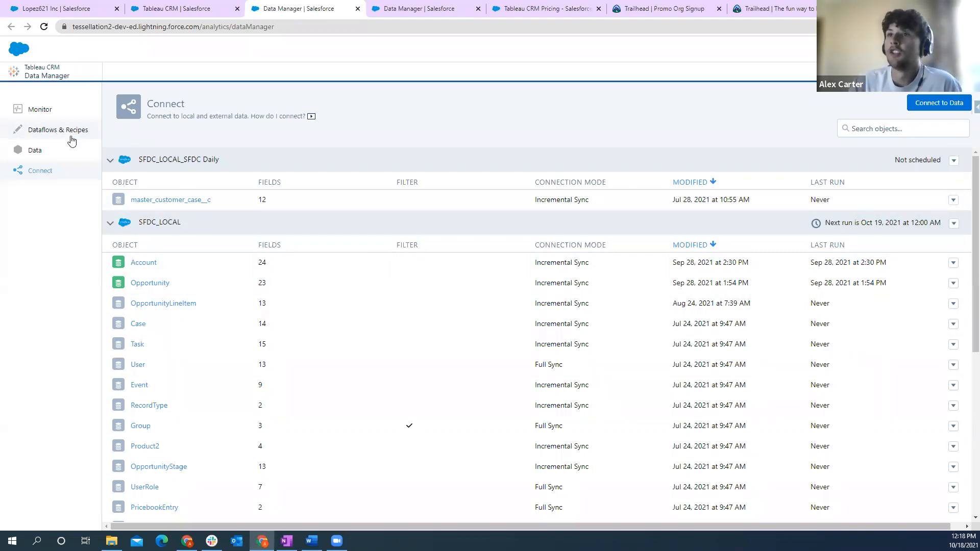
click(416, 9)
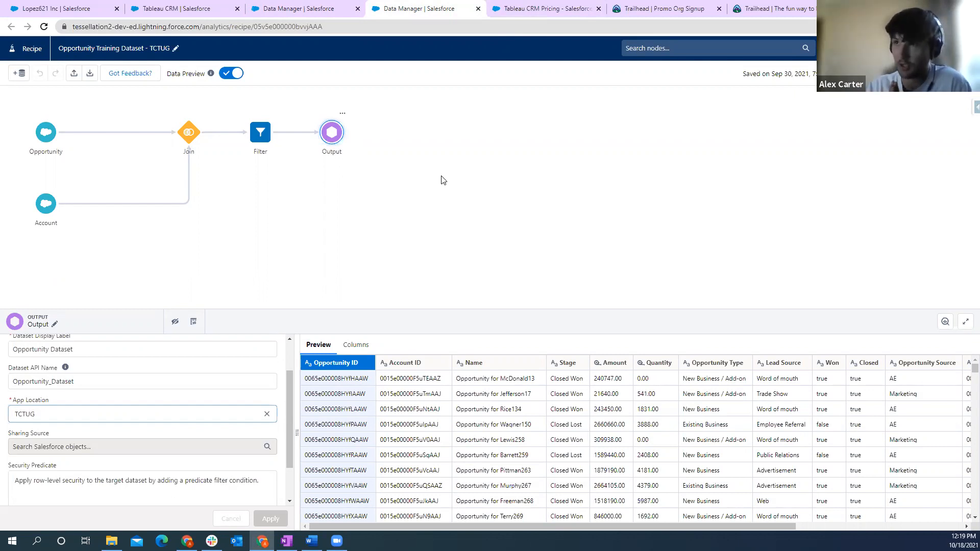
click(69, 9)
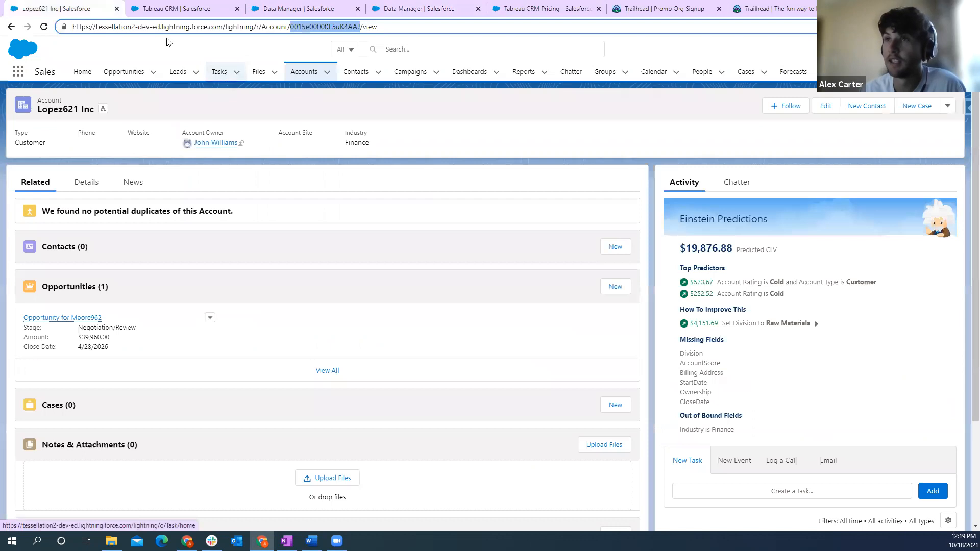
click(146, 77)
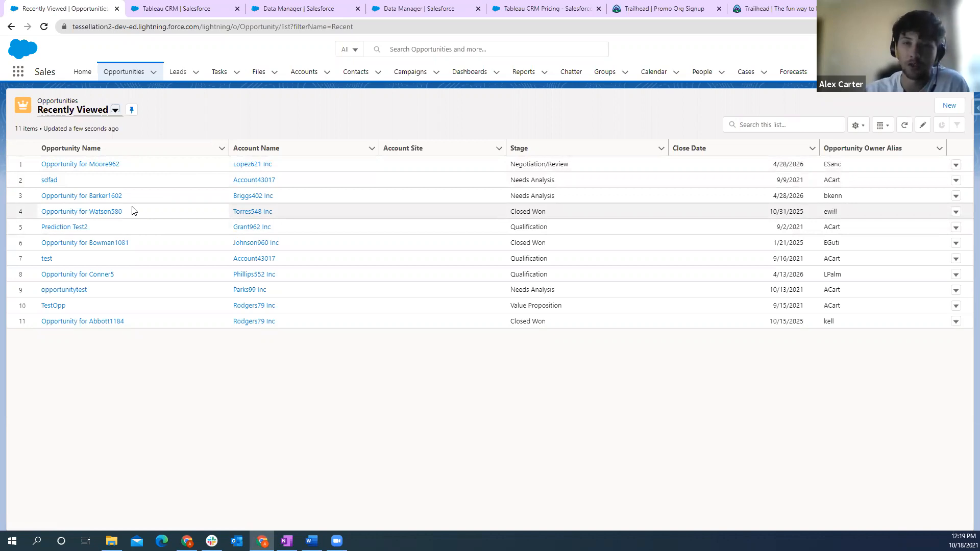
- Examine the details of the first recently viewed opportunity and the home page's Opportunity Analysis dashboard, and return to the opportunities list
click(82, 165)
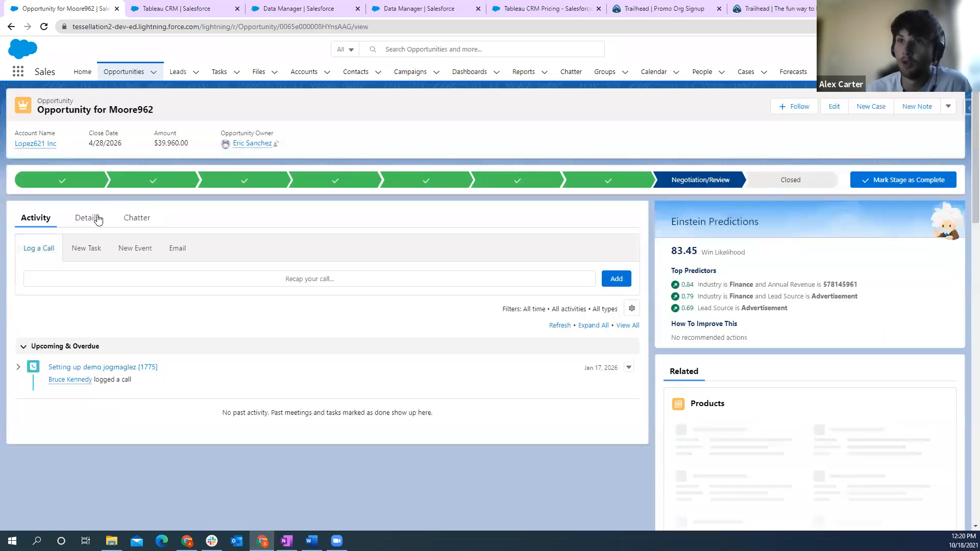
click(88, 229)
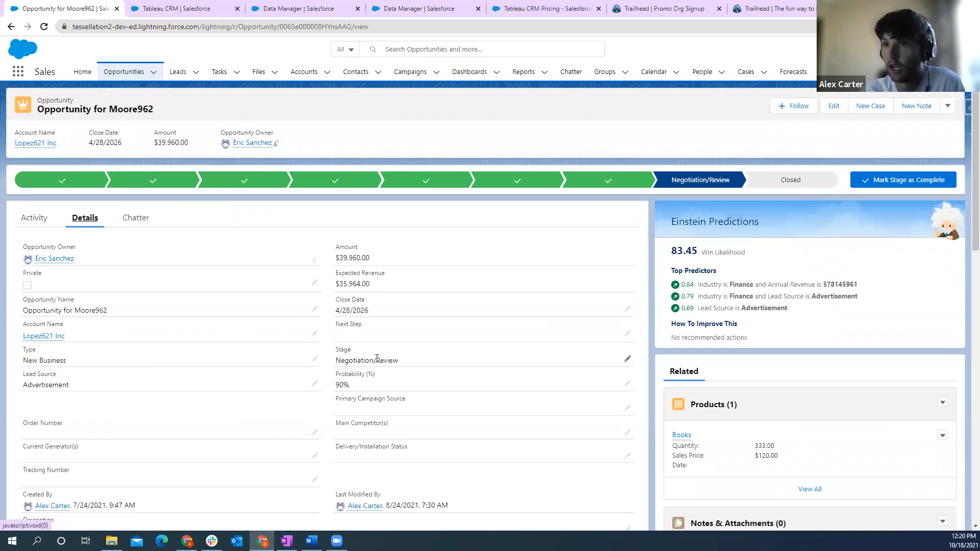
scroll(376, 357, down, 1)
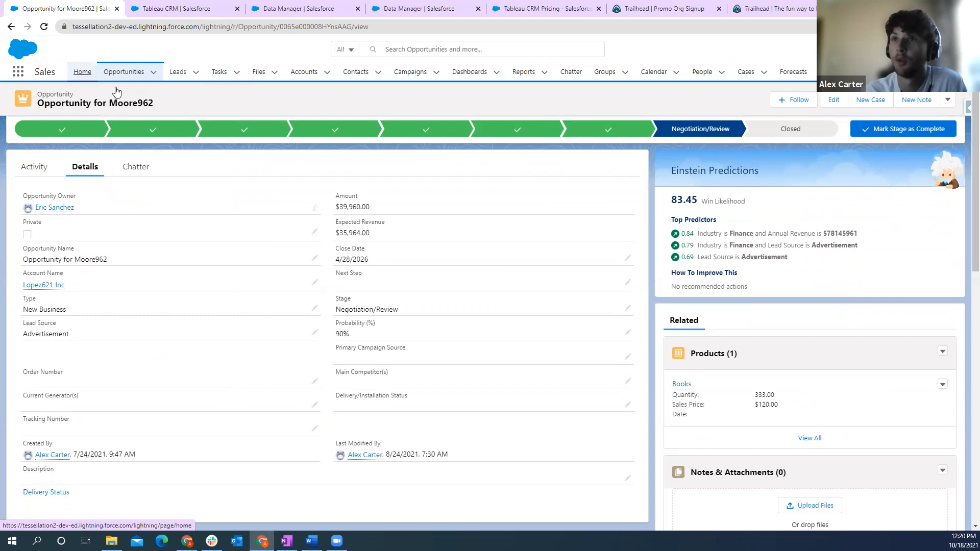
click(82, 72)
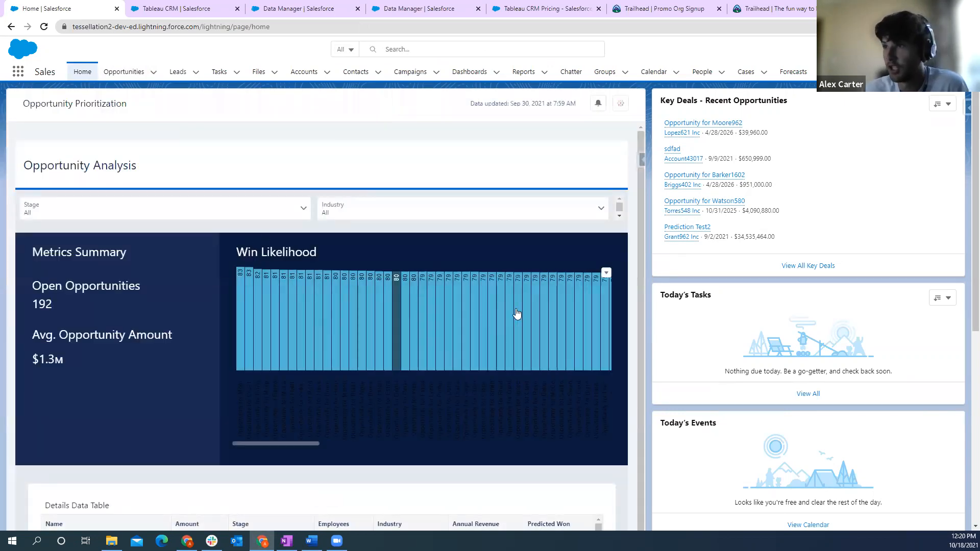
click(125, 71)
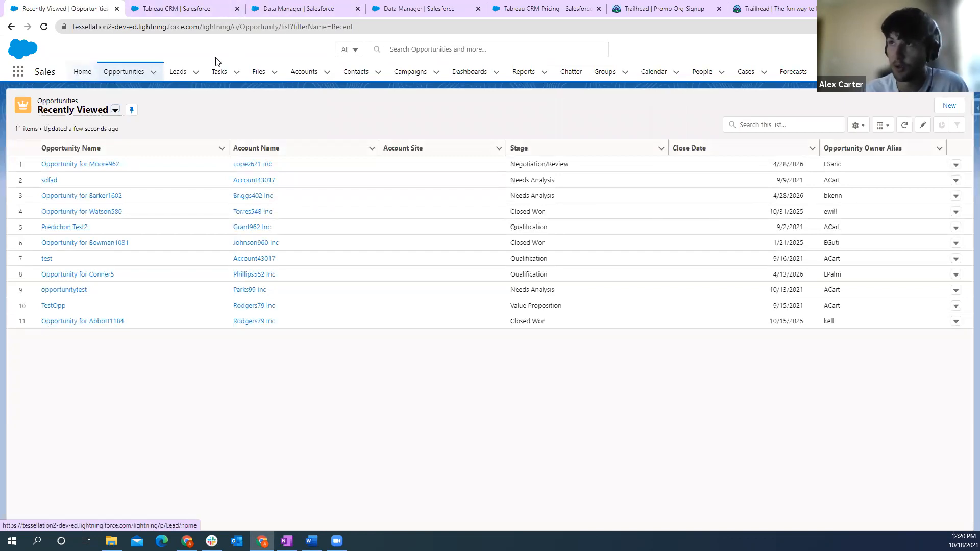
- Review the Output node's dataset settings in the training dataset recipe, and close the recipe's browser tab
click(430, 9)
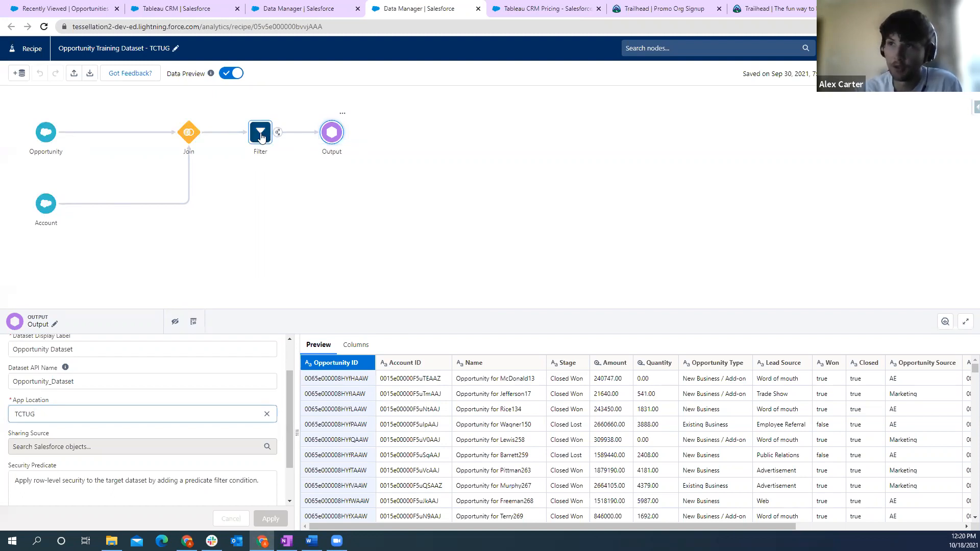
click(347, 255)
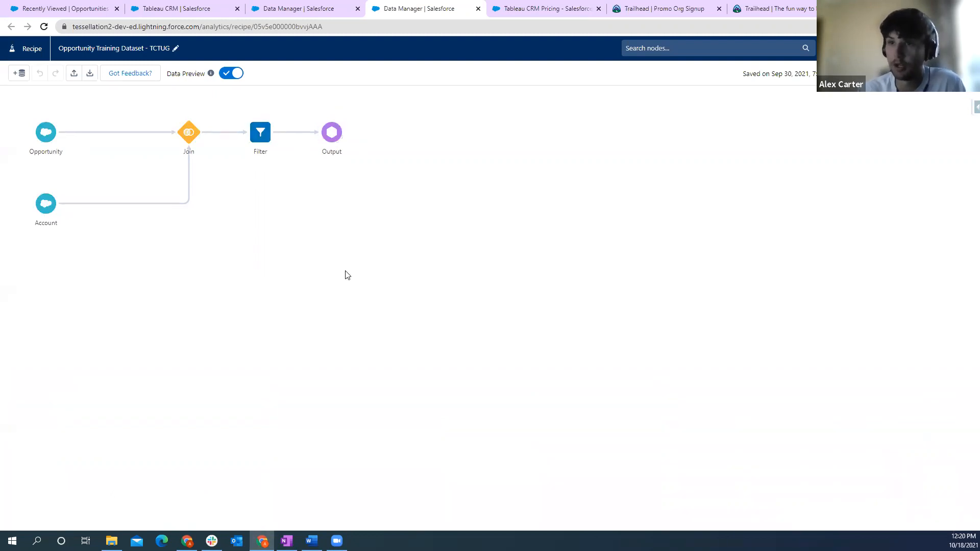
click(333, 135)
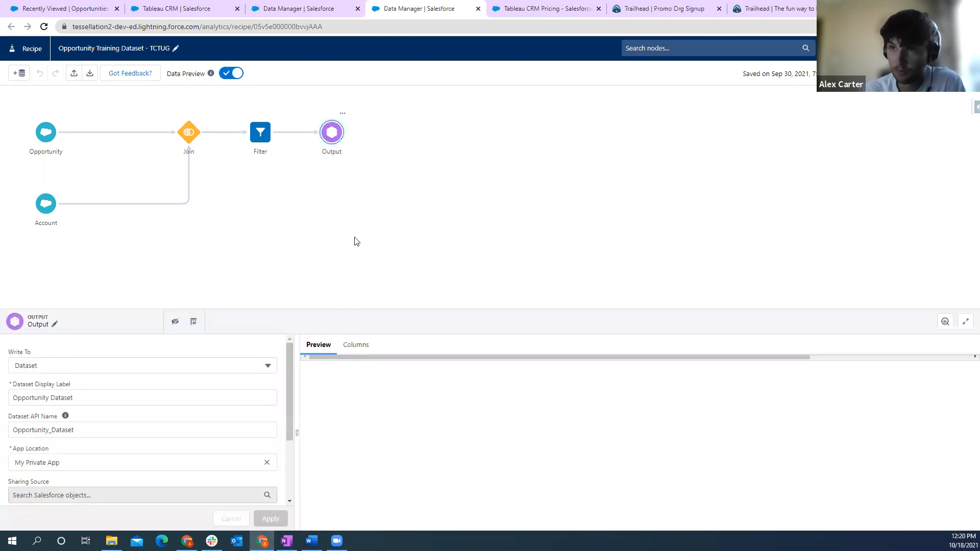
click(478, 9)
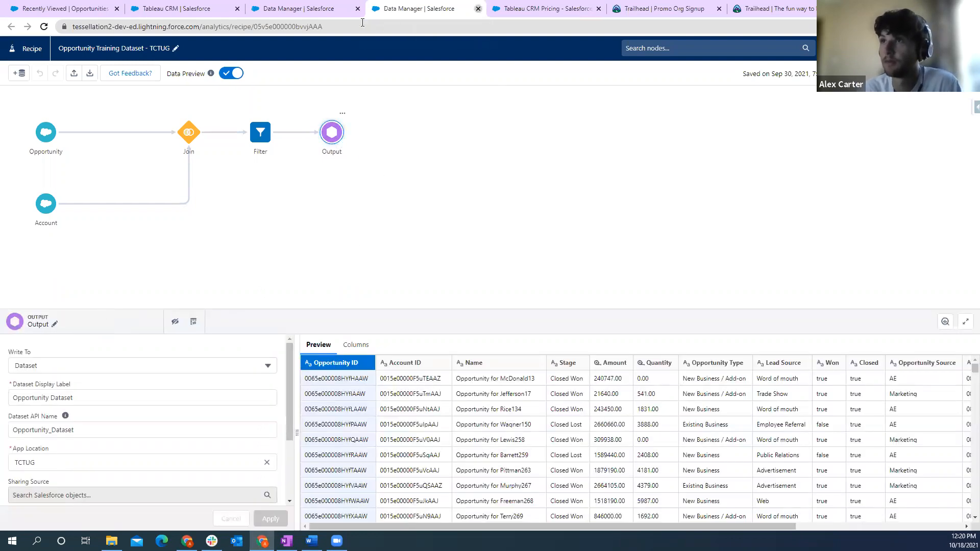
click(329, 10)
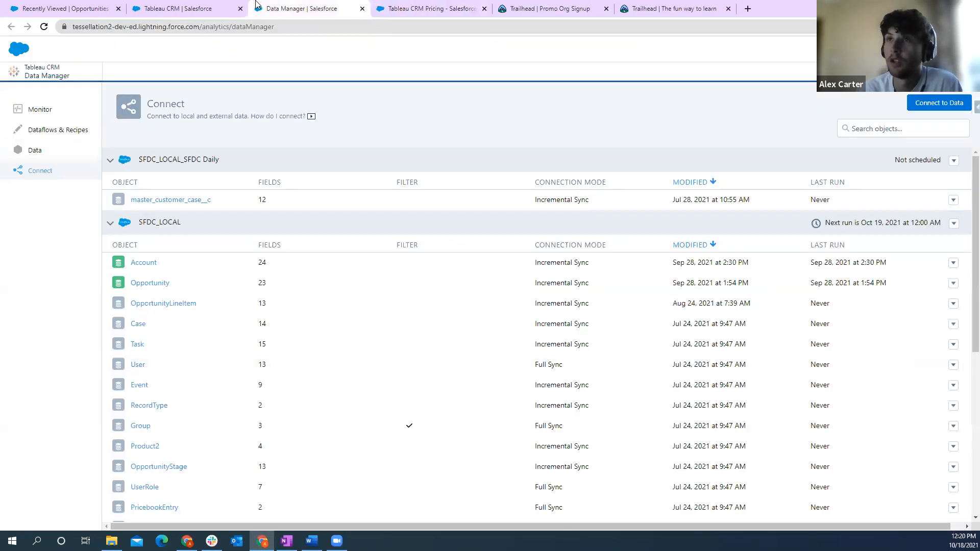
click(195, 10)
click(309, 9)
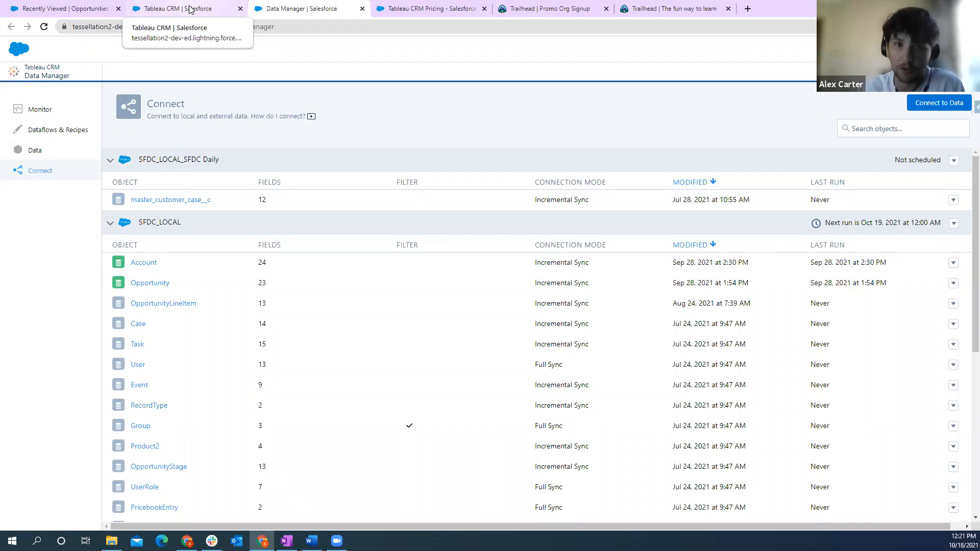
click(212, 9)
click(305, 9)
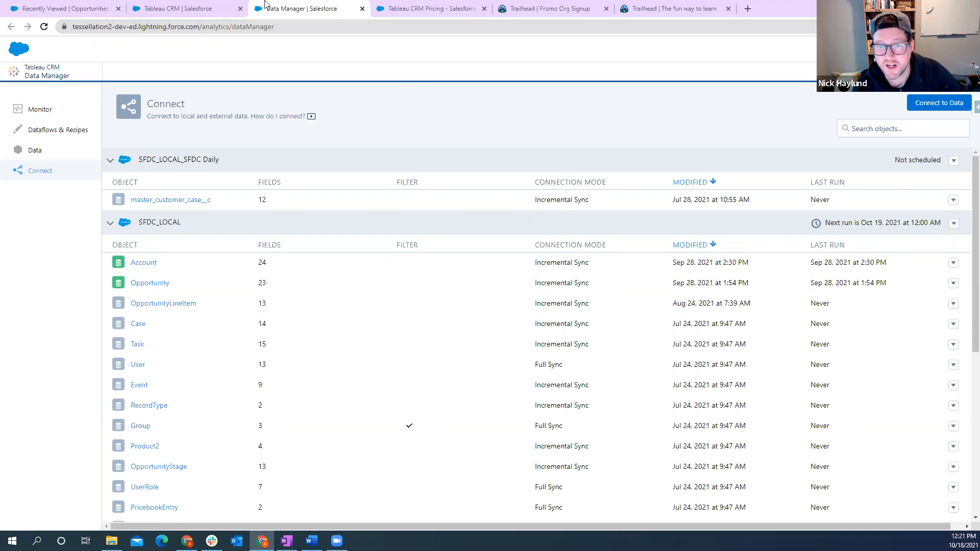
click(405, 10)
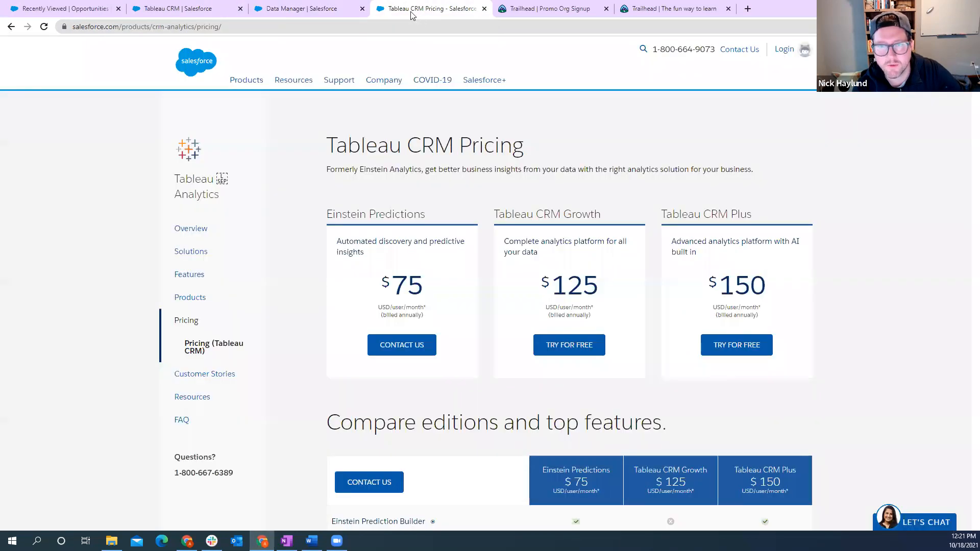
- Reopen the Opportunity Training Dataset - TCTUG recipe from the Data Manager's list of recipes
click(354, 9)
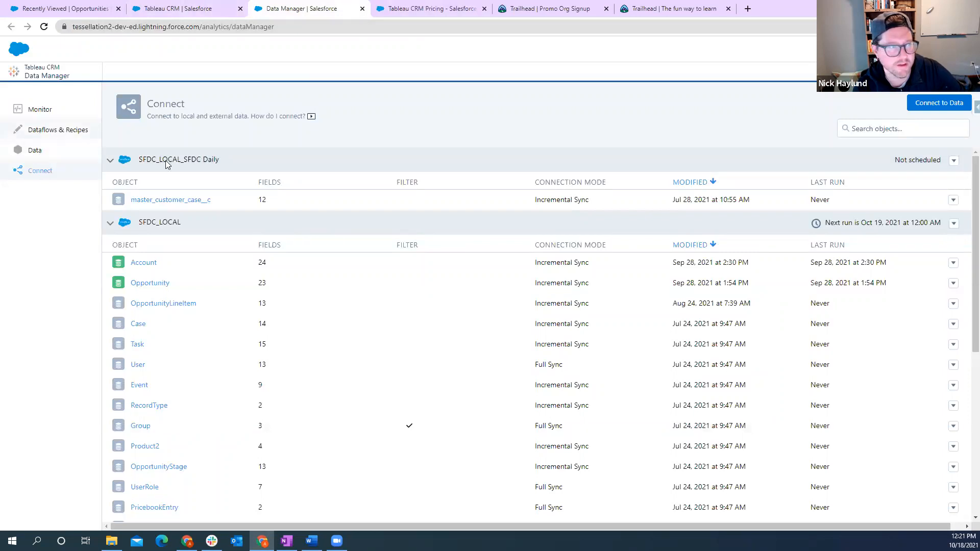
click(57, 131)
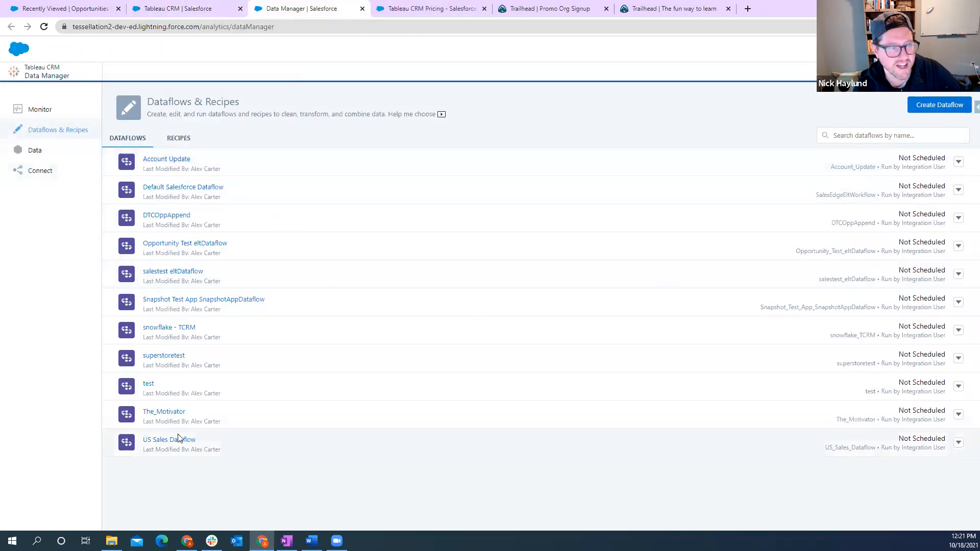
click(186, 138)
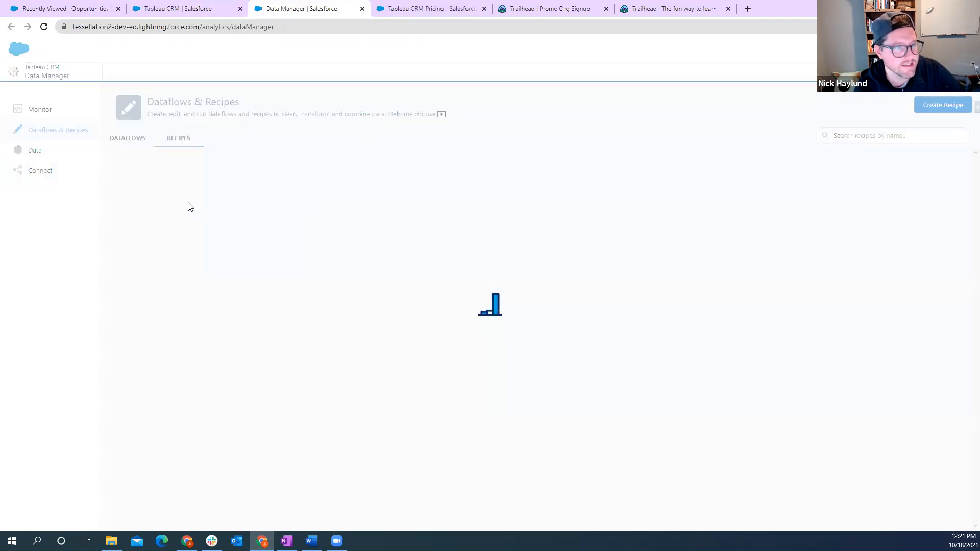
click(181, 216)
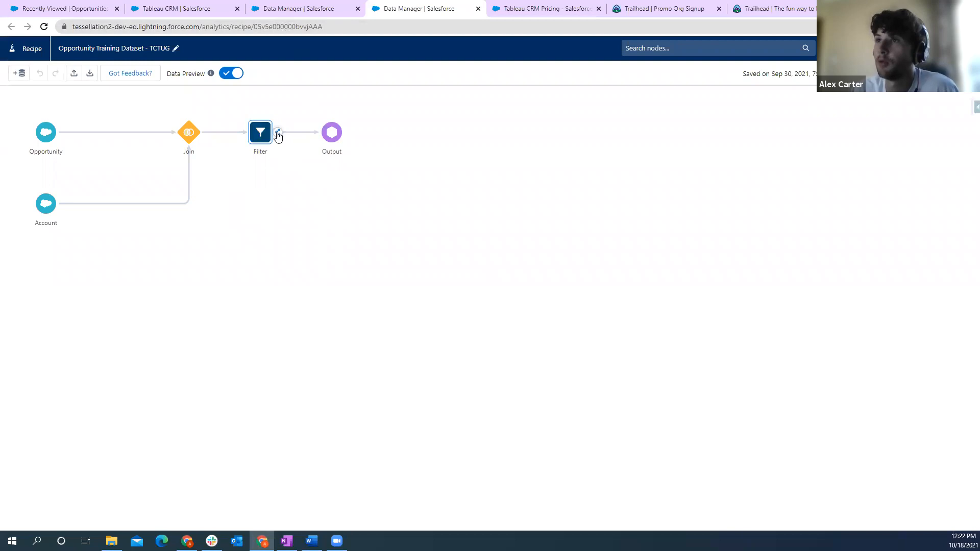
- Add a Transform node after the Filter node and look at its available formula options
click(277, 133)
click(255, 167)
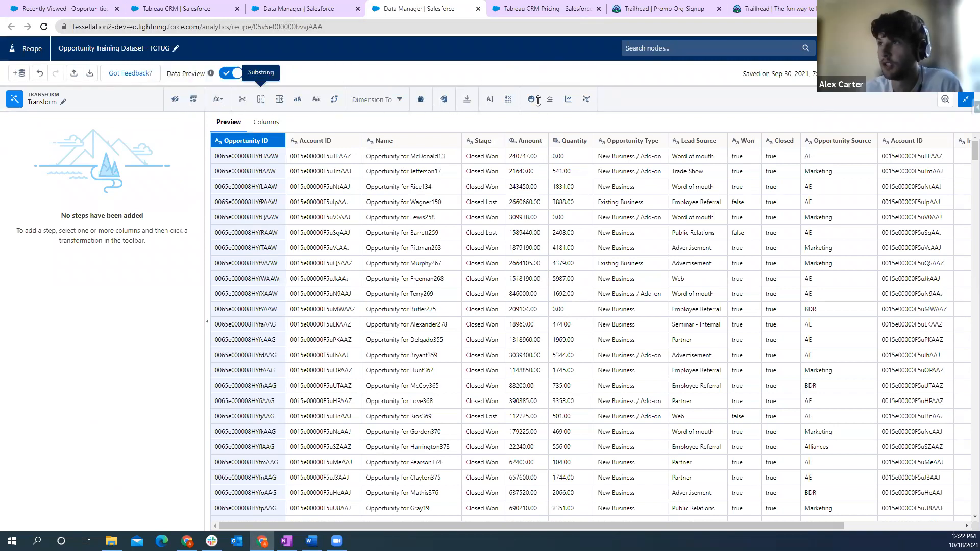
click(218, 100)
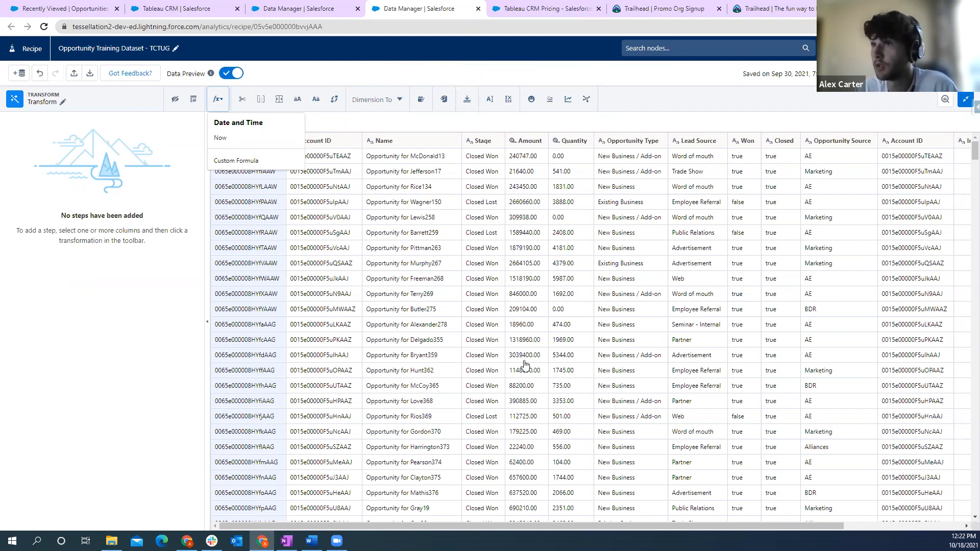
- Drop the duplicate Account ID column that comes from the joined Account object in the Transform node
click(732, 101)
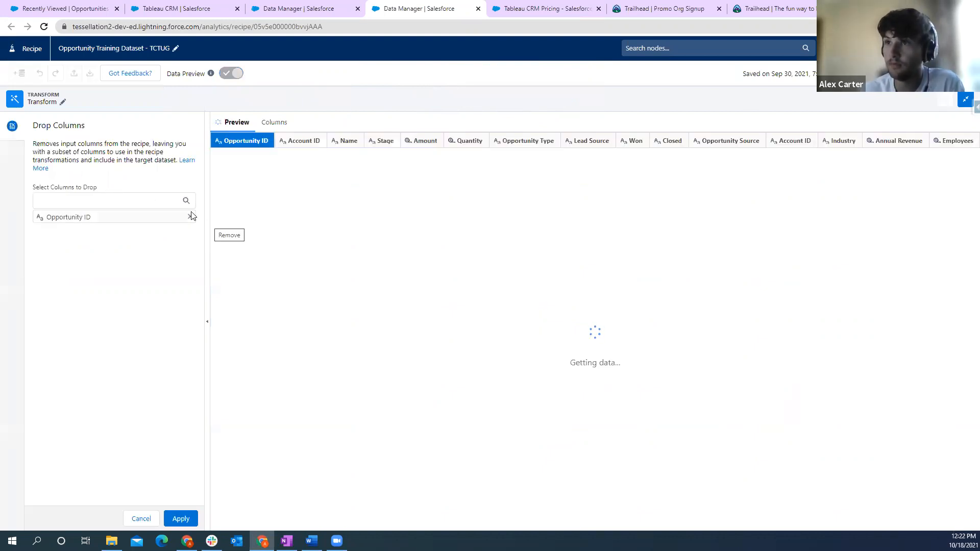
click(191, 217)
click(80, 205)
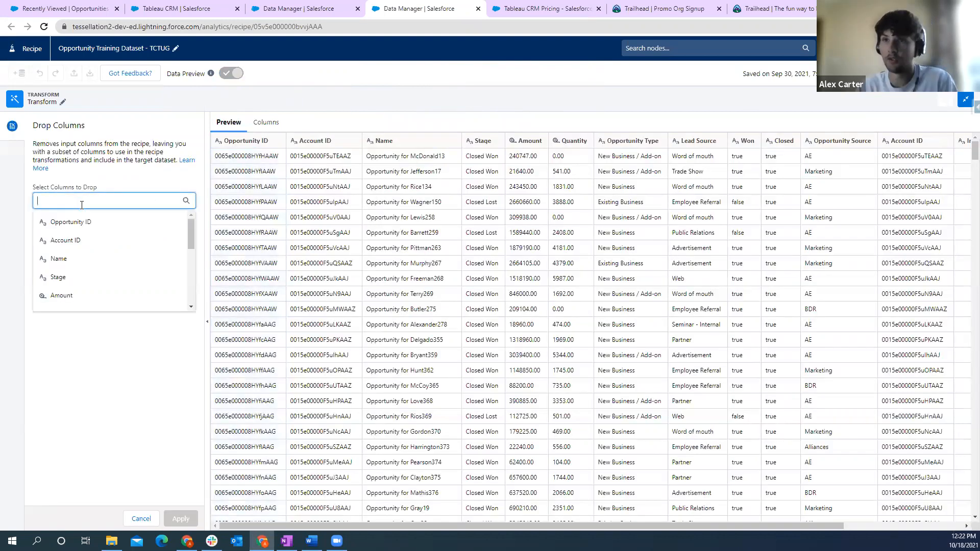
scroll(76, 250, down, 5)
click(66, 247)
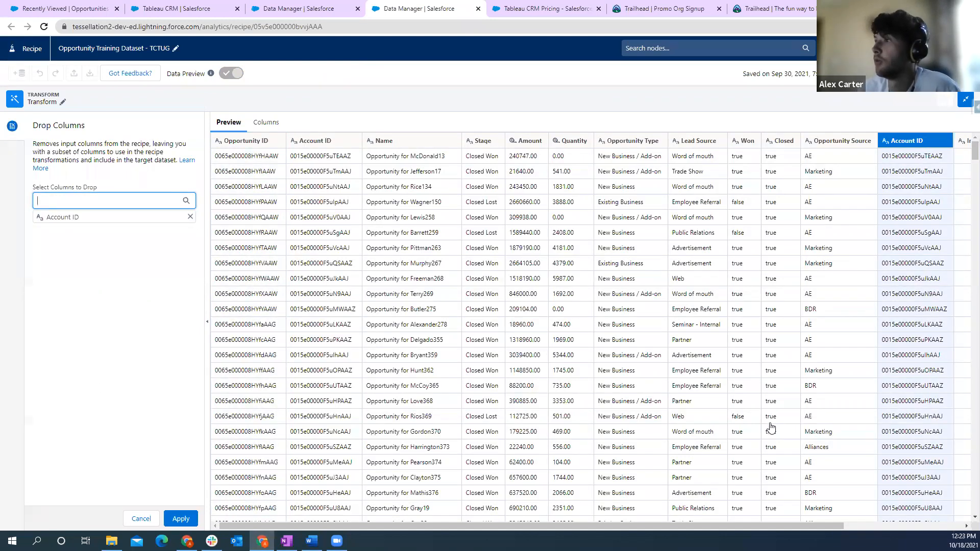
click(181, 519)
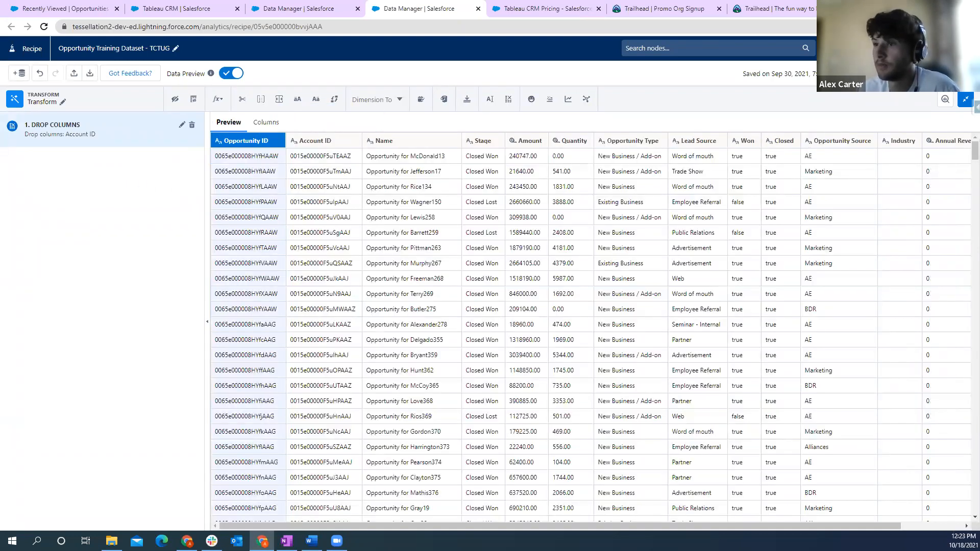
drag(481, 528, 406, 515)
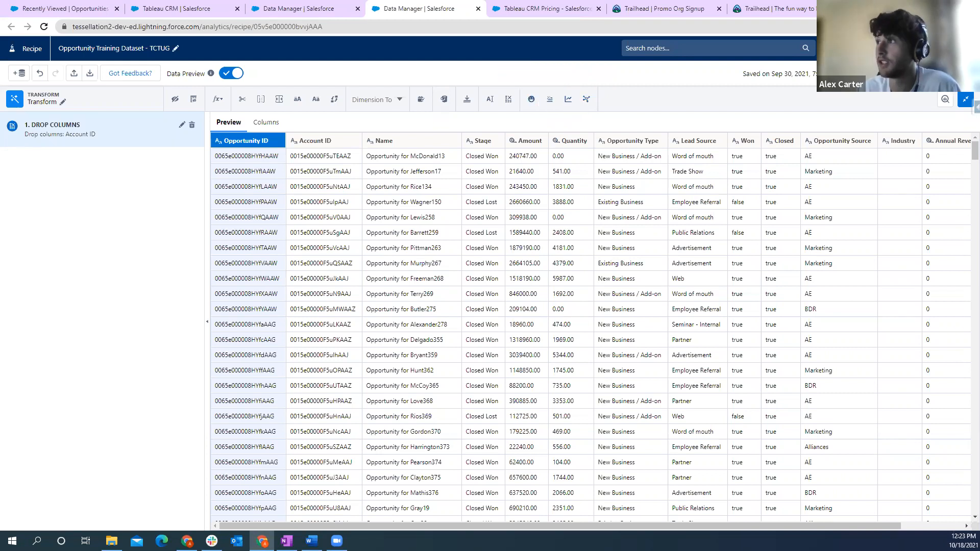
- Try to add a Discovery Predict node after the Transform node, with Win Likelihood as the prediction source
click(965, 104)
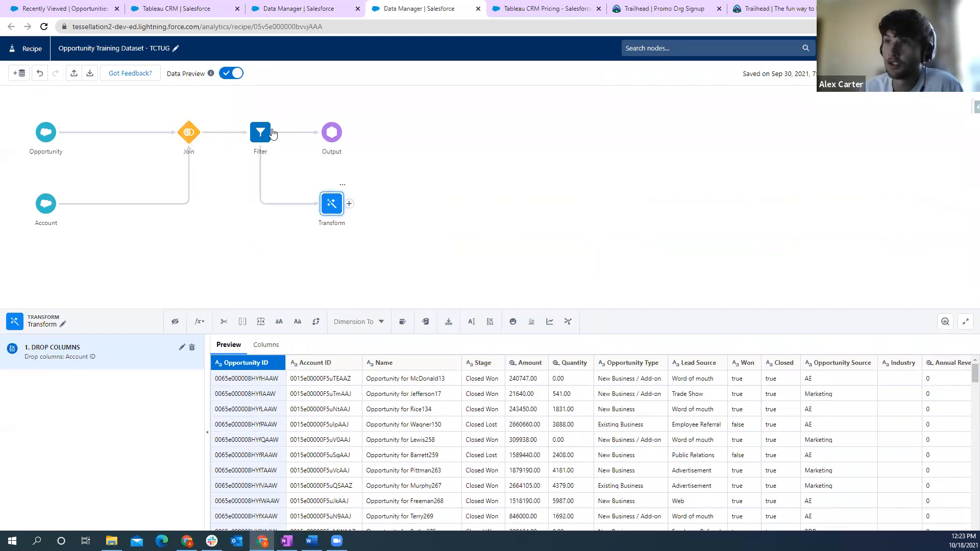
click(341, 185)
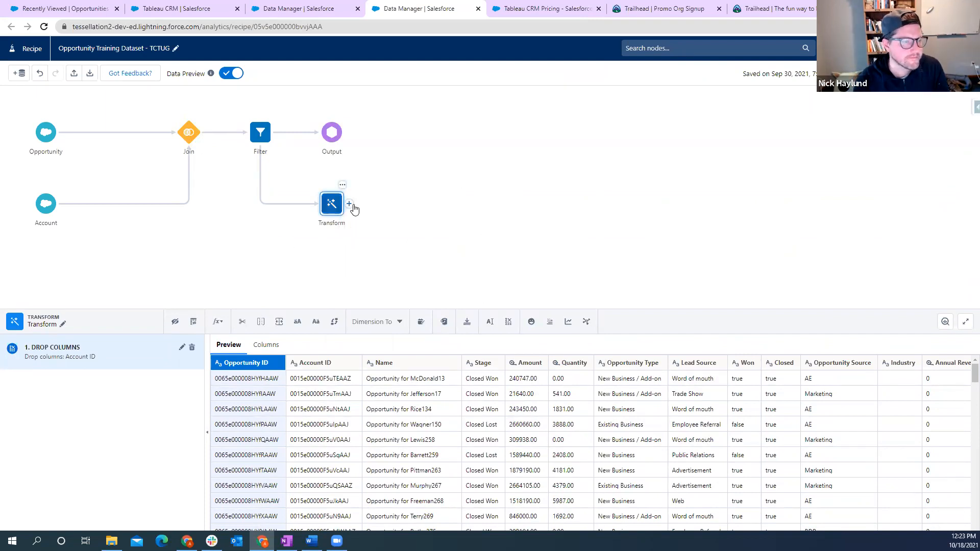
click(350, 208)
click(327, 240)
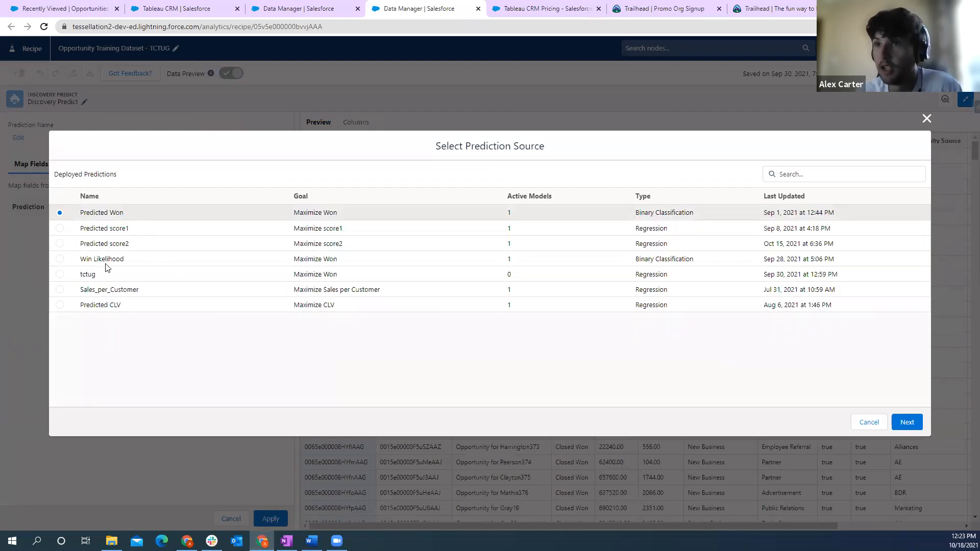
click(60, 259)
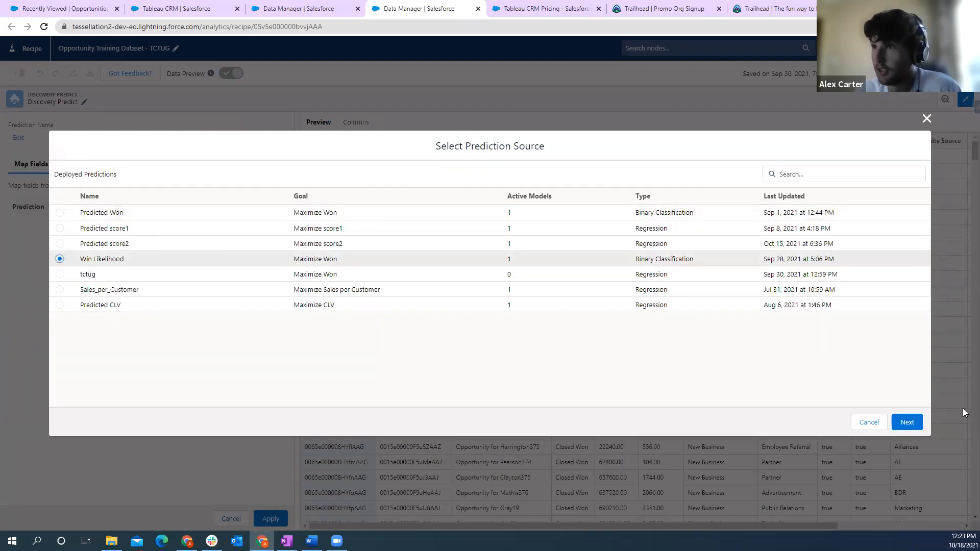
click(921, 427)
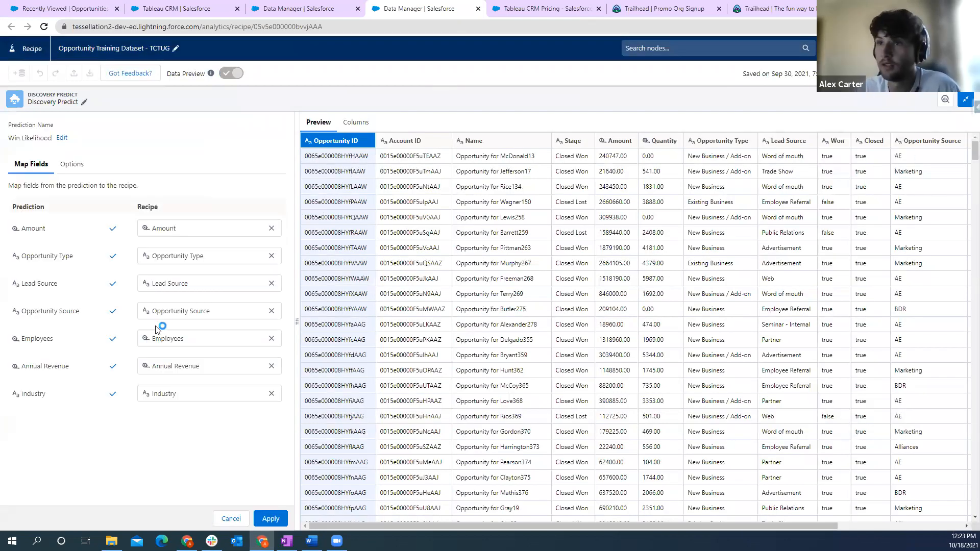
click(244, 518)
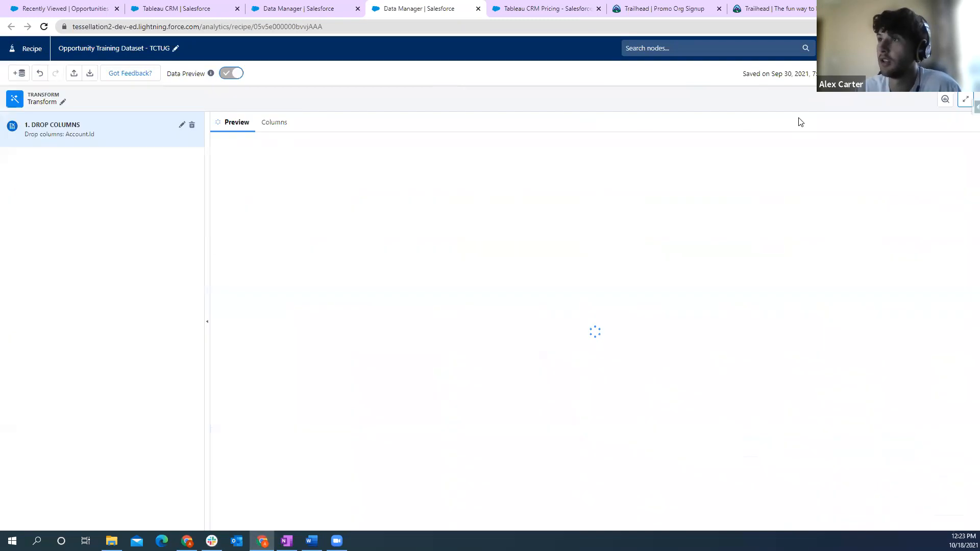
click(966, 321)
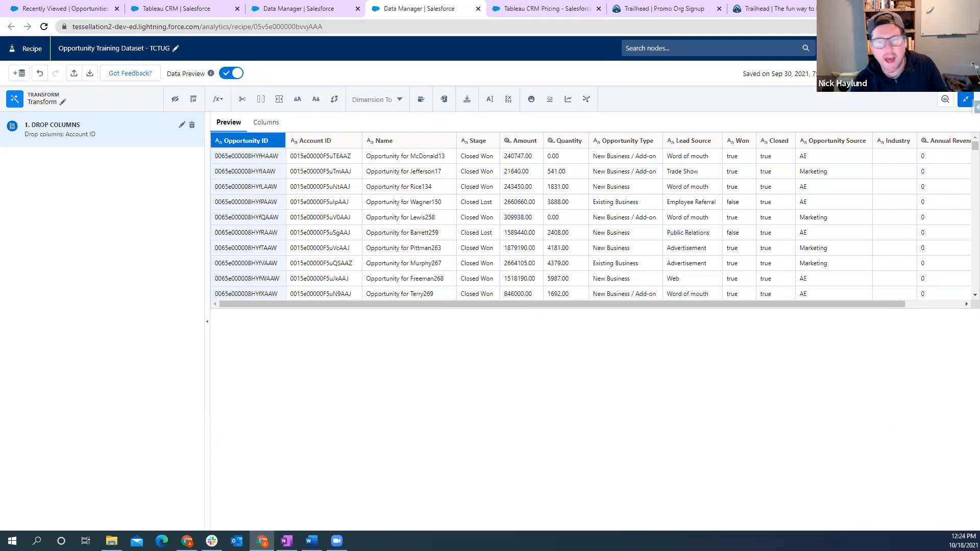
- Look over the Data Manager's recipes list and compare the editions on the Tableau CRM pricing page, starting with Einstein Predictions
click(313, 9)
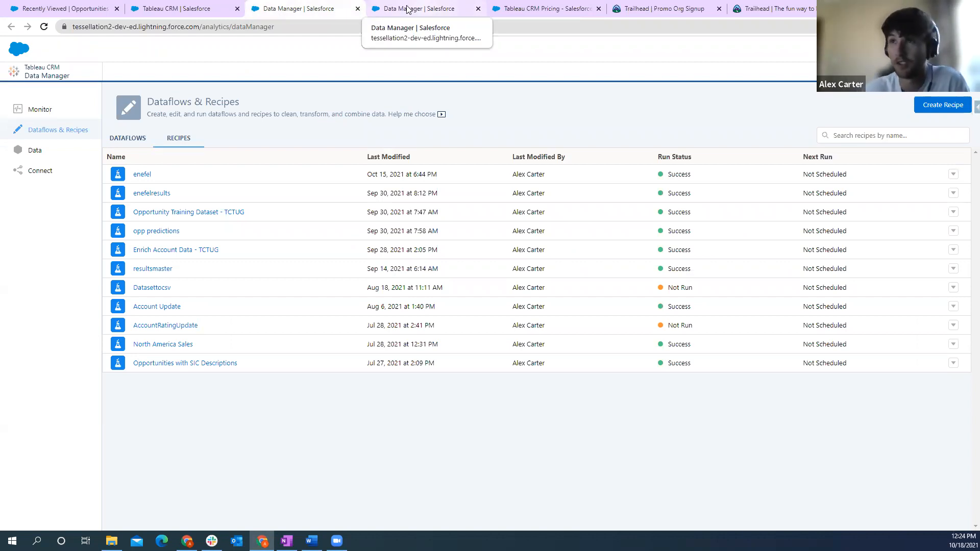
click(558, 11)
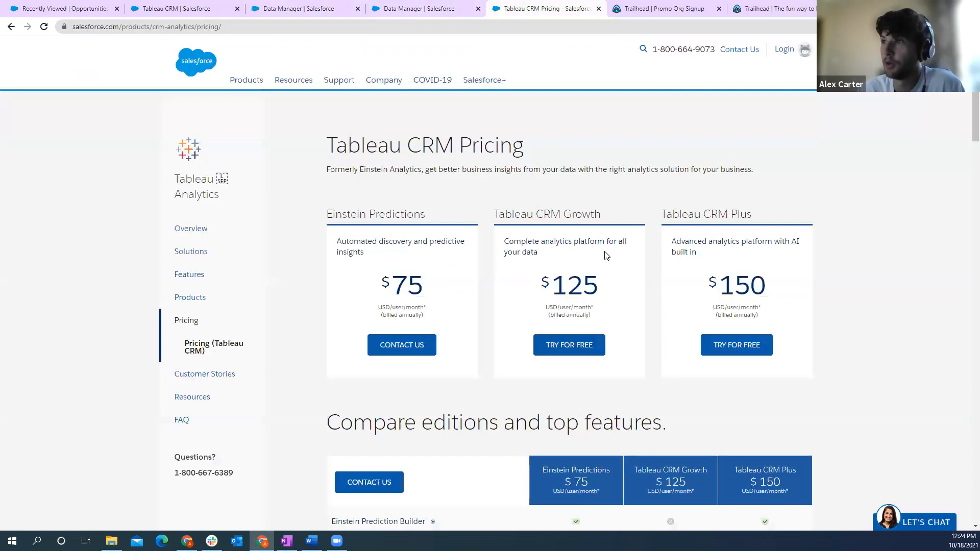
drag(428, 215, 327, 227)
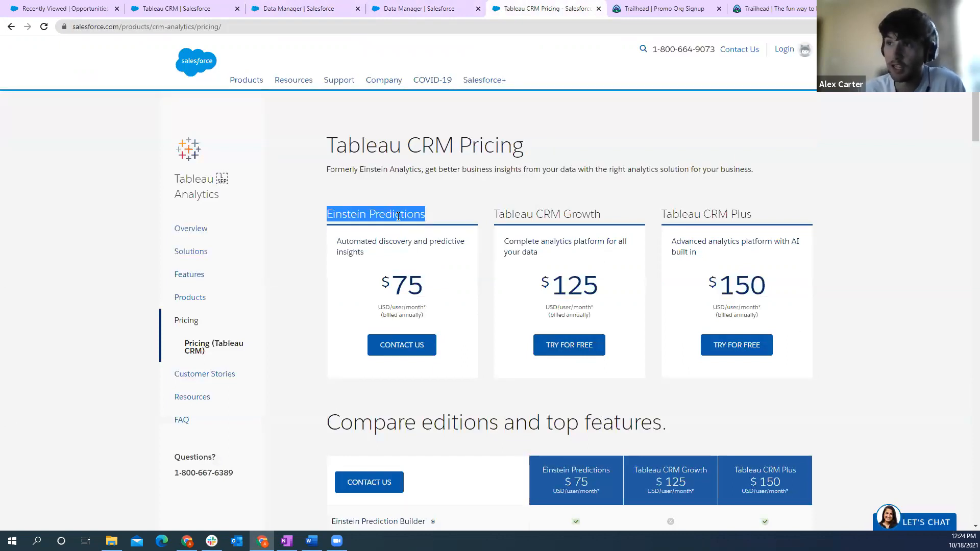
click(438, 220)
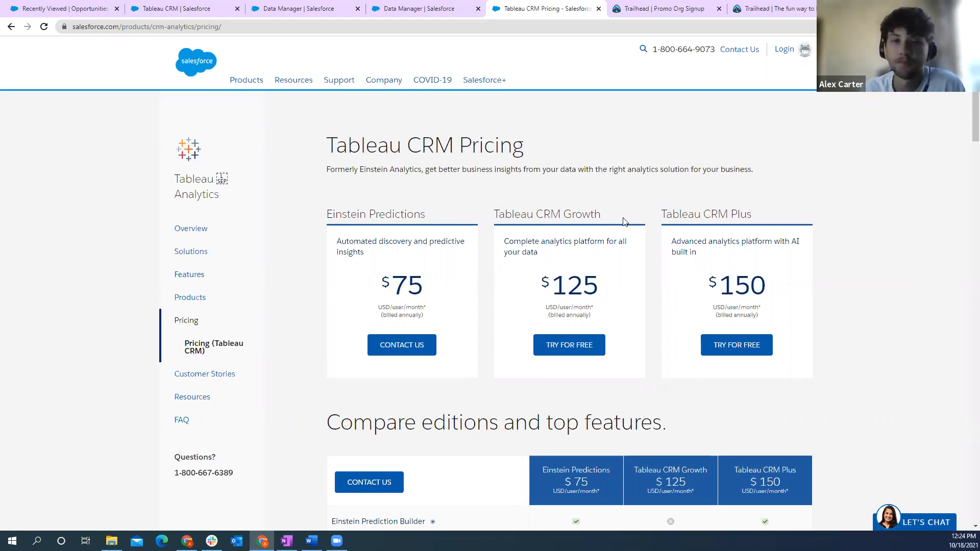
- Review the Tableau CRM Growth and Tableau CRM Plus editions on the pricing page
drag(603, 217, 499, 216)
click(688, 222)
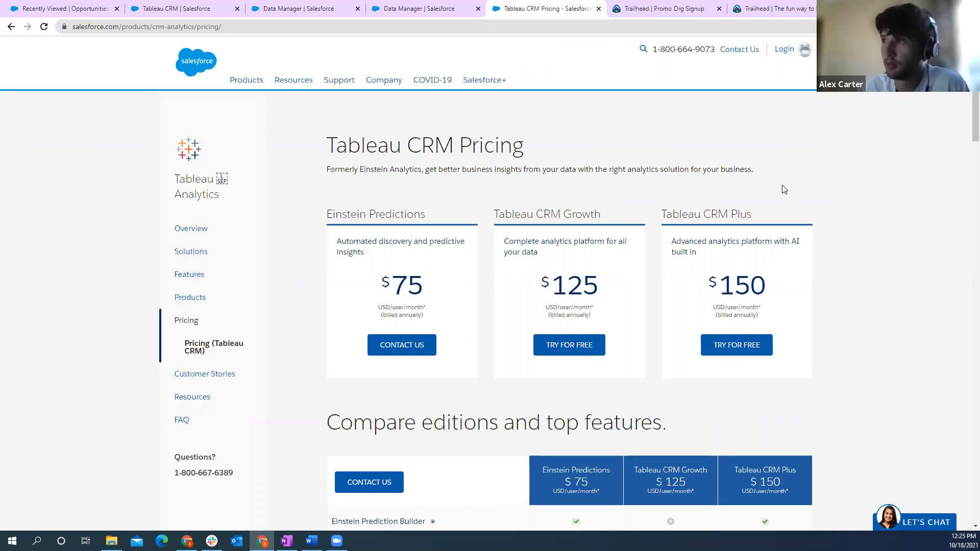
drag(759, 213, 662, 214)
click(773, 216)
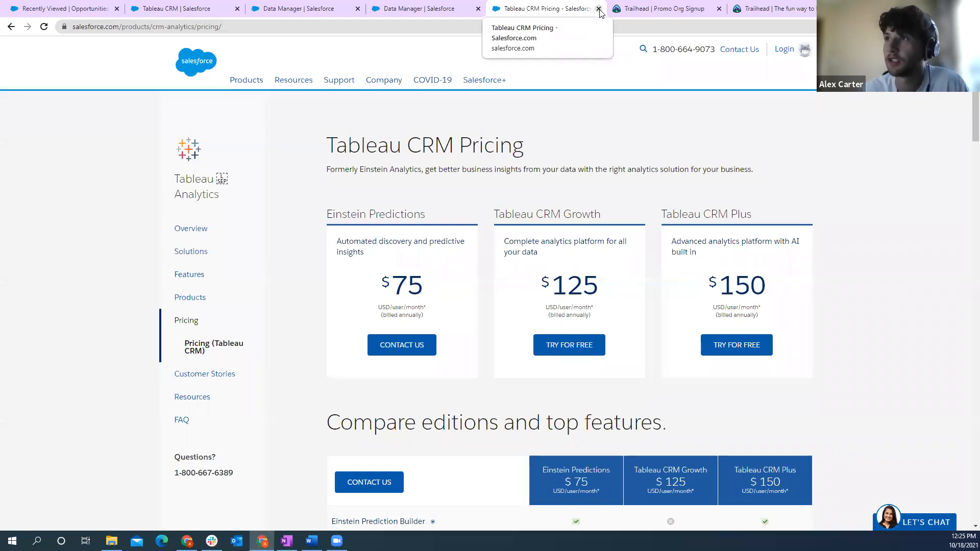
- Close the edited Opportunity Training Dataset - TCTUG recipe without saving and return to the Data Manager's recipes list
click(436, 9)
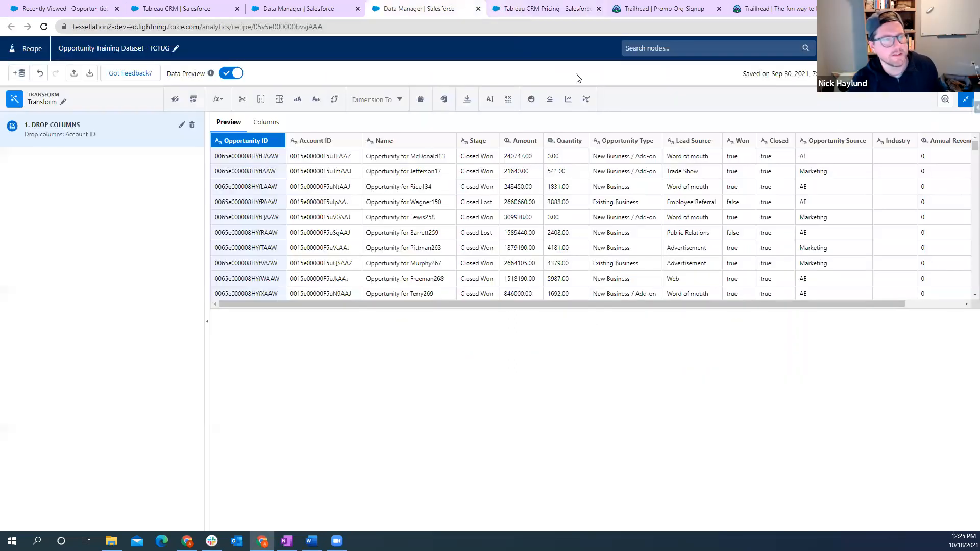
click(477, 10)
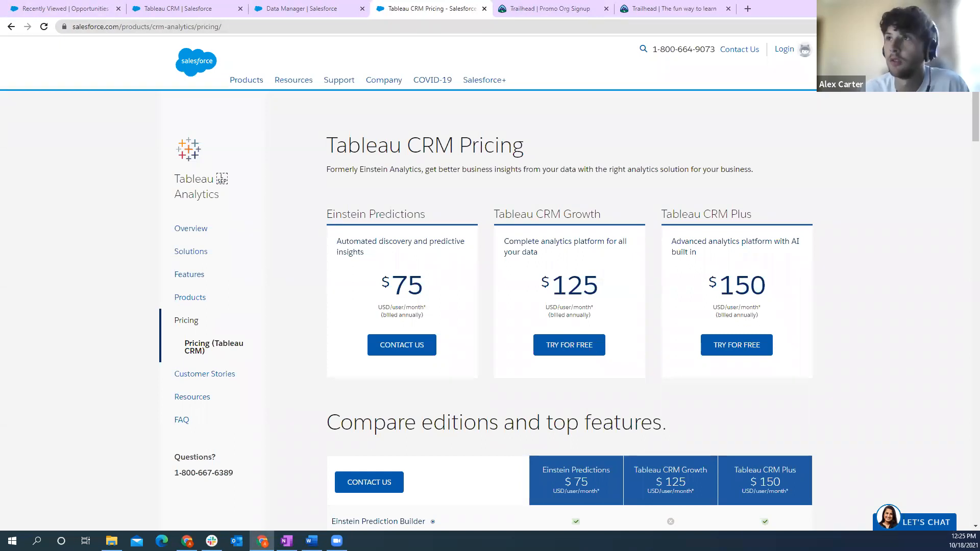
click(318, 7)
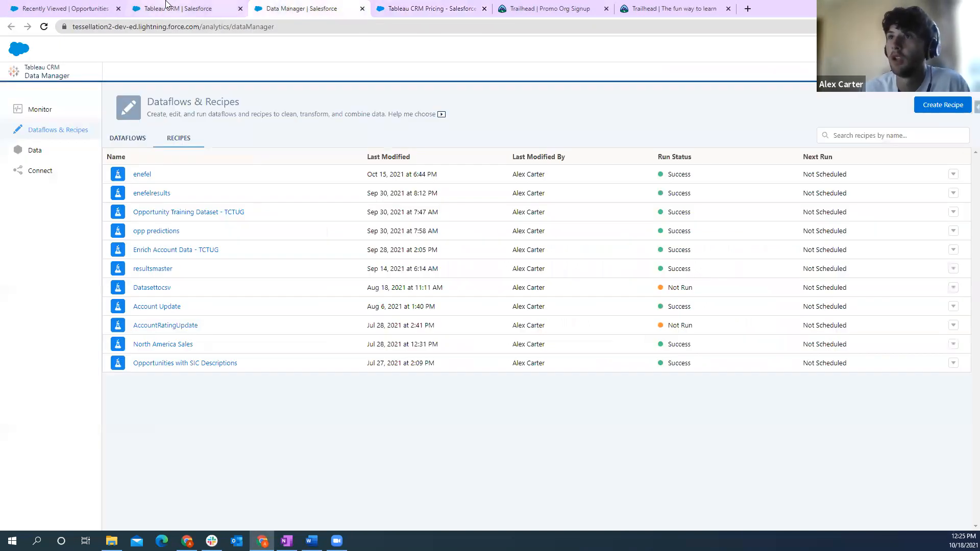
click(190, 8)
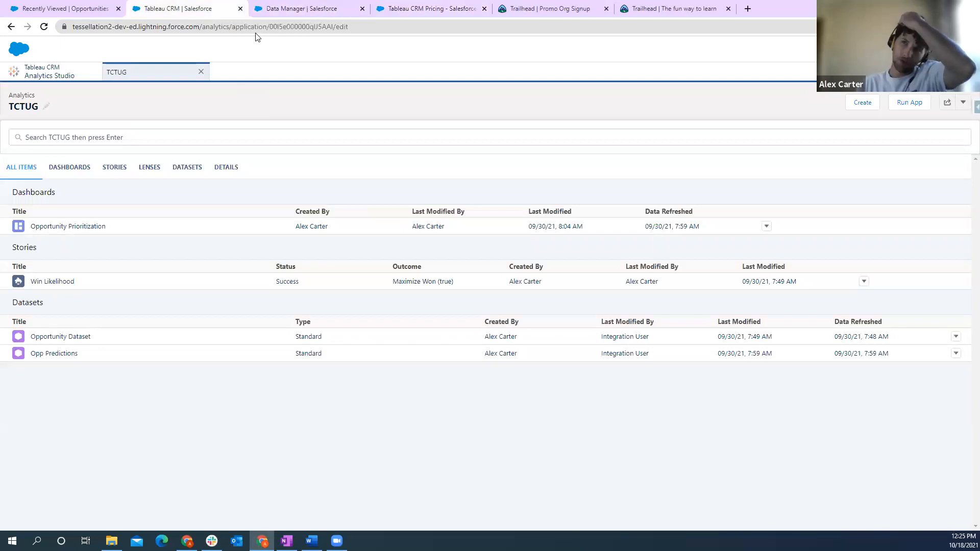
click(290, 11)
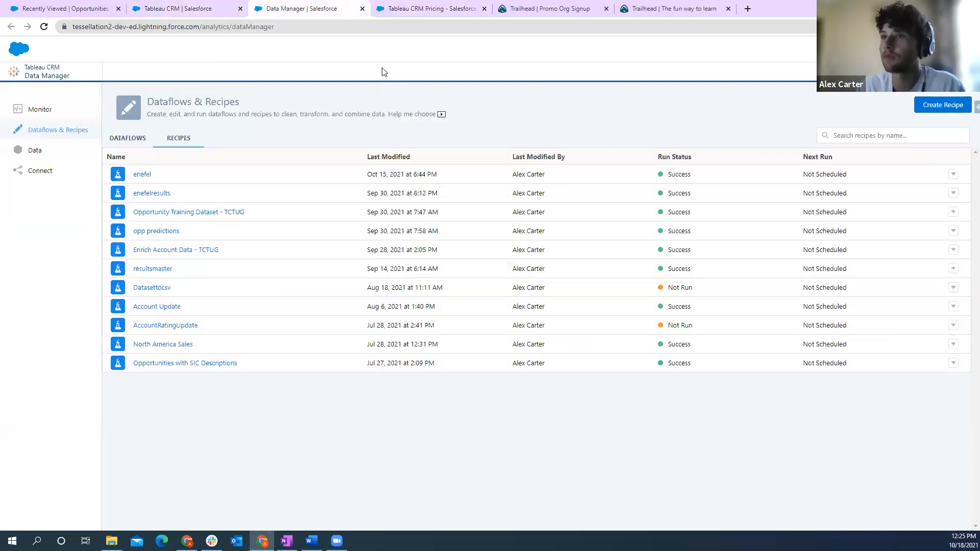
click(436, 10)
click(301, 9)
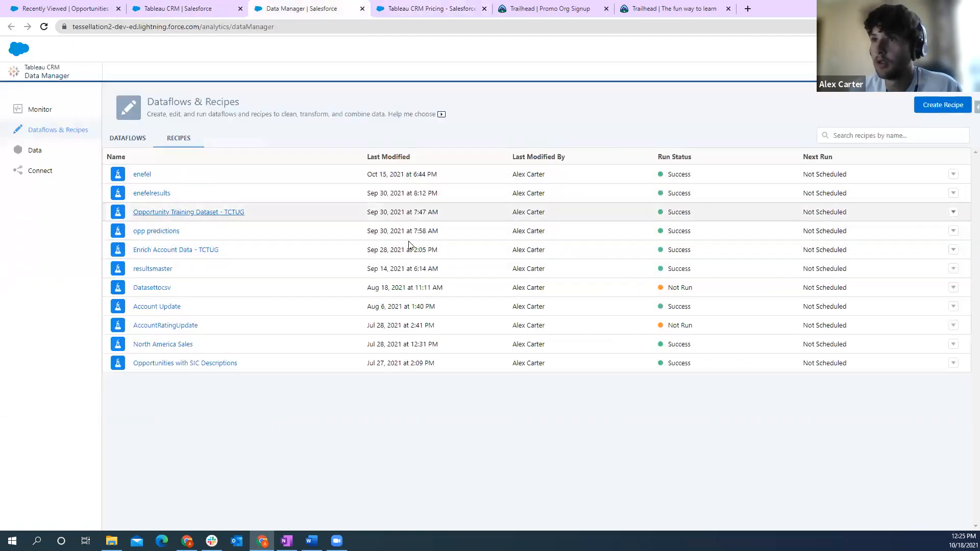
- Reopen the Opportunity Training Dataset - TCTUG recipe and inspect the Output node's dataset label and app location
click(175, 213)
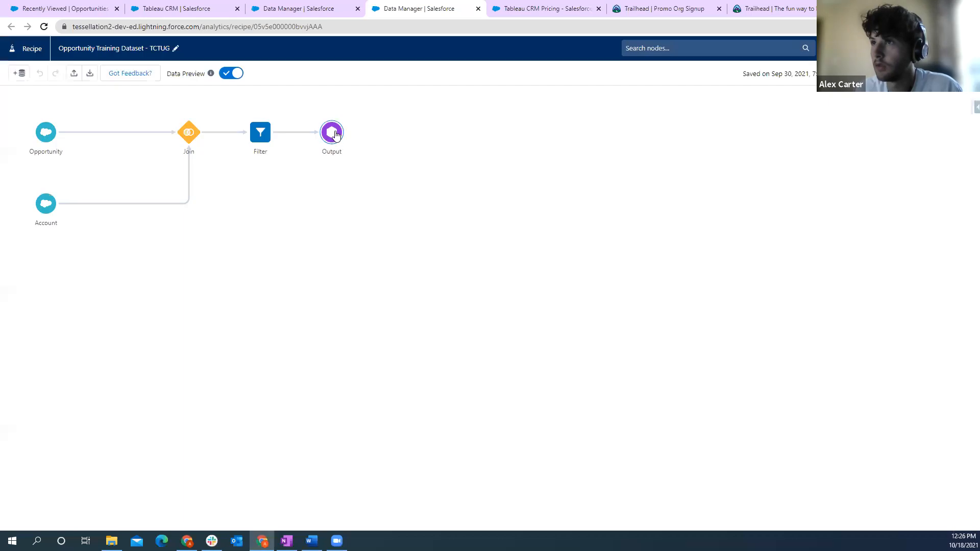
click(337, 134)
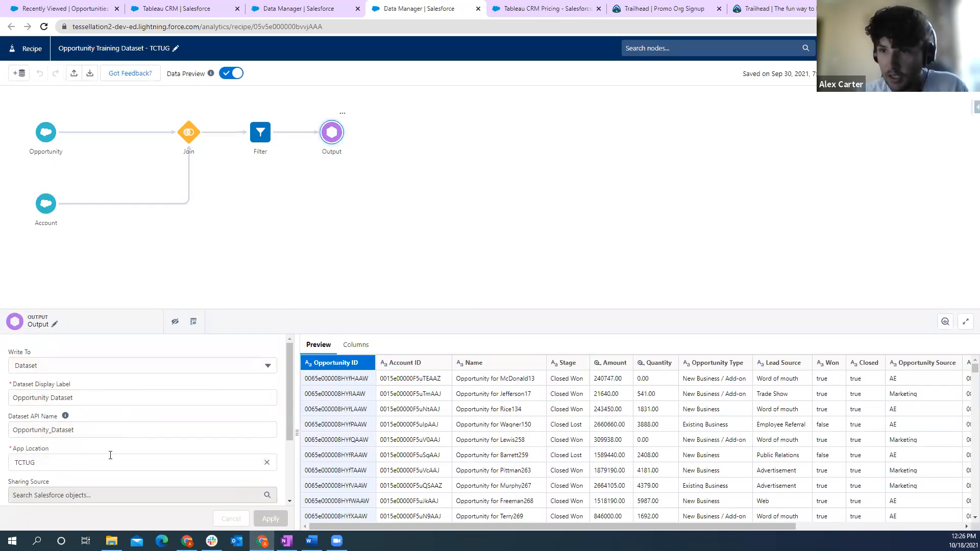
triple_click(95, 396)
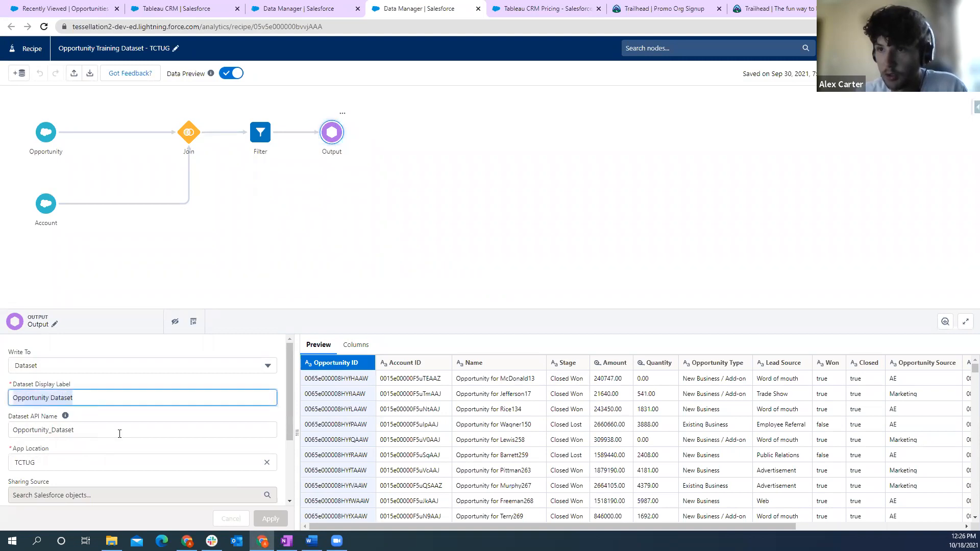
- Look through the TCTUG app's dashboards, stories, lenses, datasets and details in Analytics Studio, ending on the list of all items
click(177, 9)
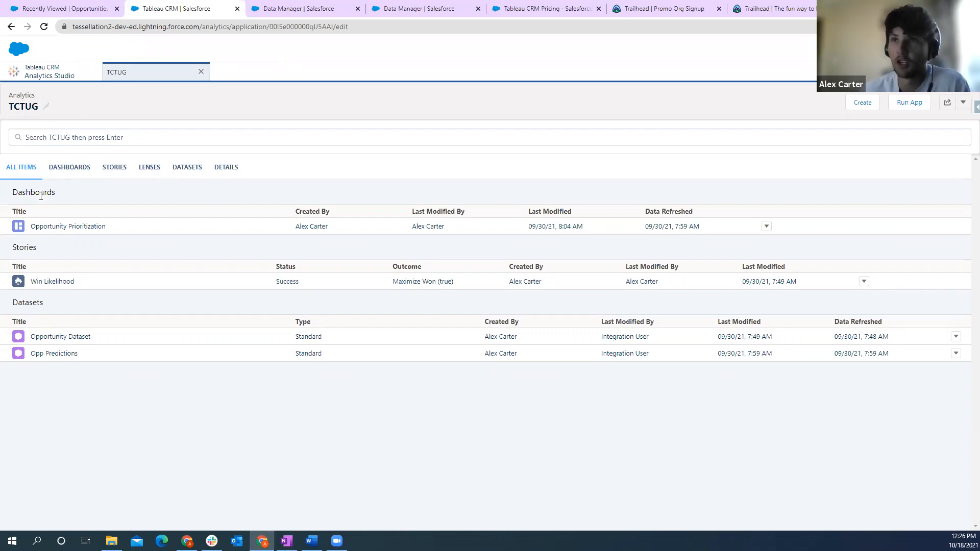
click(69, 171)
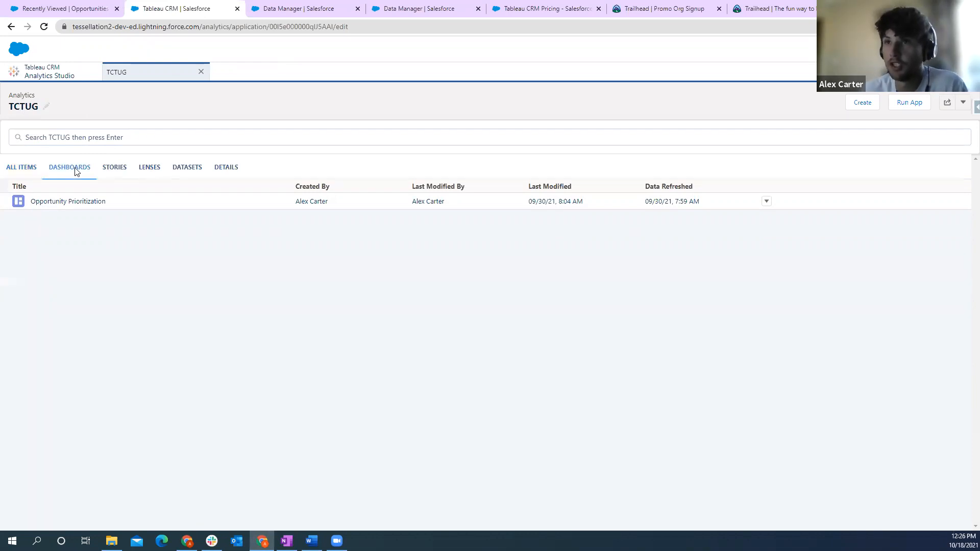
click(122, 172)
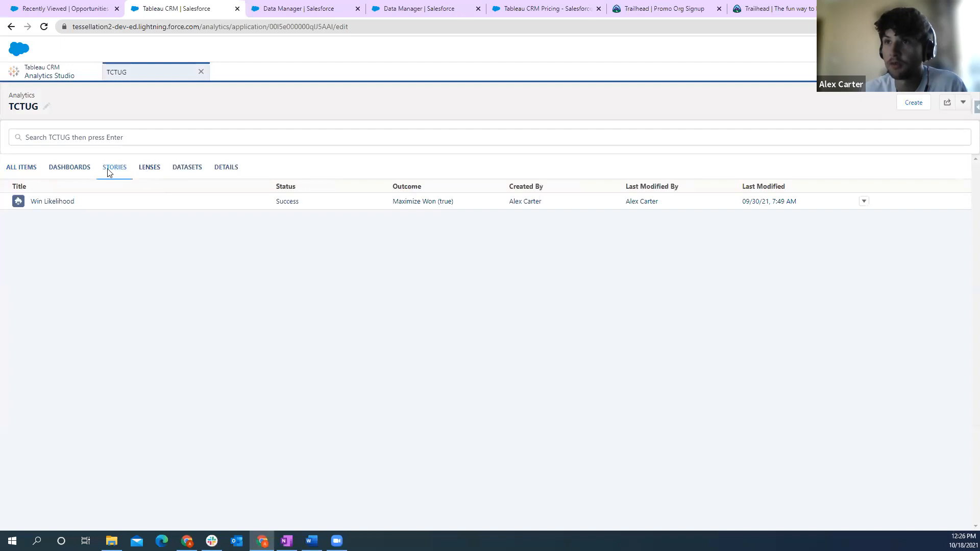
click(157, 172)
click(187, 169)
click(225, 169)
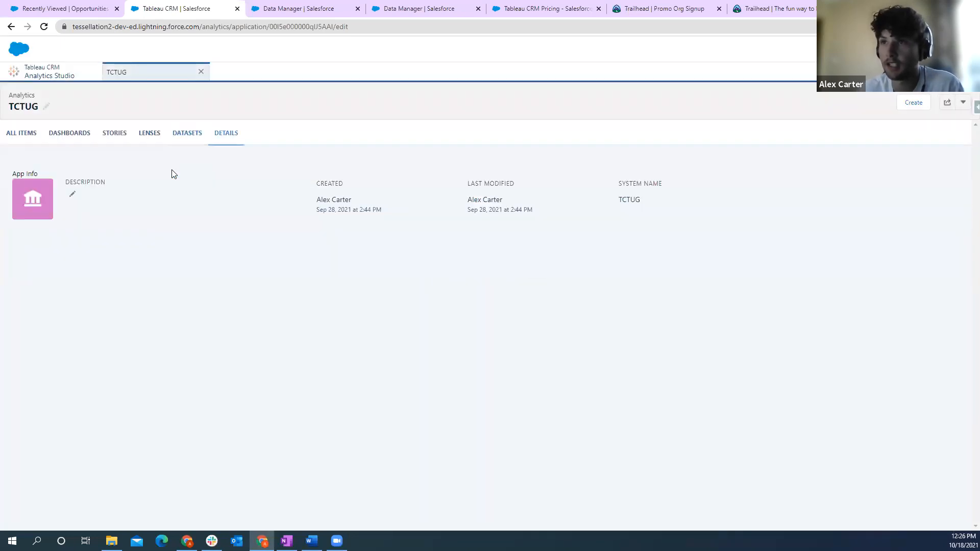
click(185, 133)
click(76, 169)
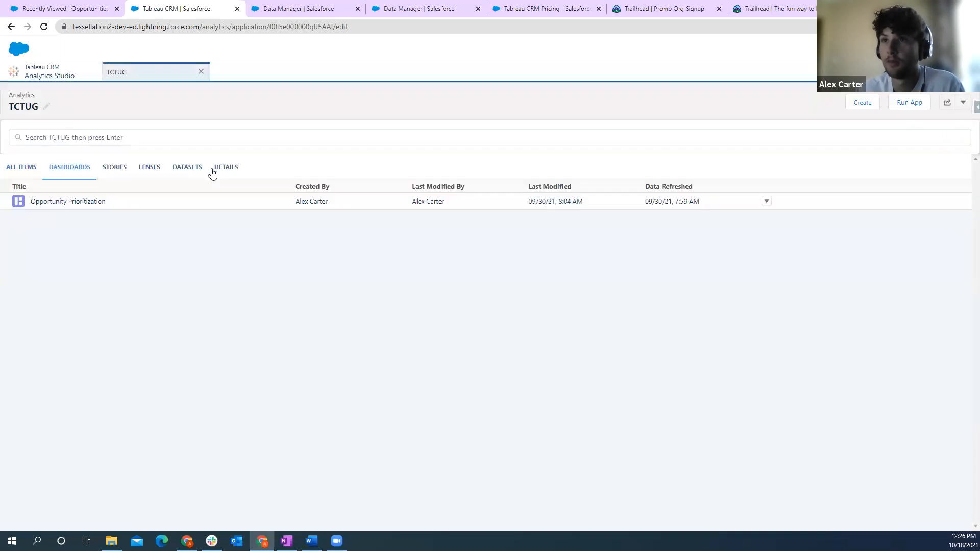
click(26, 166)
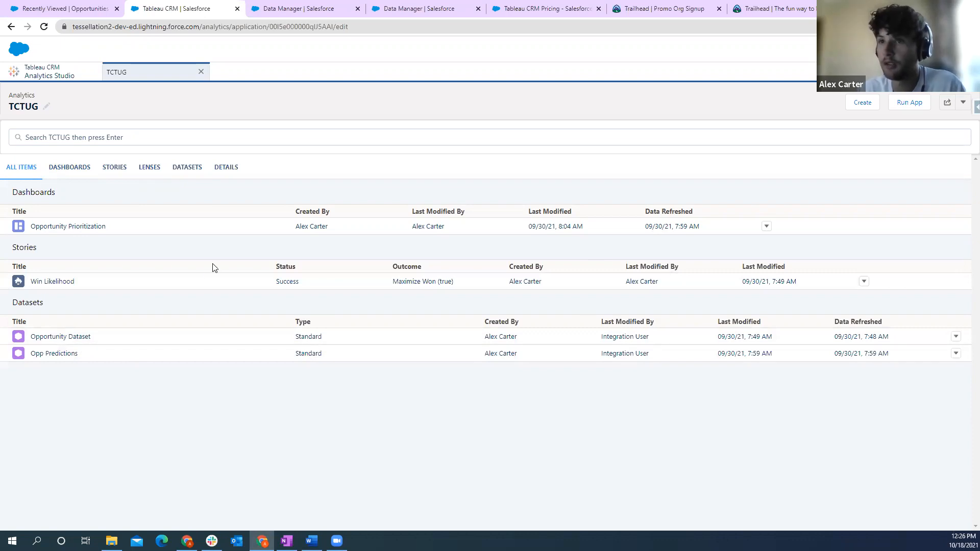
- Explore the Opportunity Dataset in a new lens and group the bars by Industry
click(70, 338)
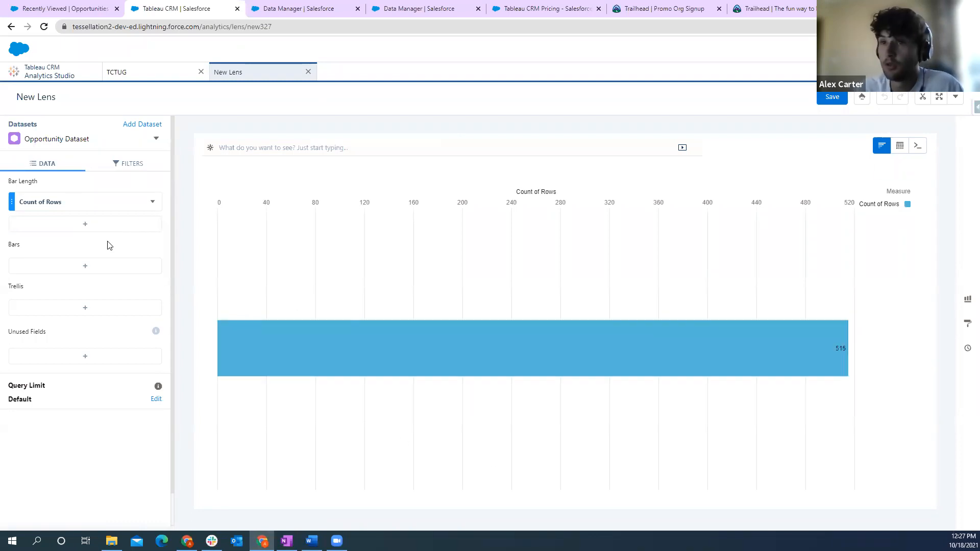
click(85, 266)
scroll(262, 361, down, 2)
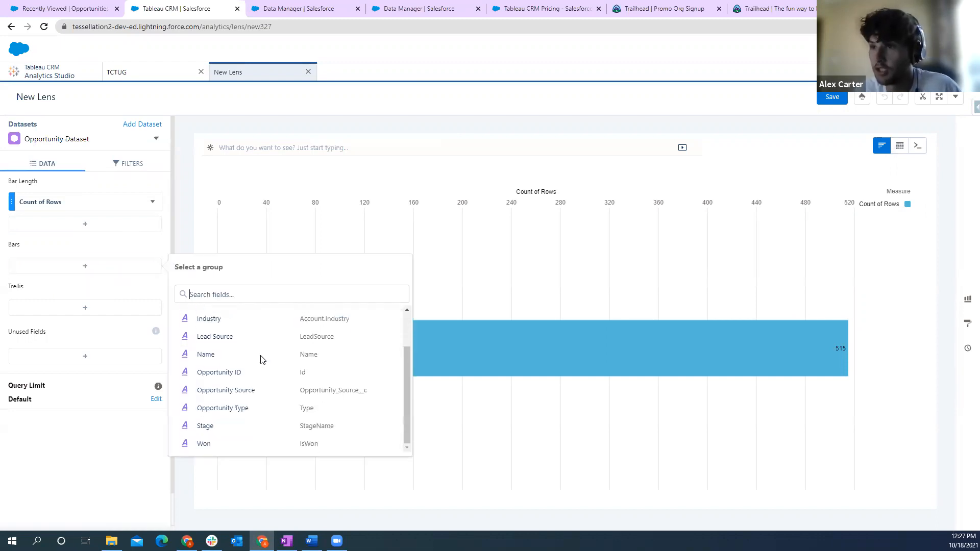
scroll(237, 350, up, 2)
scroll(286, 401, down, 2)
scroll(289, 396, up, 2)
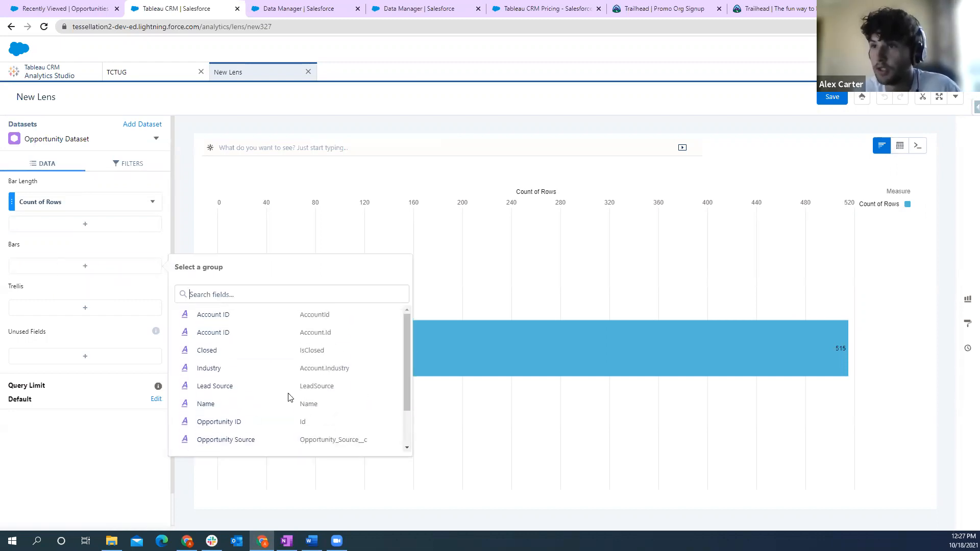
click(213, 369)
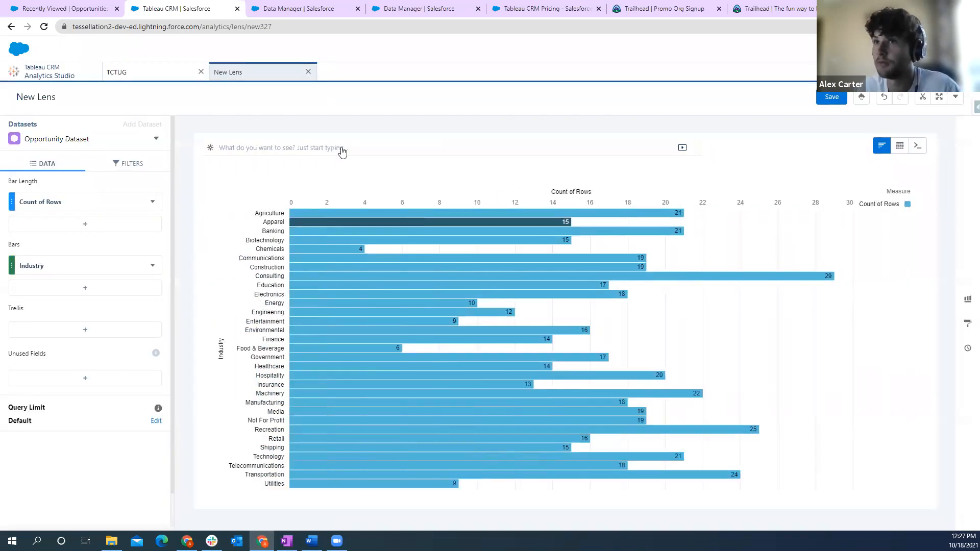
- View the lens data as a values table and look over its selectable columns
click(900, 145)
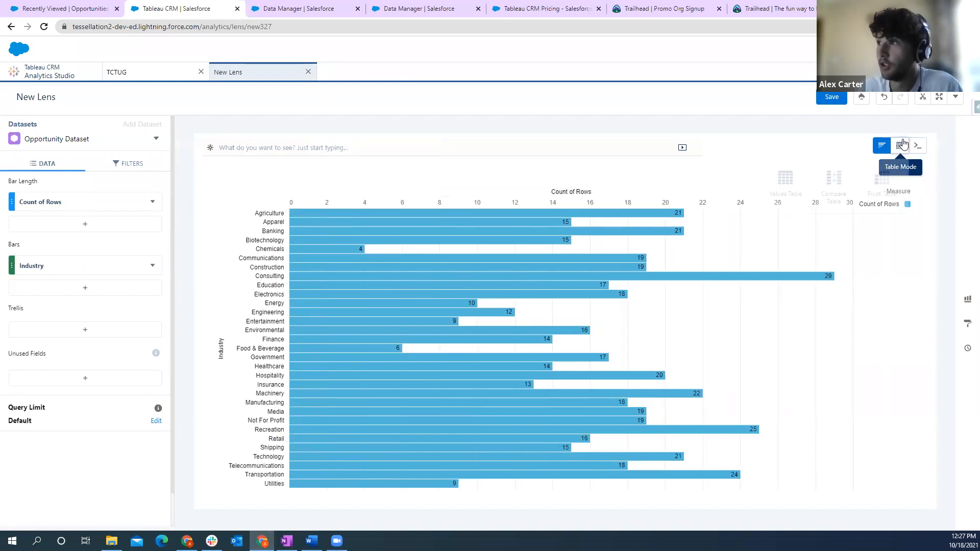
click(786, 180)
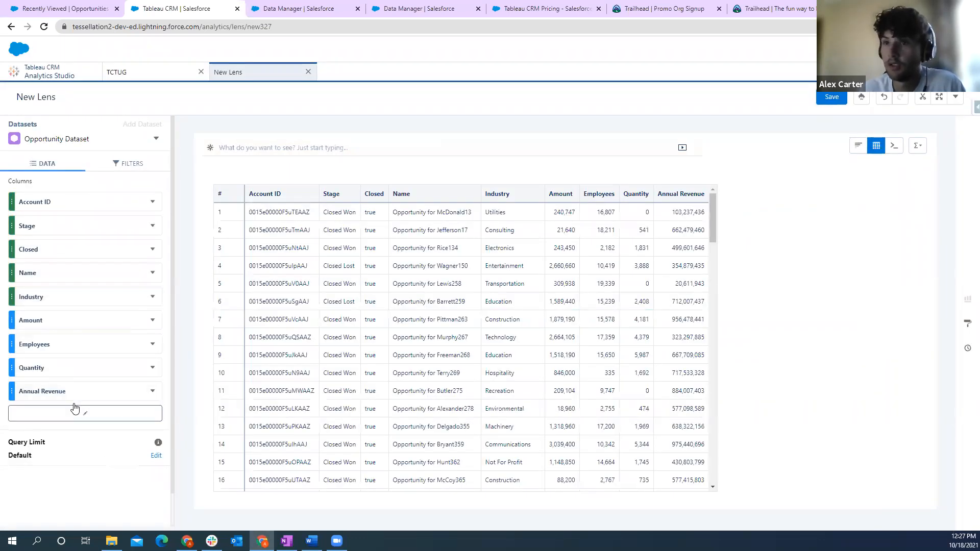
click(80, 415)
scroll(219, 439, down, 3)
scroll(225, 449, up, 3)
click(773, 384)
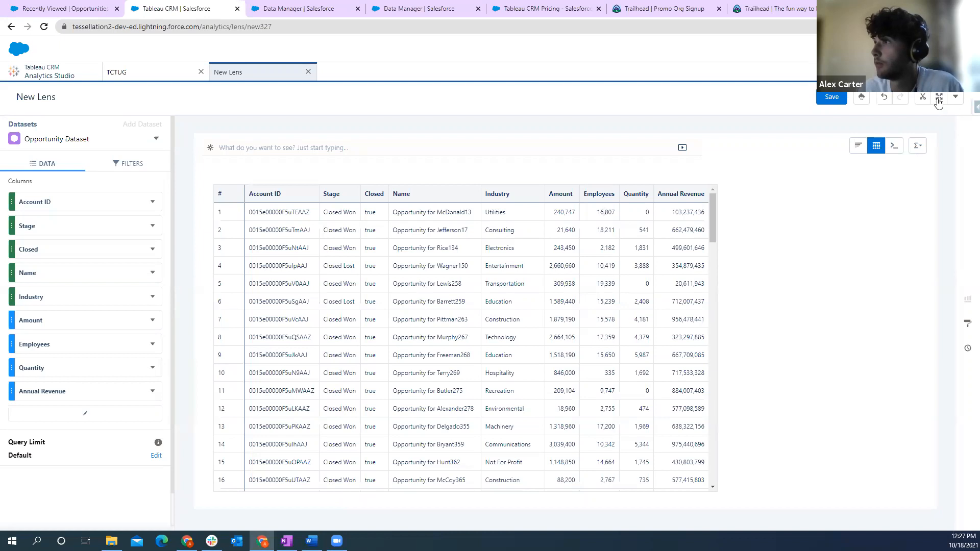
- Return the lens to chart mode and browse the available chart types
click(862, 149)
click(967, 299)
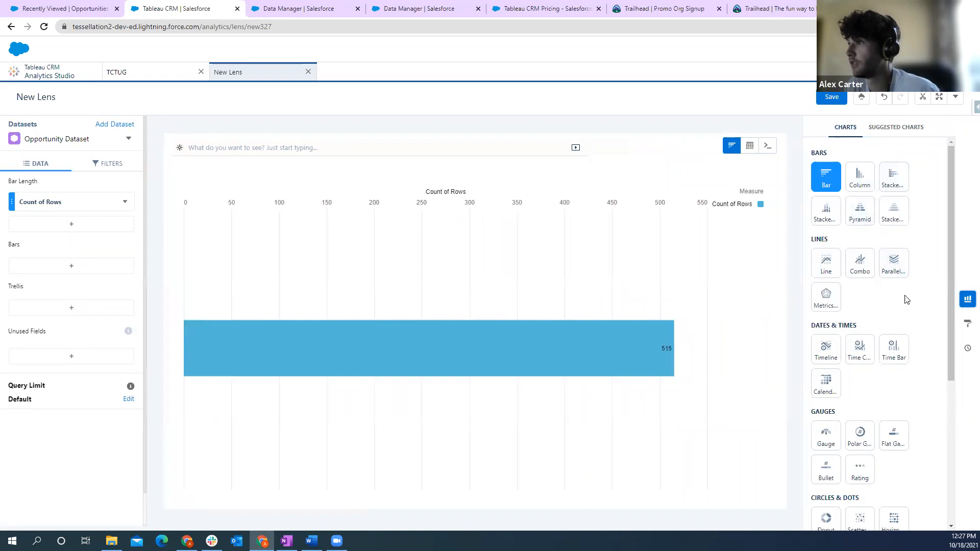
scroll(906, 299, down, 2)
scroll(921, 300, up, 2)
scroll(908, 301, down, 2)
scroll(907, 301, up, 2)
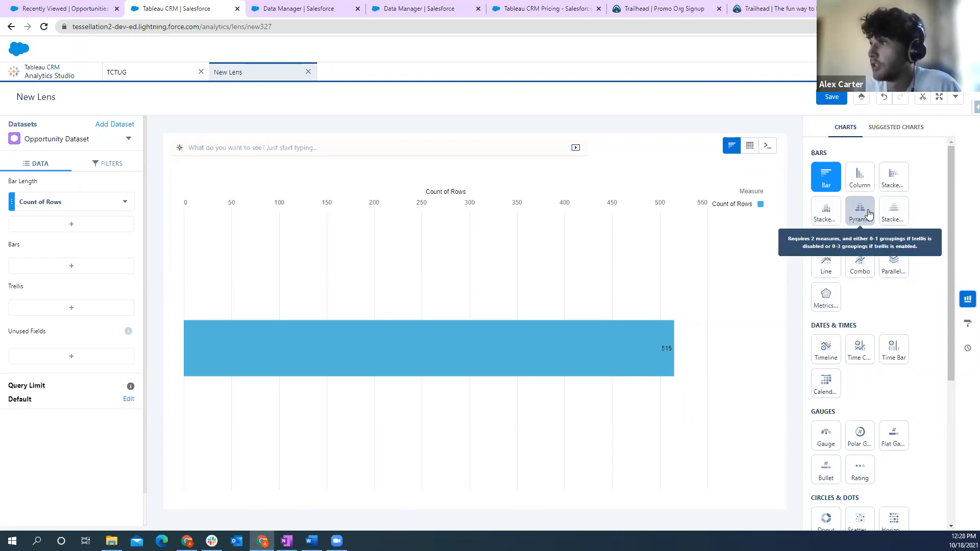
- Change the lens to a Column chart and group its bars by Industry
click(866, 183)
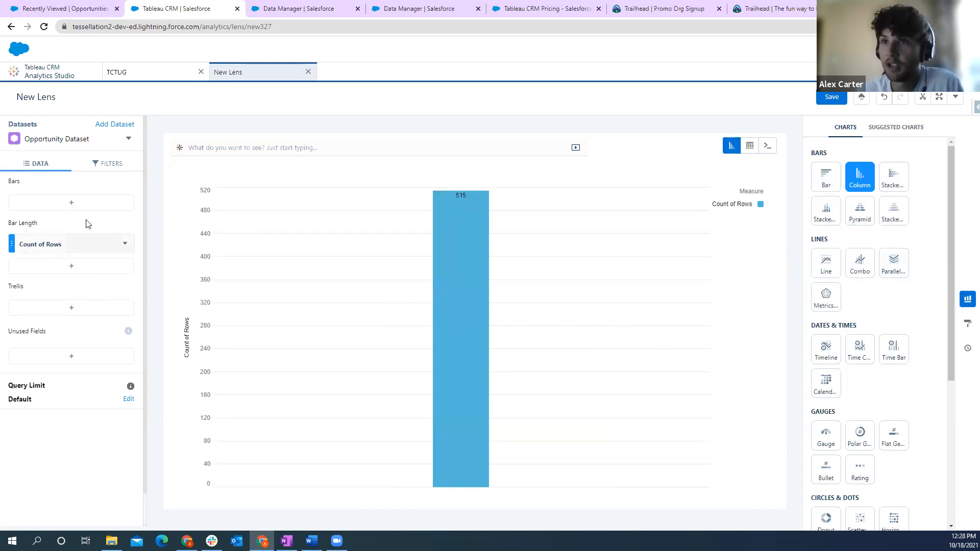
click(72, 202)
scroll(214, 288, down, 2)
scroll(218, 291, up, 1)
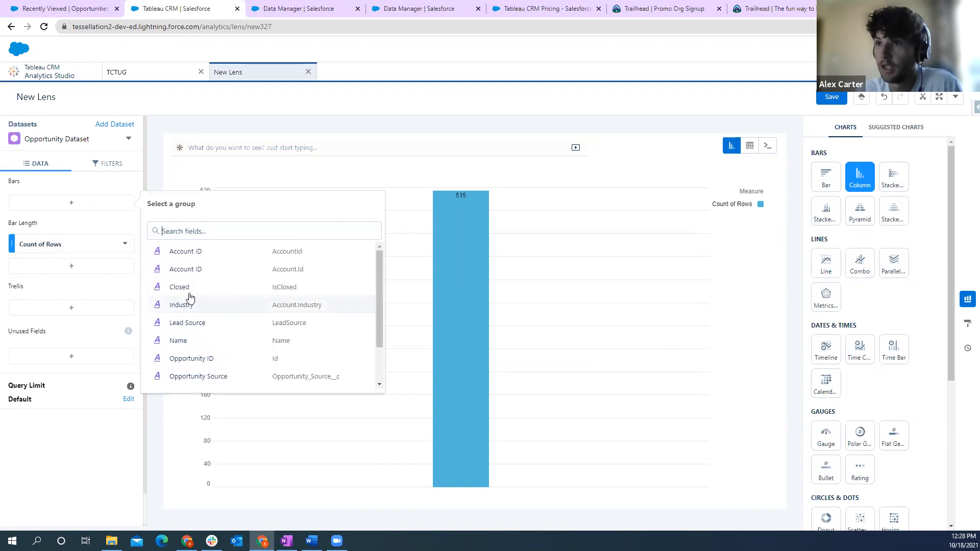
click(221, 313)
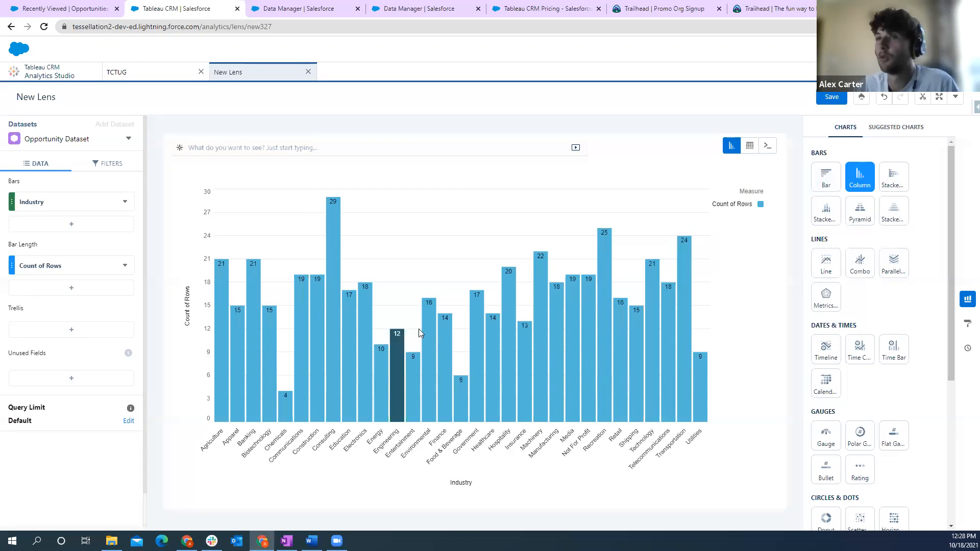
- Check the lens's sharing options, and close the lens without saving its changes
mouse_move(329, 269)
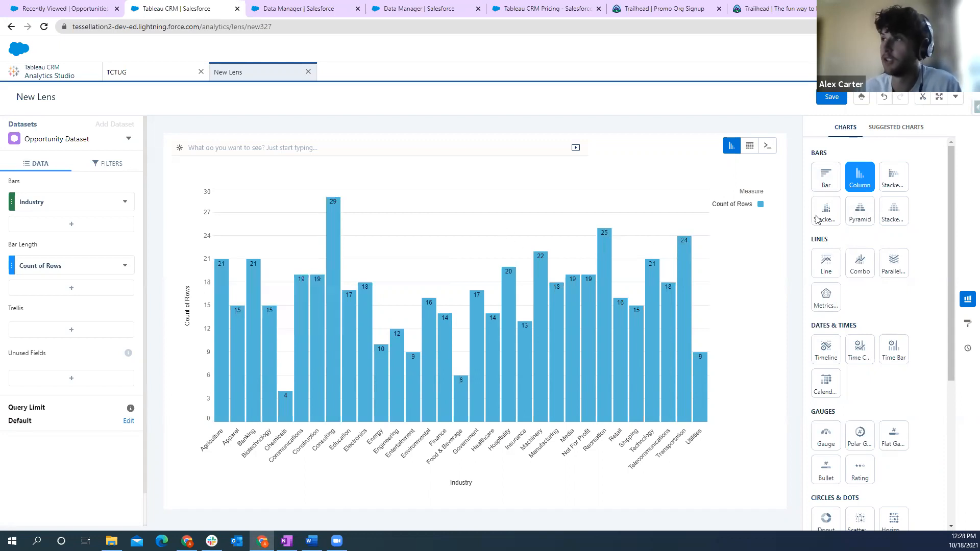
click(961, 99)
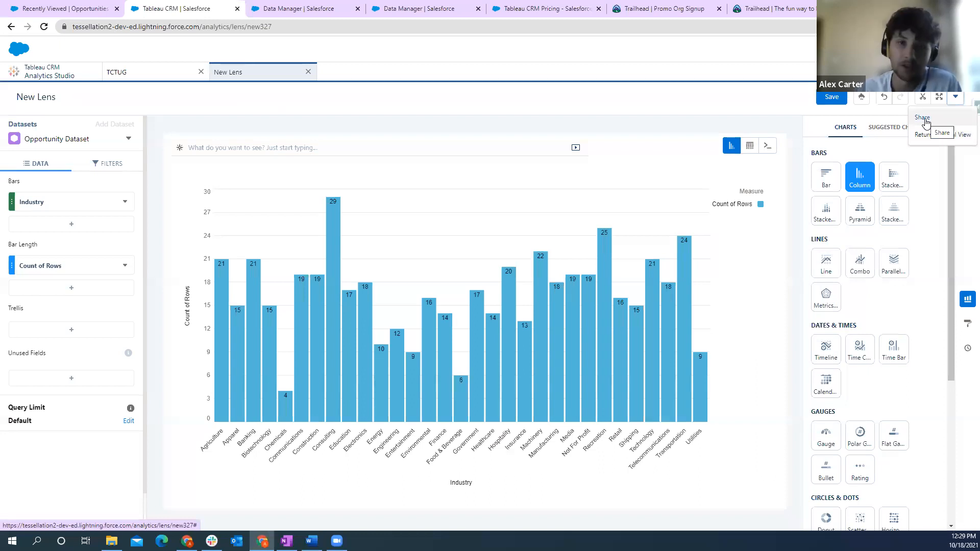
click(386, 101)
click(308, 72)
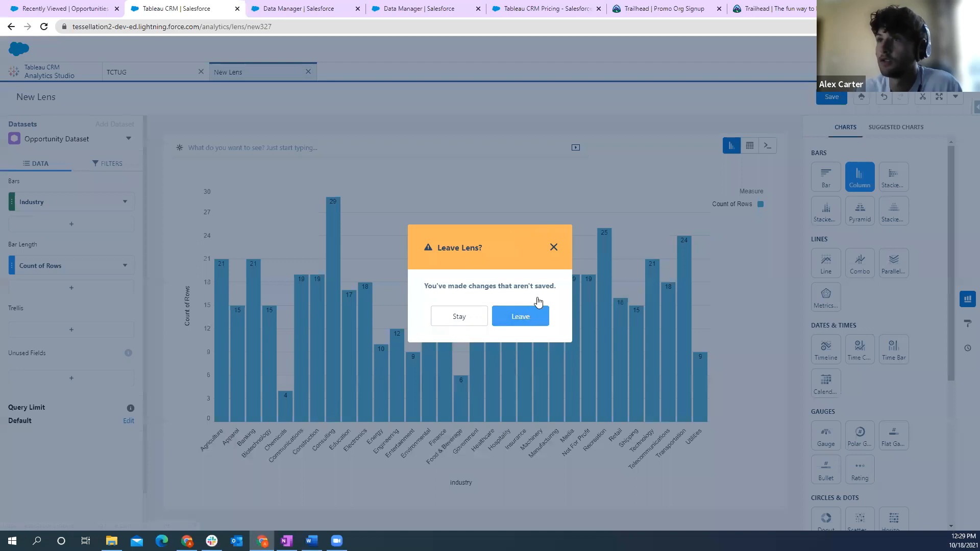
click(531, 308)
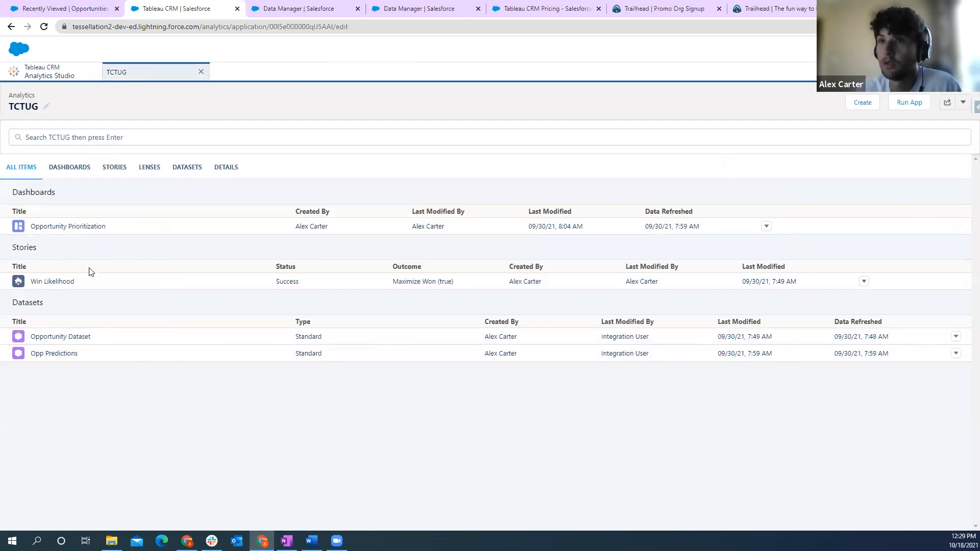
- List the TCTUG app's dashboards and open the template chooser for a new dashboard
click(83, 173)
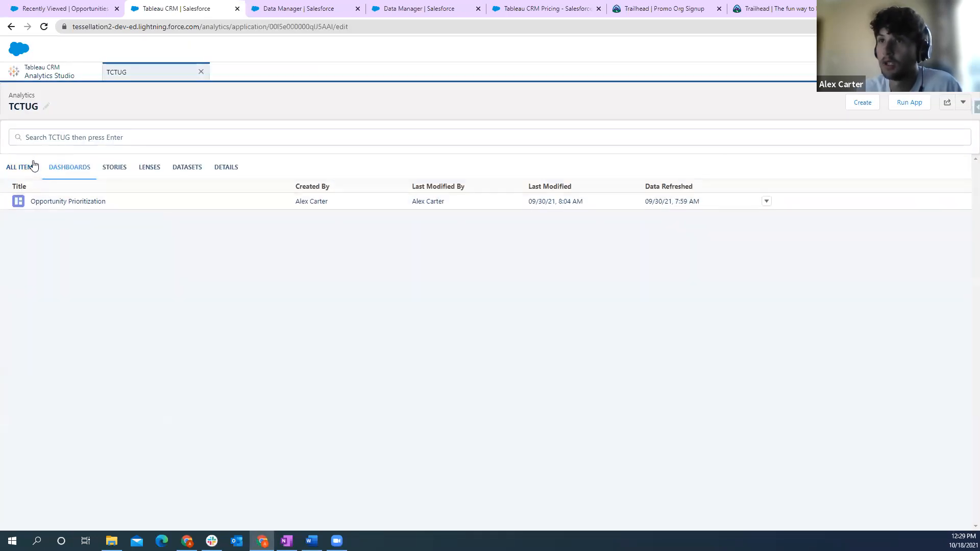
click(860, 104)
click(817, 123)
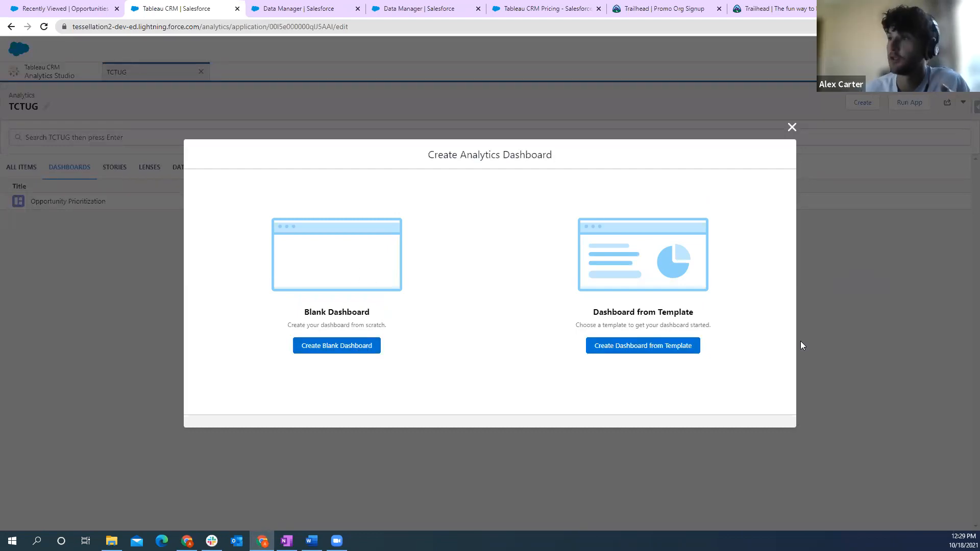
click(644, 351)
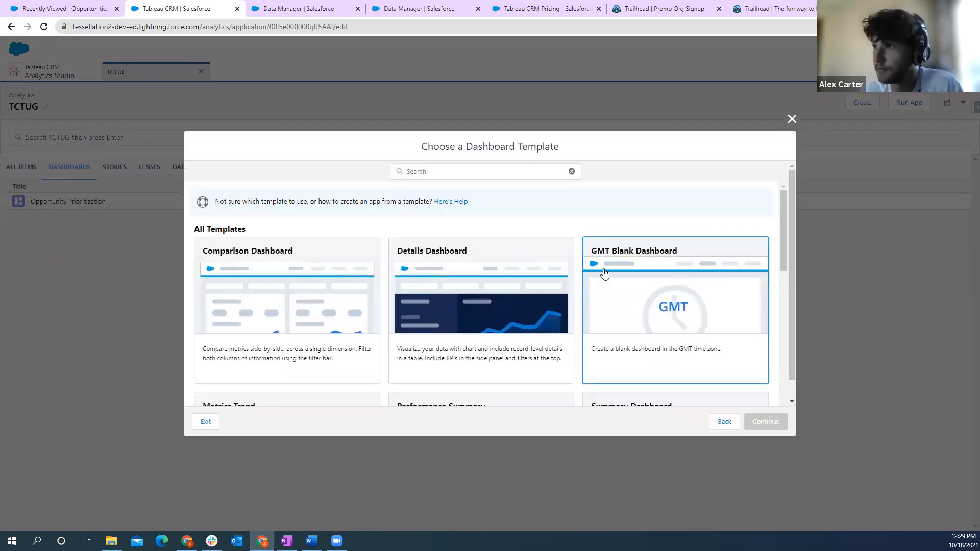
- Look through the available dashboard templates, and close the chooser without picking one
scroll(429, 287, down, 1)
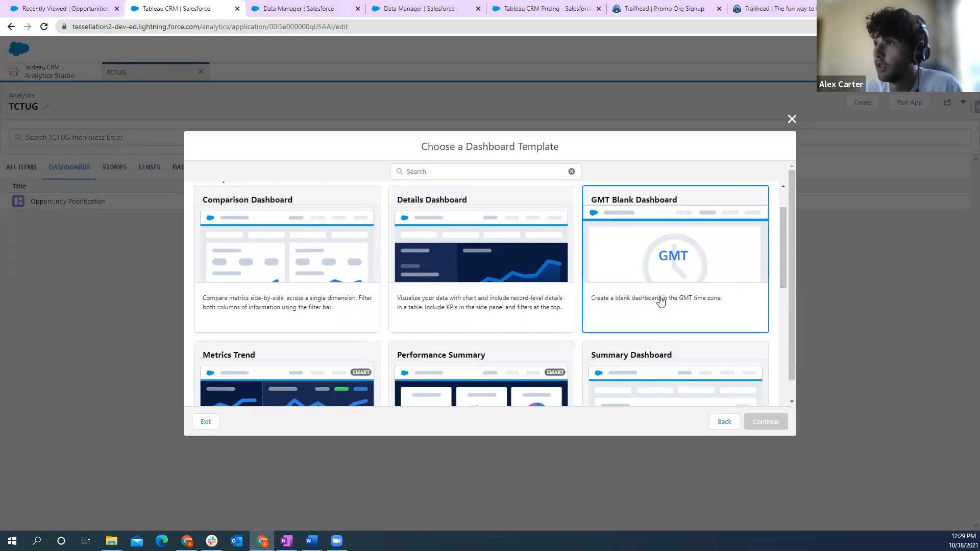
scroll(659, 300, down, 1)
scroll(647, 300, down, 2)
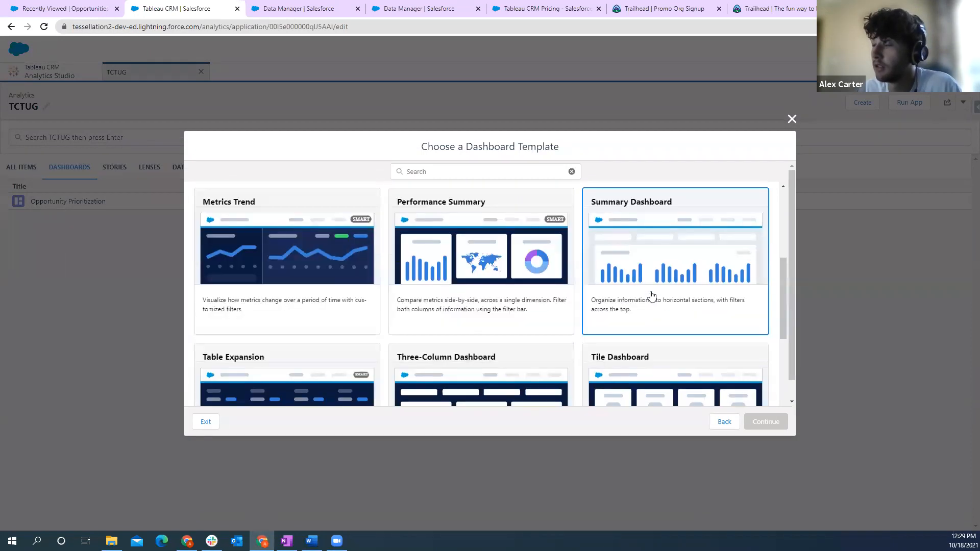
scroll(439, 327, down, 4)
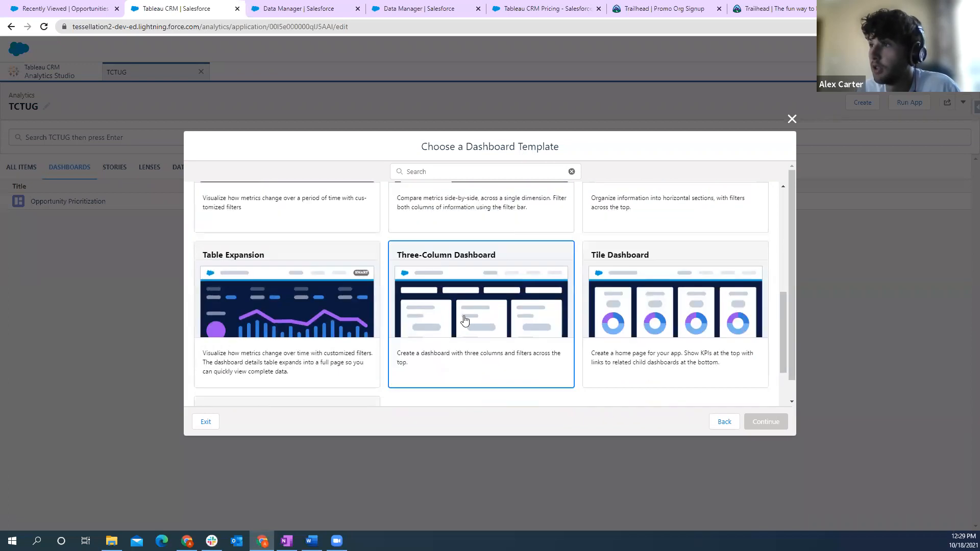
scroll(473, 334, up, 1)
scroll(474, 333, down, 1)
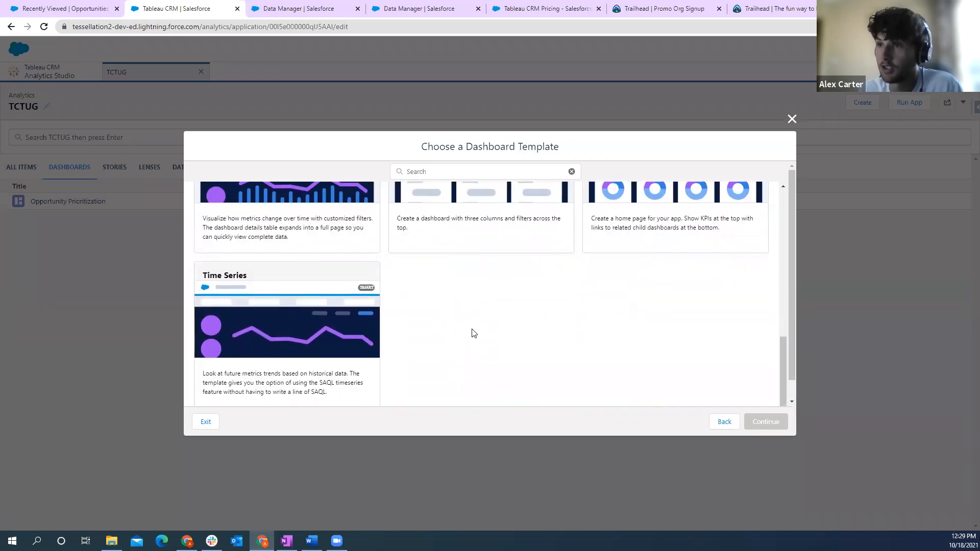
scroll(467, 326, up, 3)
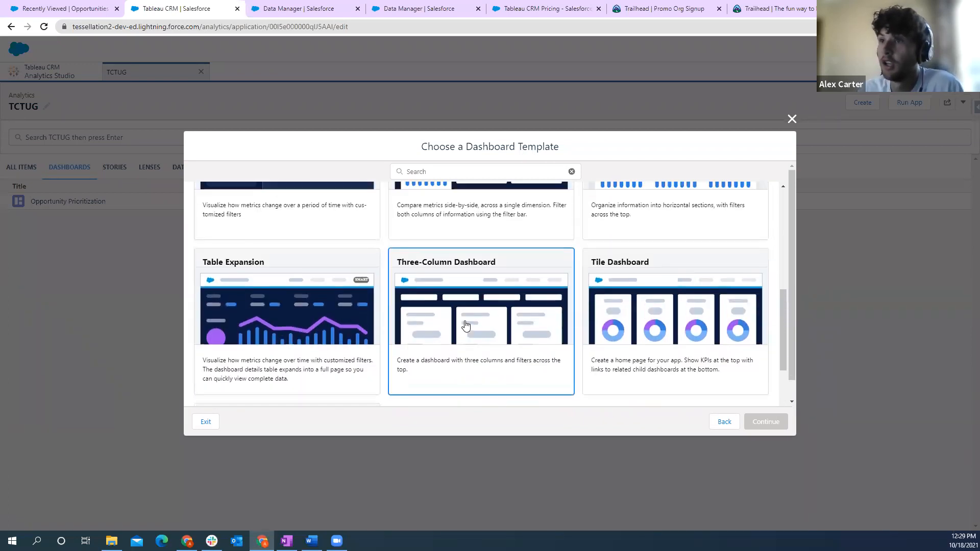
scroll(558, 313, up, 10)
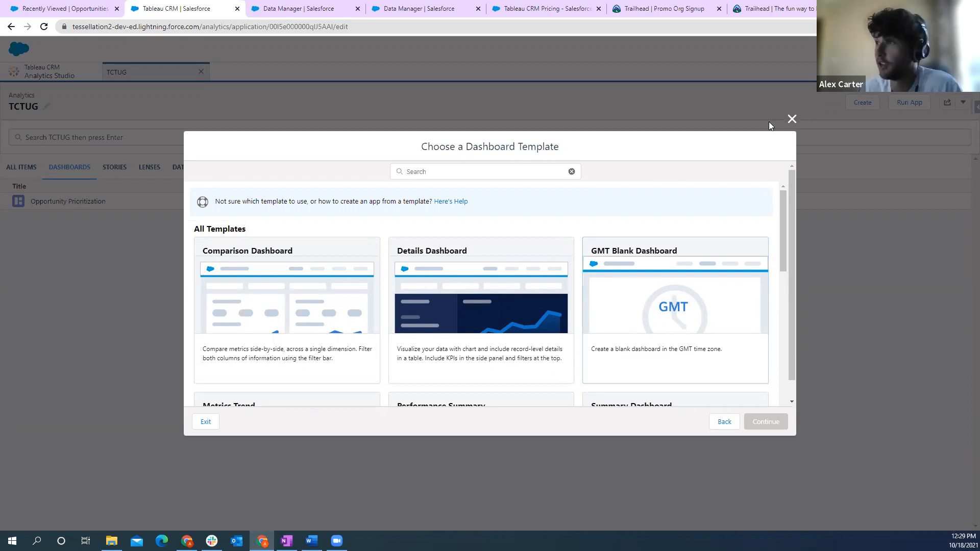
click(792, 120)
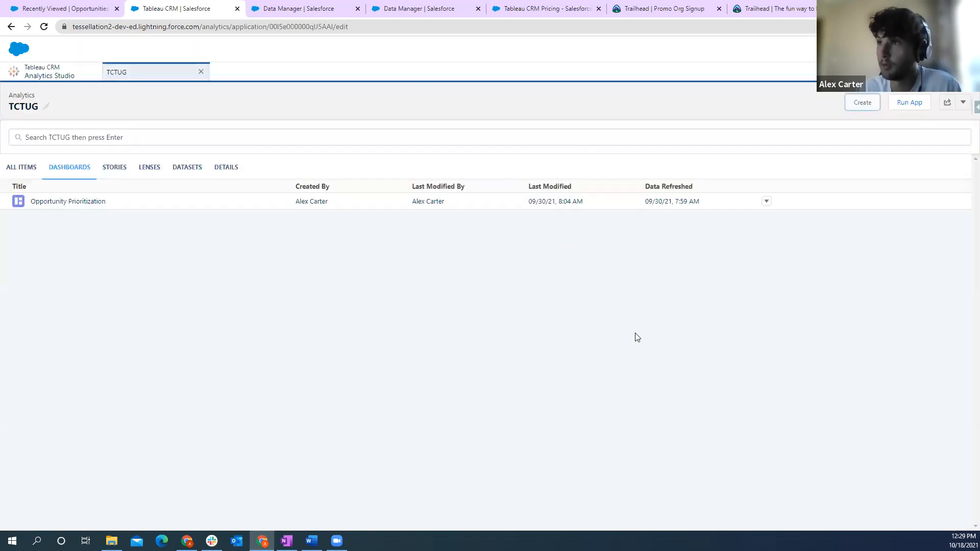
- Create a blank dashboard in the TCTUG app
click(867, 112)
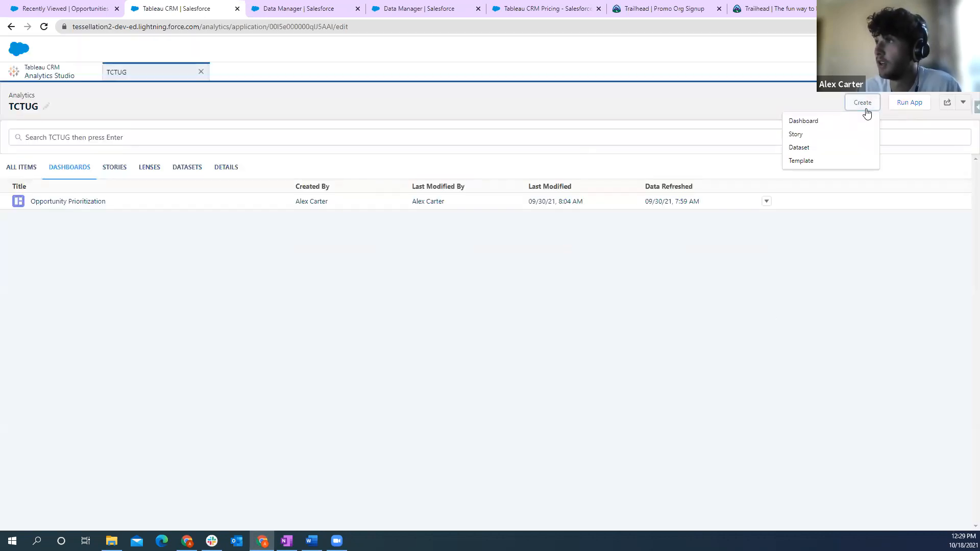
click(809, 121)
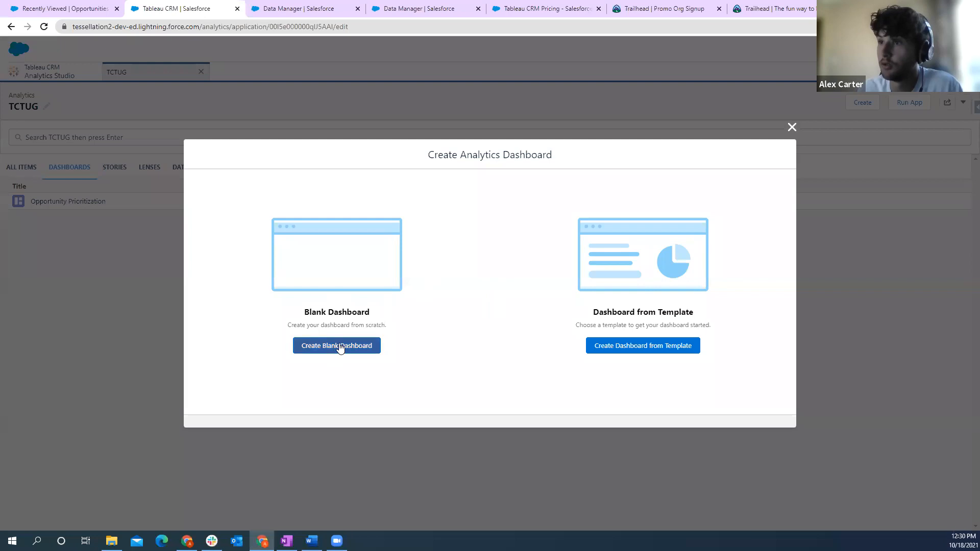
click(337, 347)
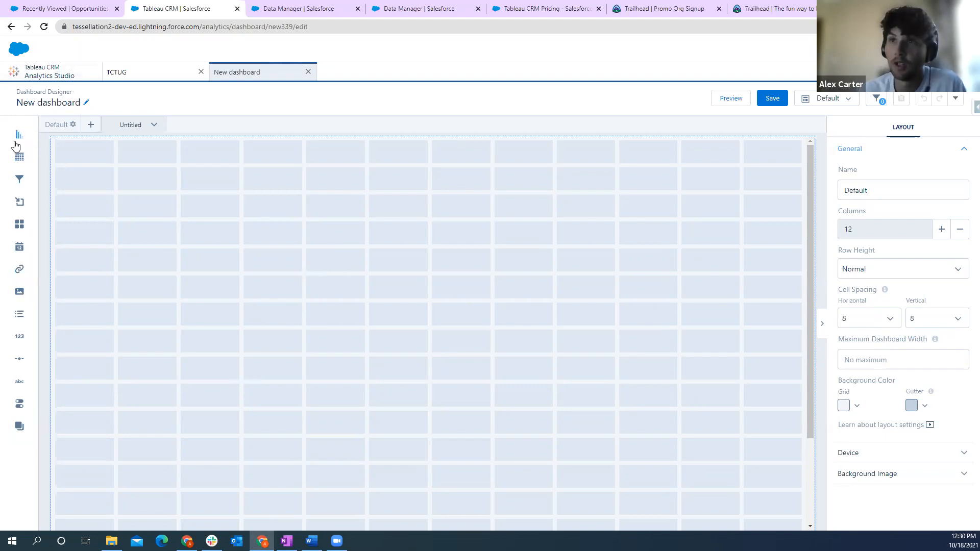
- Add a chart widget to the dashboard showing the Opportunity Dataset's Count of Rows with bars grouped by Industry
drag(20, 136, 172, 225)
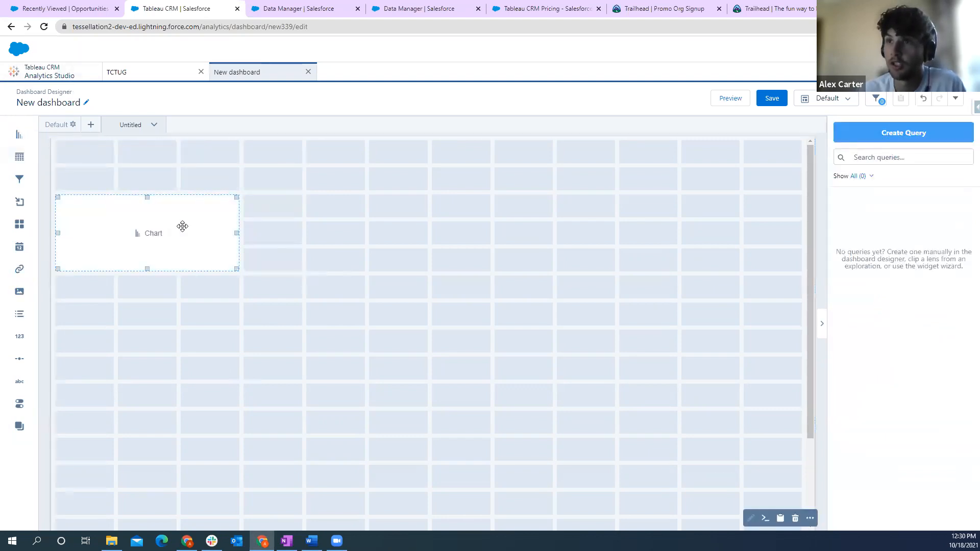
click(147, 235)
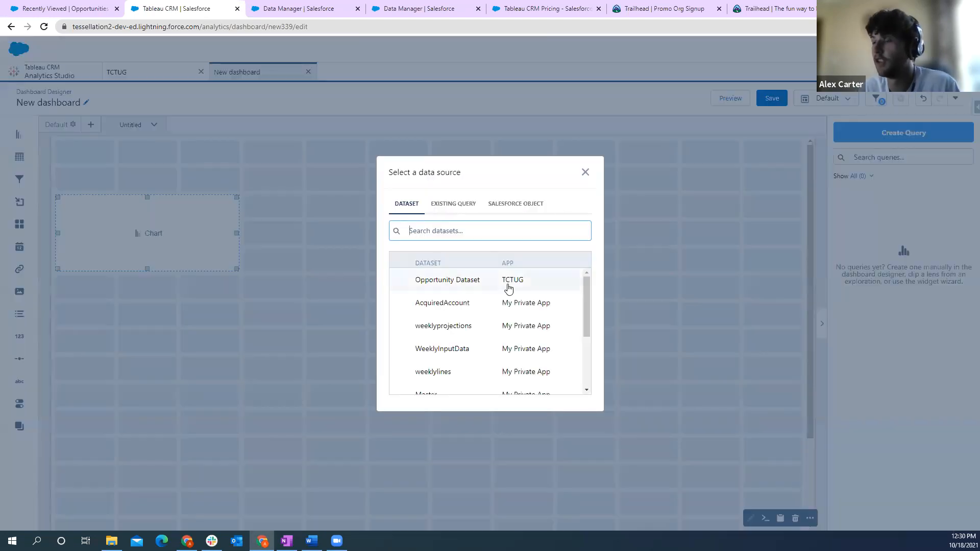
click(446, 281)
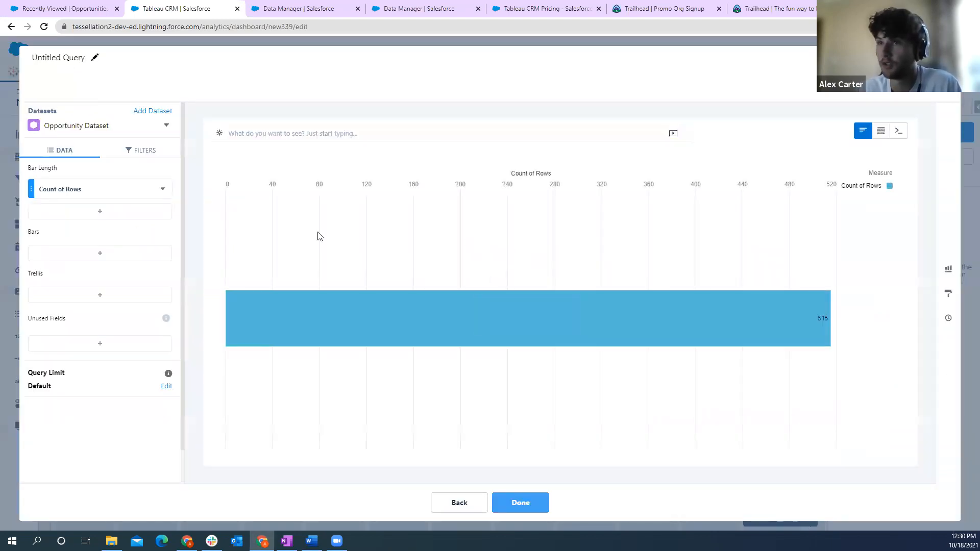
click(131, 258)
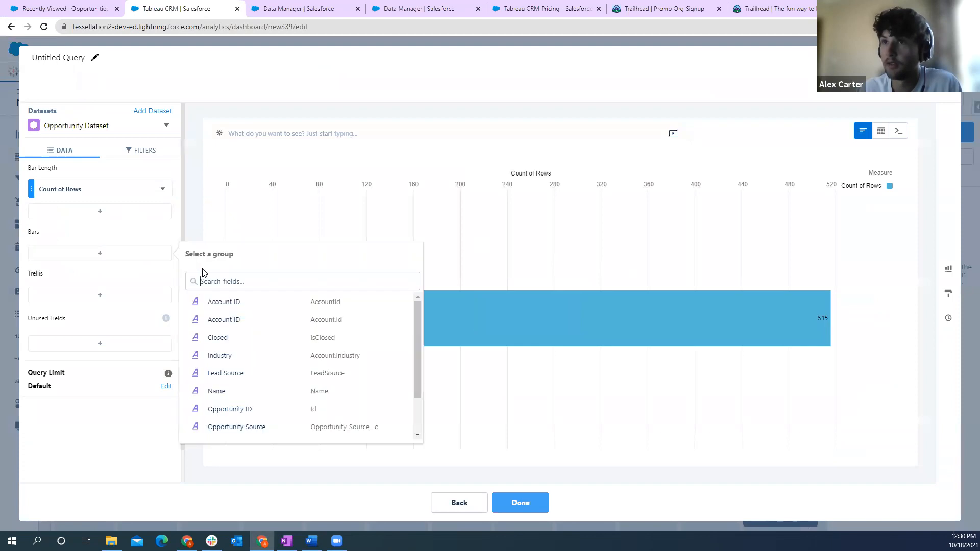
click(274, 356)
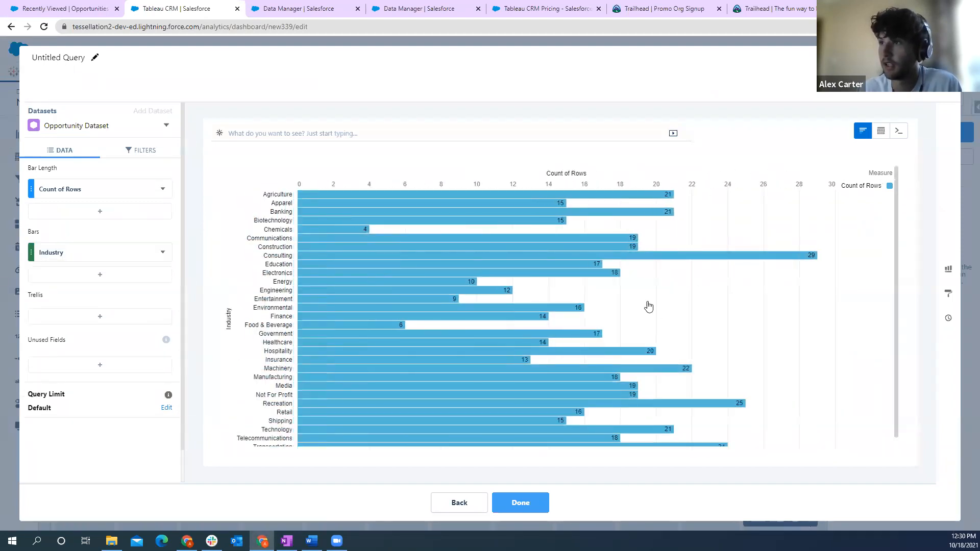
click(521, 503)
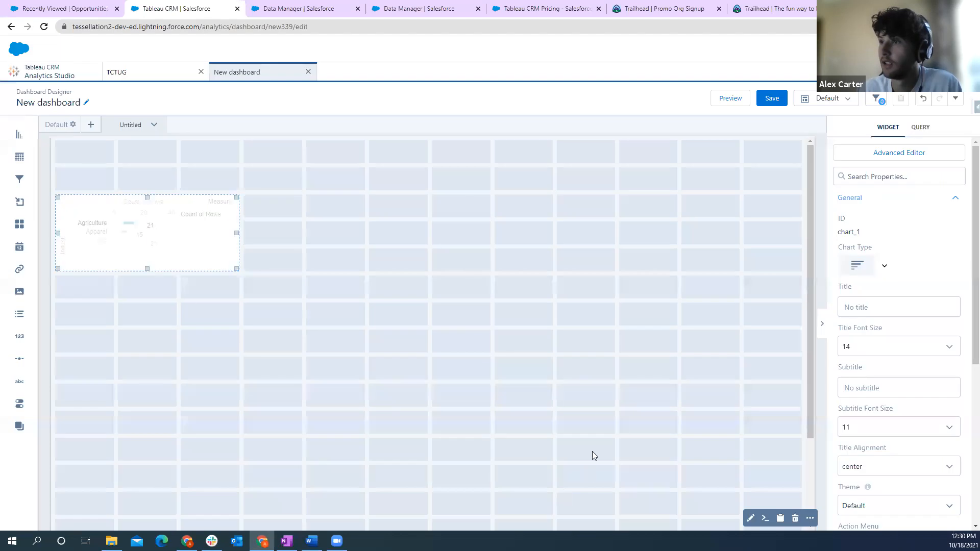
- Enlarge the Industry chart to six grid columns wide and six rows high
click(236, 272)
click(236, 271)
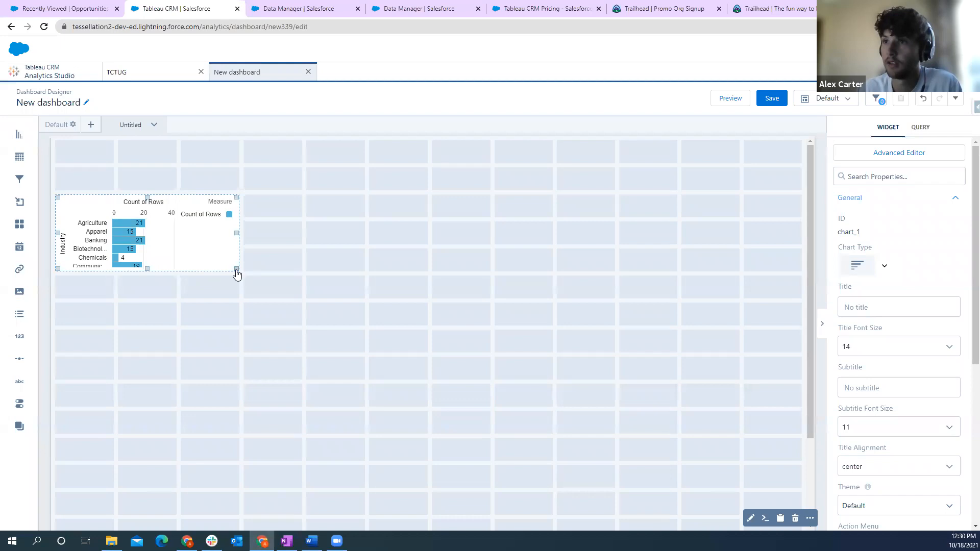
drag(237, 271, 433, 357)
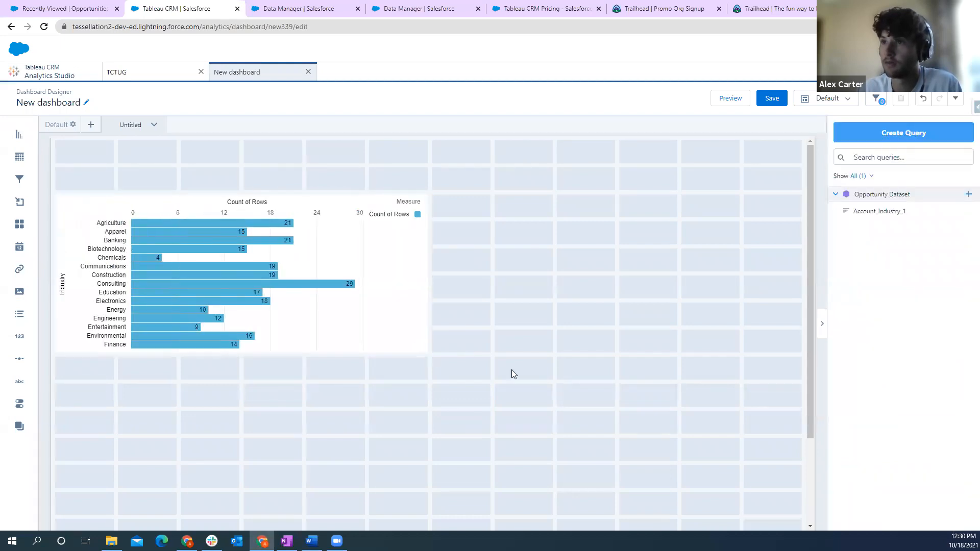
- Add a table widget below the chart across the full grid width, showing the Opportunity Dataset as a values table
drag(17, 162, 100, 392)
drag(237, 405, 740, 429)
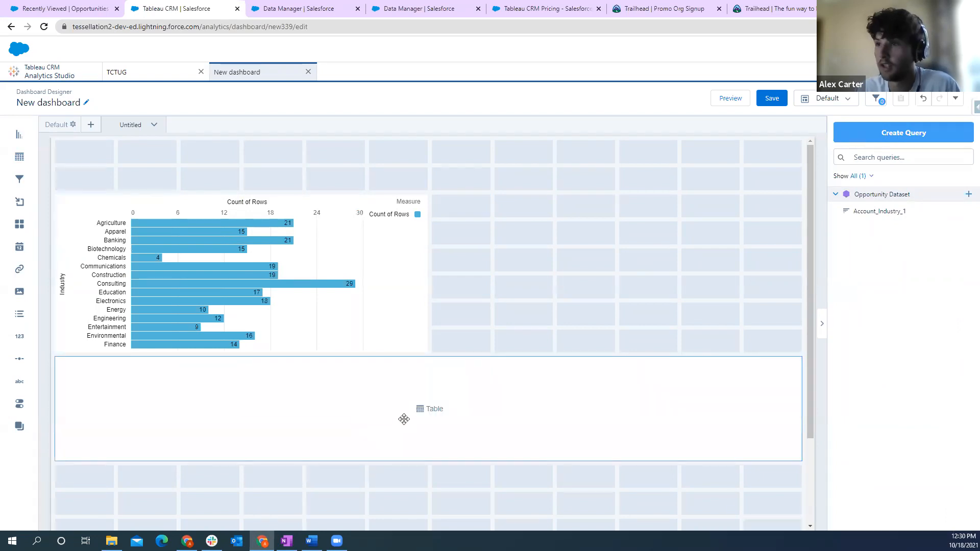
double_click(422, 410)
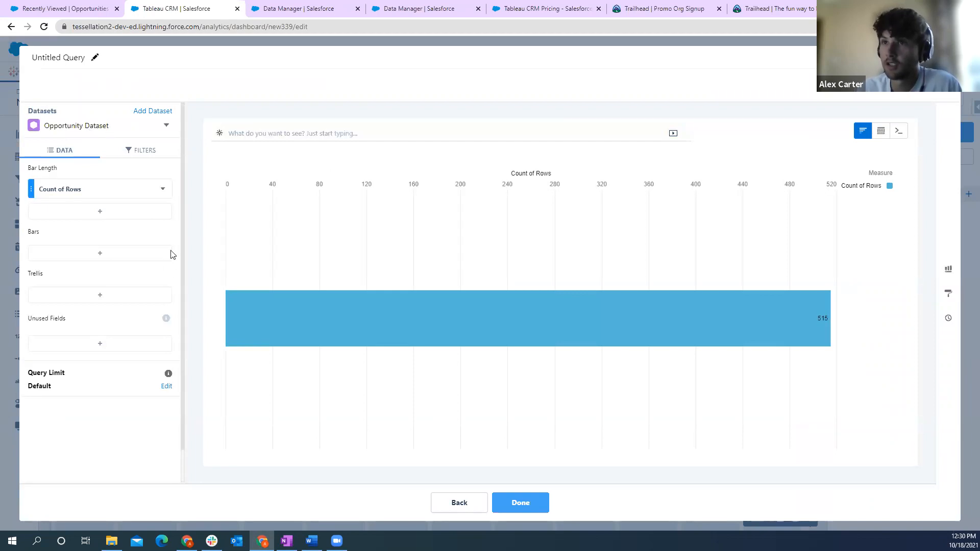
mouse_move(880, 133)
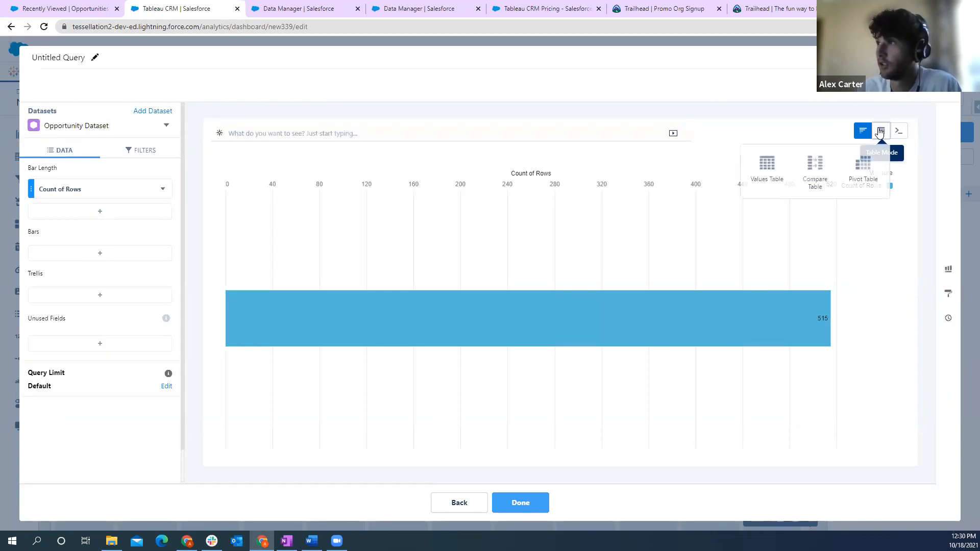
click(770, 176)
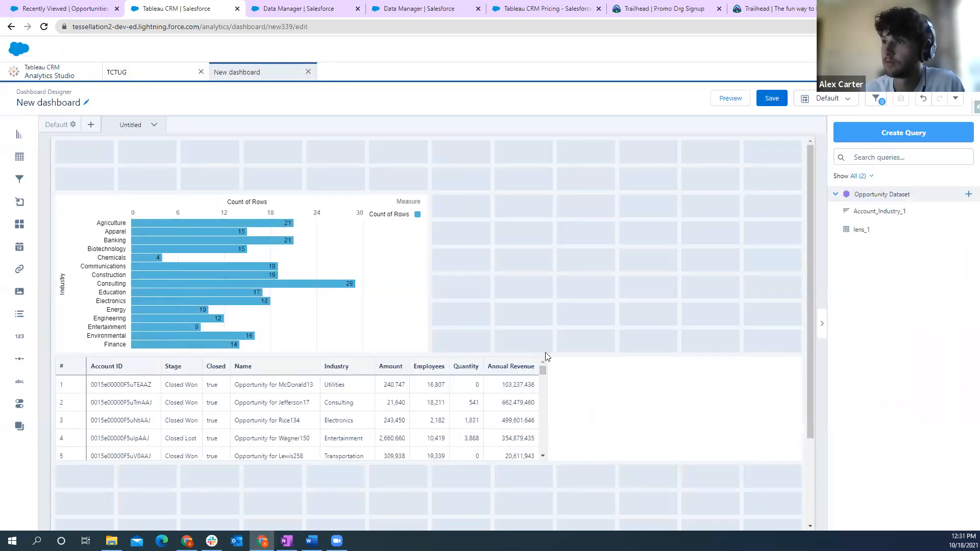
click(478, 407)
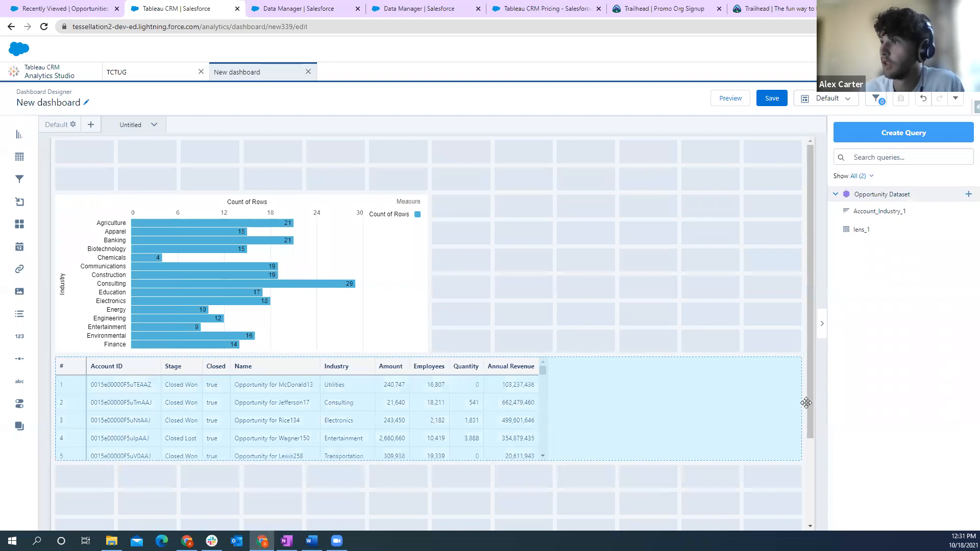
- Look over the table widget's header, cell, border and layout properties
scroll(903, 362, down, 1)
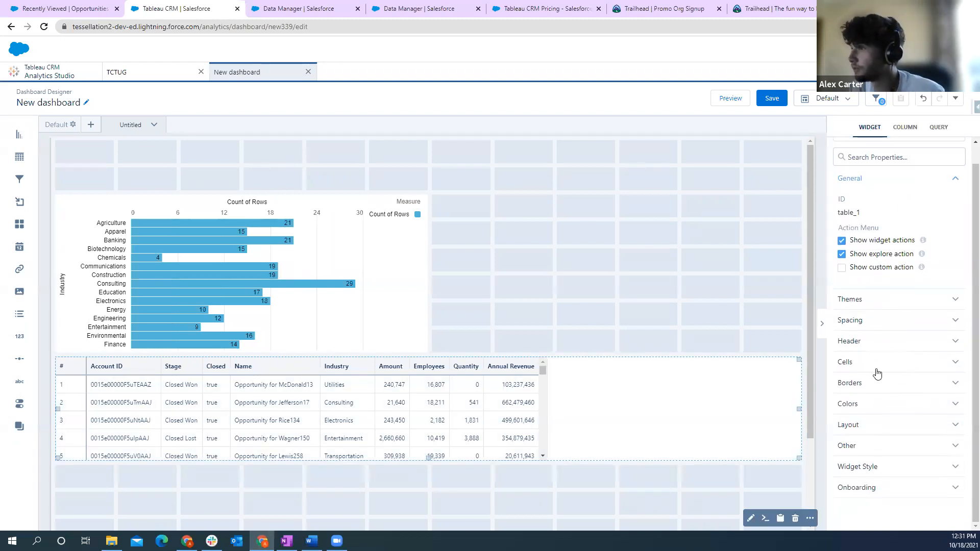
click(869, 343)
scroll(887, 425, down, 2)
click(860, 385)
scroll(926, 425, down, 3)
click(877, 386)
scroll(880, 408, down, 3)
click(882, 425)
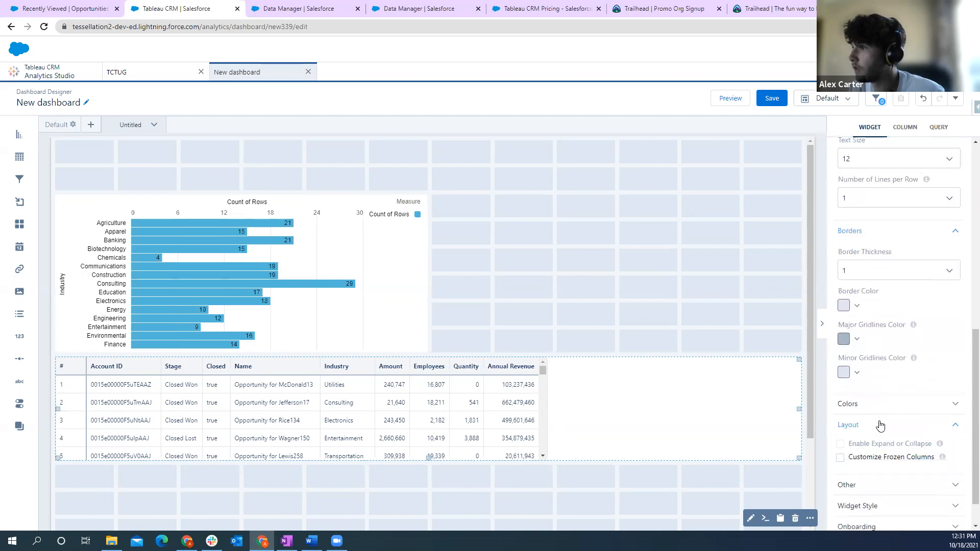
scroll(877, 424, down, 1)
scroll(891, 427, up, 1)
scroll(886, 439, down, 1)
click(870, 447)
scroll(903, 431, up, 1)
scroll(906, 427, up, 7)
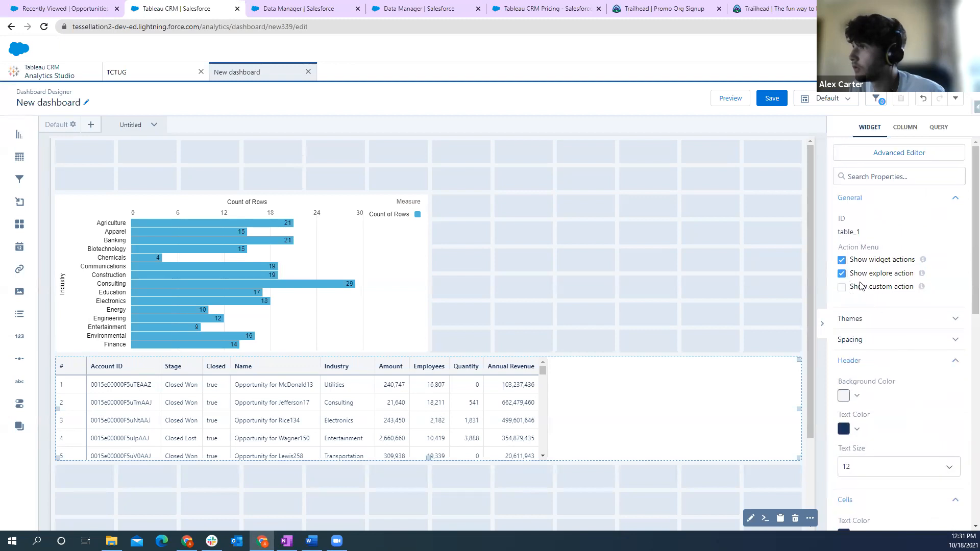
- Set the table widget's column width to Fit to Widget
click(879, 347)
scroll(883, 375, down, 2)
click(888, 370)
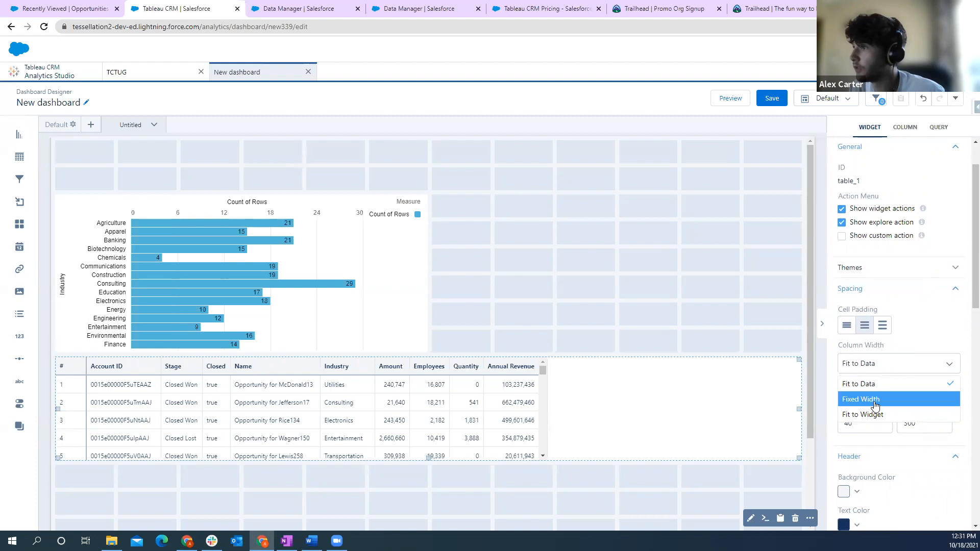
click(863, 414)
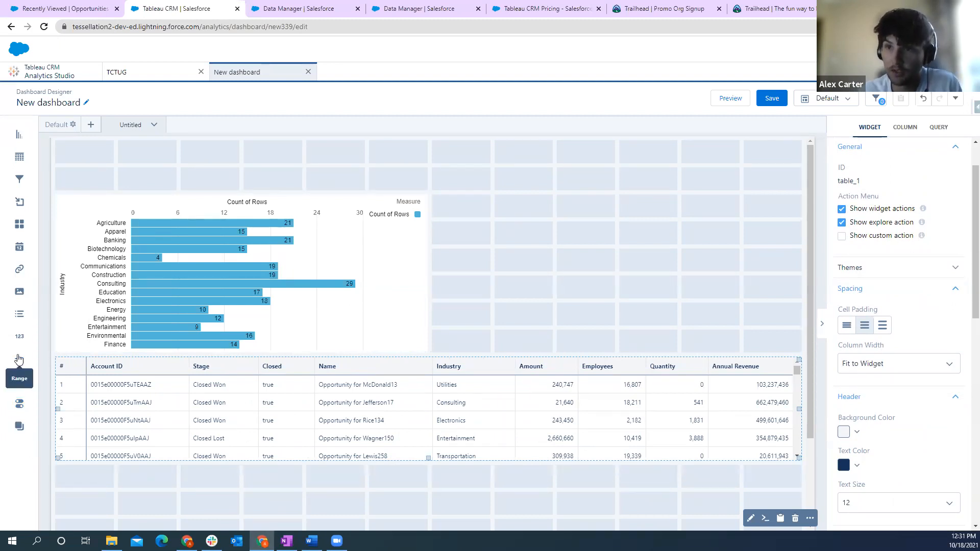
- Add a number widget showing Count of Rows directly above the Industry chart
drag(19, 339, 118, 183)
double_click(116, 183)
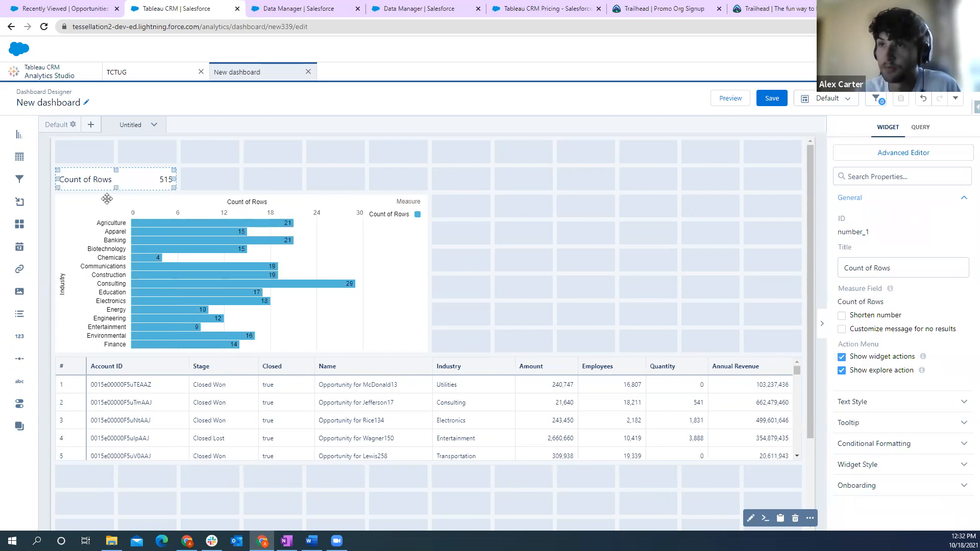
- Add a filter widget beside the Count of Rows number, filtering the Opportunity Dataset by Stage
drag(19, 179, 236, 179)
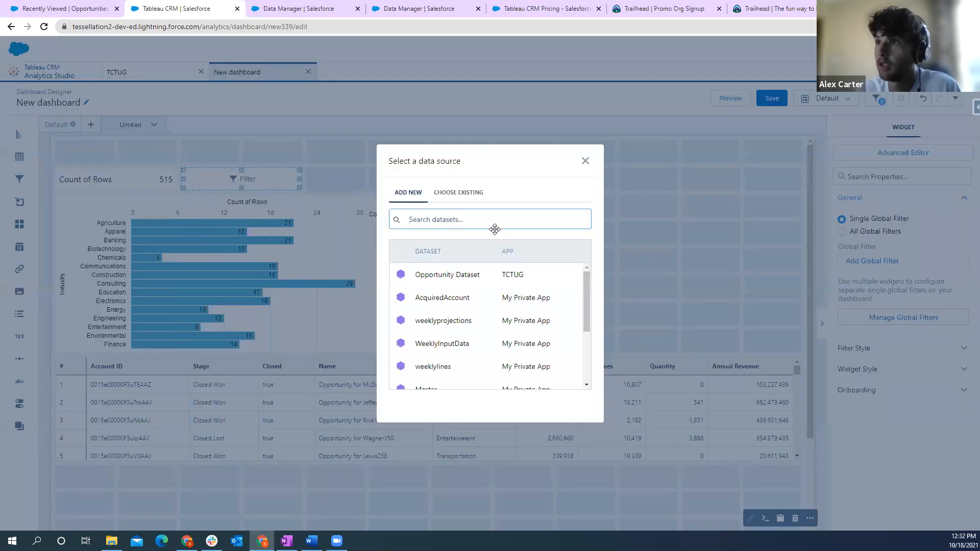
click(470, 277)
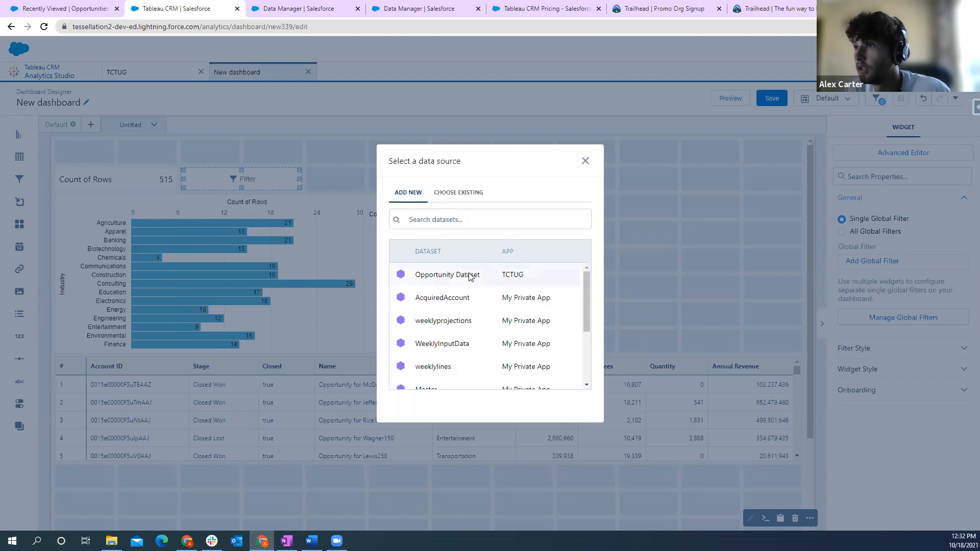
scroll(459, 288, down, 1)
scroll(460, 292, up, 1)
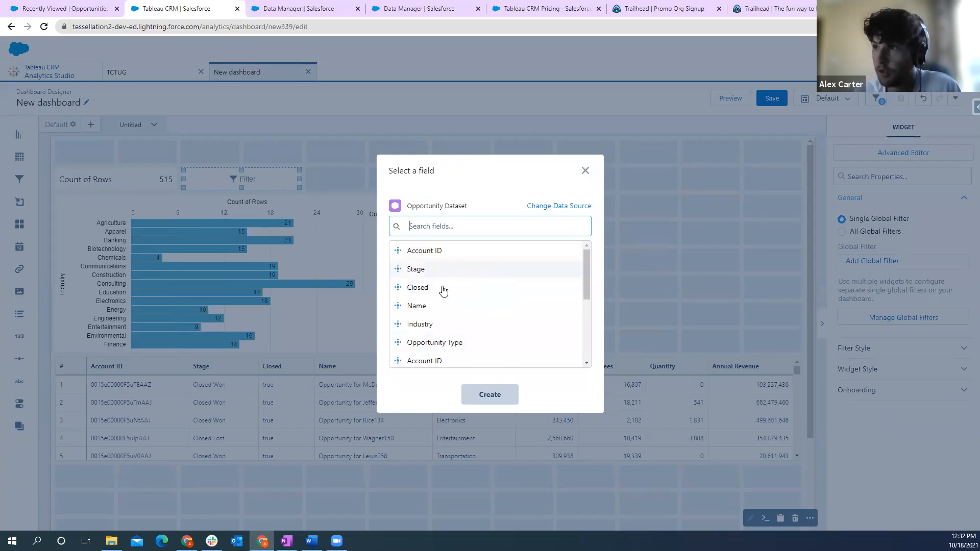
click(422, 270)
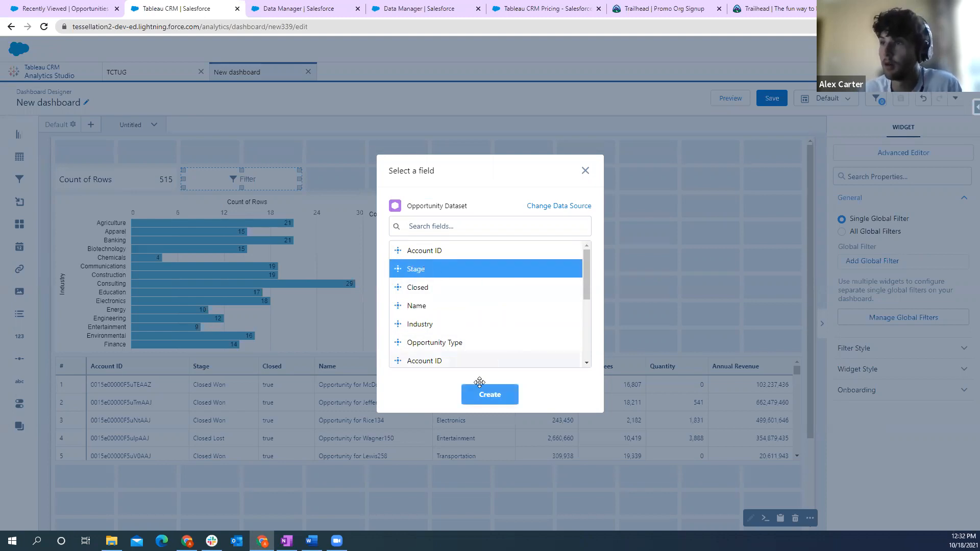
click(503, 393)
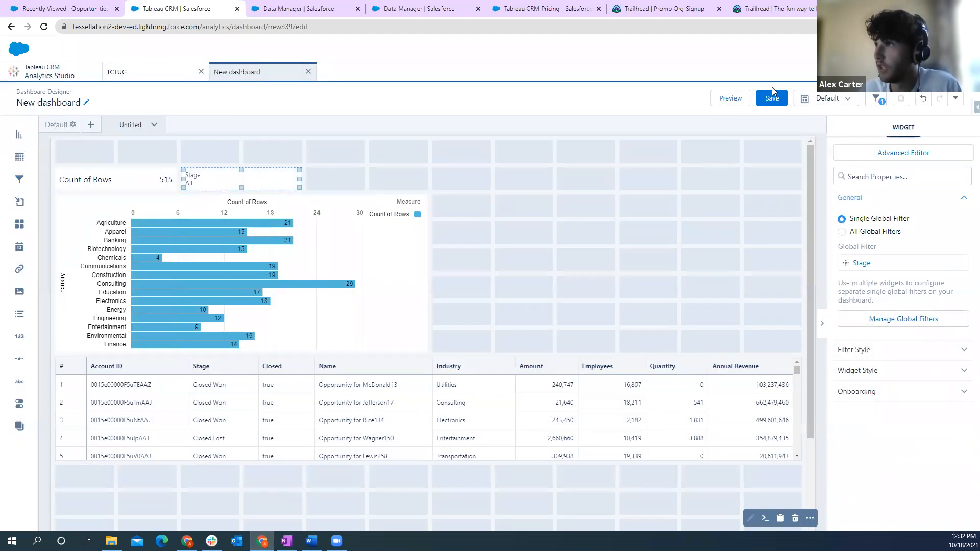
- Preview the dashboard and apply the Stage filter with the value Closed Won
click(731, 99)
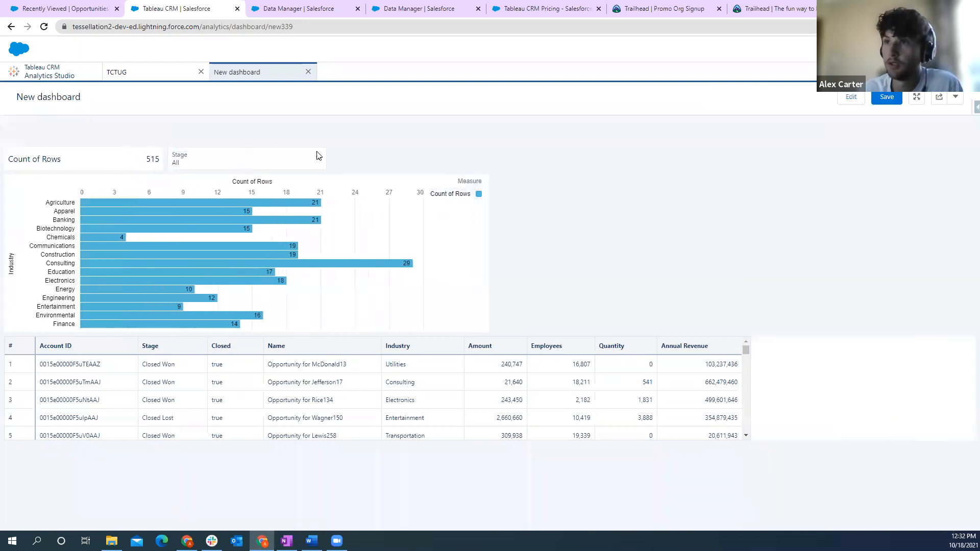
click(320, 163)
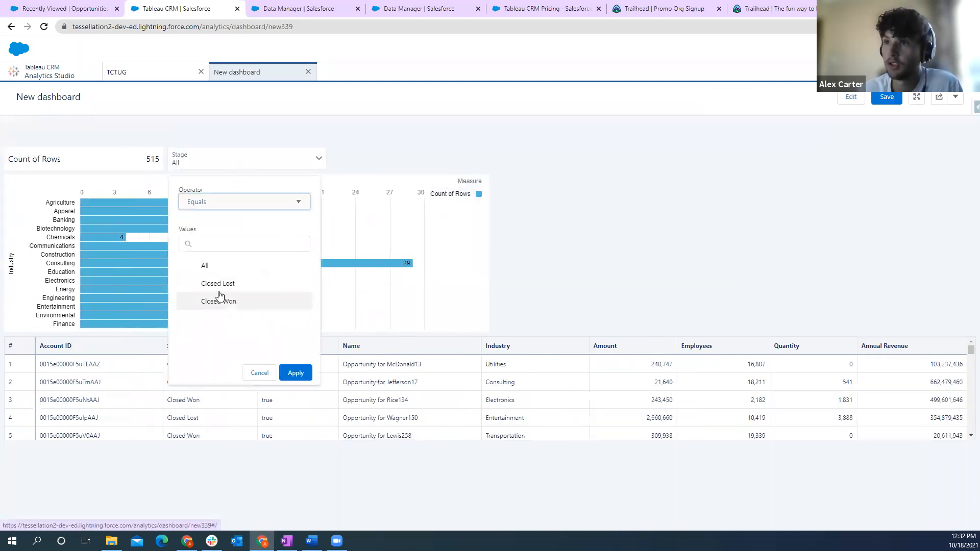
click(223, 307)
click(298, 374)
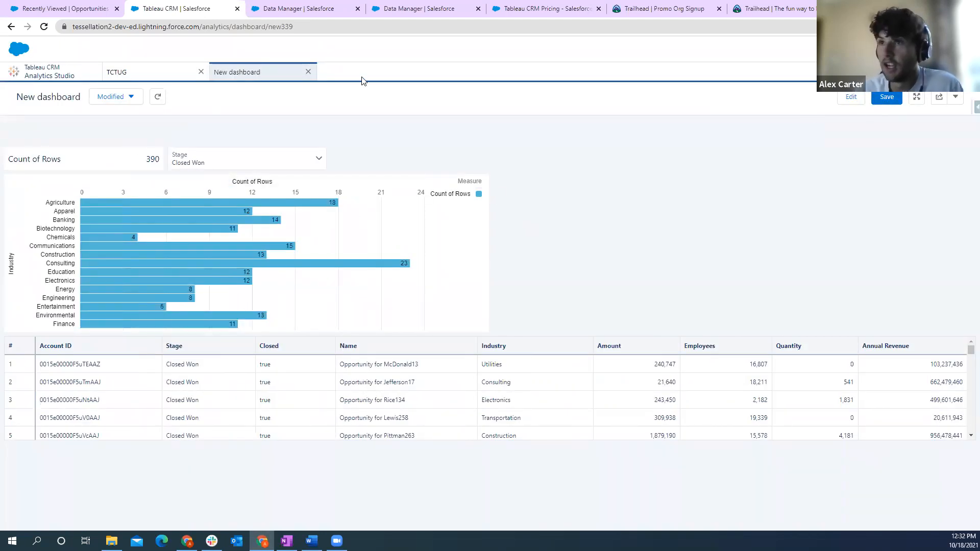
- Close the new dashboard without saving and look through the TCTUG app's items, ending on its dashboards
click(308, 72)
click(540, 321)
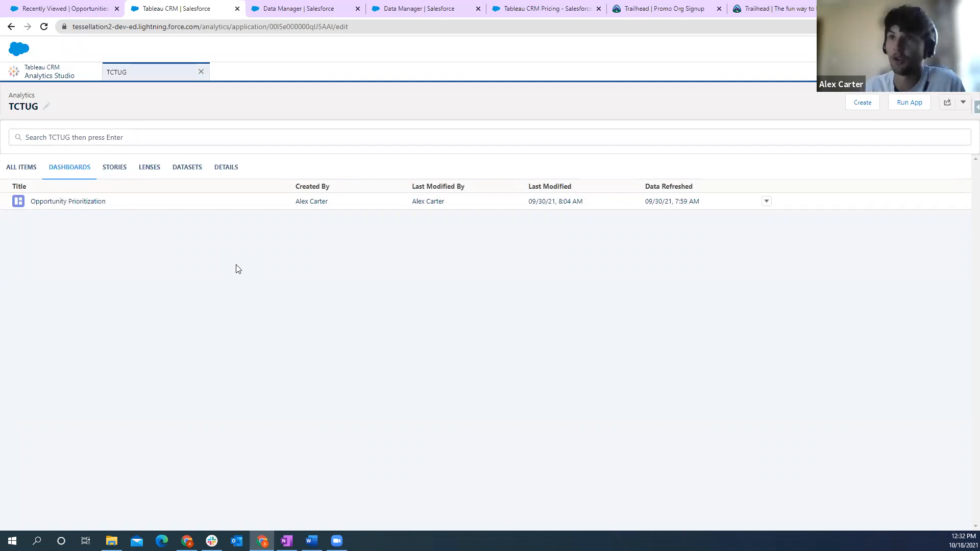
click(25, 167)
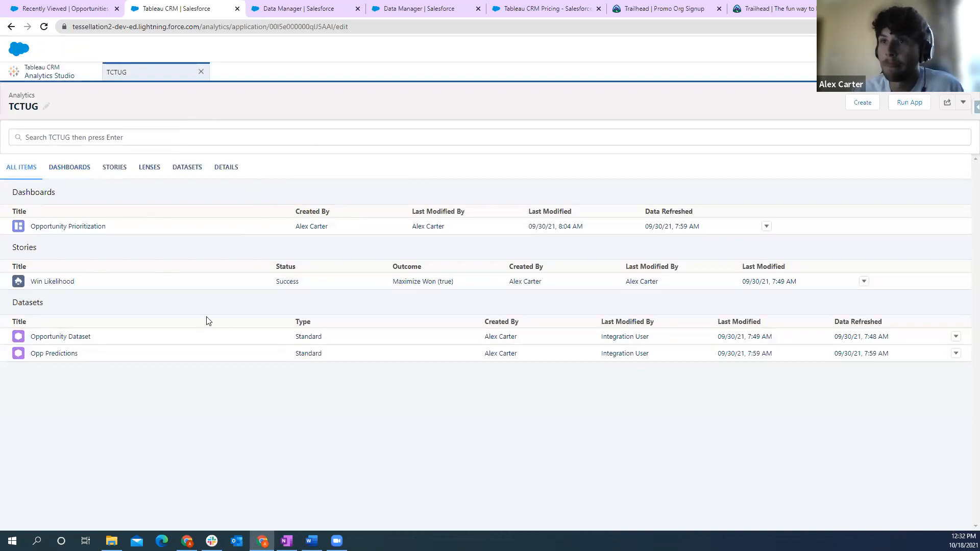
click(77, 167)
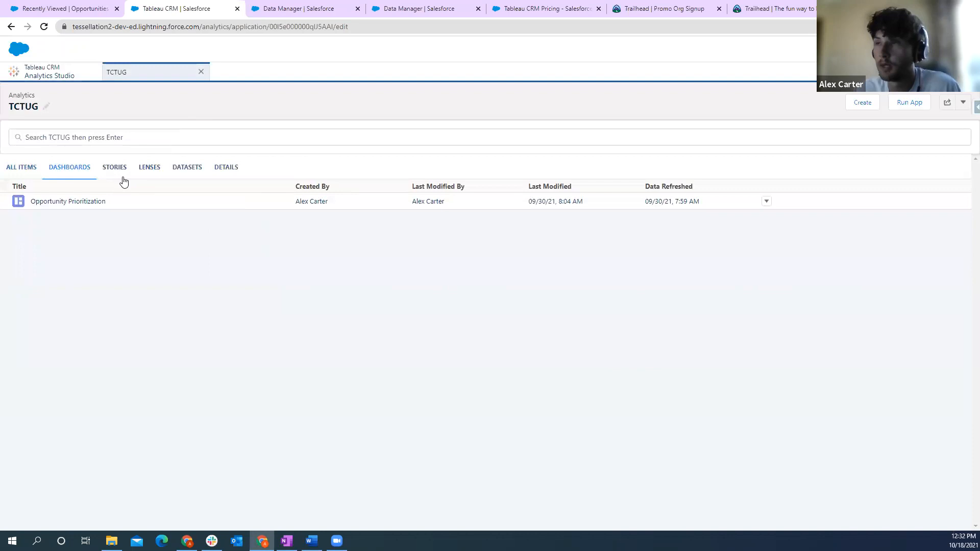
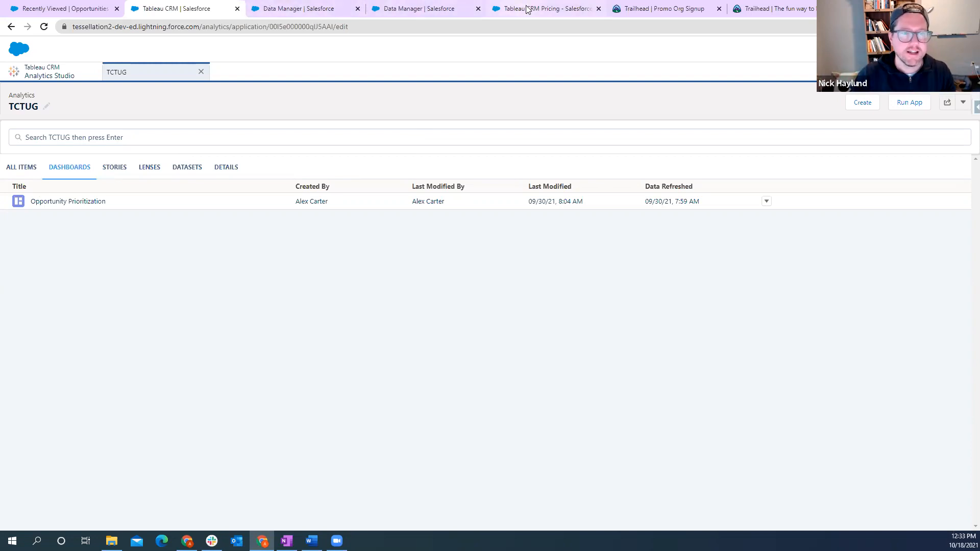
- In the Opportunity Training Dataset - TCTUG recipe, switch the Output node to write to the output connection sf_output
click(497, 10)
click(431, 14)
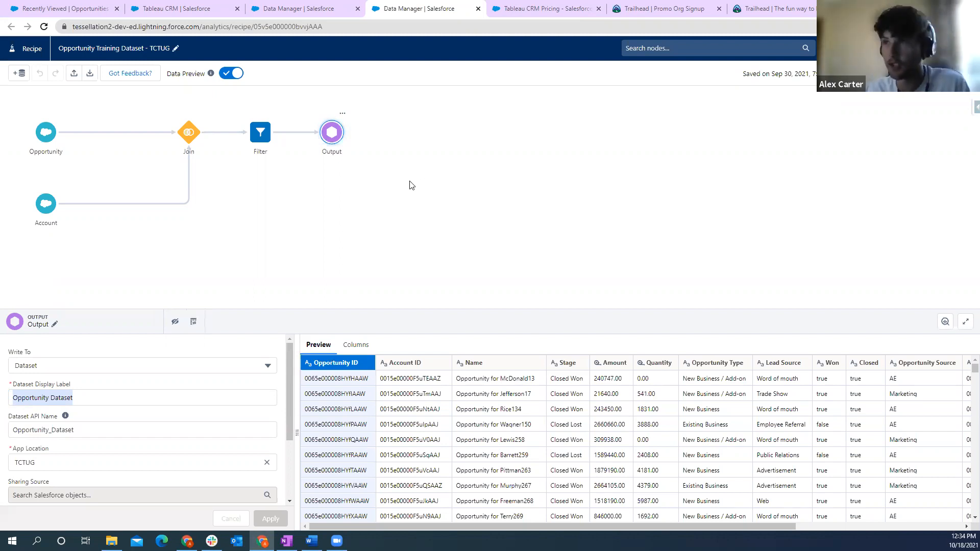
click(268, 366)
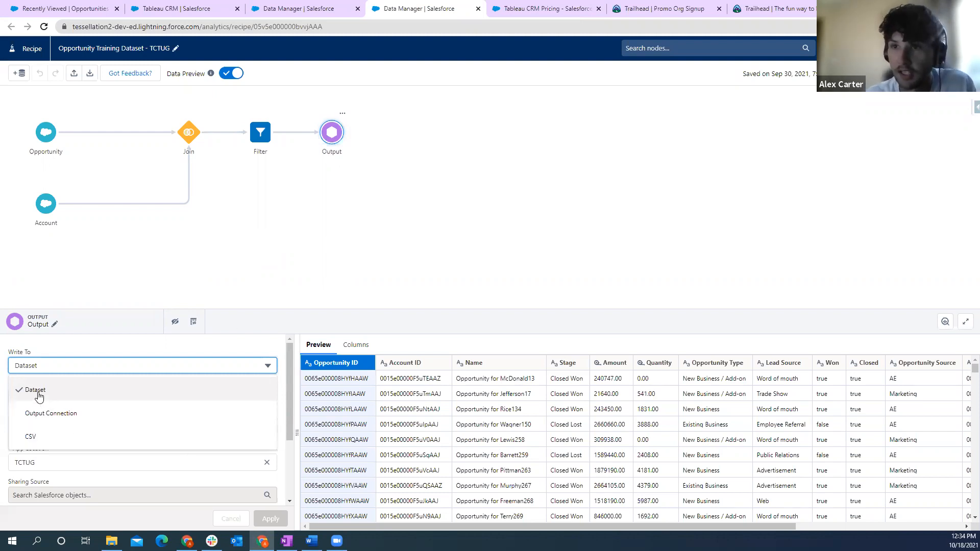
click(48, 418)
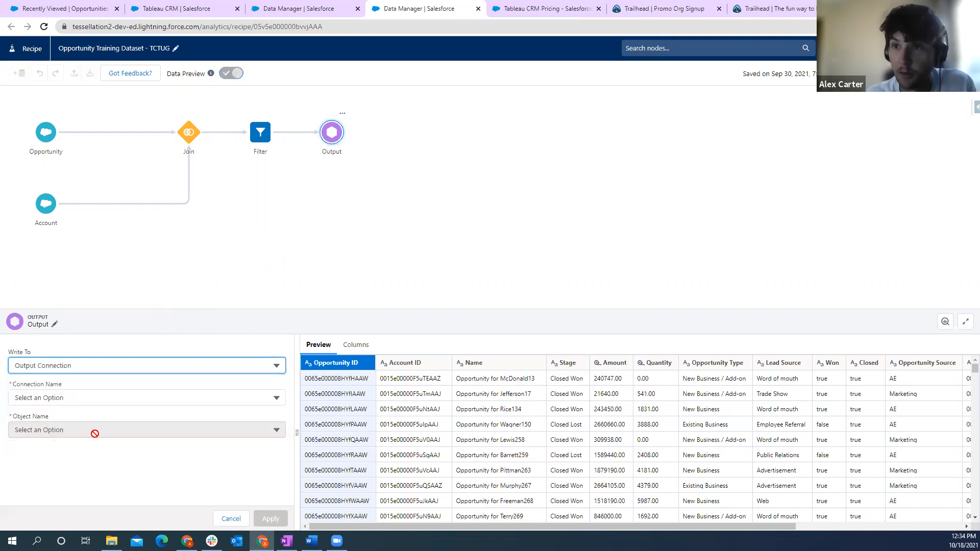
click(71, 403)
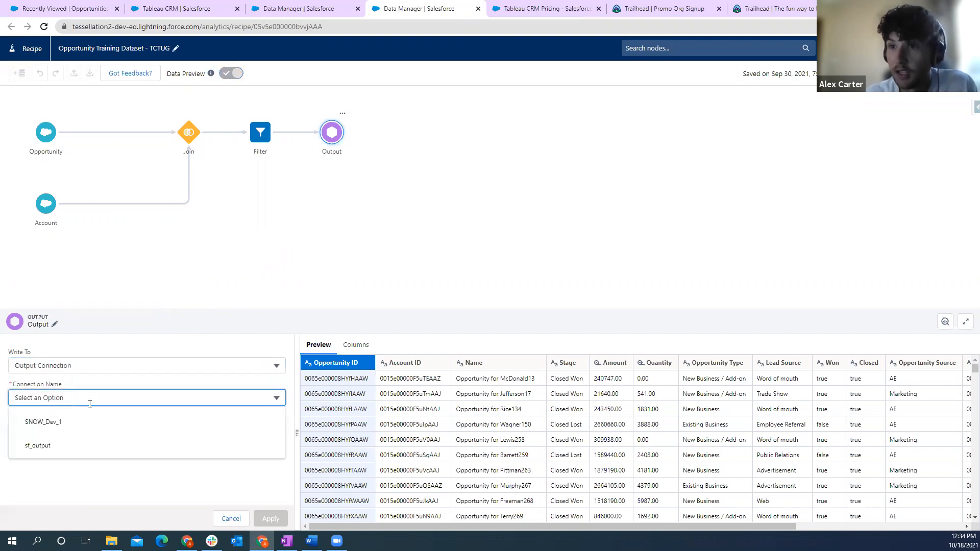
click(38, 446)
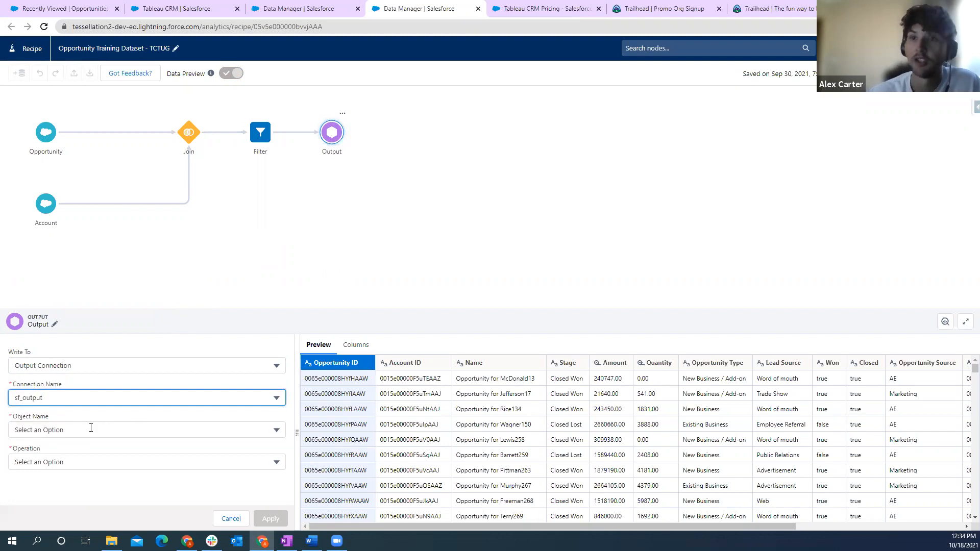
- Choose Account as the output object, look through the available operations, and discard the Output node changes
click(263, 431)
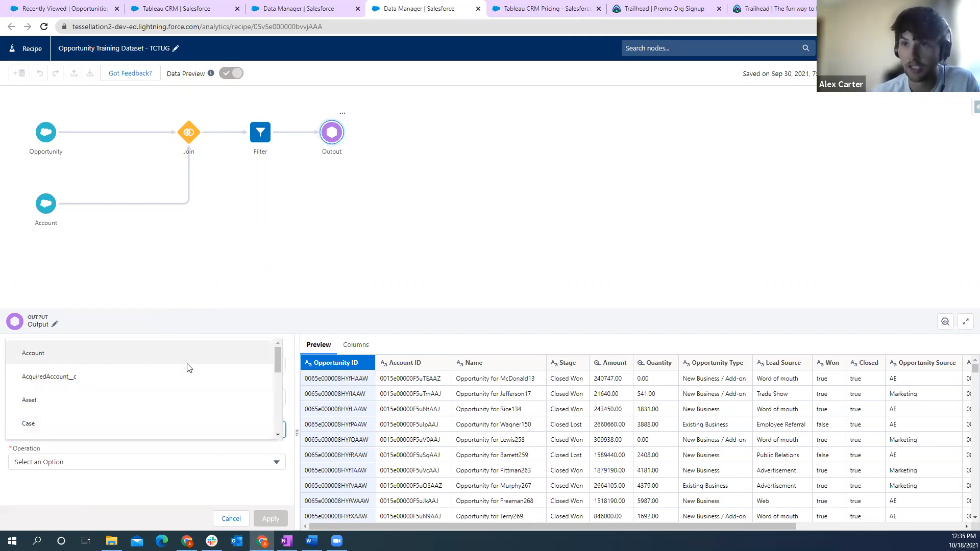
click(38, 353)
scroll(153, 431, down, 5)
scroll(128, 432, up, 4)
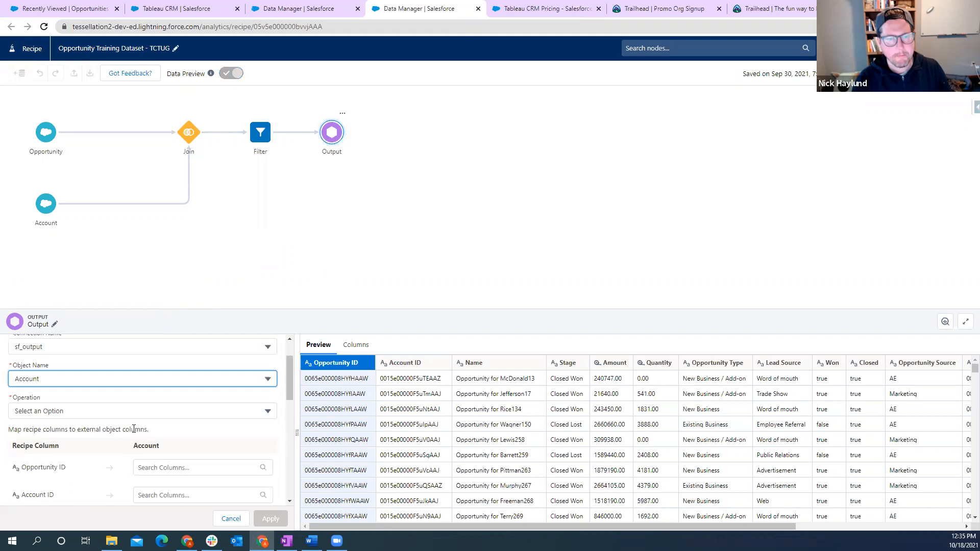
click(93, 412)
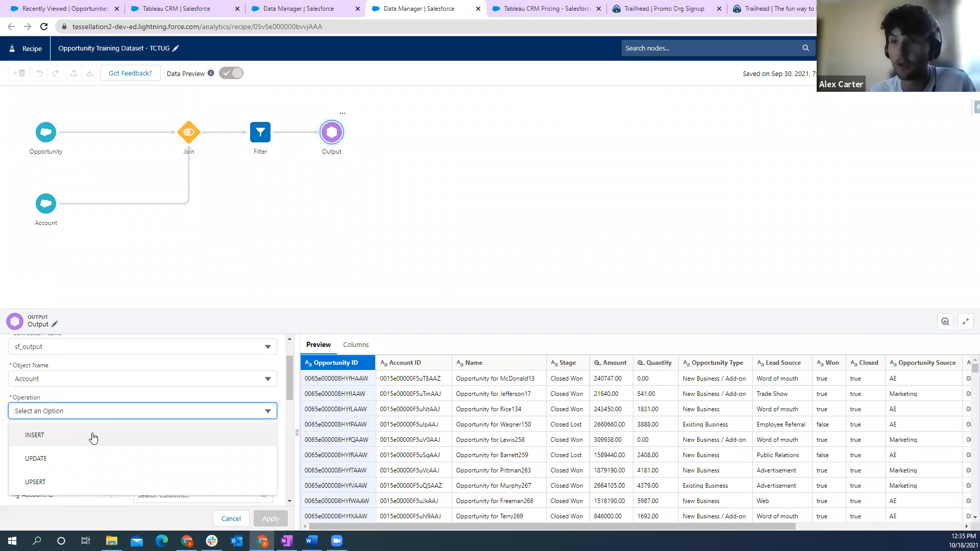
scroll(94, 439, down, 1)
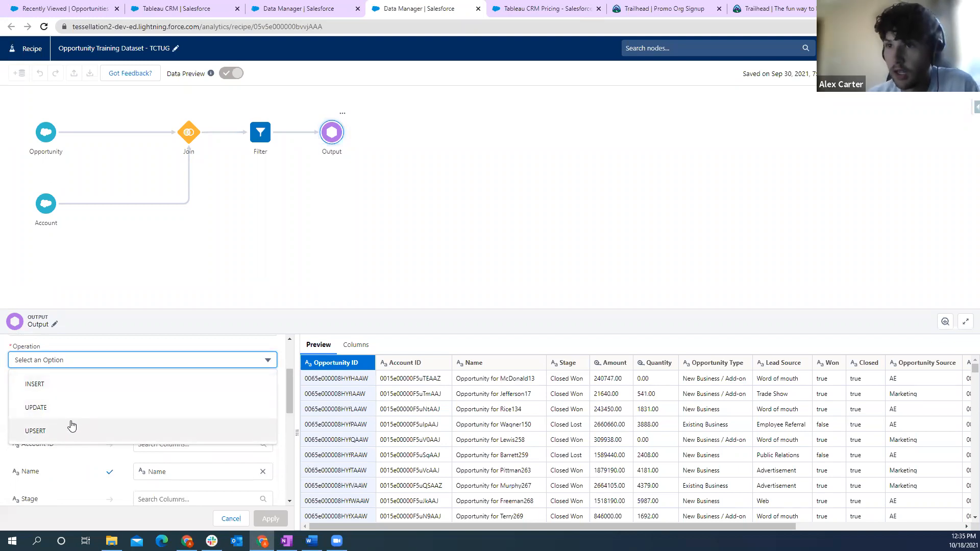
click(278, 256)
click(525, 310)
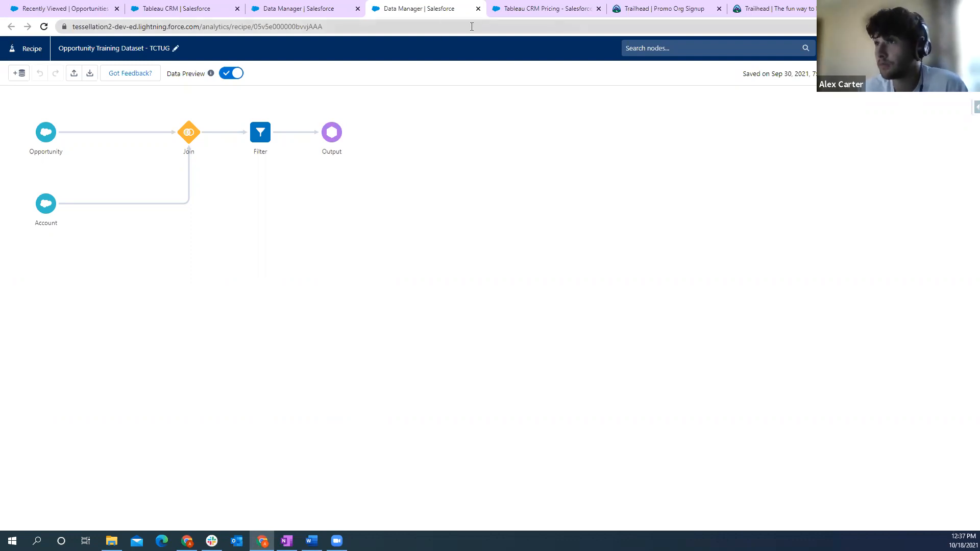
- Look over the recipes list in the Data Manager, and close the TCTUG app in Analytics Studio
click(305, 11)
click(402, 6)
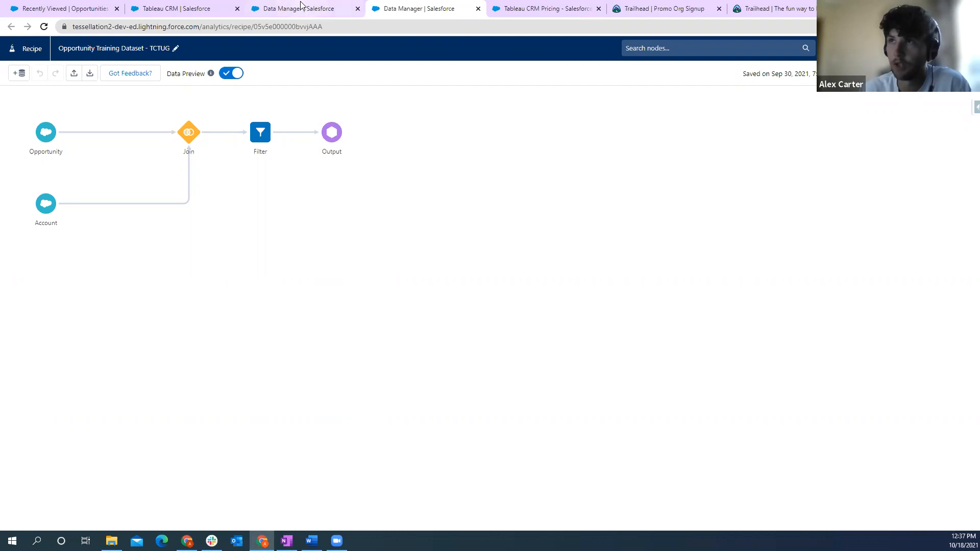
click(281, 9)
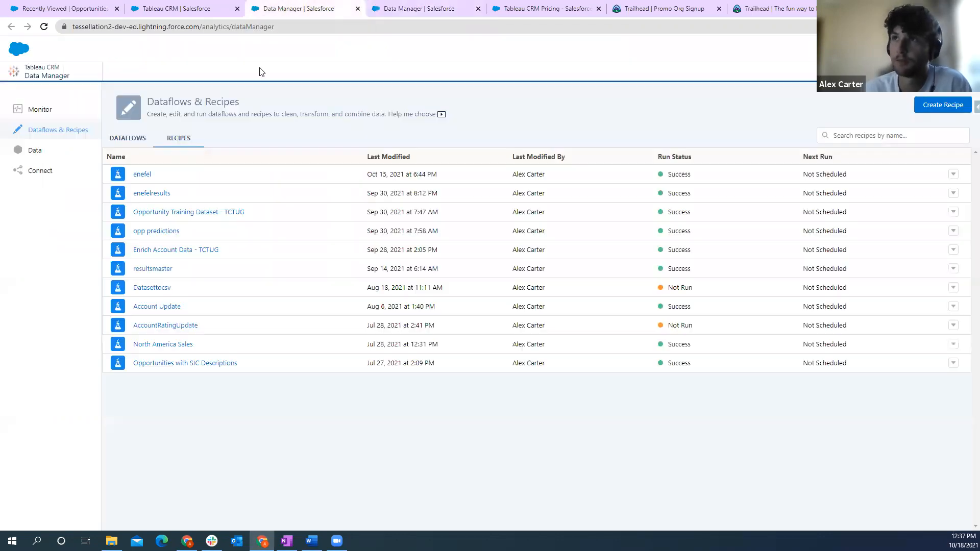
click(181, 11)
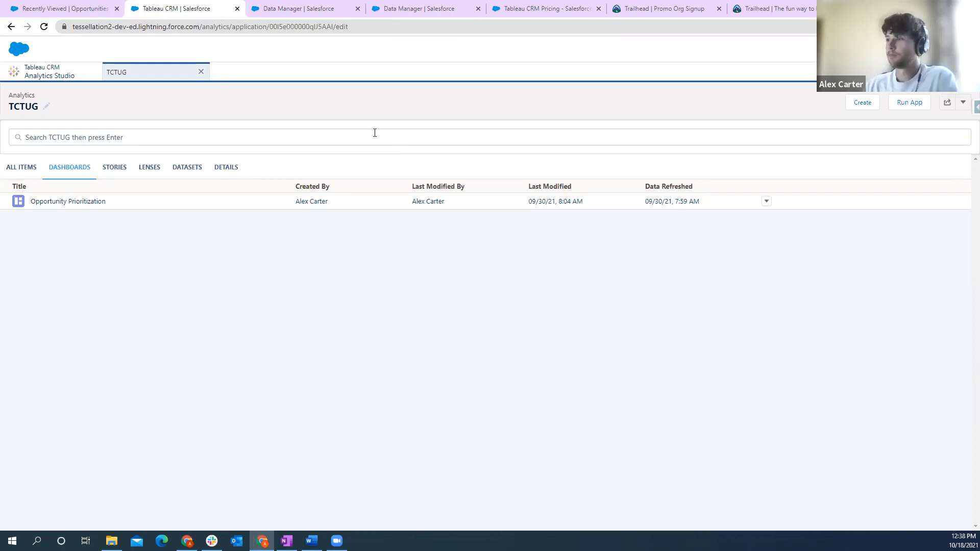
click(200, 72)
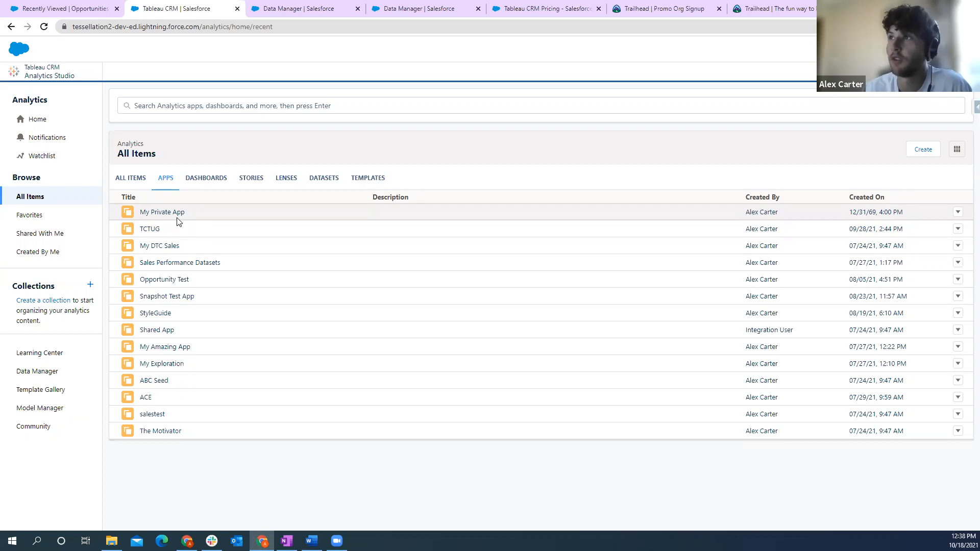
- Review the Tableau CRM pricing page, highlighting the Tableau CRM Growth and Tableau CRM Plus editions
click(541, 9)
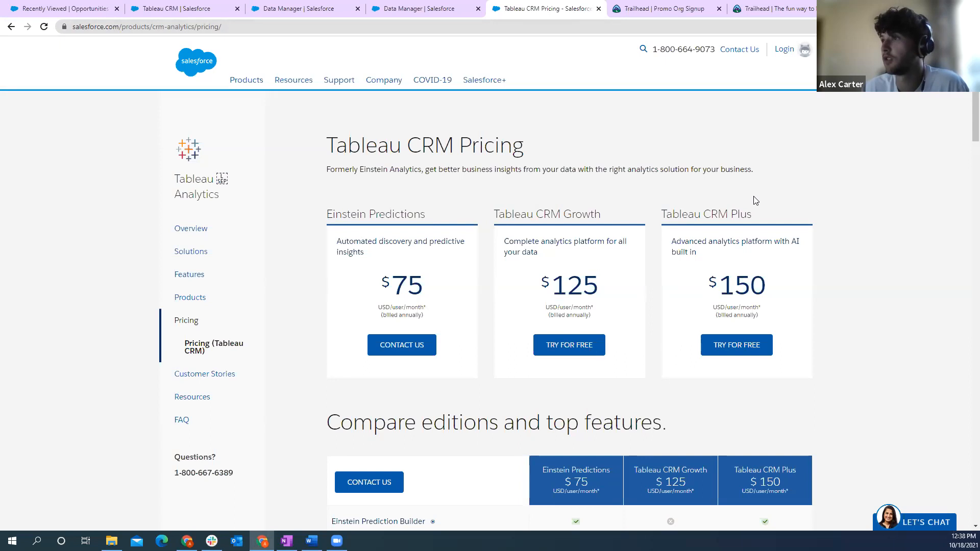
drag(602, 213, 496, 215)
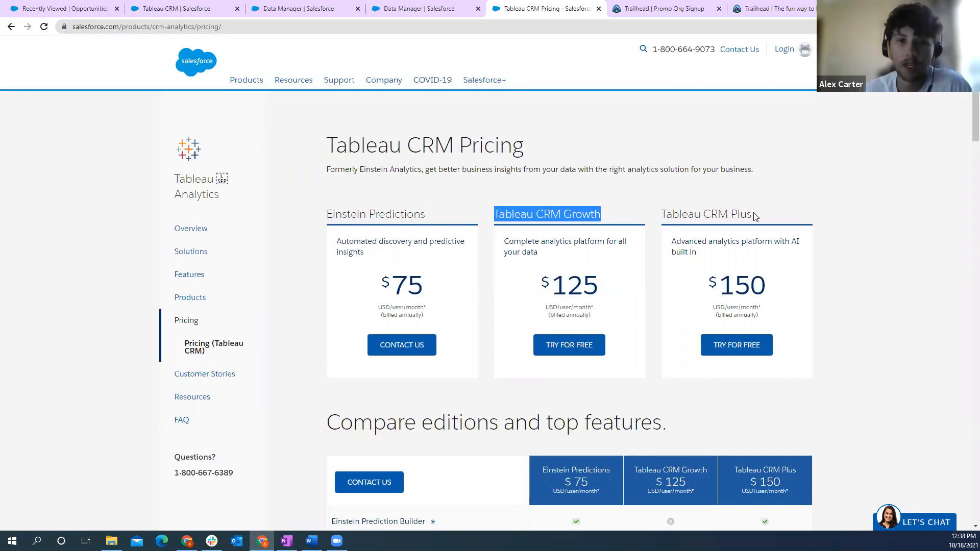
drag(754, 216, 661, 215)
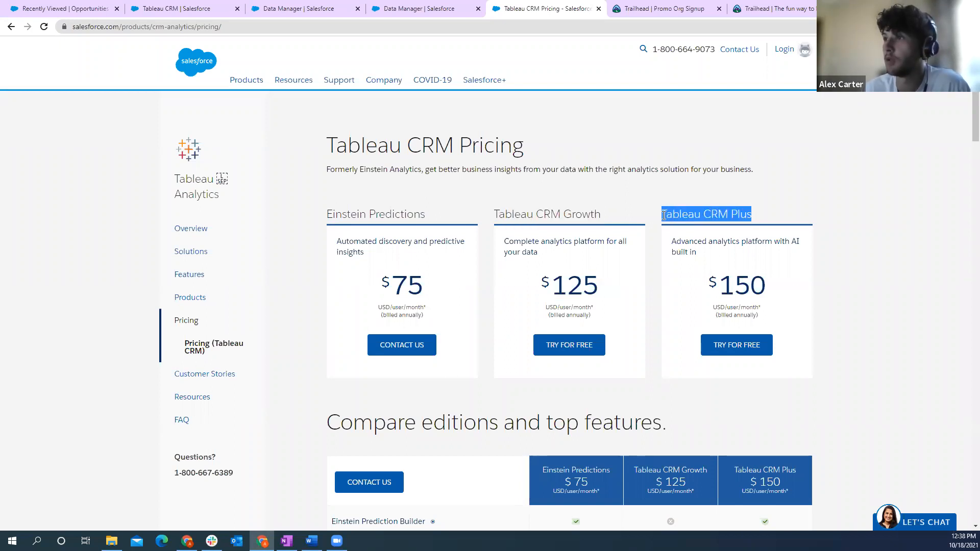
click(664, 215)
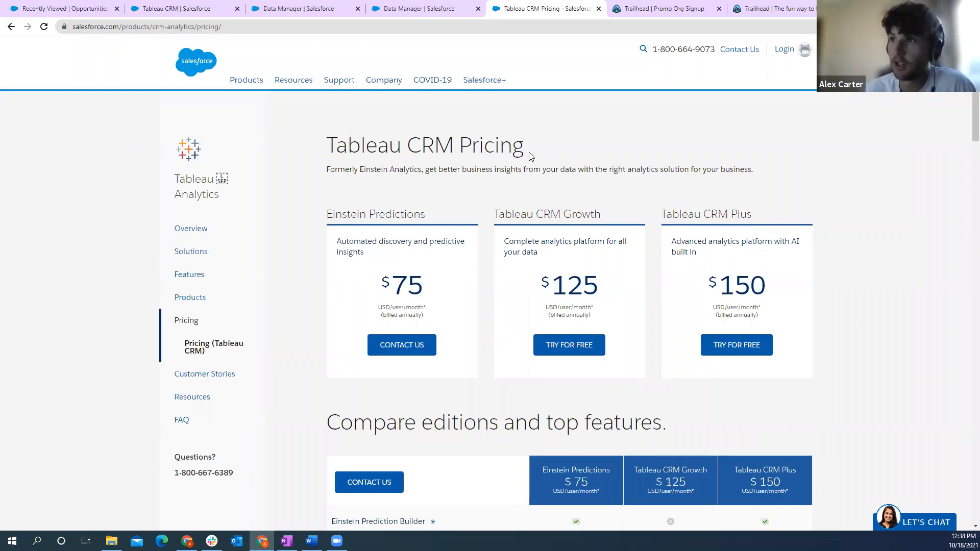
- Open the TCTUG app in Analytics Studio and start a new story from the Opportunity Dataset
click(228, 14)
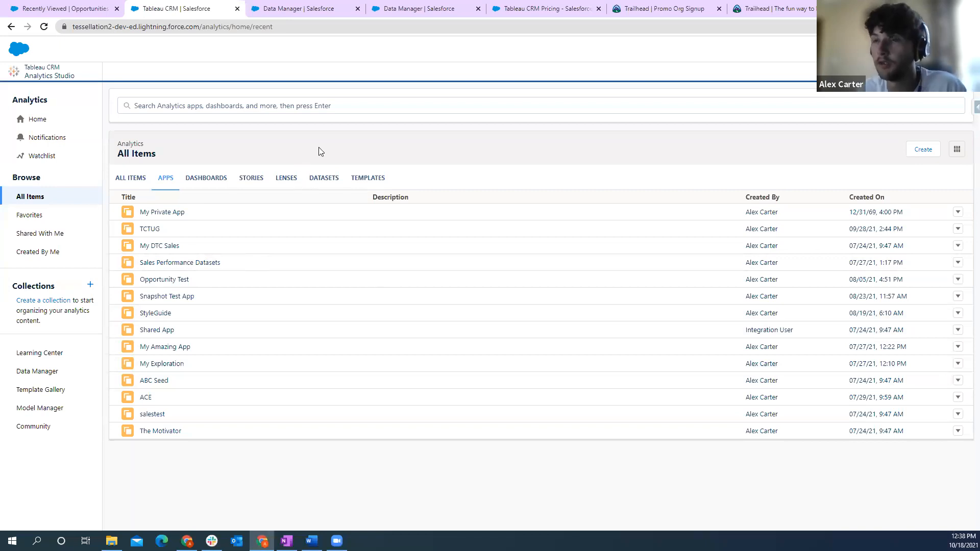
click(151, 229)
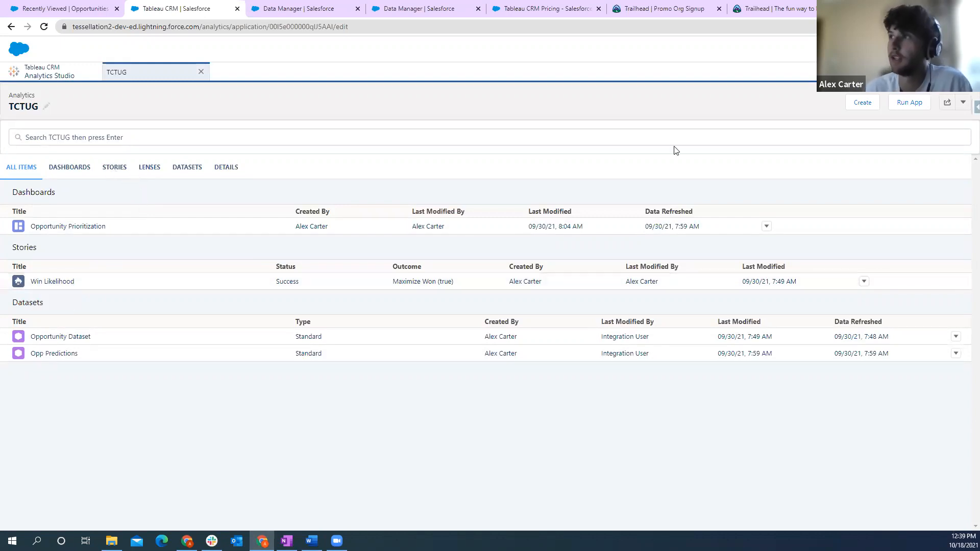
click(867, 103)
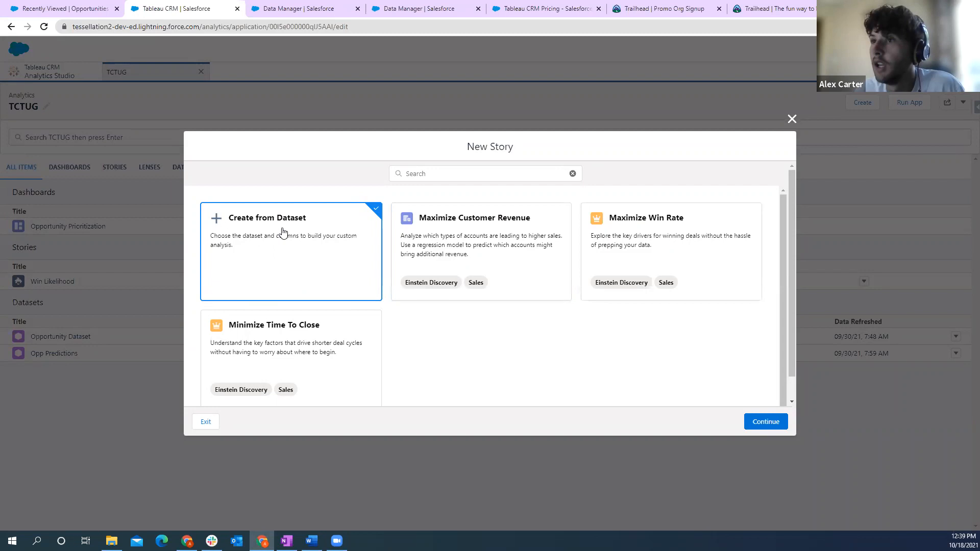
click(761, 422)
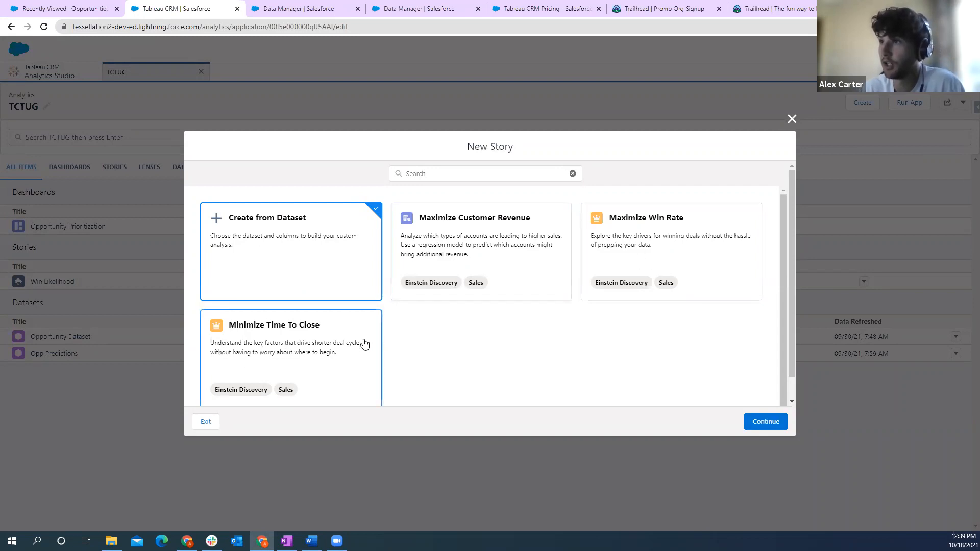
click(751, 422)
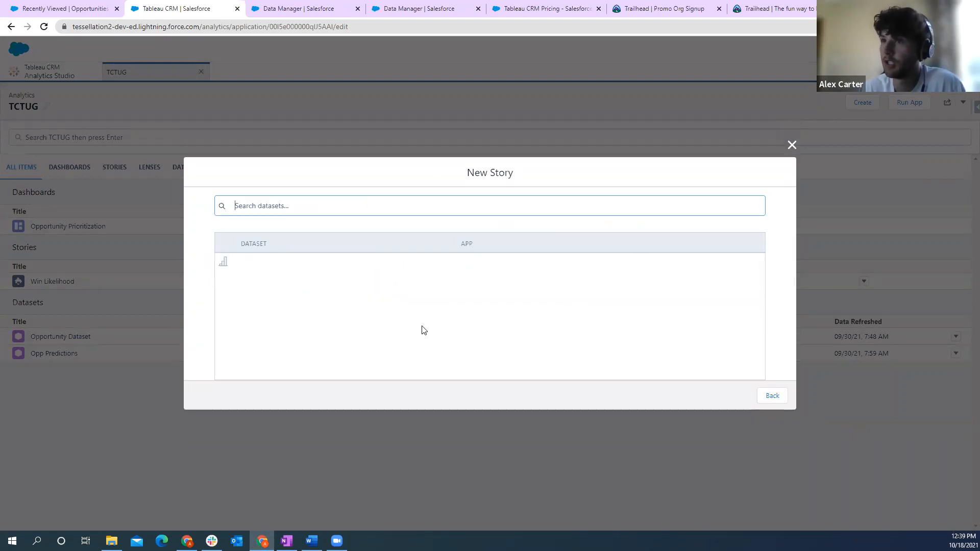
click(282, 241)
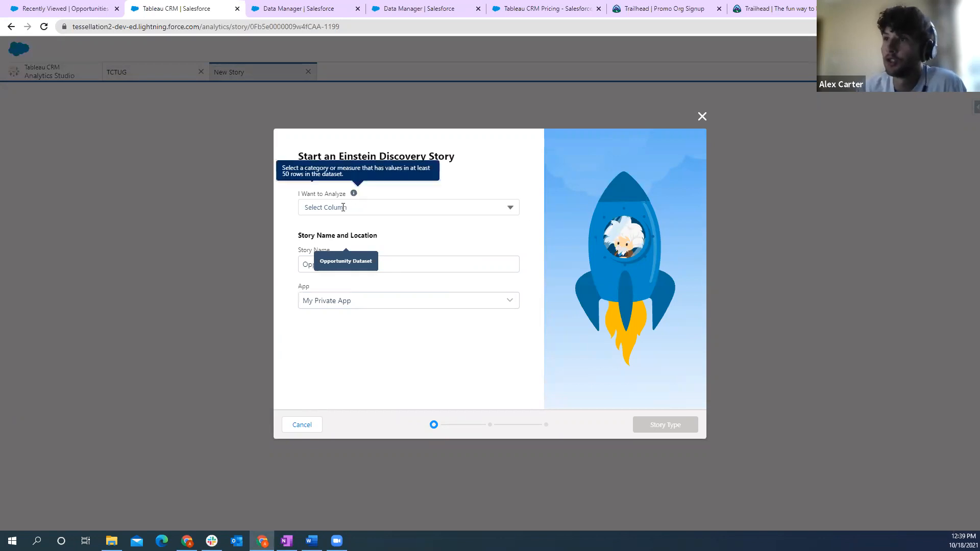
- Set the story goal to analyze Won and maximize Won: true, and proceed to the story type
click(510, 209)
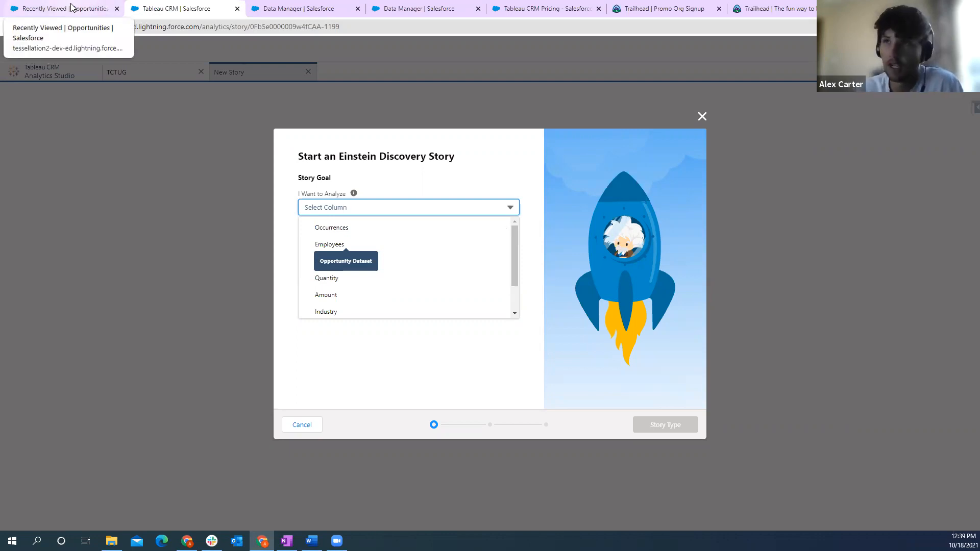
drag(516, 242, 513, 279)
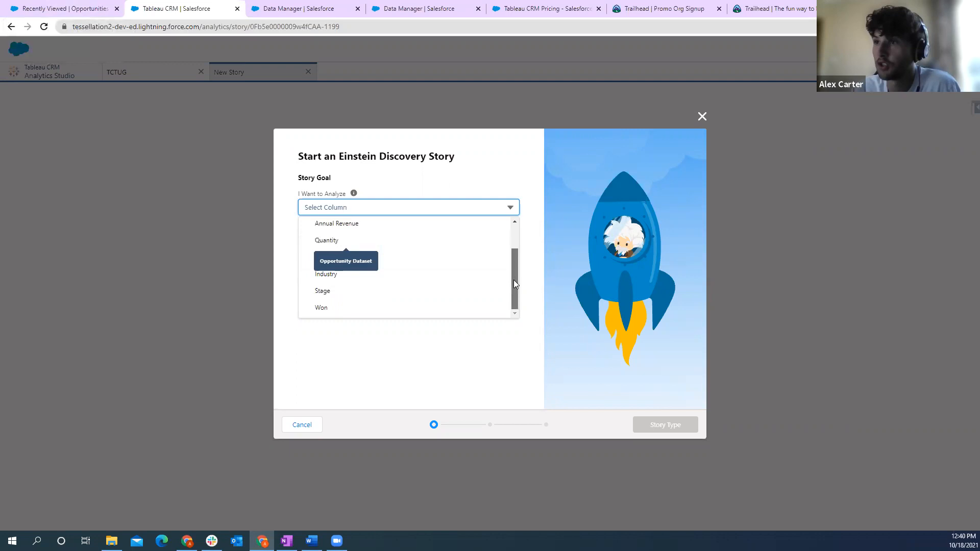
click(332, 310)
click(463, 277)
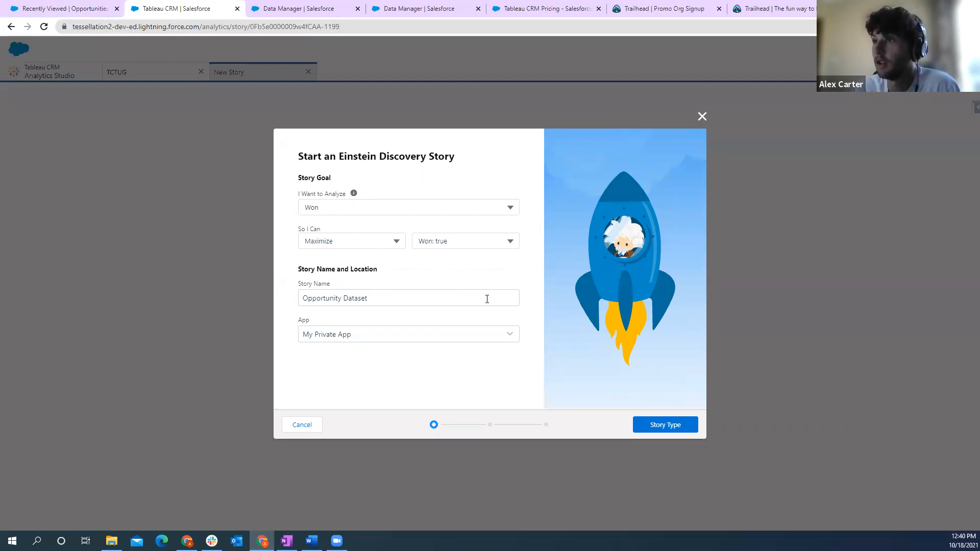
click(662, 424)
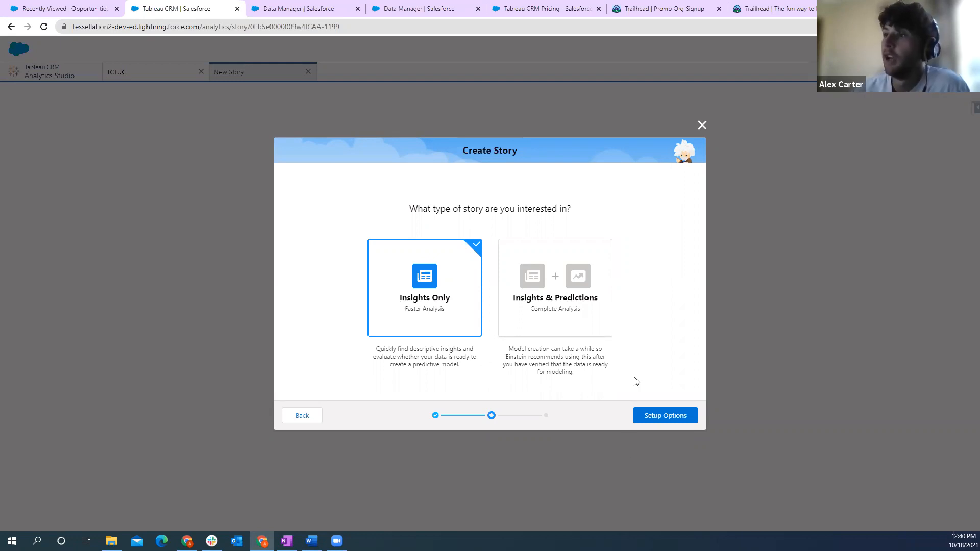
- Create the story with the Insights & Predictions type and automated field selection
click(584, 309)
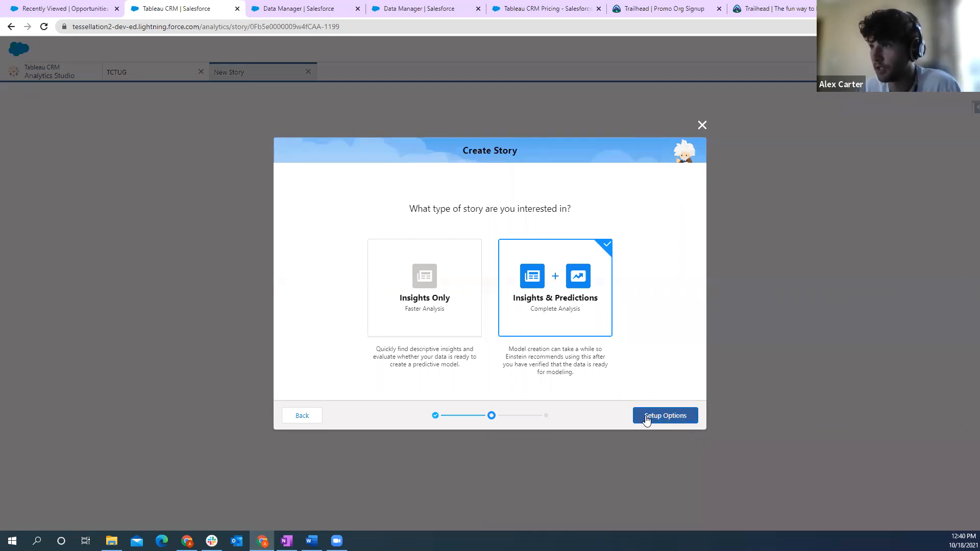
click(678, 417)
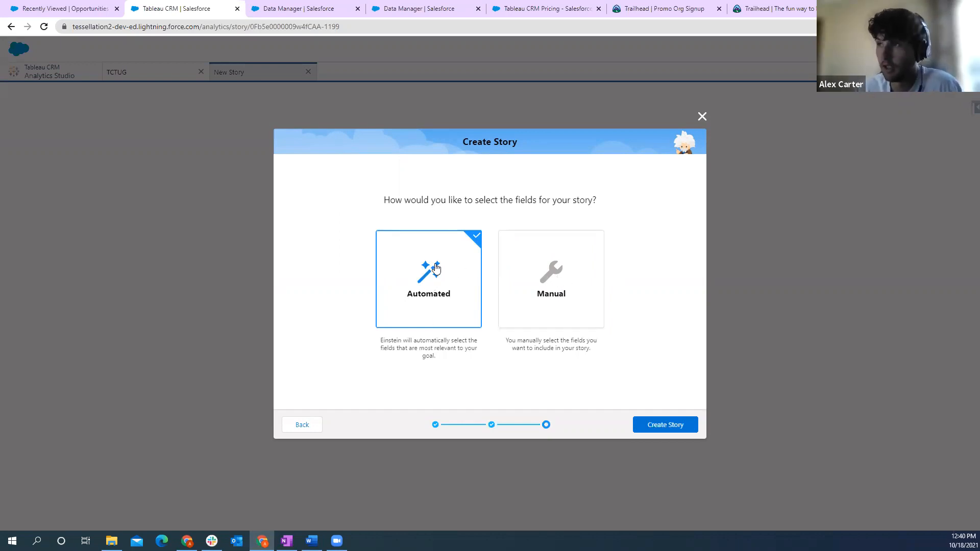
click(531, 278)
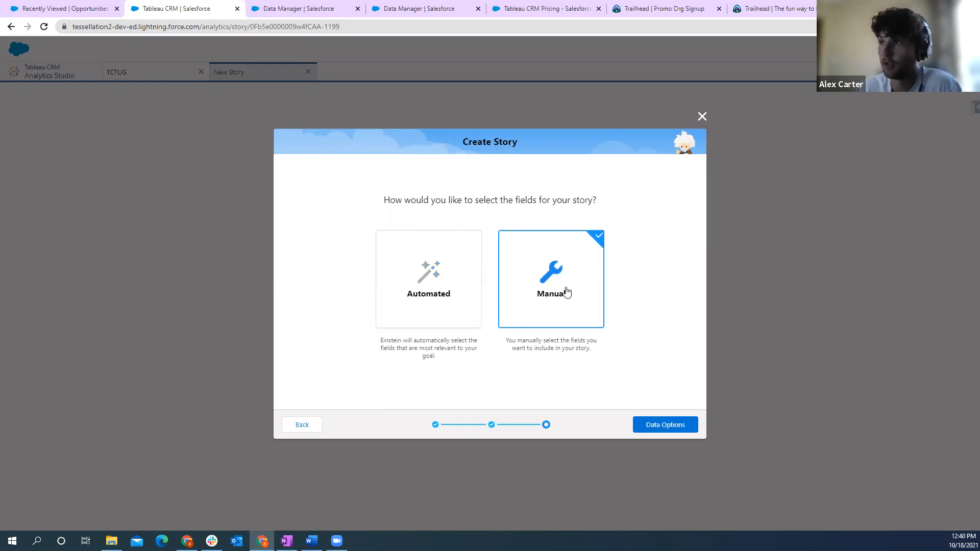
click(456, 278)
click(678, 426)
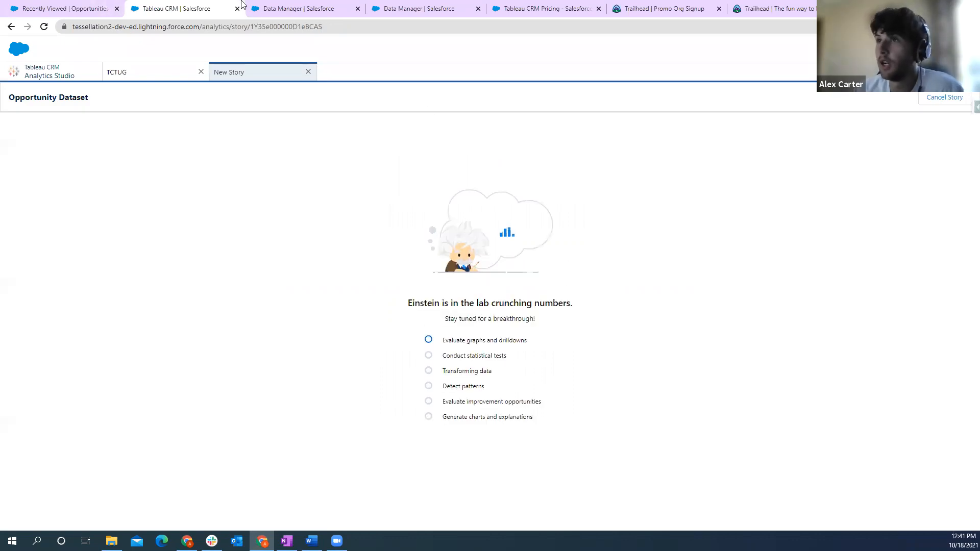
- Close the new story and open the Win Likelihood story to examine its top insights on Won by Lead Source
click(308, 72)
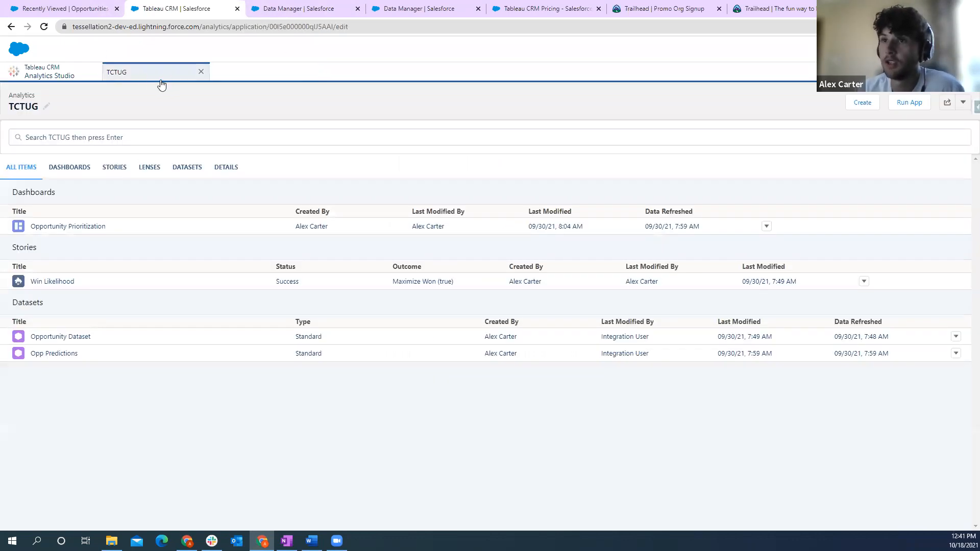
click(60, 282)
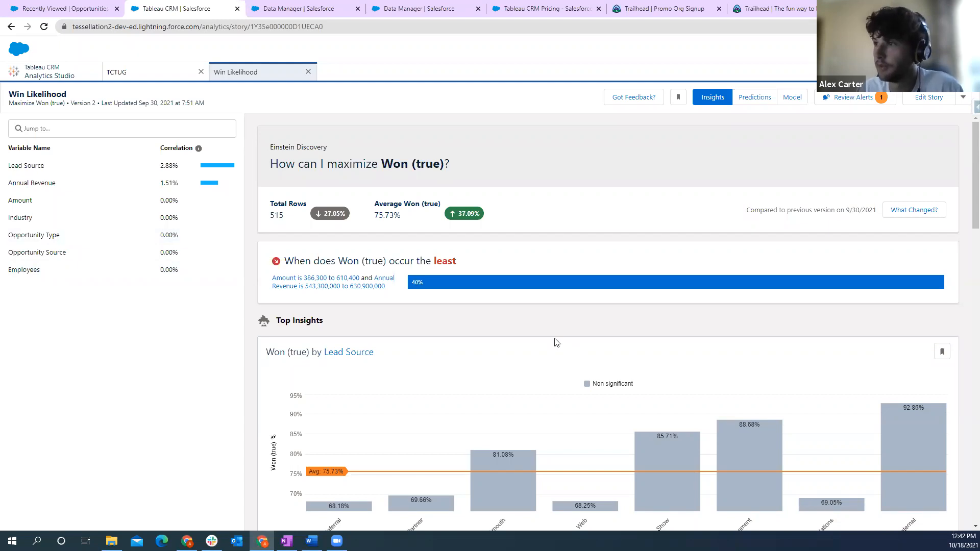
scroll(556, 303, down, 2)
scroll(580, 315, down, 1)
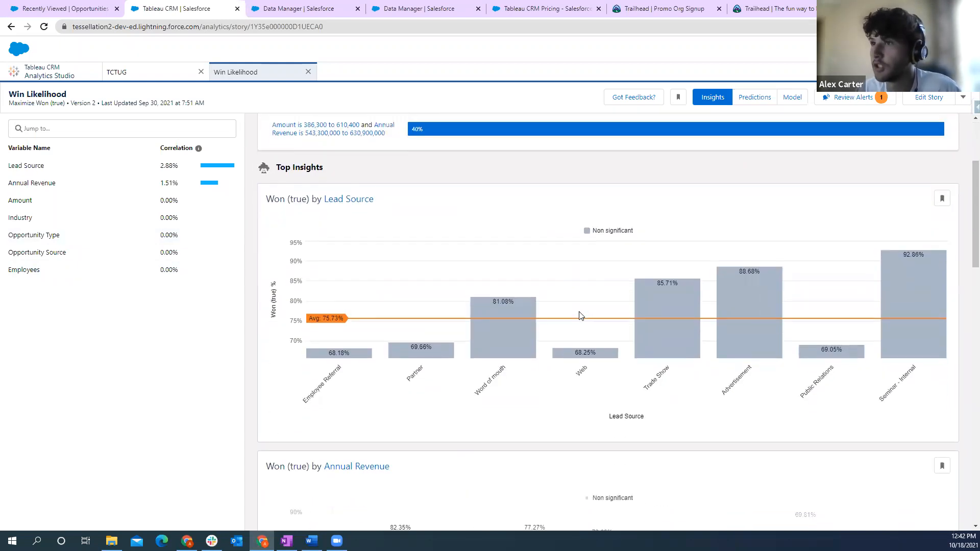
- Examine the Win Likelihood story's insights on when Won (true) occurs least and how Lead Source, Annual Revenue and Amount affect it
scroll(487, 286, up, 3)
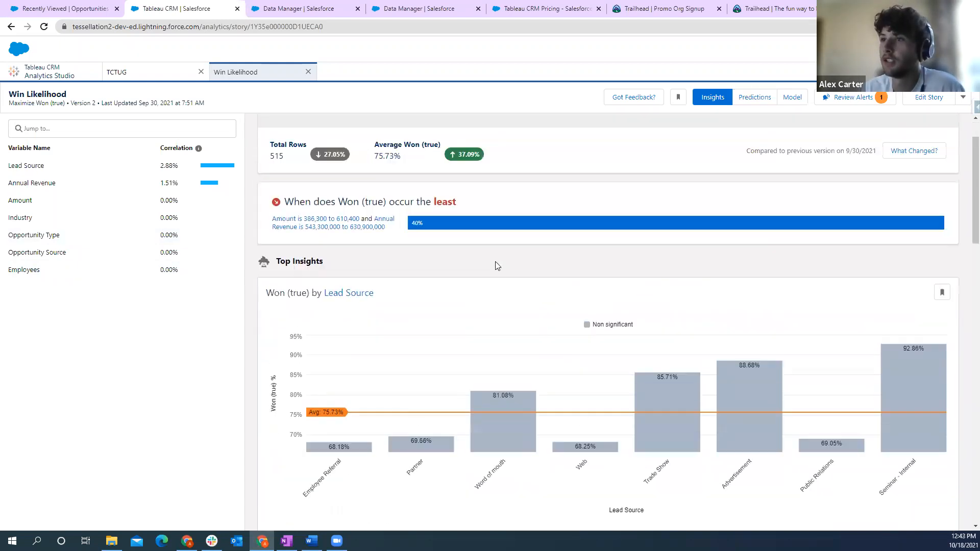
scroll(332, 306, down, 1)
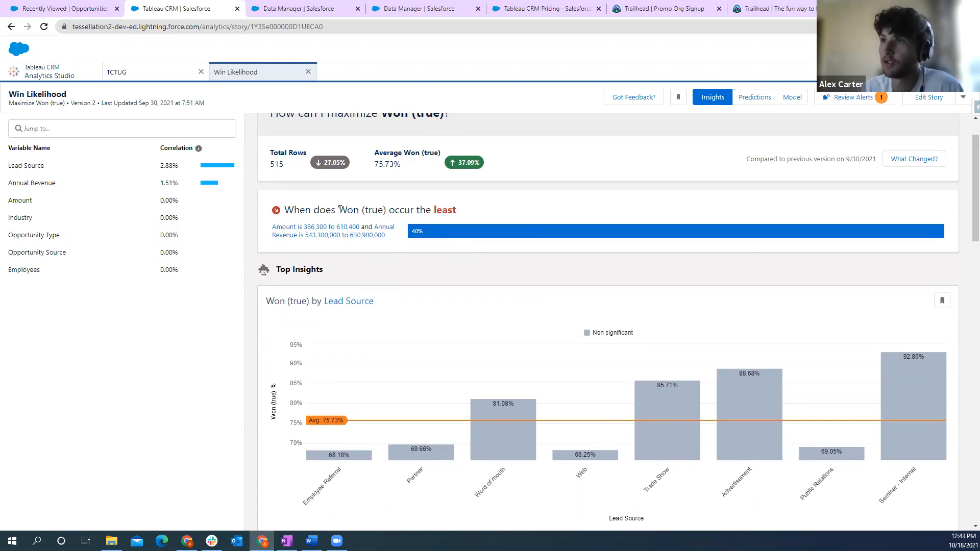
drag(340, 209, 385, 213)
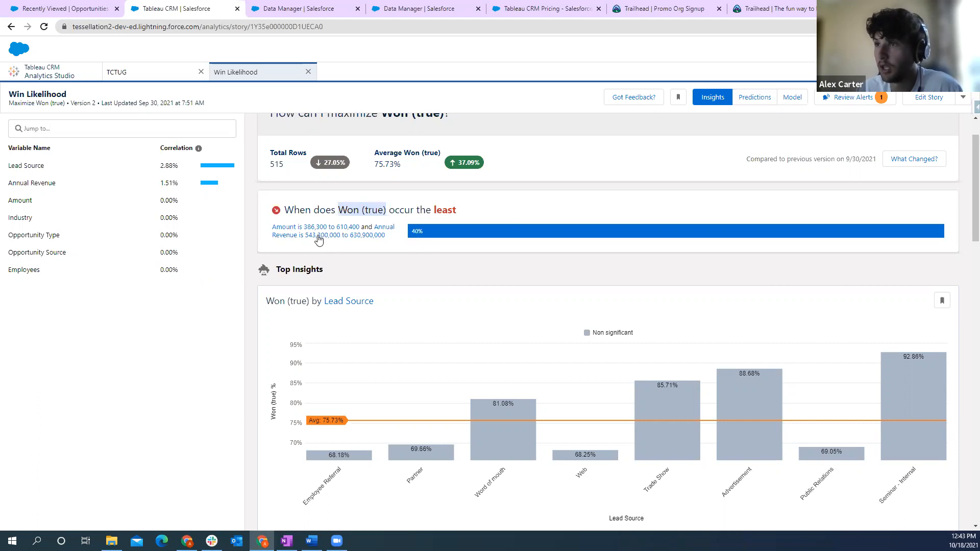
scroll(507, 305, down, 2)
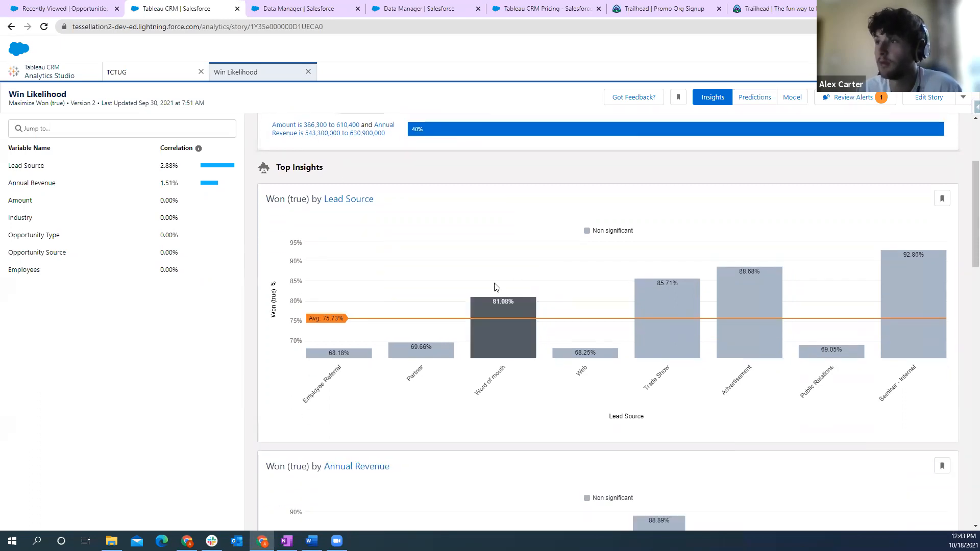
scroll(581, 342, down, 4)
scroll(605, 351, down, 8)
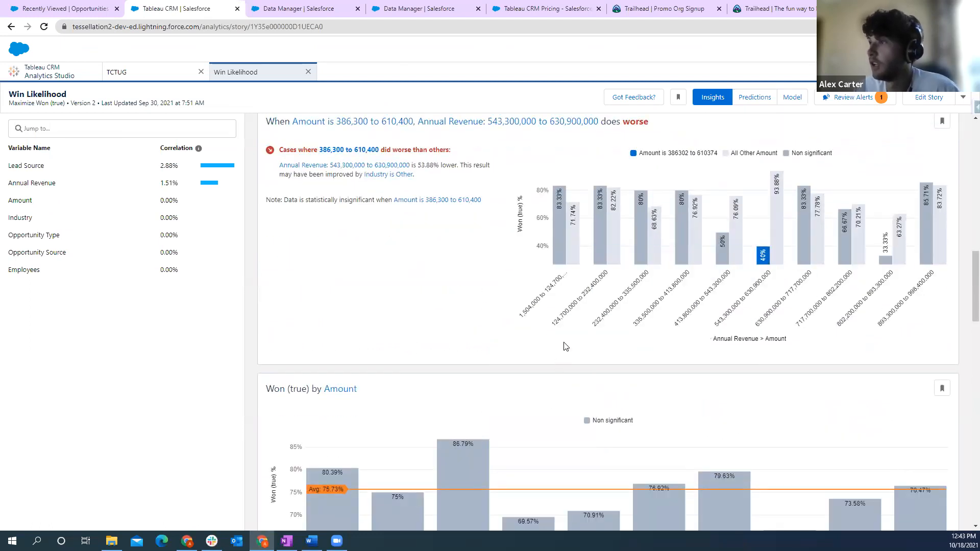
scroll(564, 344, up, 5)
scroll(644, 335, down, 4)
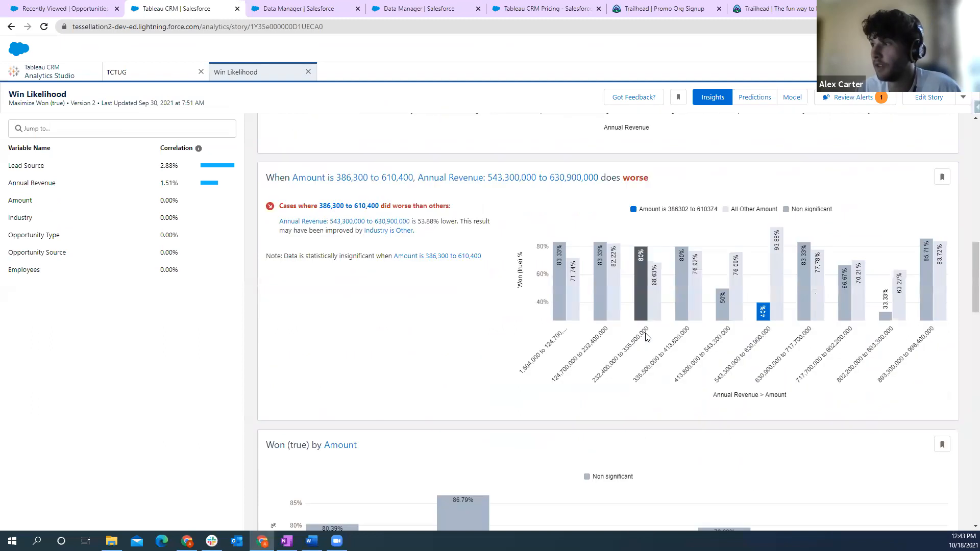
scroll(645, 335, down, 7)
scroll(652, 332, up, 9)
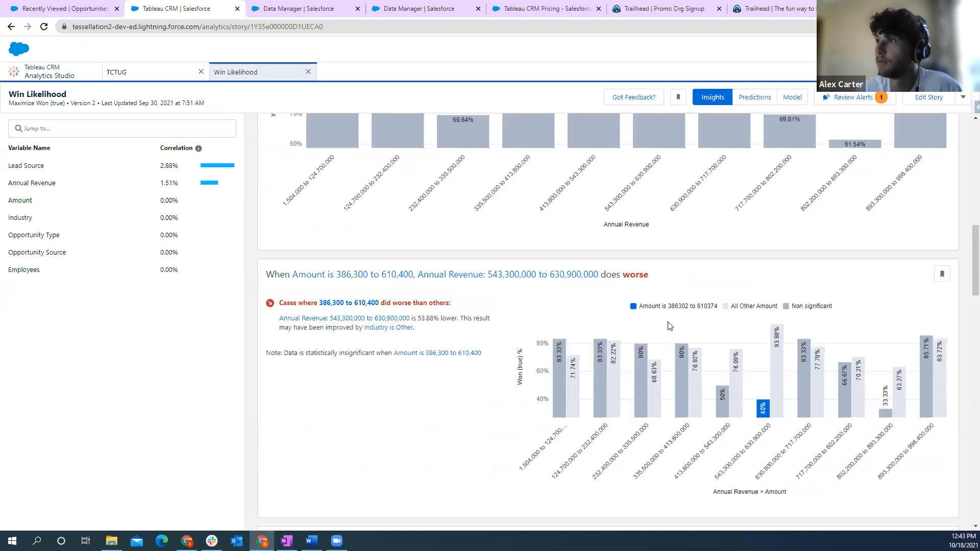
scroll(670, 327, up, 15)
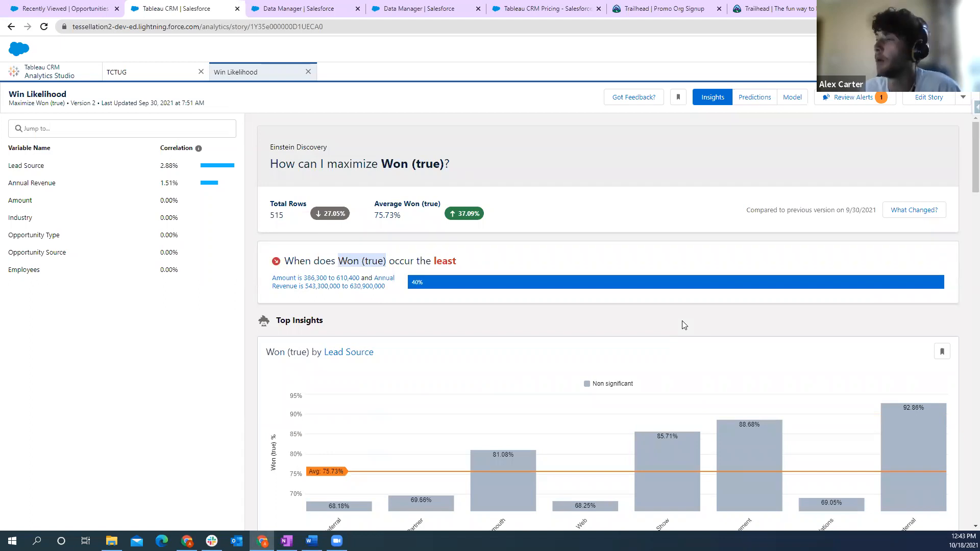
- Review the Win Likelihood model's metrics in its Overview, Model Evaluation and Prediction Examination pages
click(798, 101)
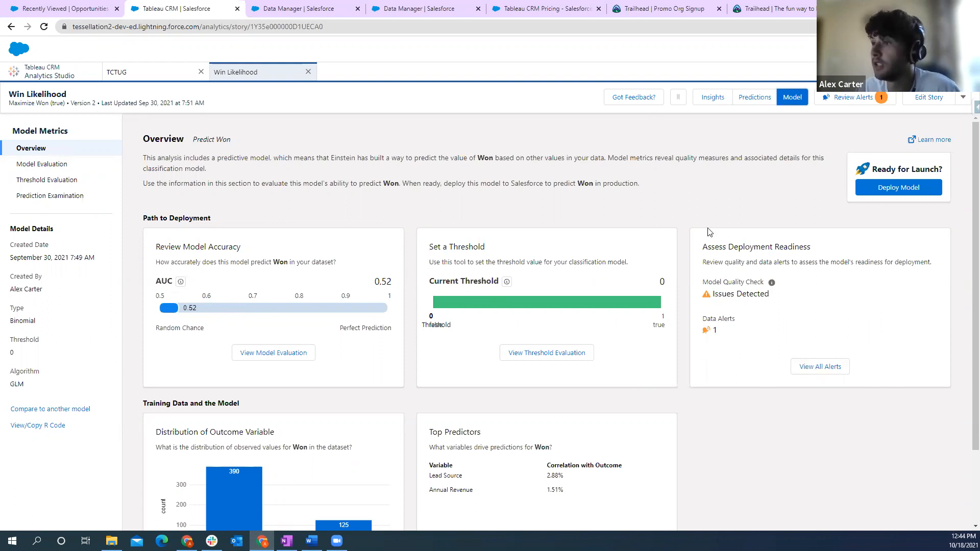
scroll(463, 267, down, 2)
scroll(543, 225, up, 2)
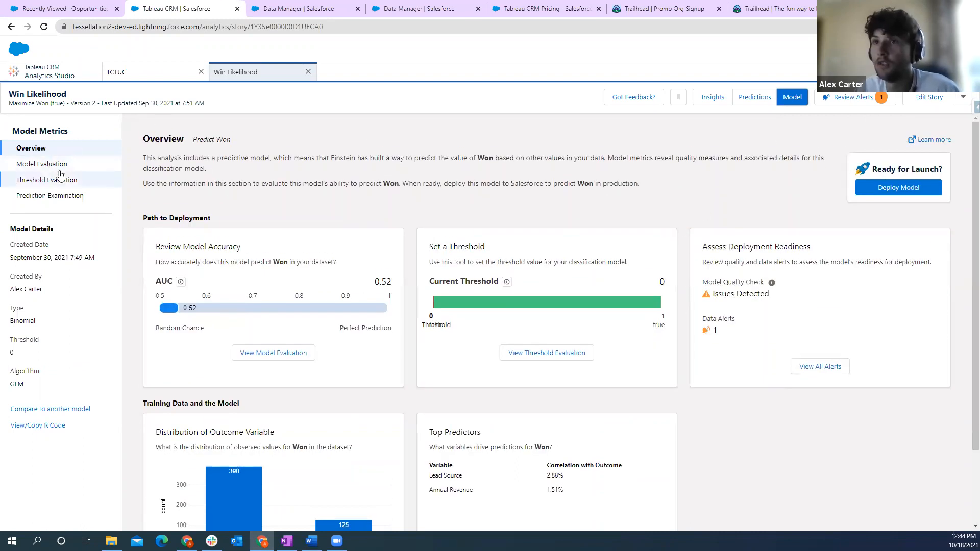
click(53, 165)
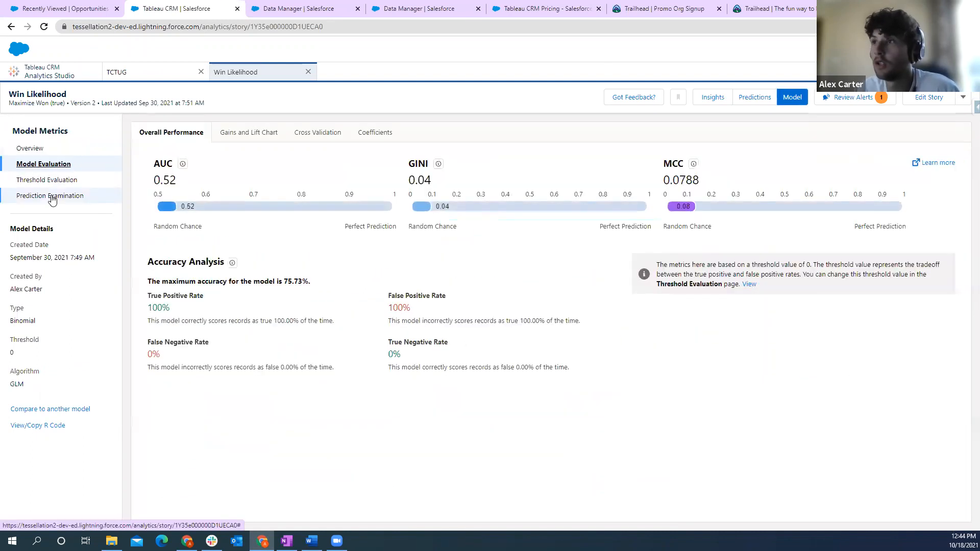
click(52, 197)
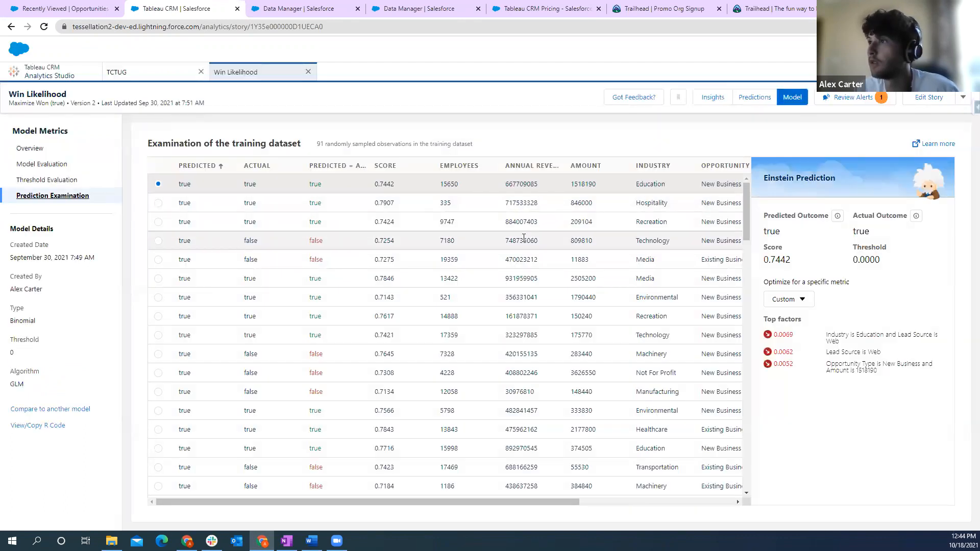
- Open the Win Likelihood story's settings to view the available algorithms, and close them without updating the story
click(928, 99)
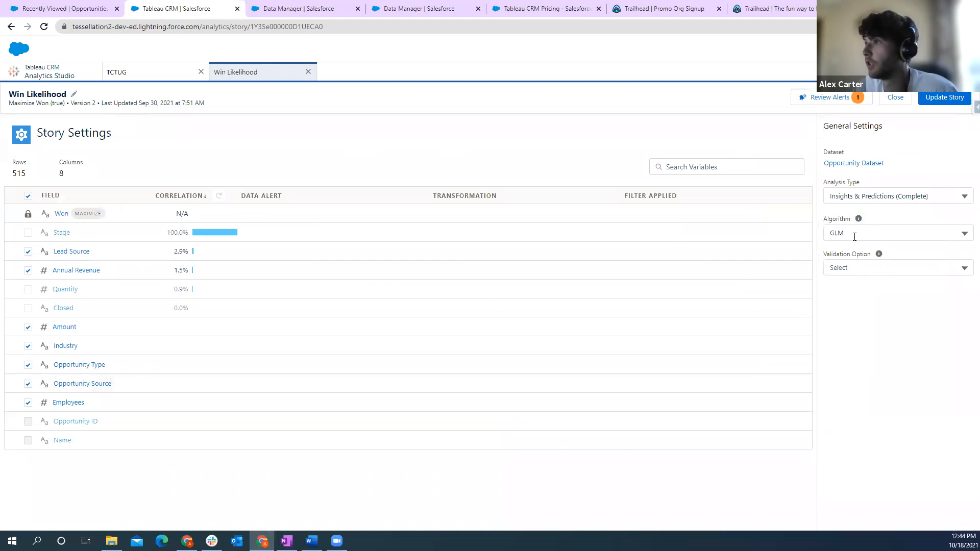
click(965, 235)
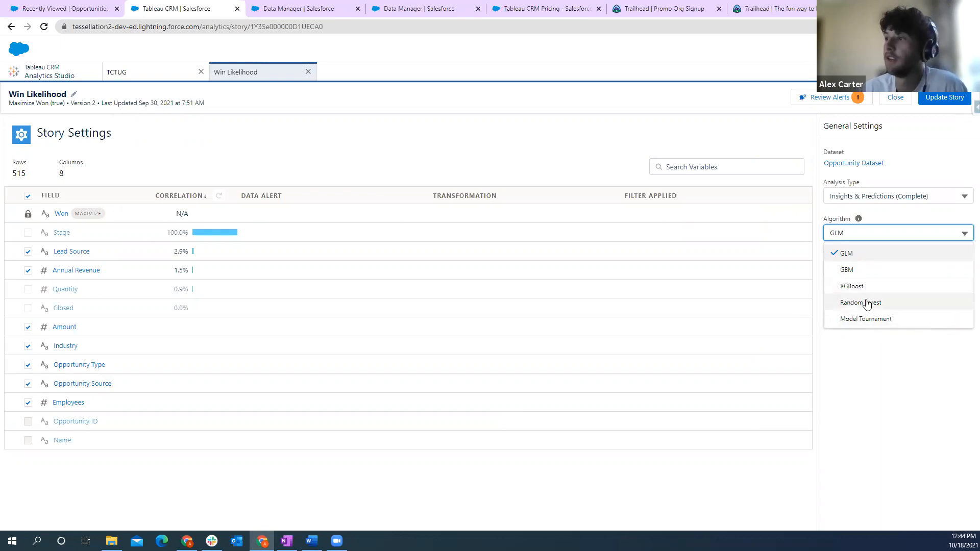
click(866, 343)
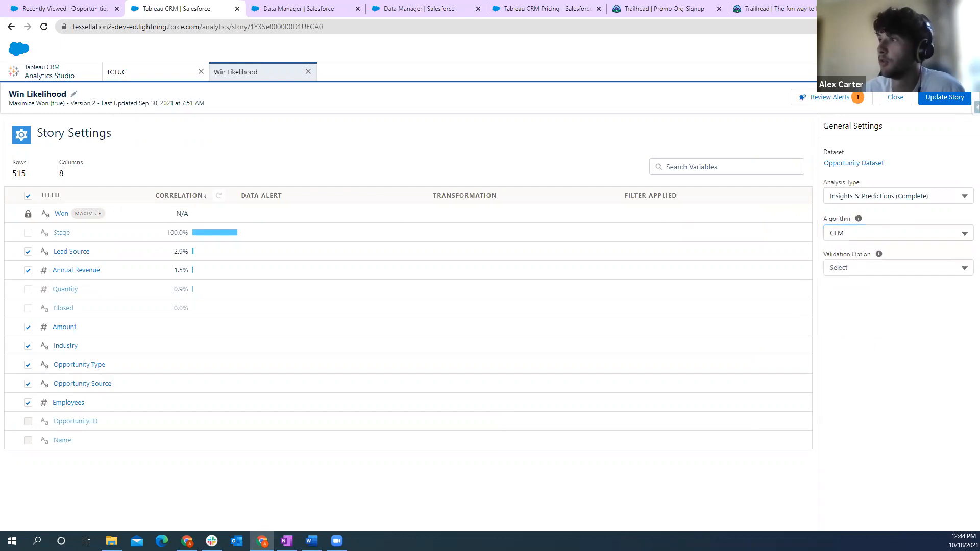
click(896, 98)
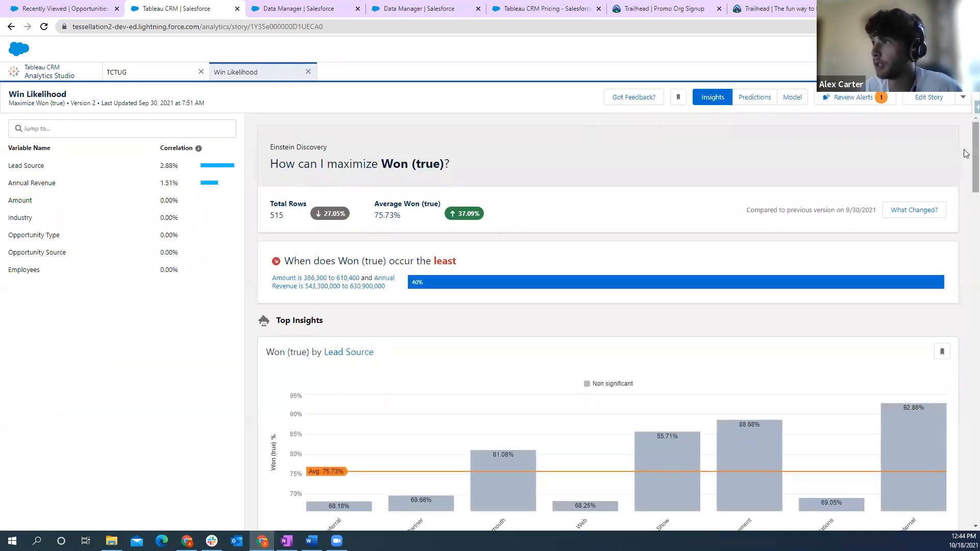
- Return to the model's Prediction Examination and inspect the score of the first training record
click(792, 97)
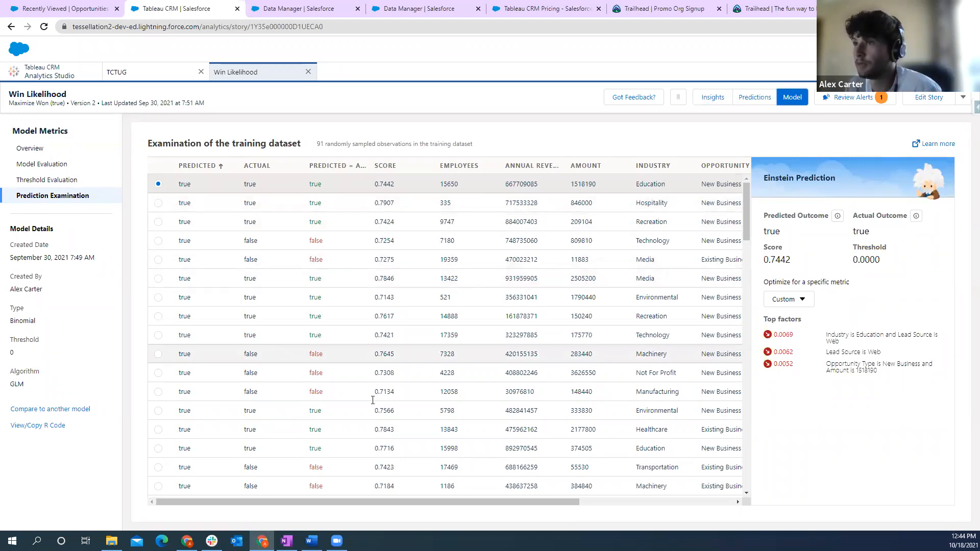
mouse_move(369, 499)
mouse_down()
mouse_move(599, 502)
mouse_move(368, 500)
mouse_up()
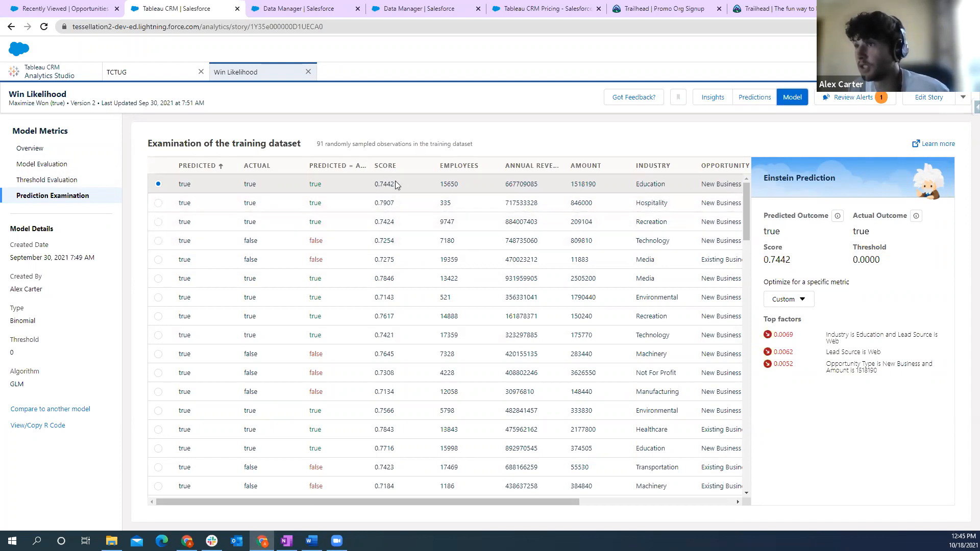
drag(368, 184, 388, 185)
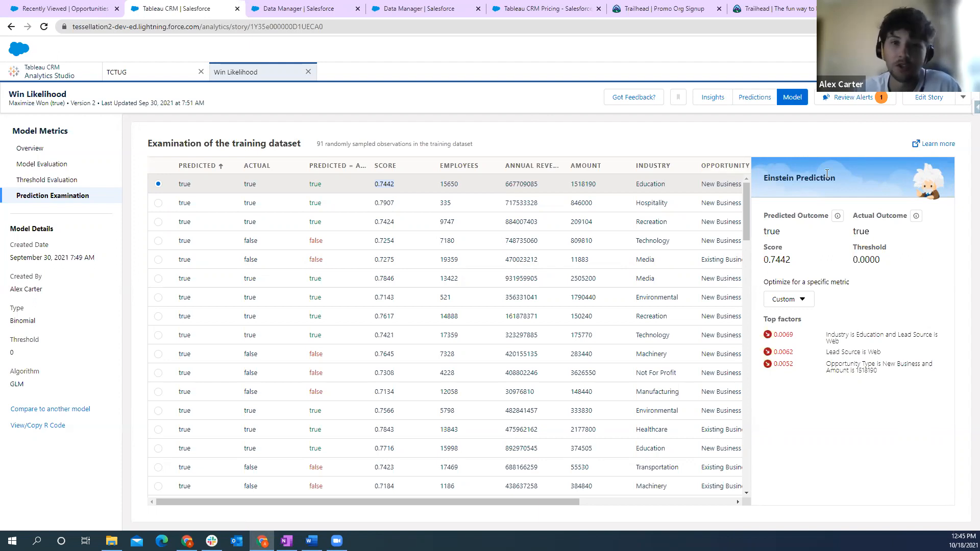
- Start deploying the model as a new model within a new prediction definition, with the option to connect to a Salesforce object
click(961, 98)
click(942, 136)
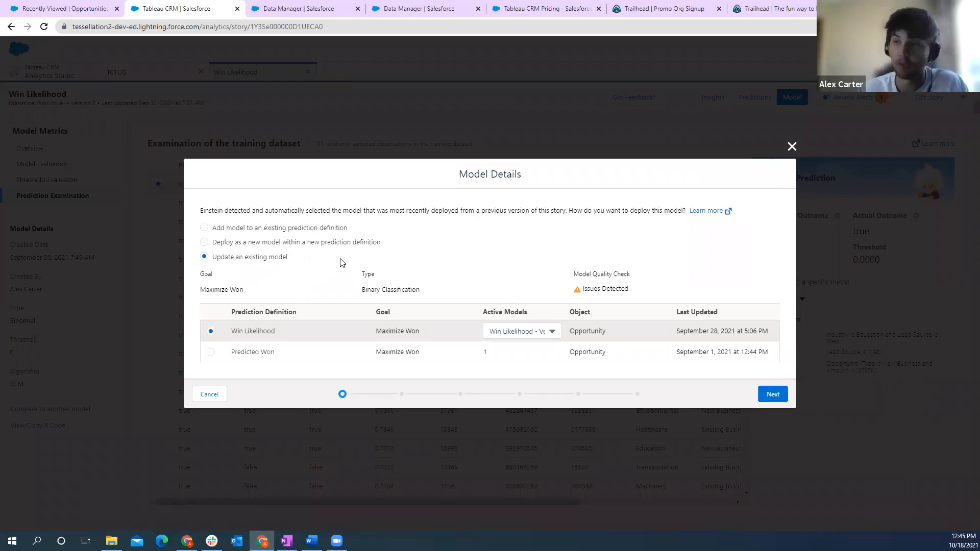
click(205, 243)
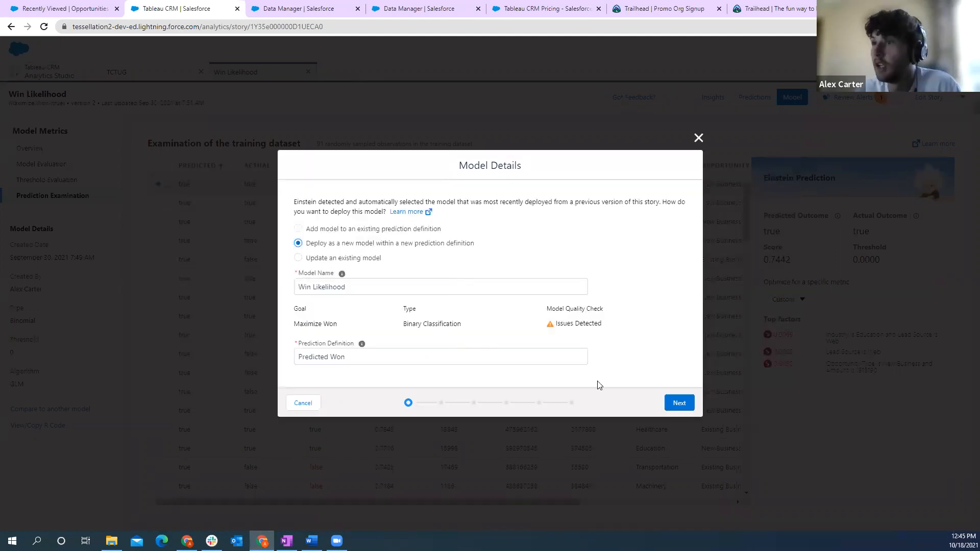
click(678, 403)
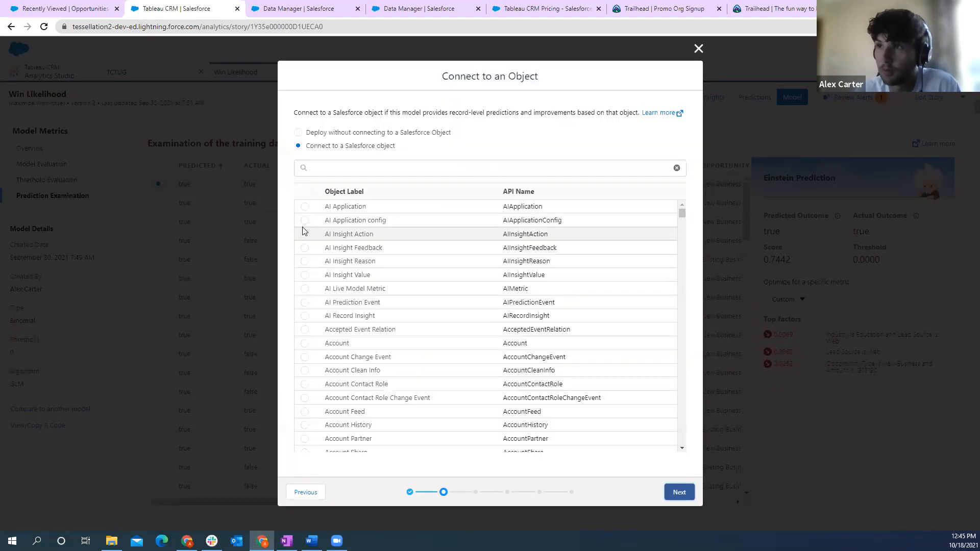
click(298, 133)
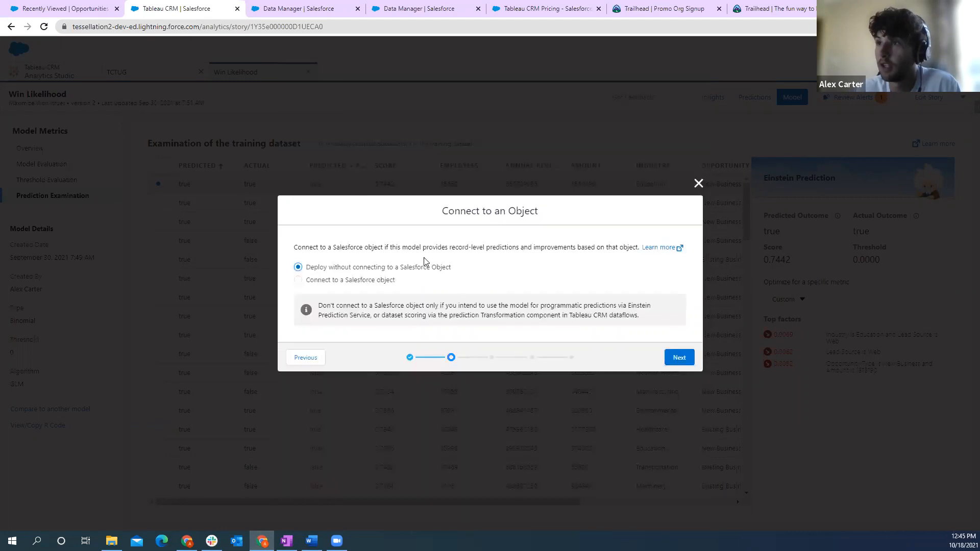
click(298, 281)
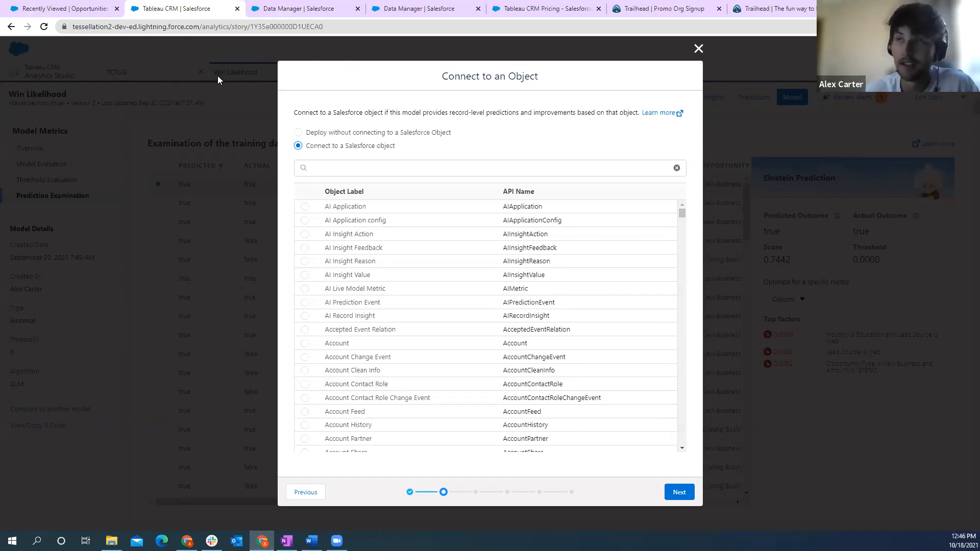
- Review the Einstein Predictions on the first recently viewed opportunity and its linked account, and return to the model deployment
click(78, 11)
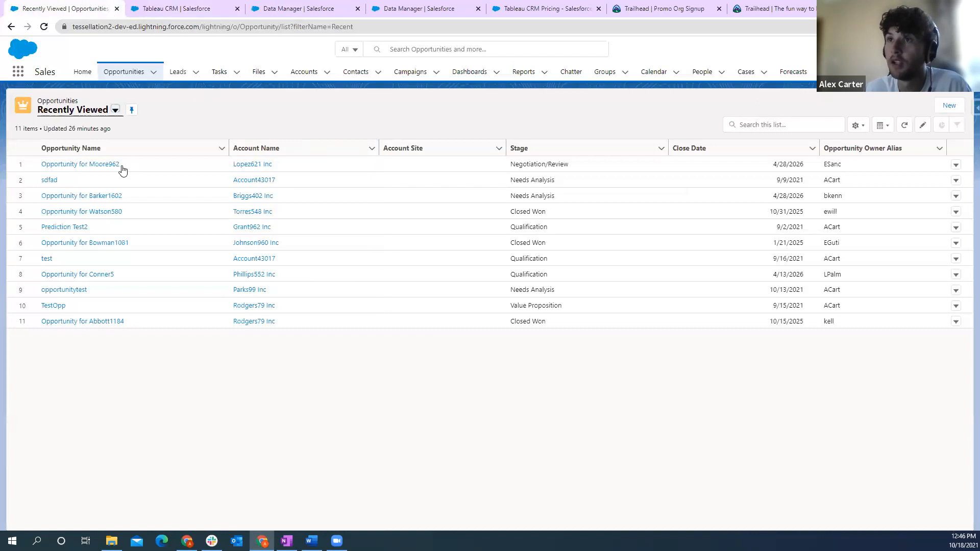
click(79, 165)
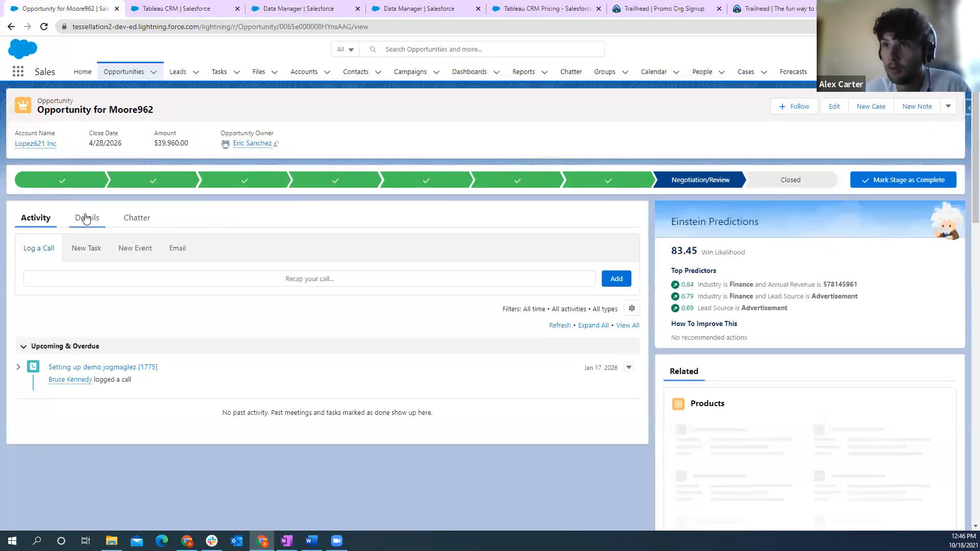
click(88, 218)
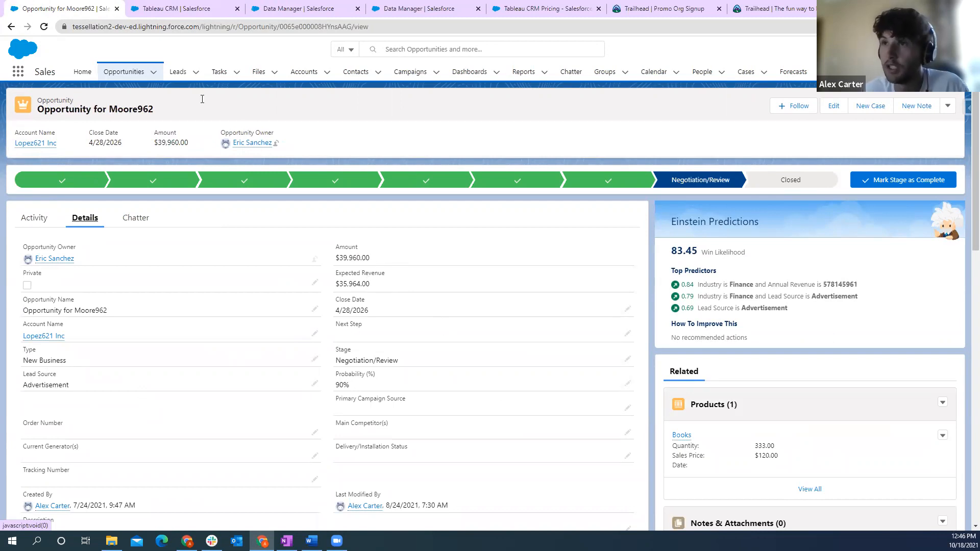
click(44, 336)
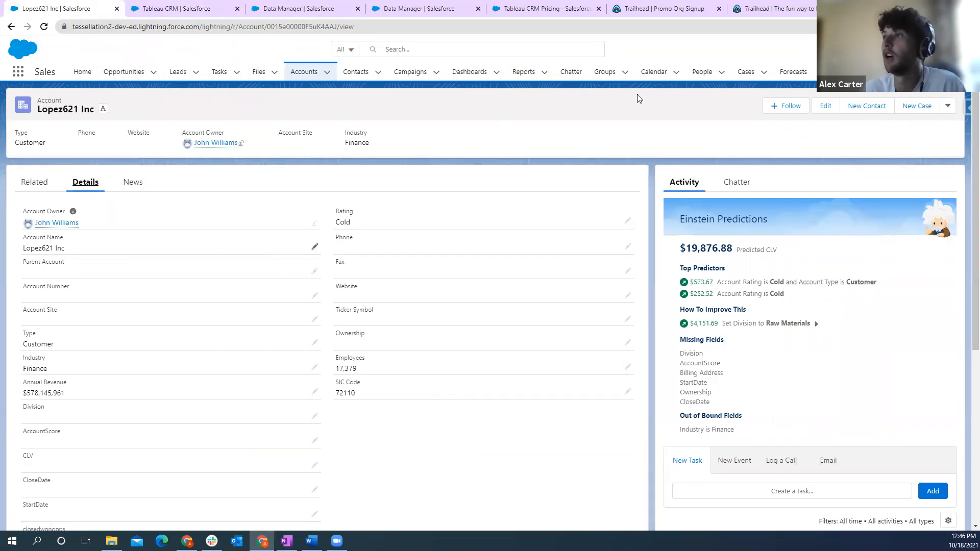
click(429, 9)
click(306, 9)
click(178, 9)
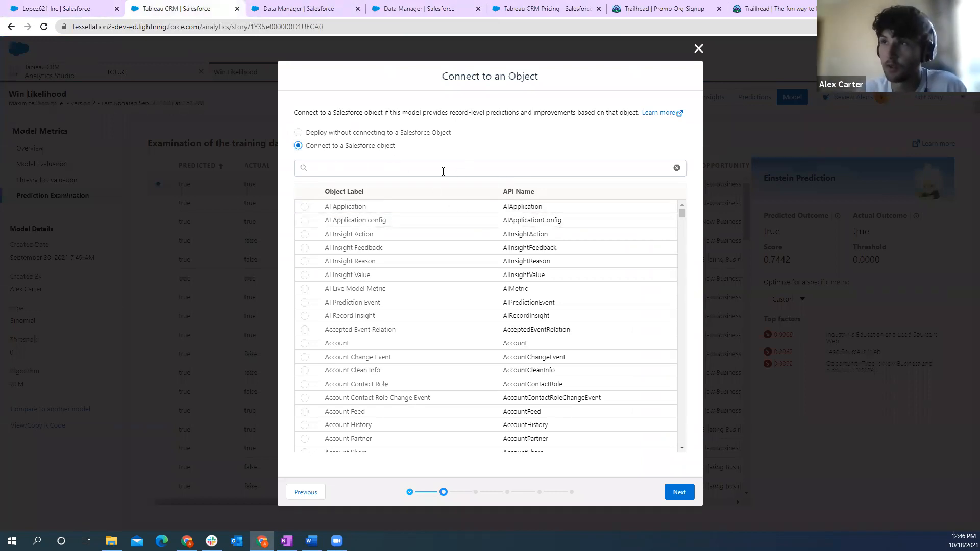
- Connect the model to the Salesforce Opportunity object and proceed to mapping the model variables
click(298, 134)
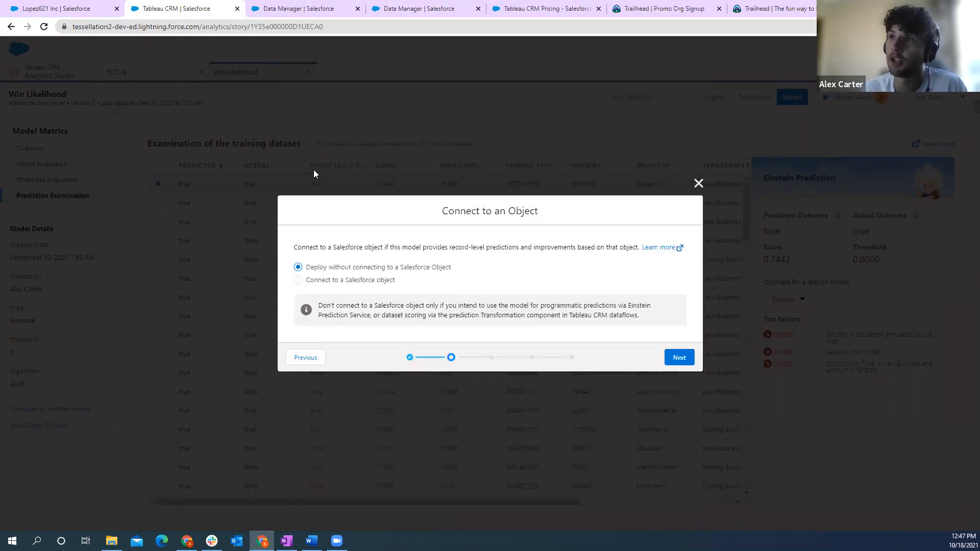
click(299, 281)
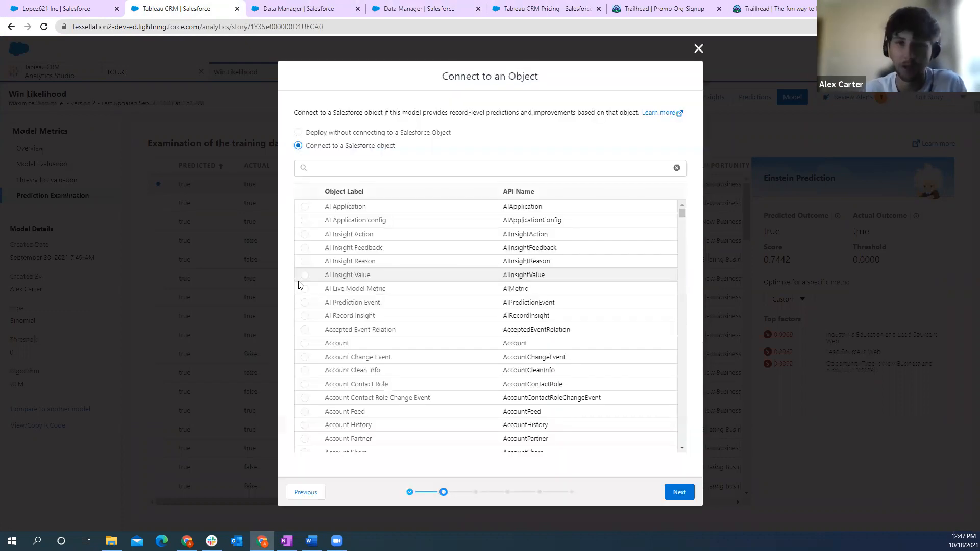
click(366, 167)
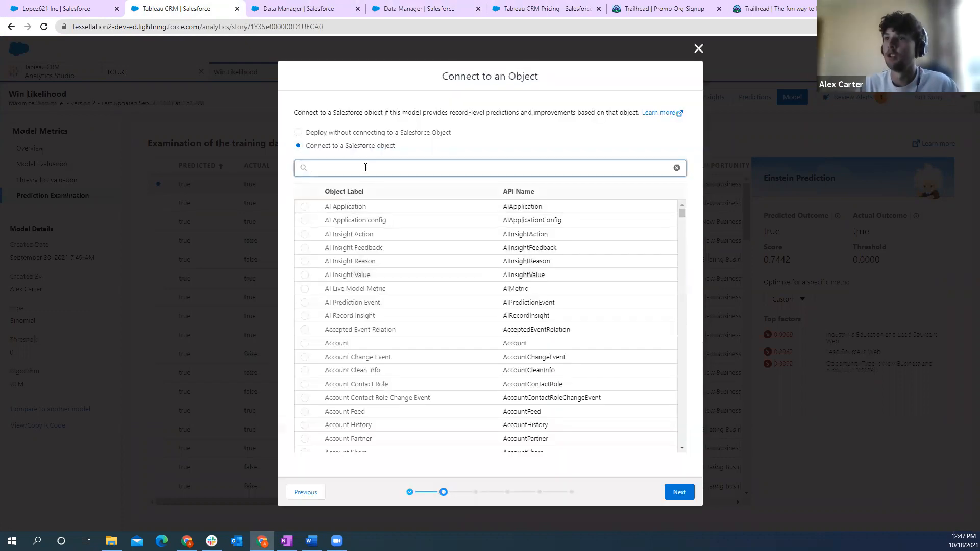
text(oppo)
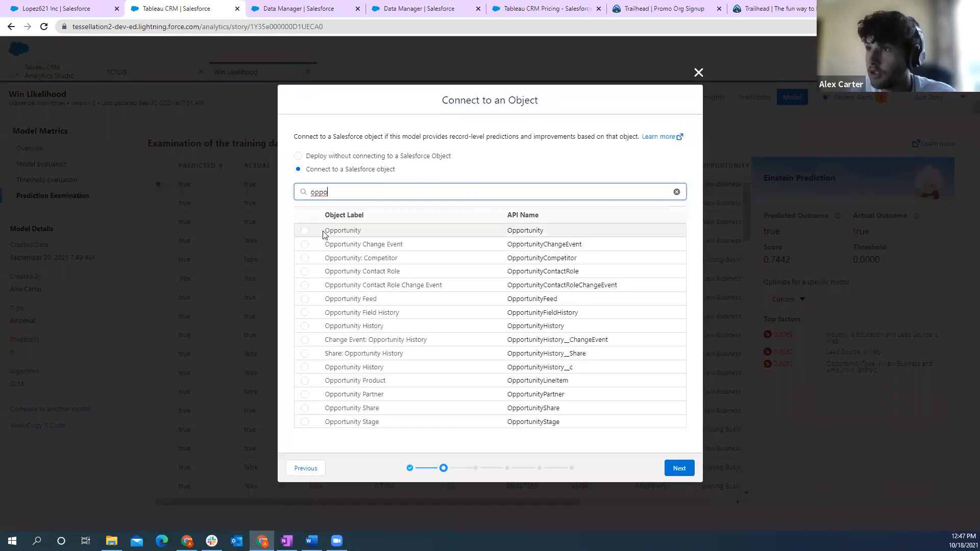
click(304, 232)
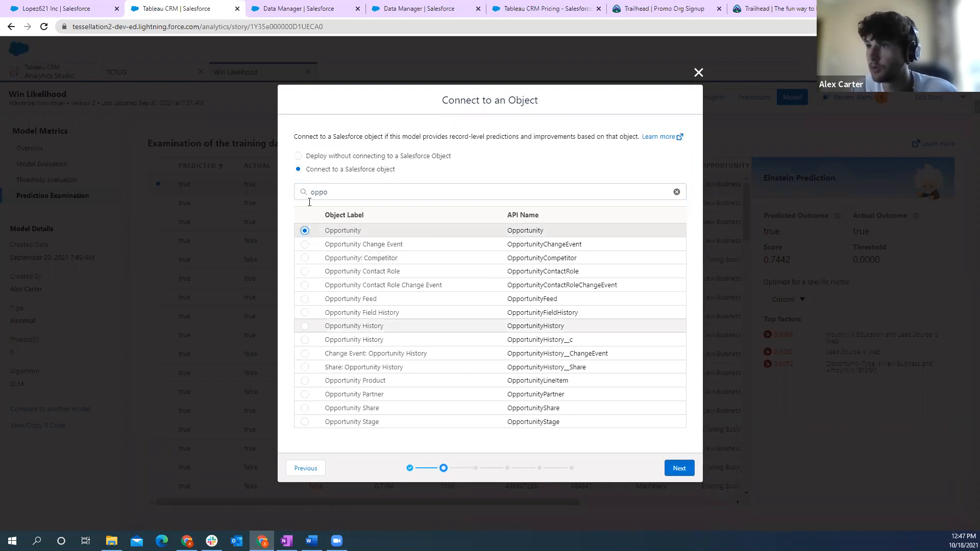
click(675, 466)
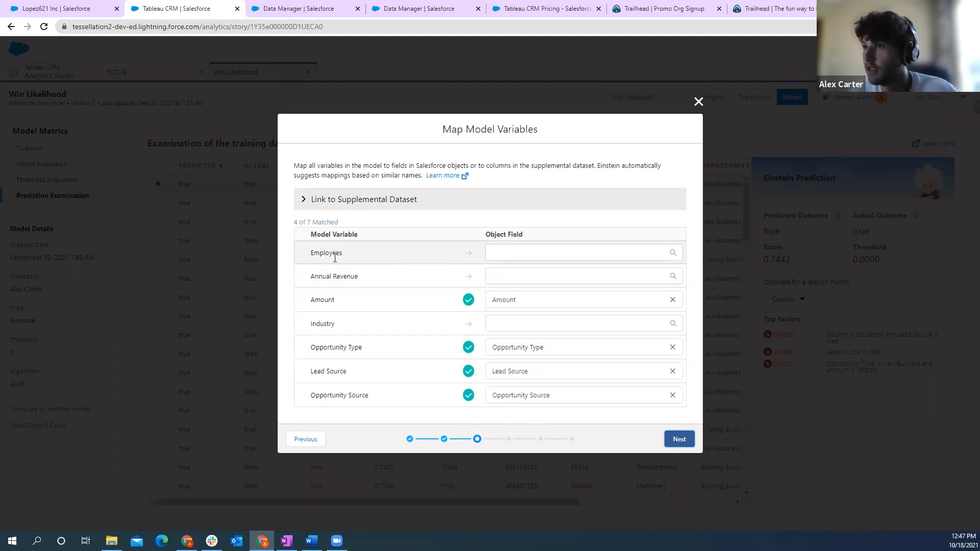
- Map the Employees model variable to the Employees field of the opportunity's Account
click(510, 253)
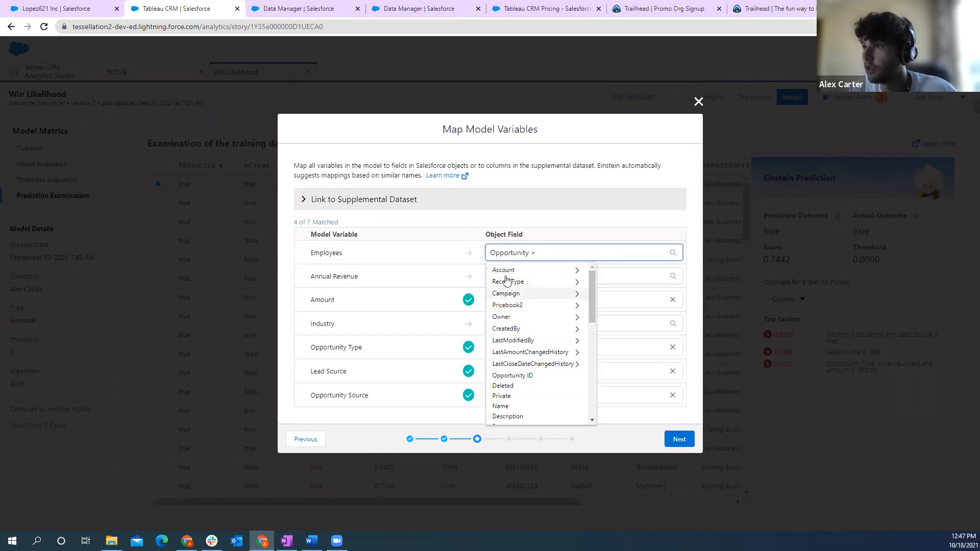
click(504, 270)
scroll(575, 309, down, 5)
scroll(566, 327, up, 5)
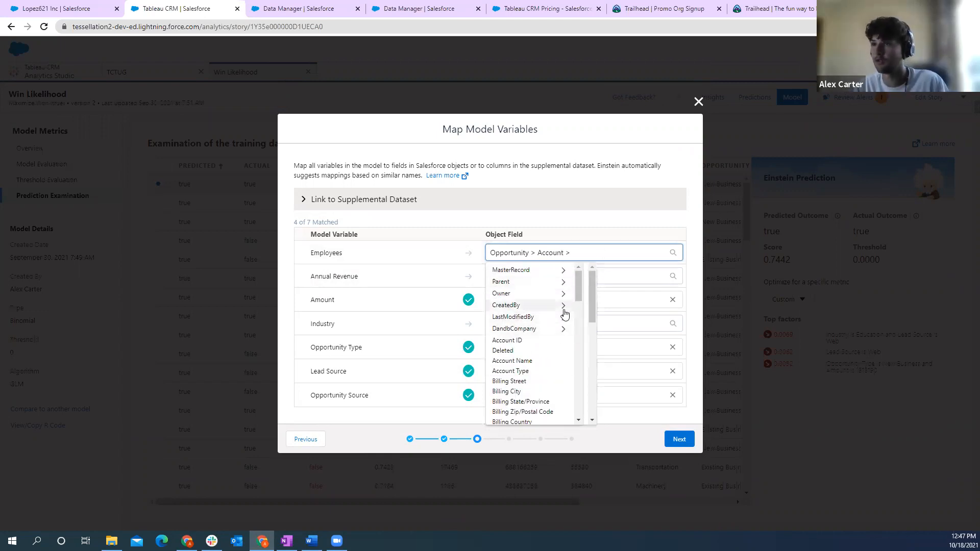
text(empl)
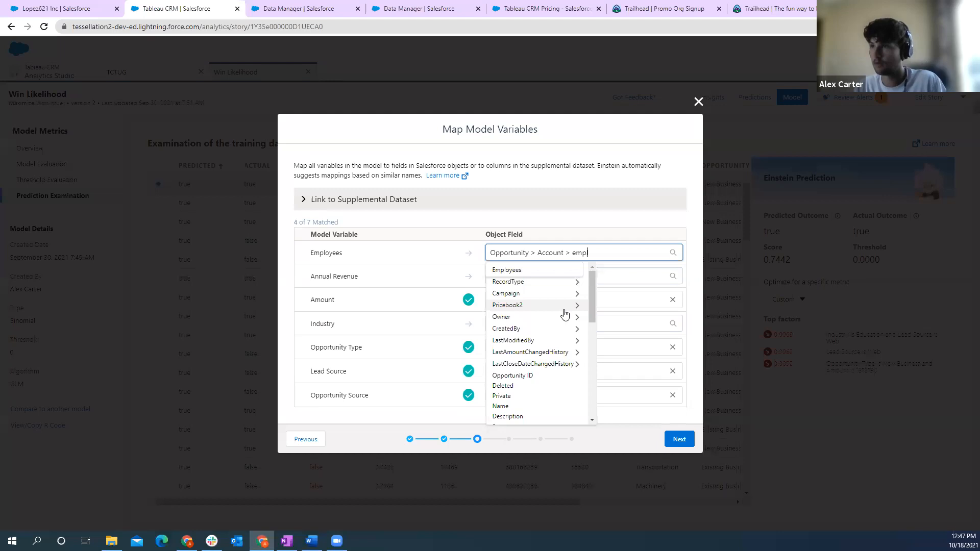
click(511, 270)
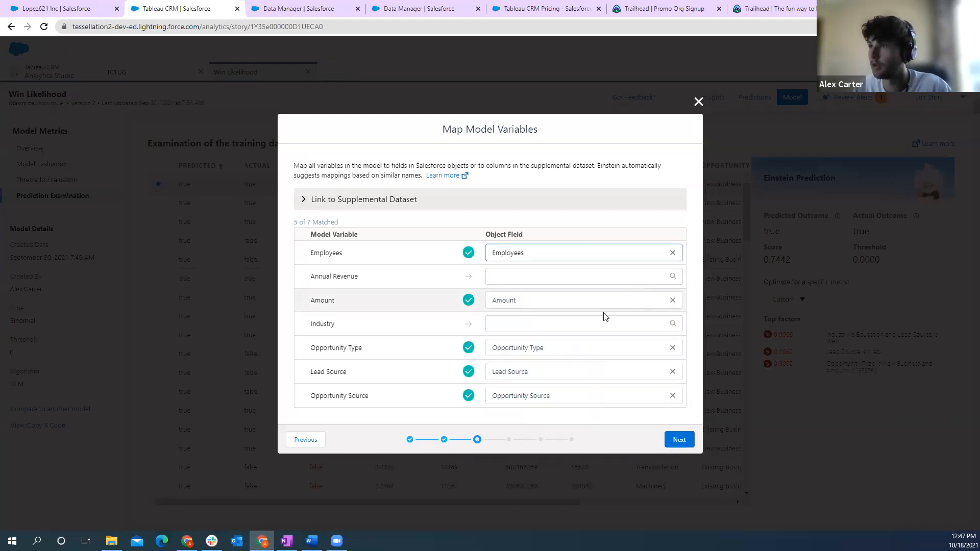
- Map the Annual Revenue model variable to the Annual Revenue field of the opportunity's Account
click(509, 276)
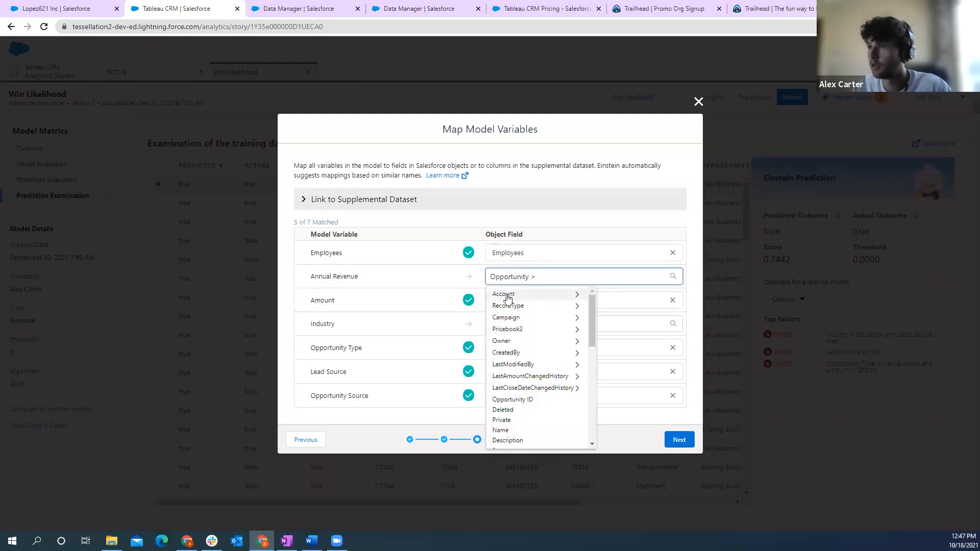
click(507, 296)
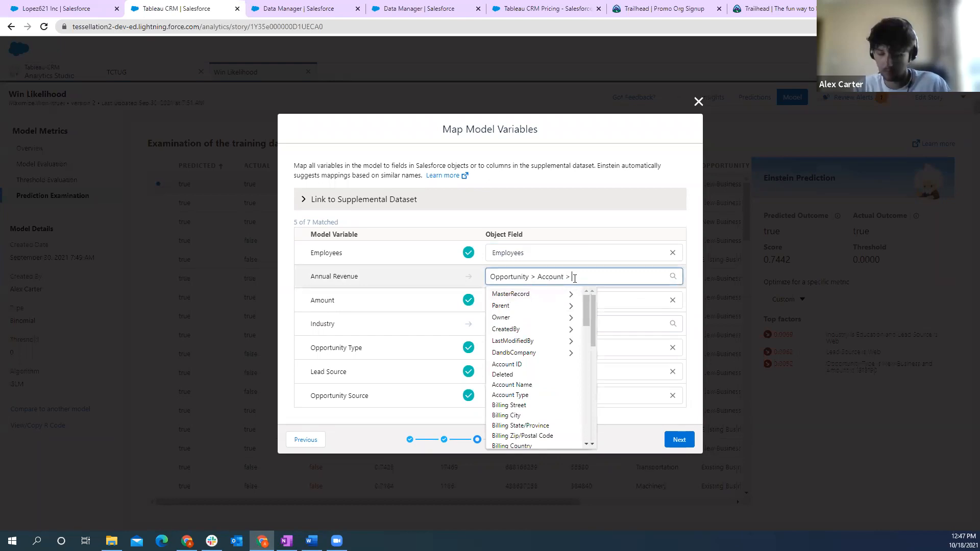
text(revem)
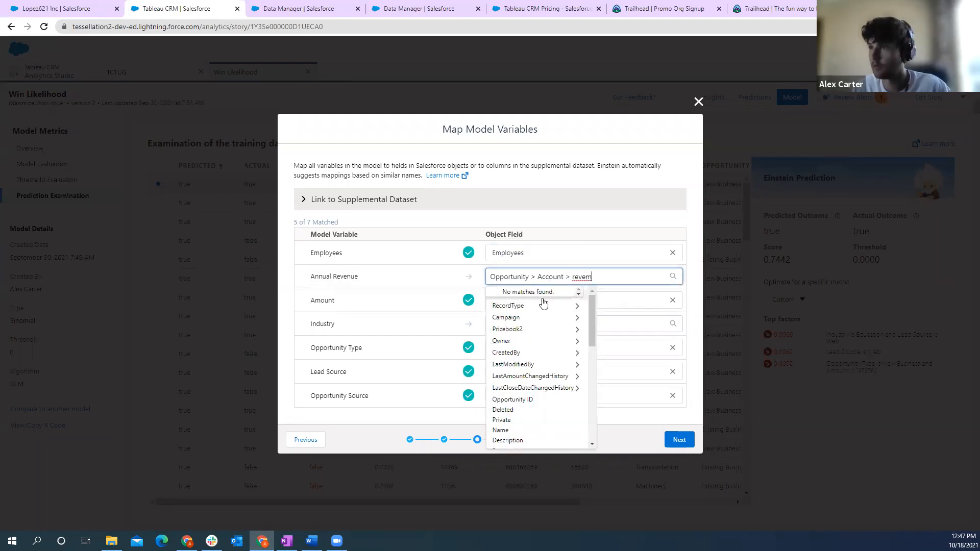
scroll(553, 415, down, 3)
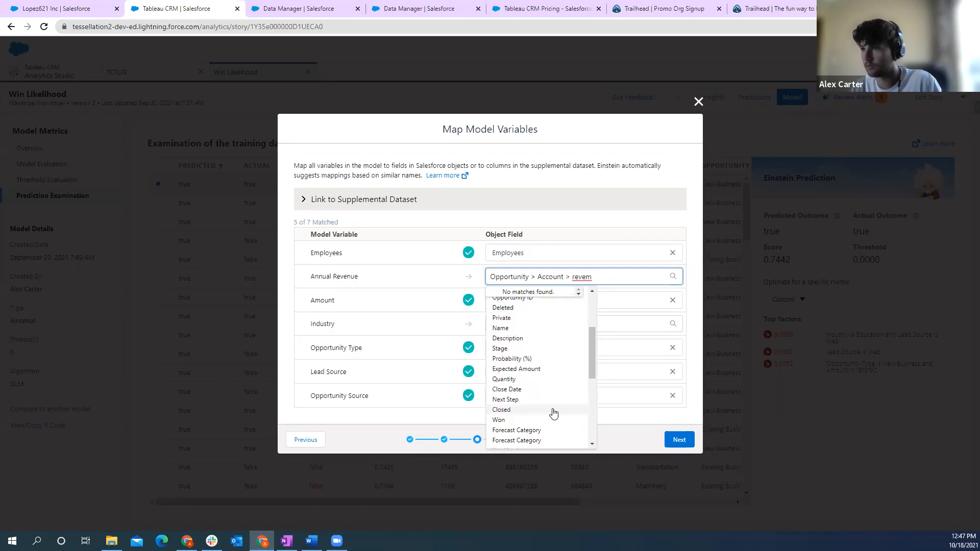
scroll(540, 382, up, 3)
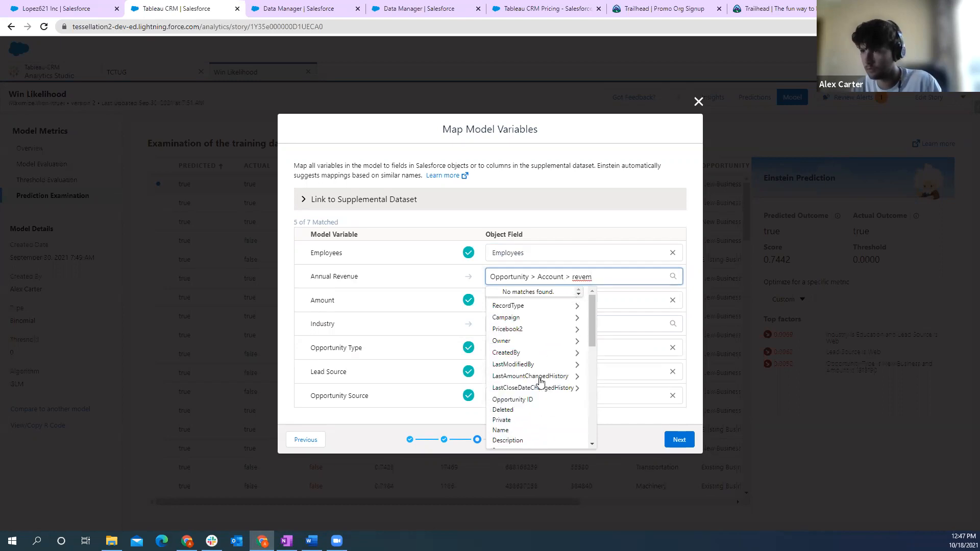
key(BackSpace)
key(BackSpace)
key(BackSpace)
key(BackSpace)
key(BackSpace)
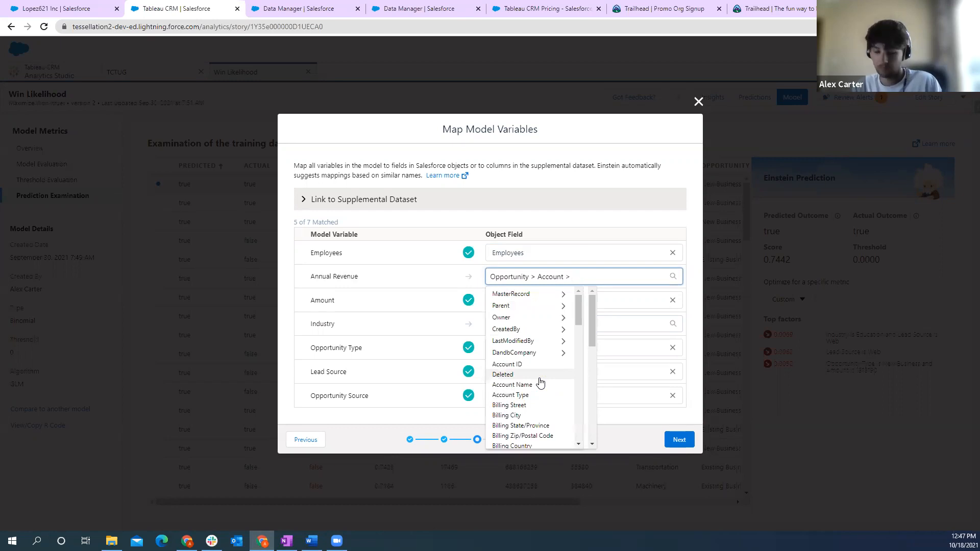
text(ann)
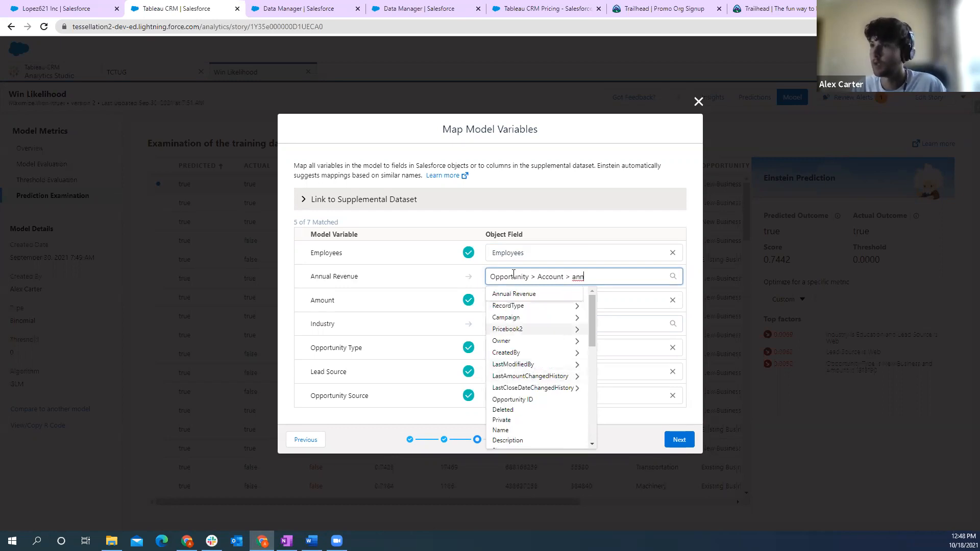
click(555, 295)
- Map the Industry model variable to the Account's Industry field and proceed to the prediction field settings
click(516, 325)
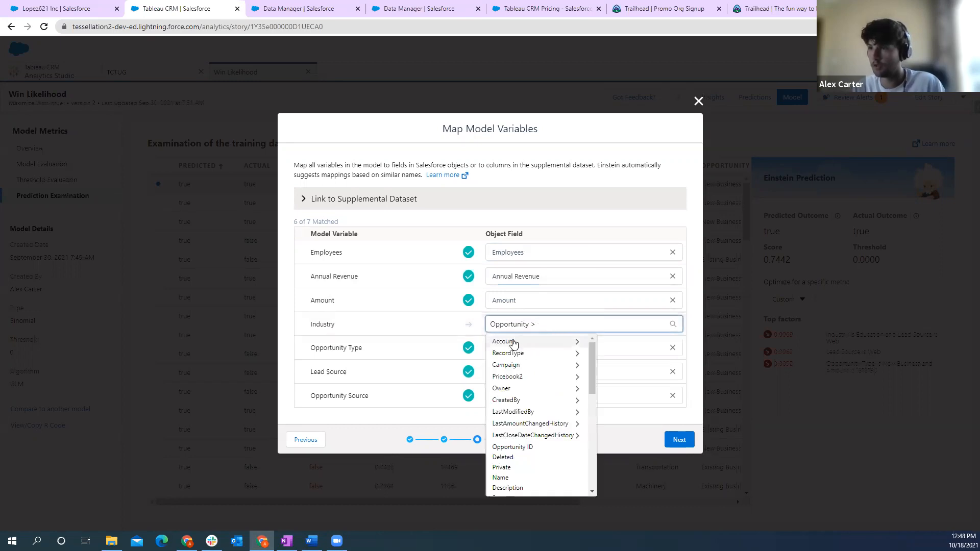
click(516, 342)
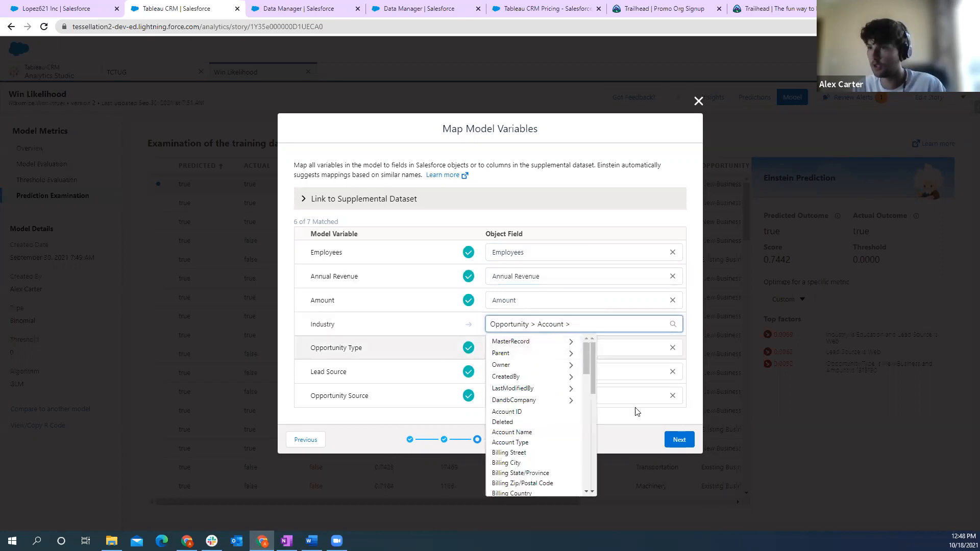
text(indus)
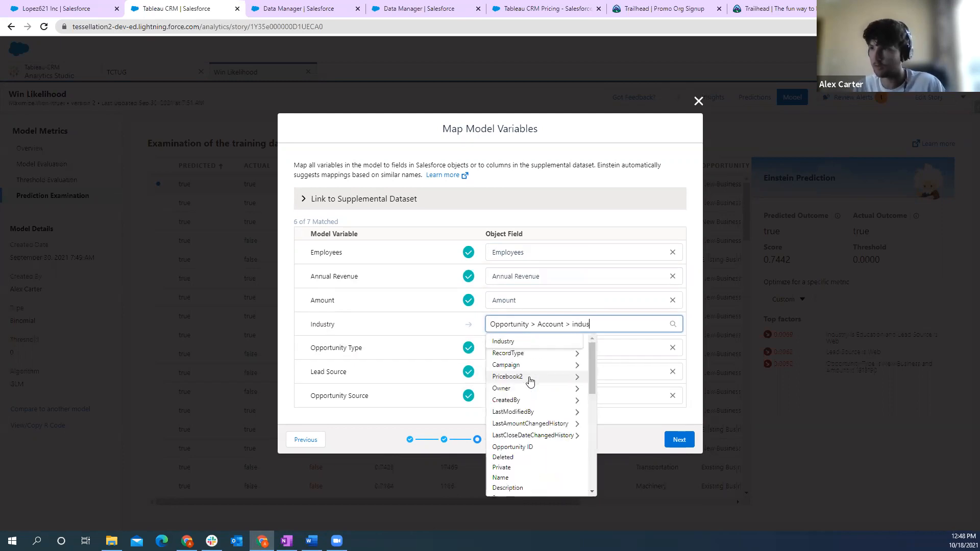
key(Return)
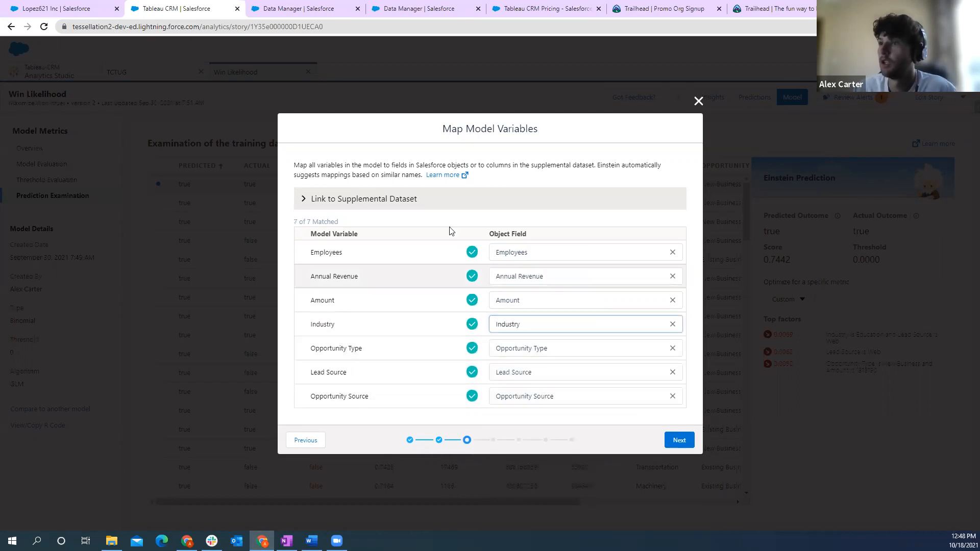
click(673, 442)
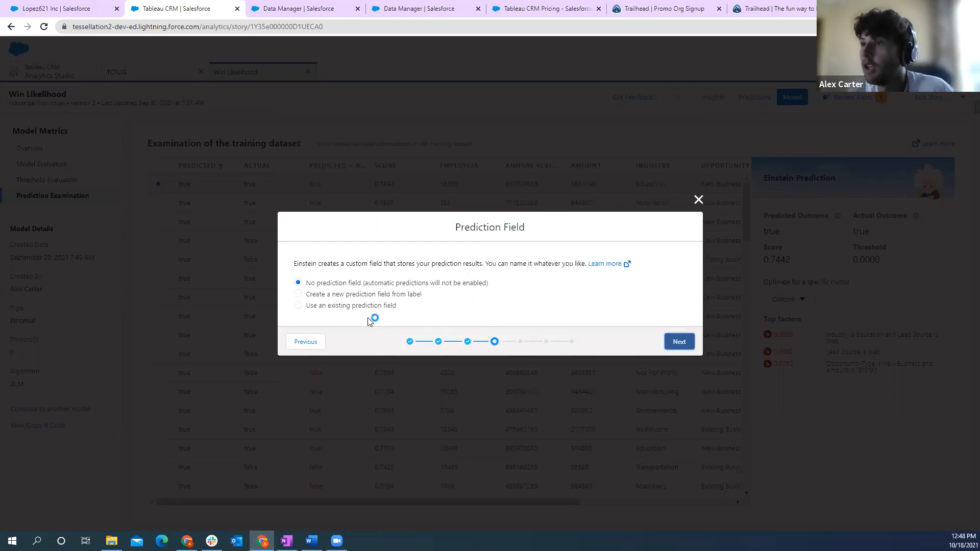
- Choose to create a new prediction field with the label "test" and proceed to the terminal state settings
click(298, 295)
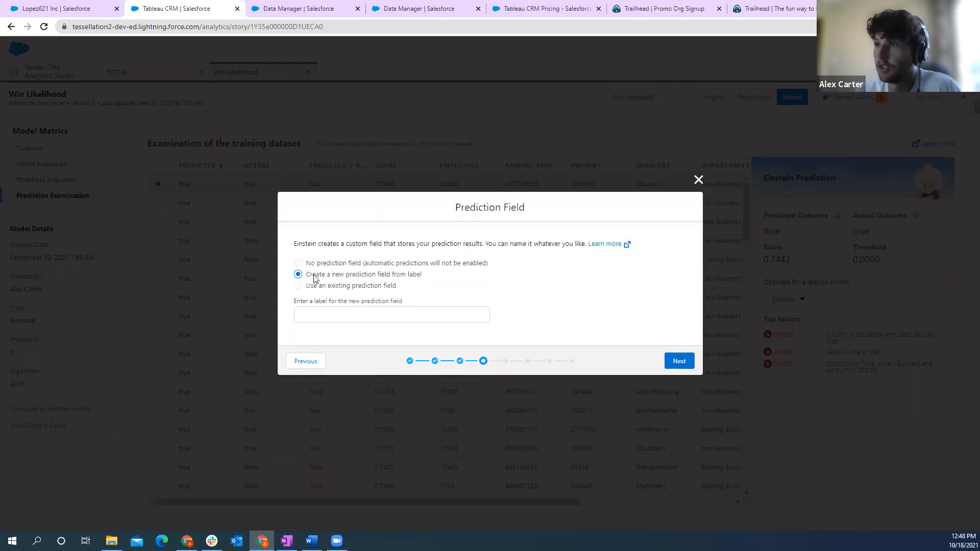
click(345, 317)
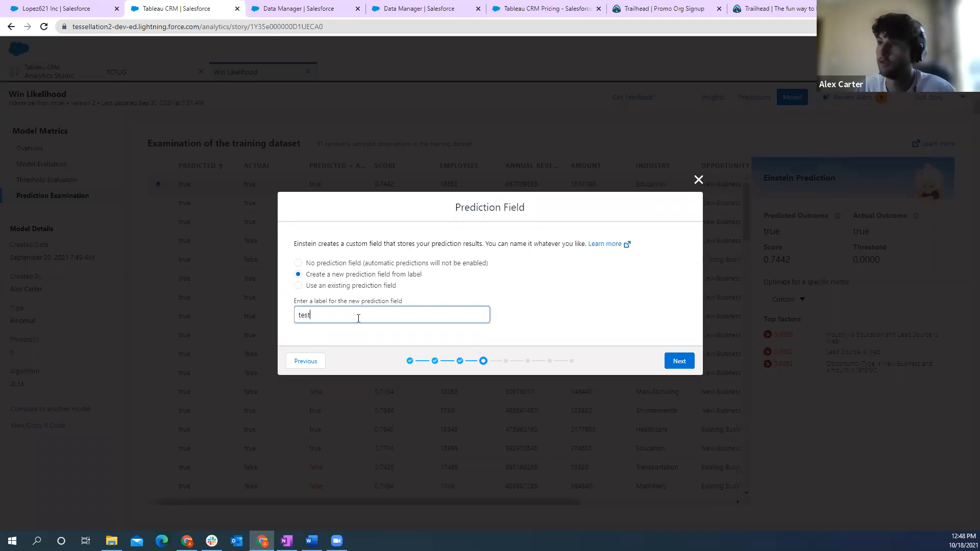
click(682, 362)
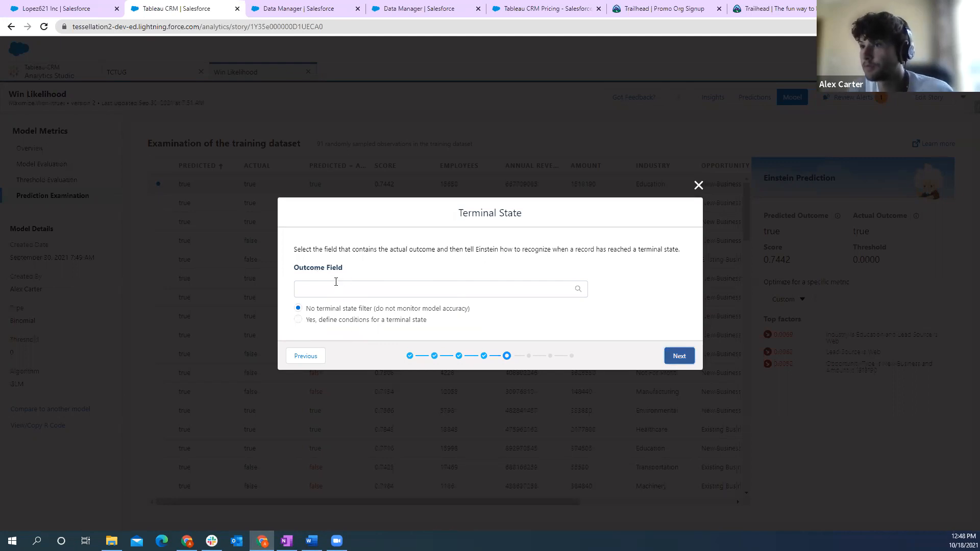
- Define a terminal state condition where the opportunity's Won field equals True, and proceed to data segmentation
click(298, 320)
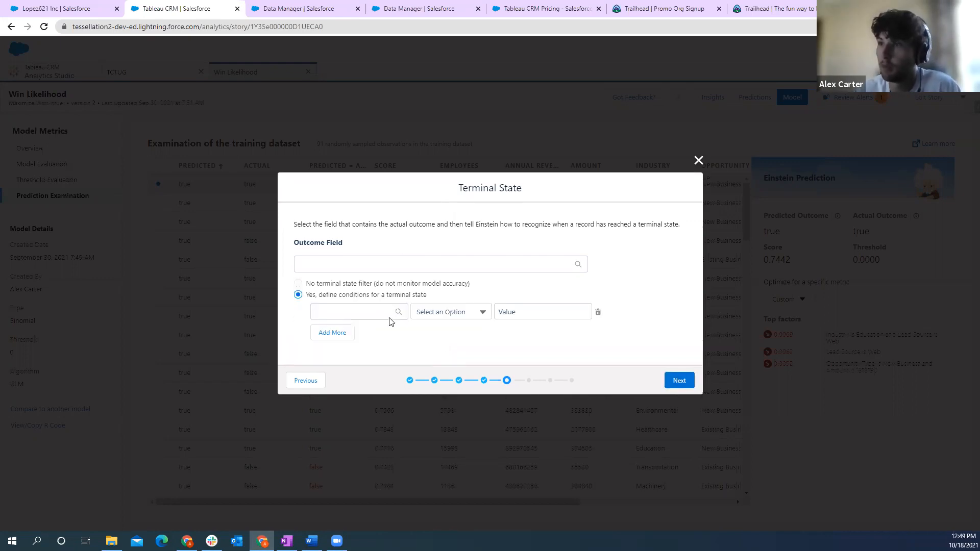
click(391, 318)
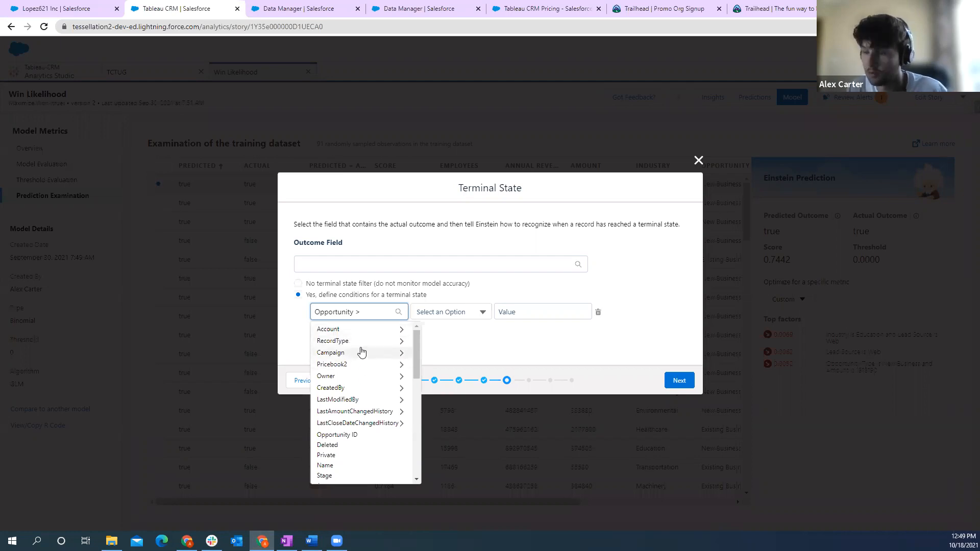
text(won)
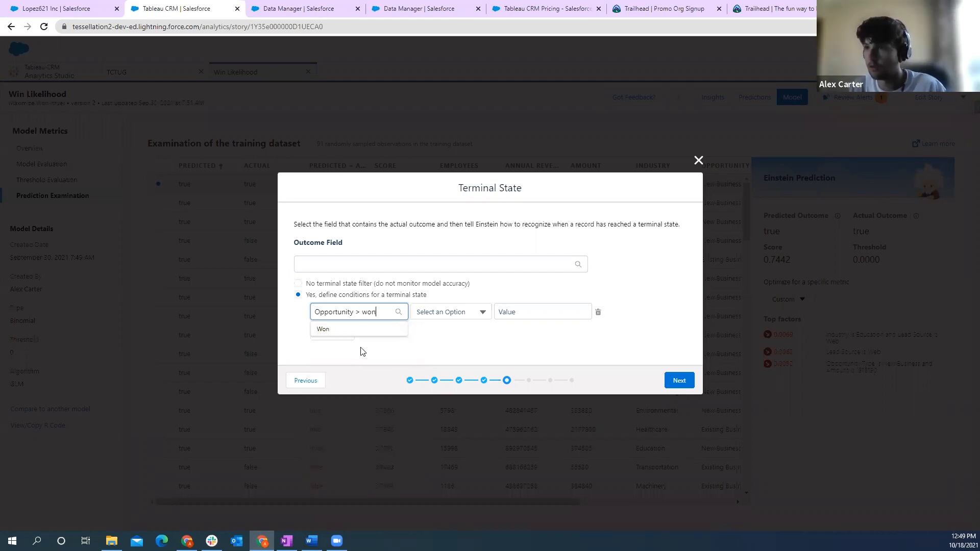
click(324, 329)
click(470, 317)
click(435, 332)
click(524, 312)
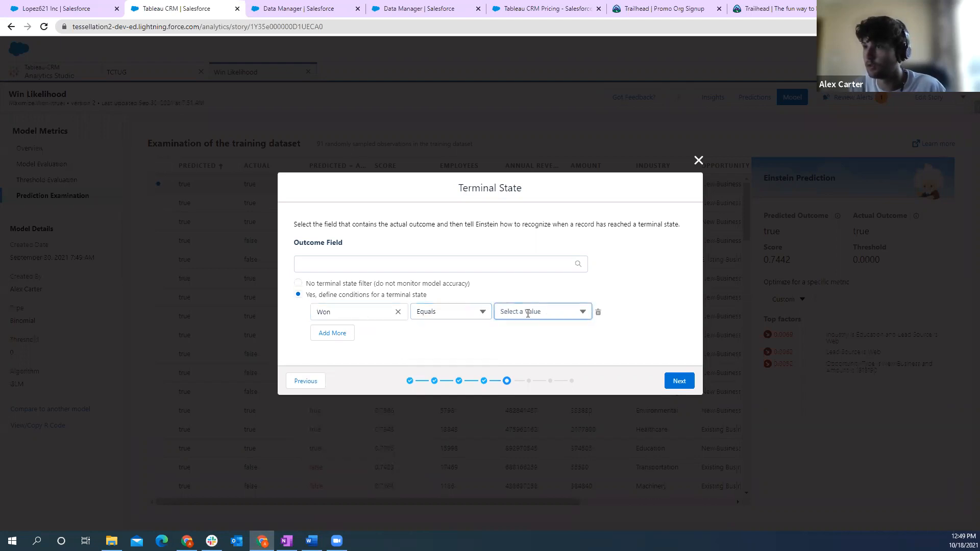
click(517, 333)
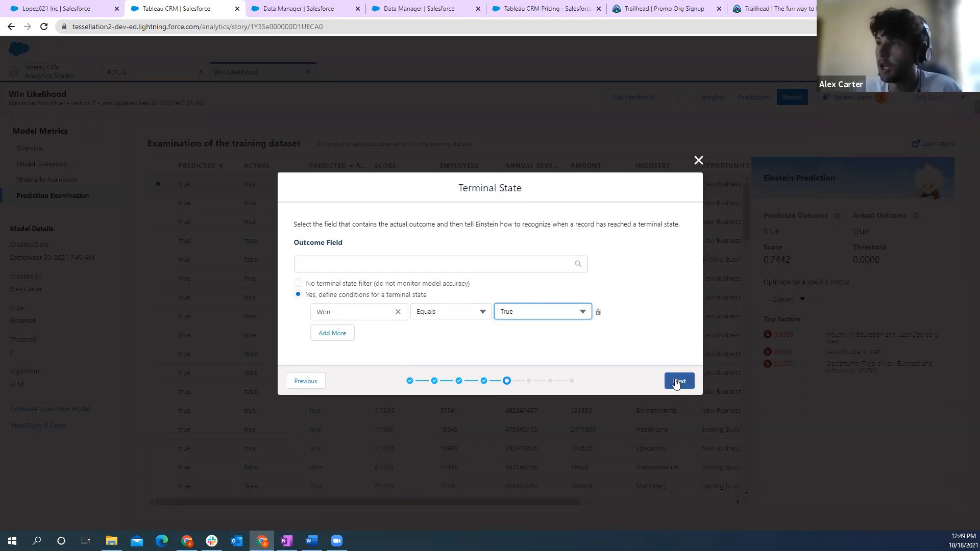
click(676, 383)
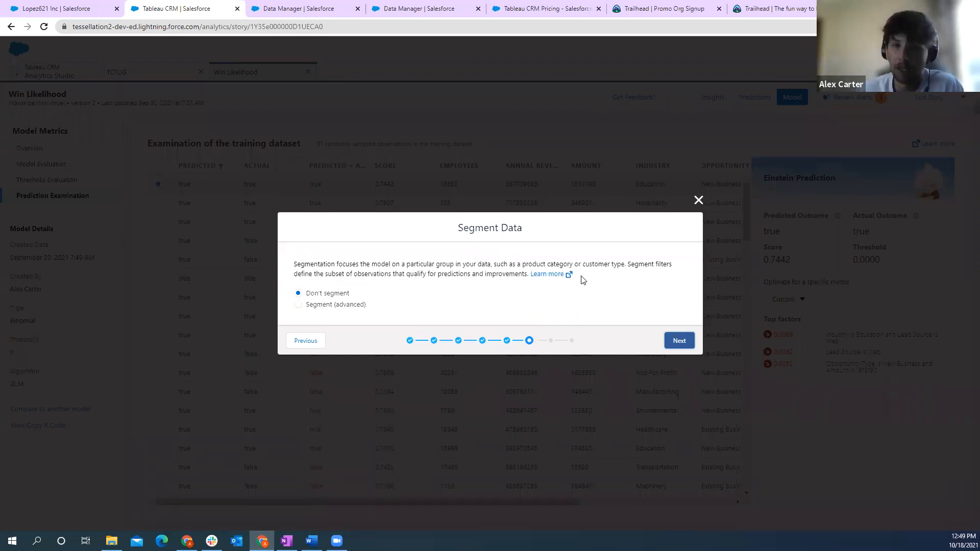
- Keep the data unsegmented and select Opportunity Type, Lead Source and Opportunity Source as actionable variables, proceeding to the deployment review
click(677, 340)
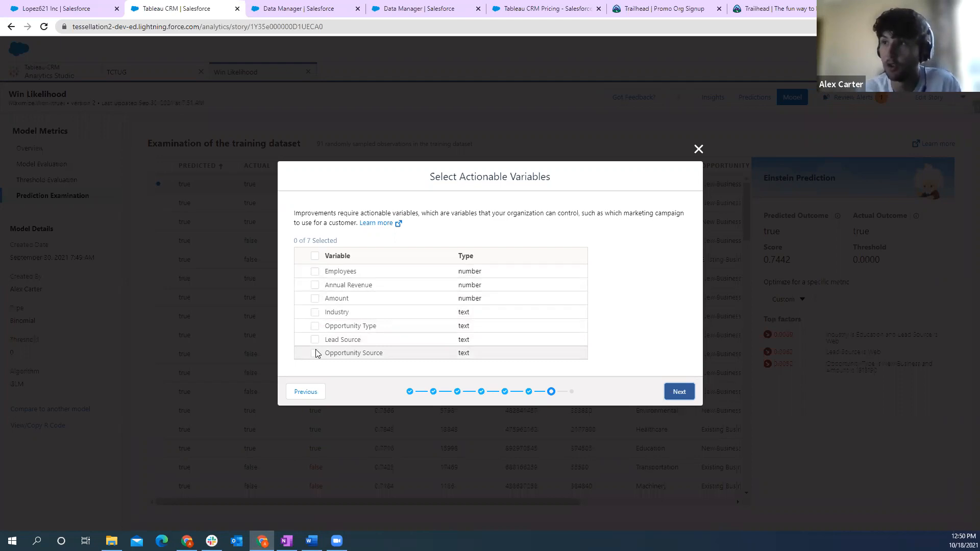
click(315, 272)
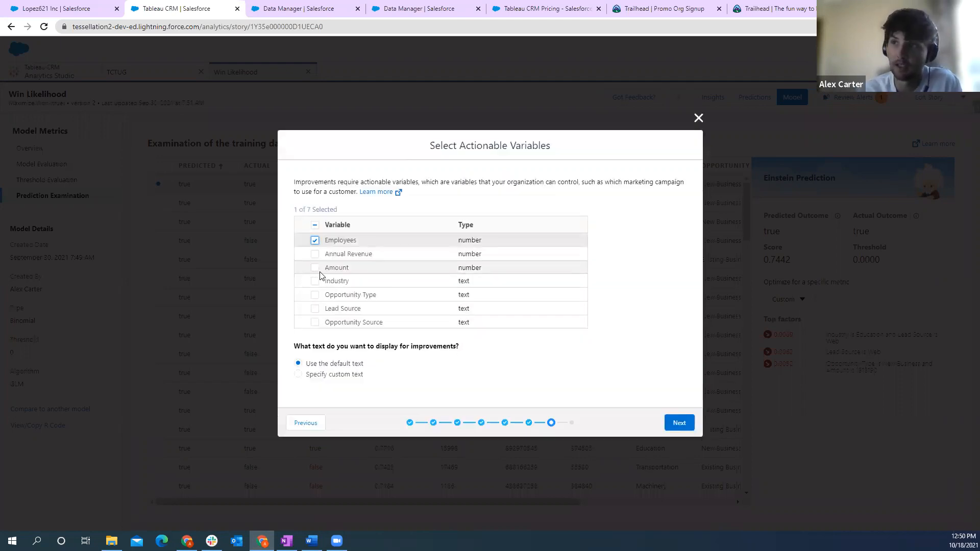
click(314, 240)
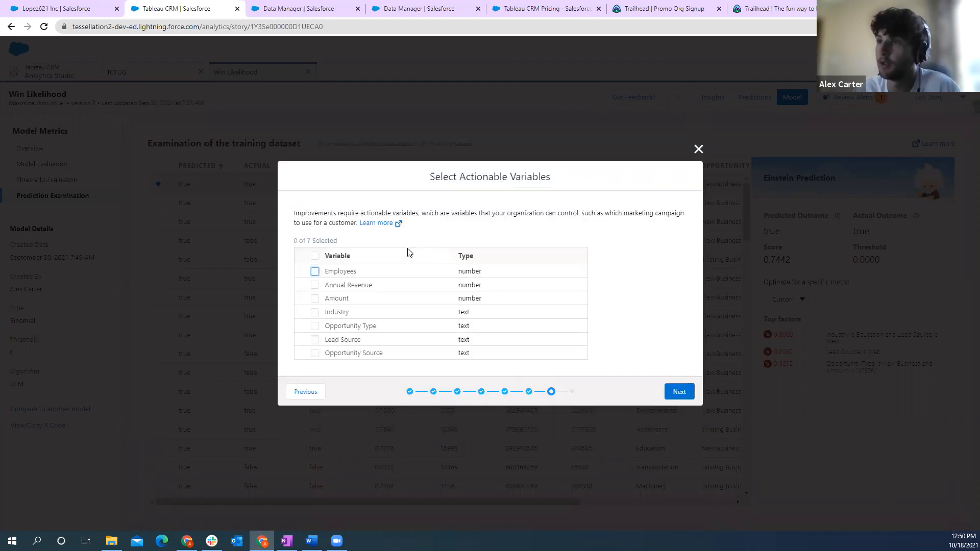
click(315, 325)
click(315, 308)
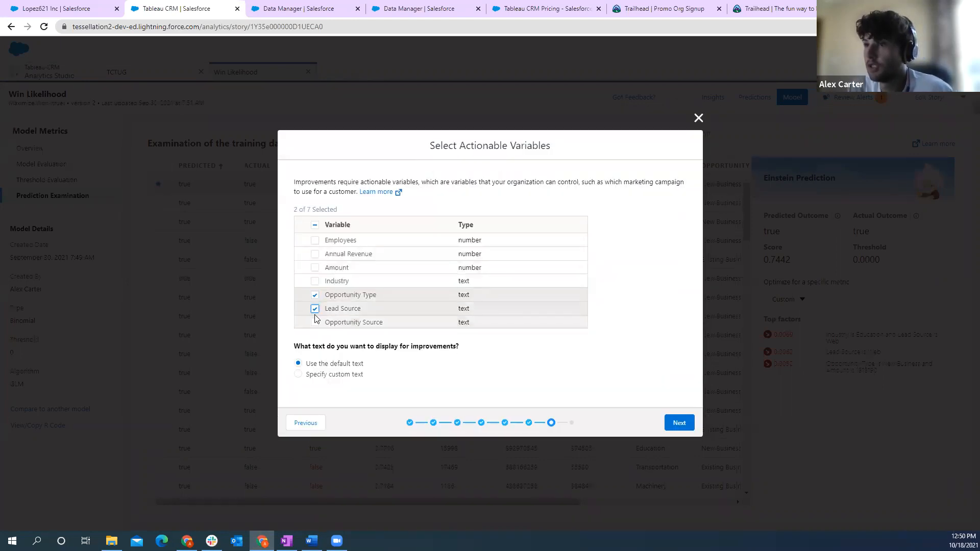
click(315, 323)
click(672, 426)
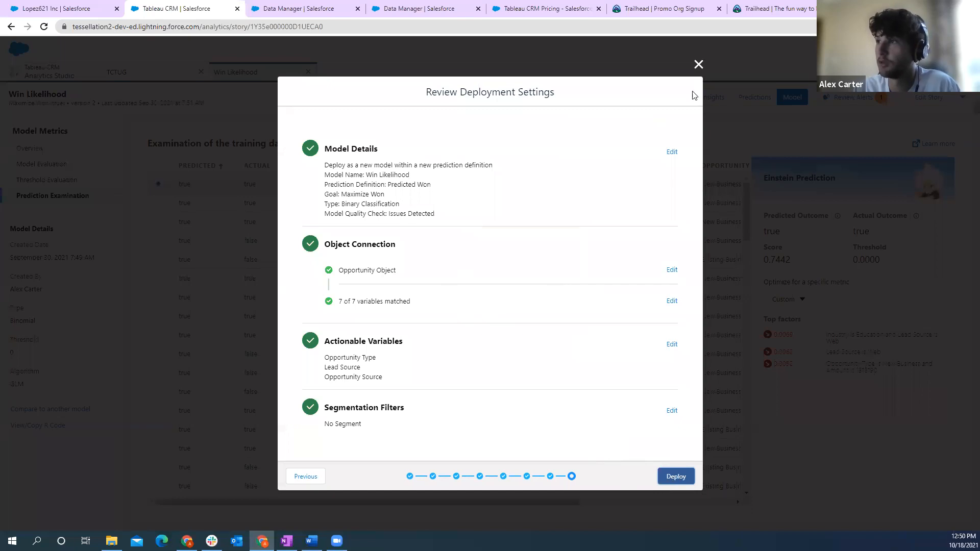
- Close the deployment setup without deploying the model and return to the Analytics Studio home
click(698, 64)
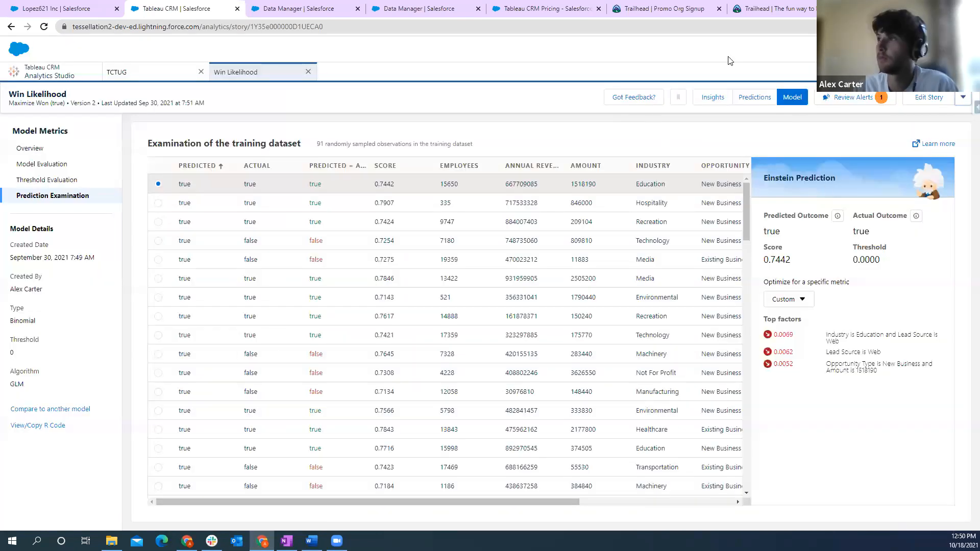
click(45, 82)
click(46, 78)
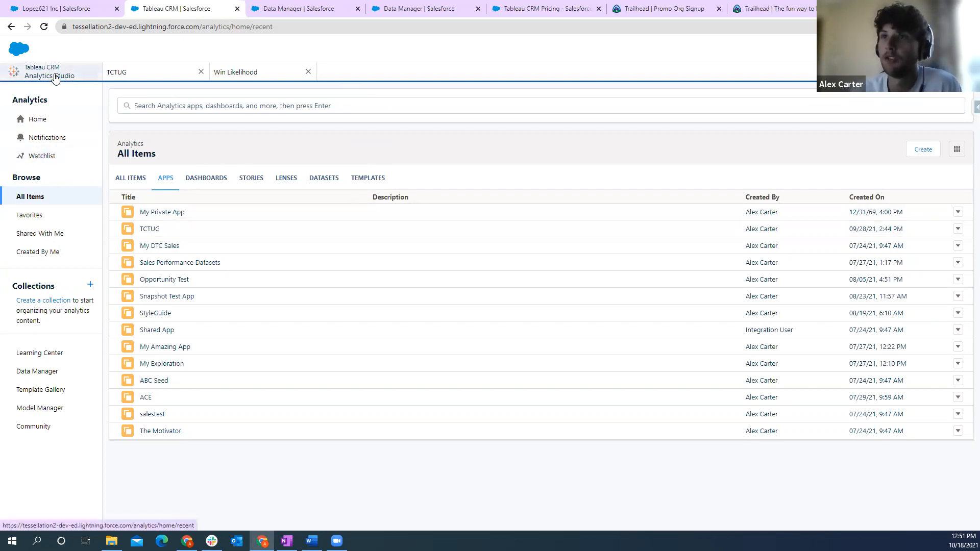
- Switch to the Salesforce Sales app and open the first recently viewed opportunity to review its Einstein Predictions
click(48, 9)
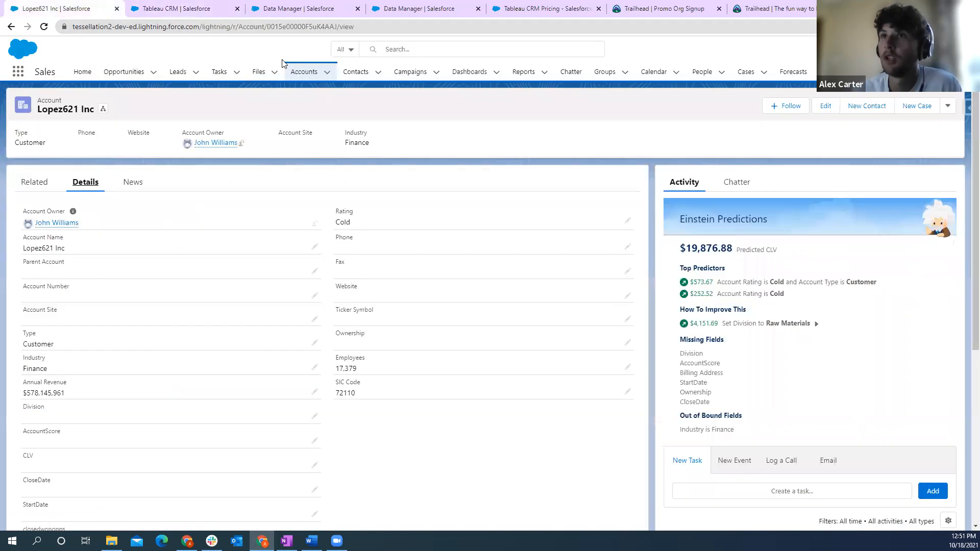
click(114, 73)
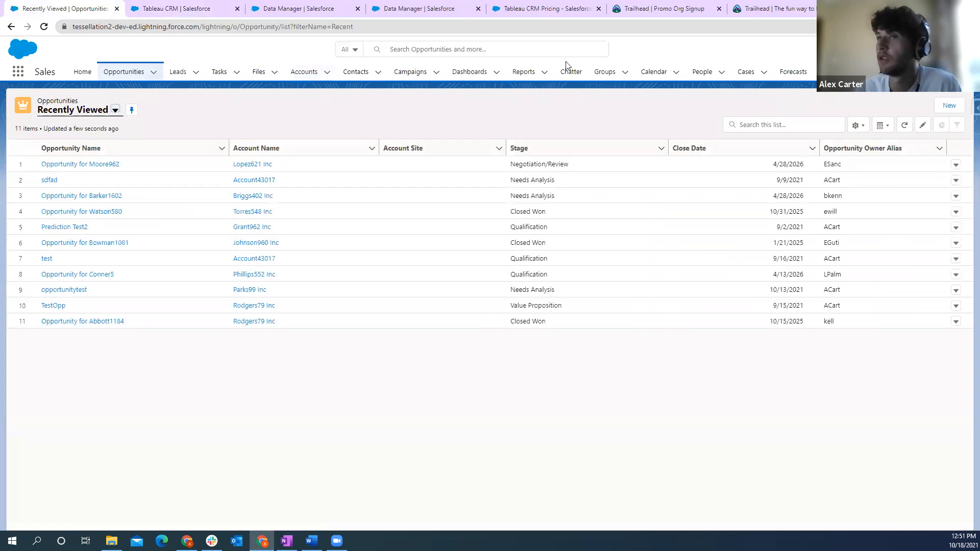
click(84, 165)
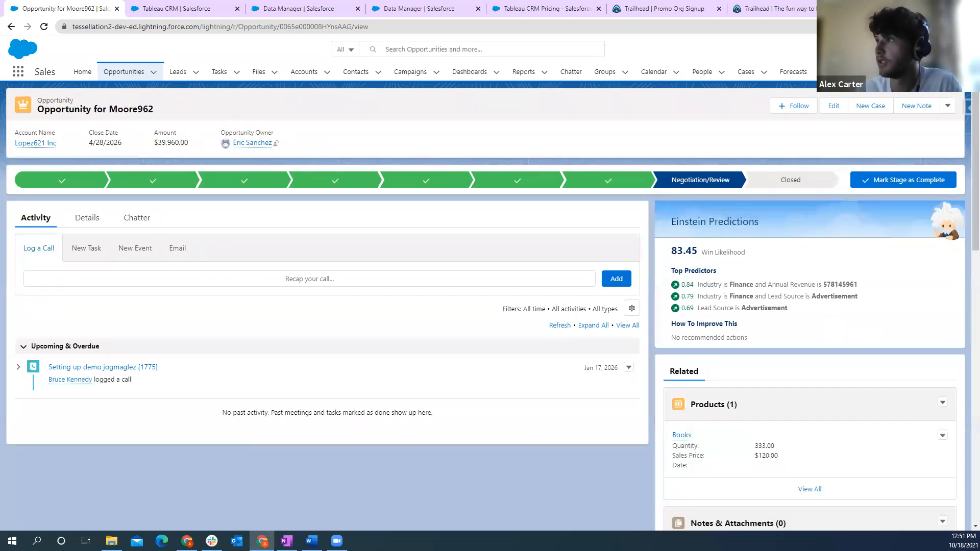
- Open the opportunity record page for editing and examine the Einstein Predictions component's settings and its available predictions
click(916, 49)
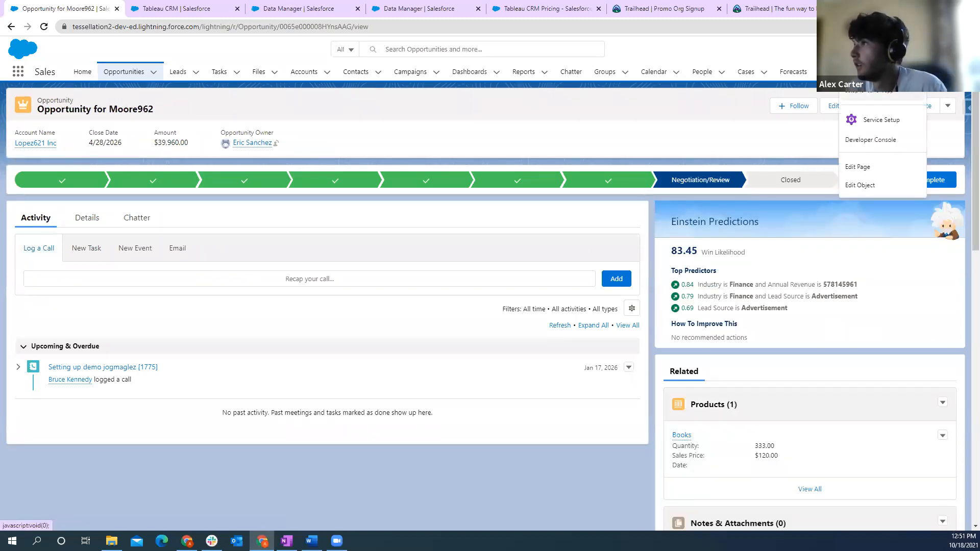
click(866, 167)
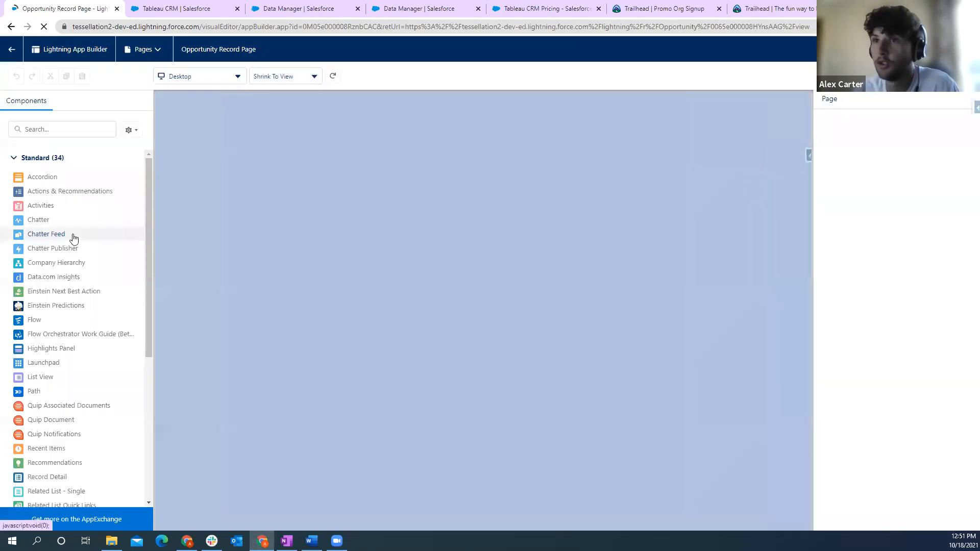
scroll(39, 287, down, 1)
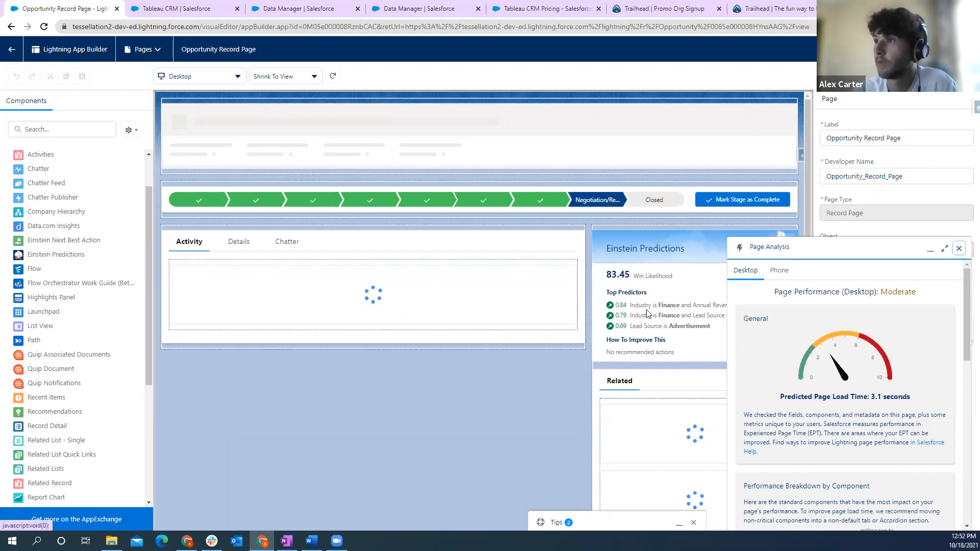
click(959, 249)
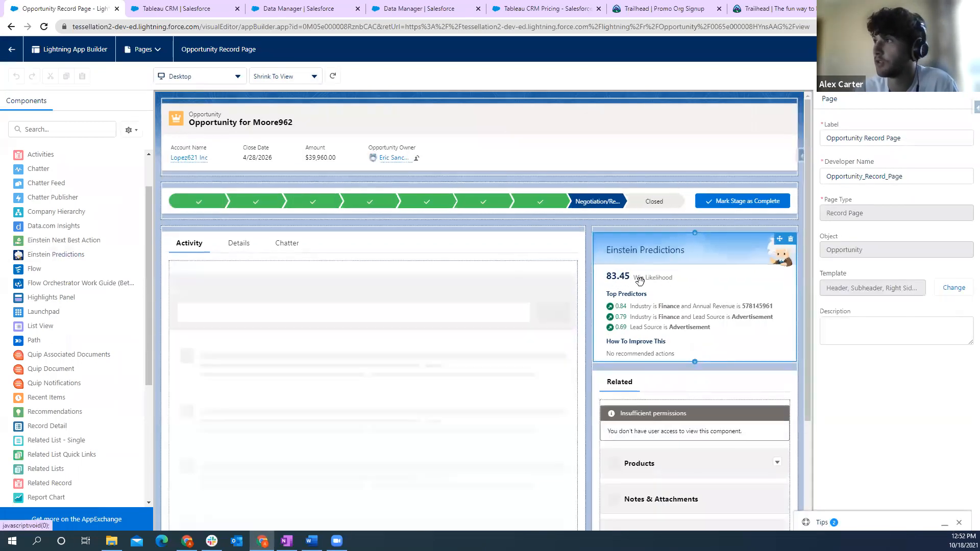
click(712, 263)
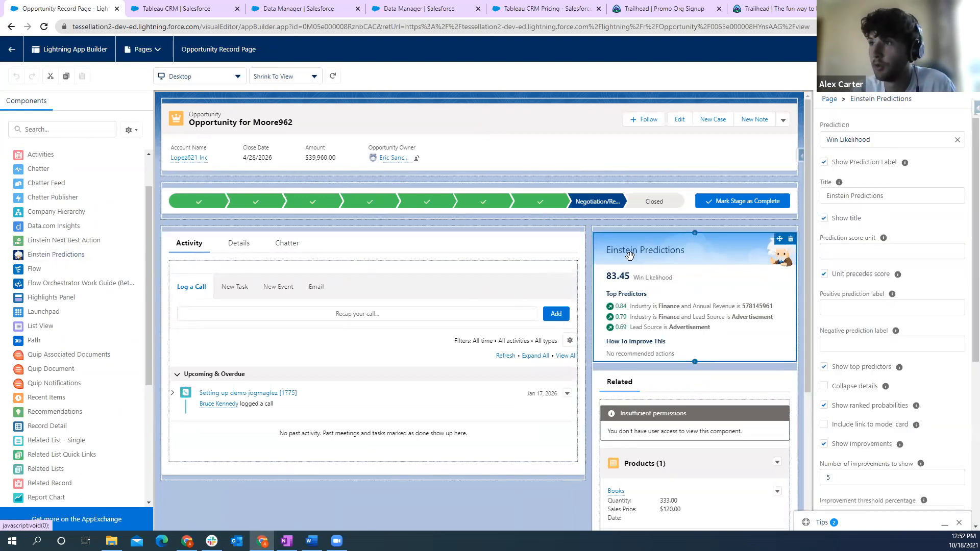
click(890, 139)
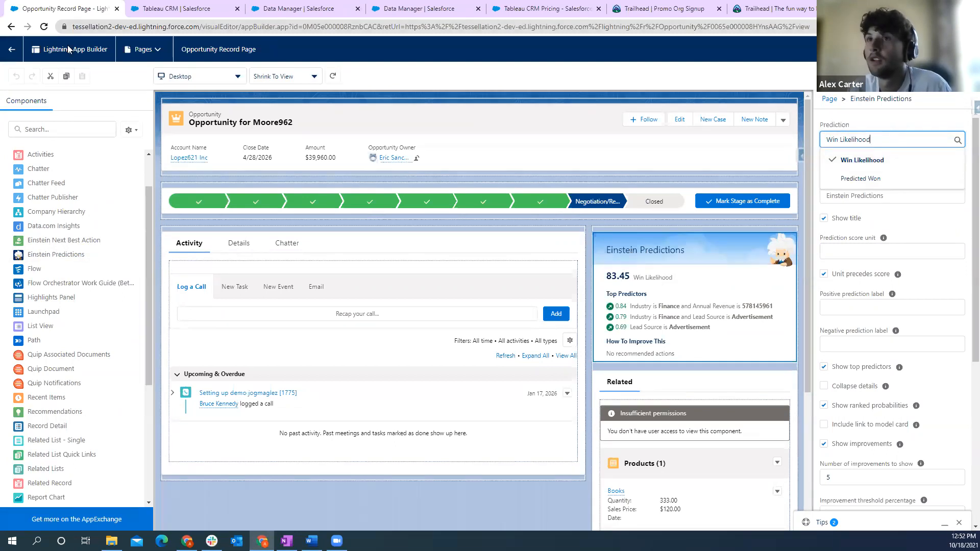
- Leave the page editor and reopen the first recently viewed opportunity to review its Einstein Predictions
click(11, 49)
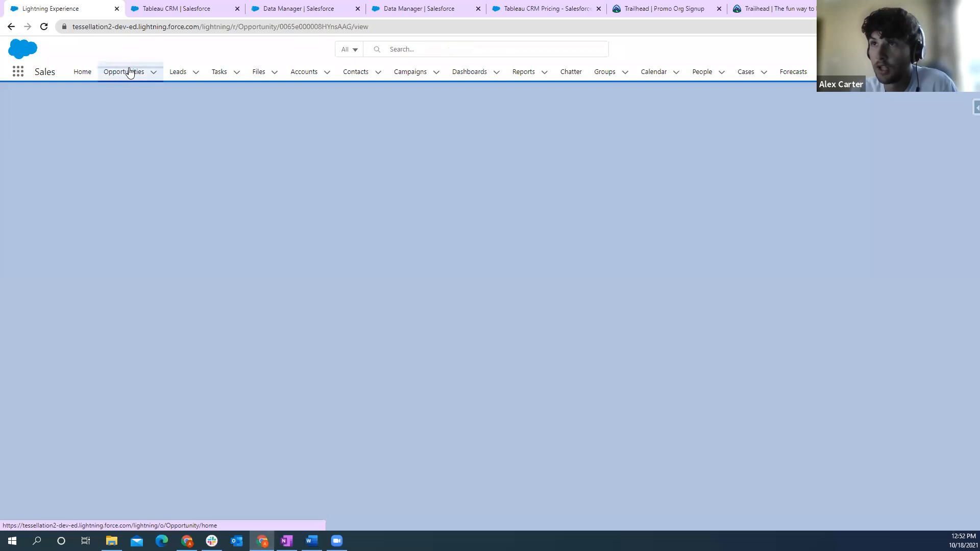
click(129, 72)
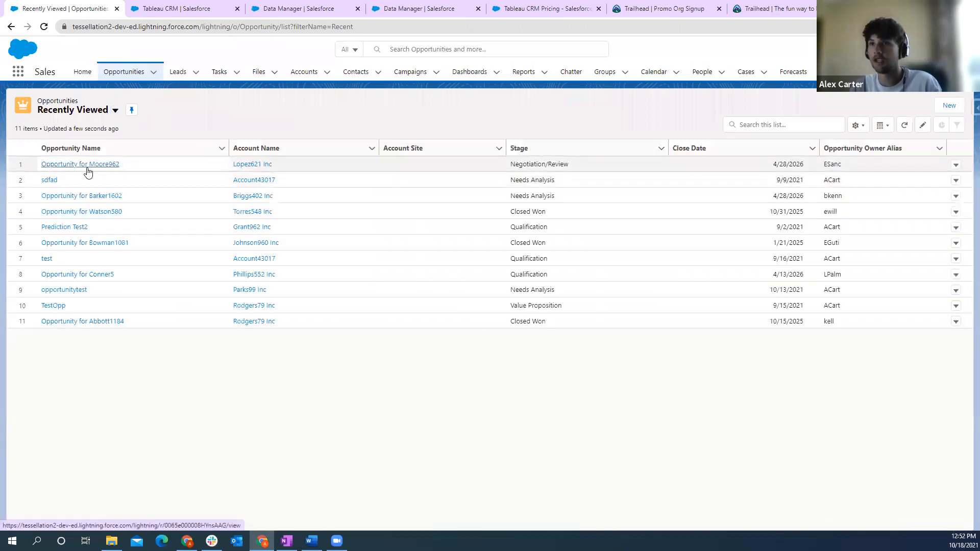
click(82, 165)
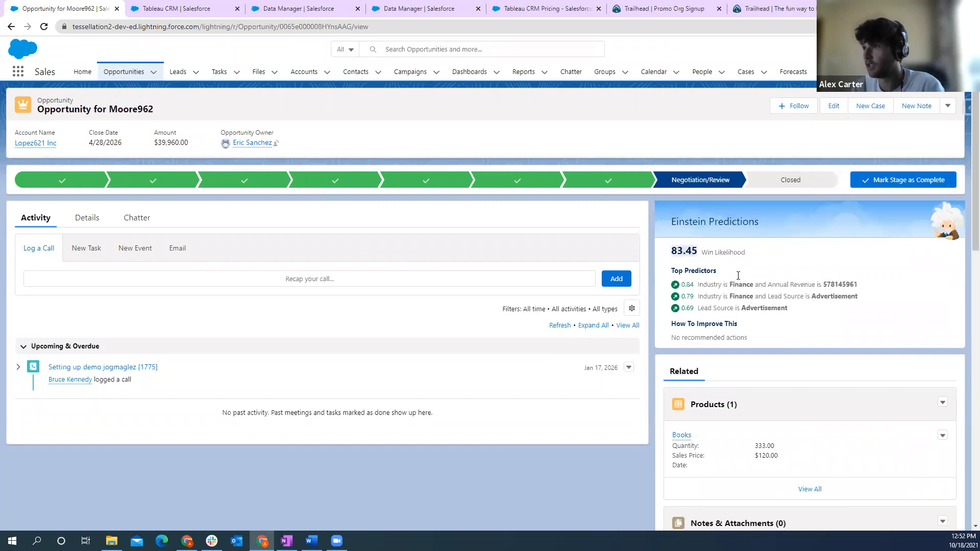
- Start a new opportunity named predictedopp and assign it to the account Lopez621 Inc
click(125, 73)
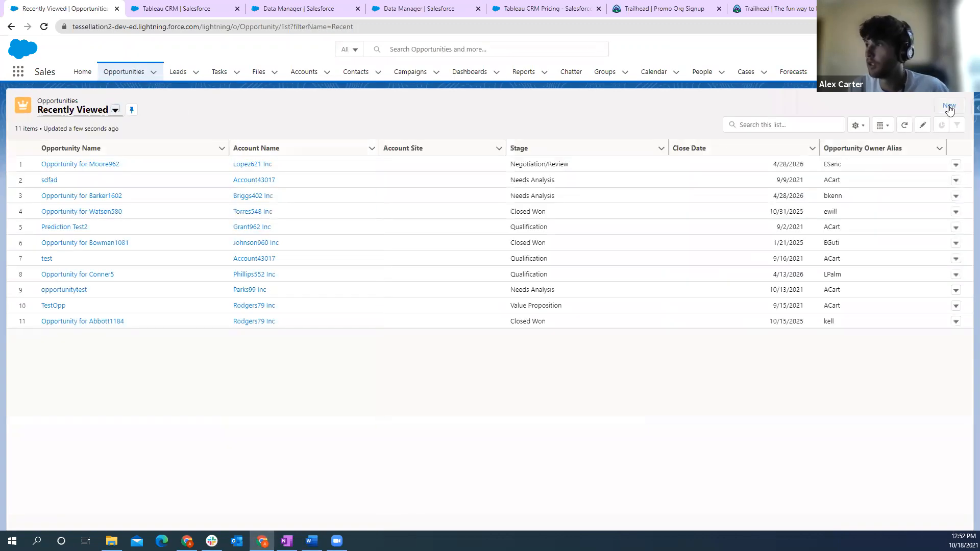
click(950, 107)
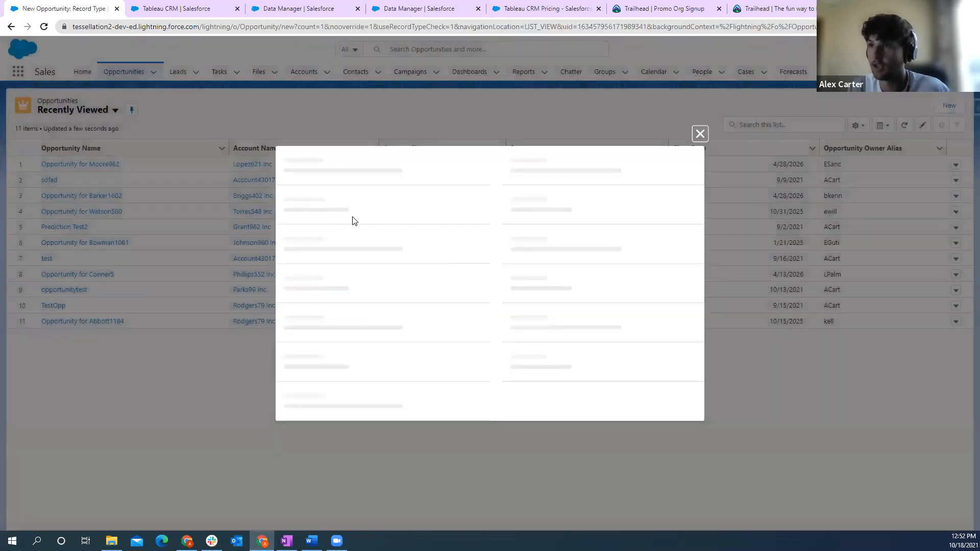
click(360, 204)
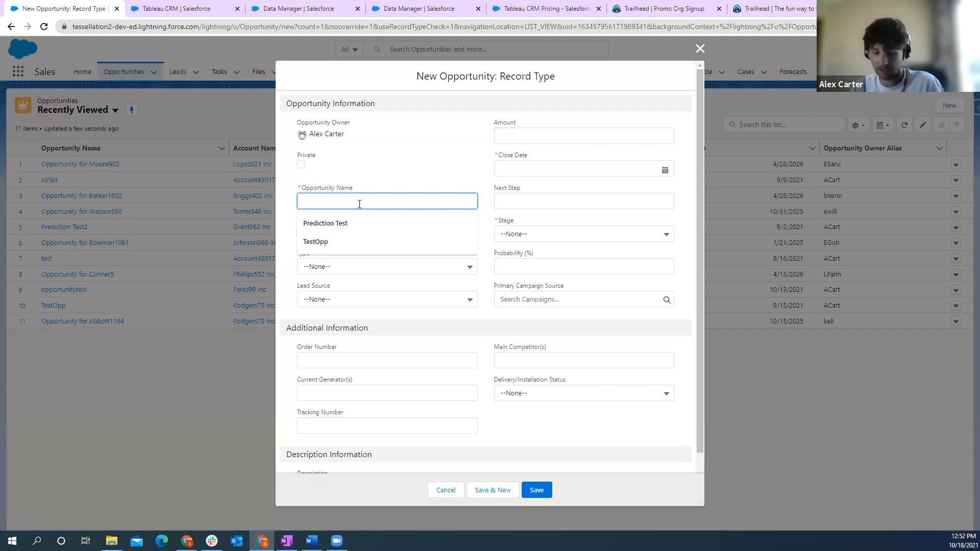
text(prediction)
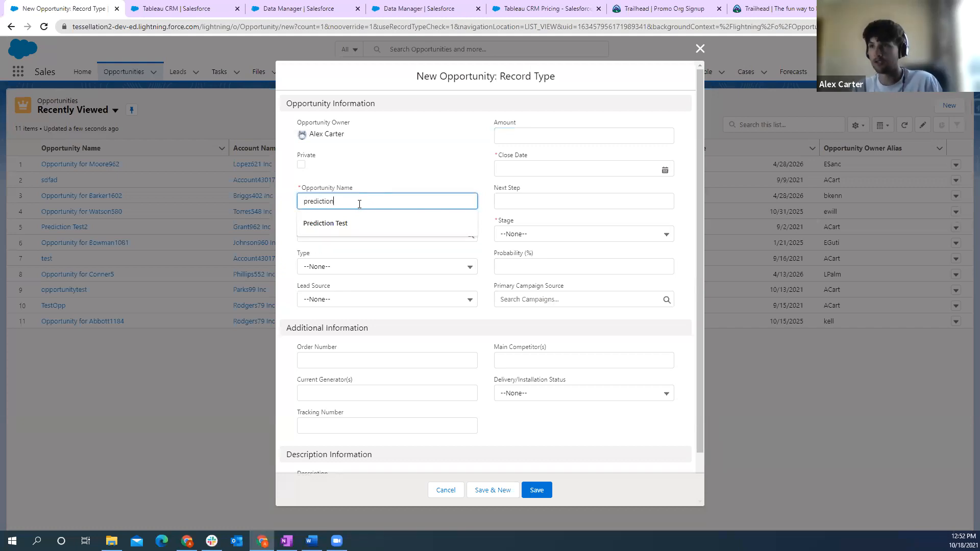
key(BackSpace)
key(BackSpace)
key(BackSpace)
text(edop)
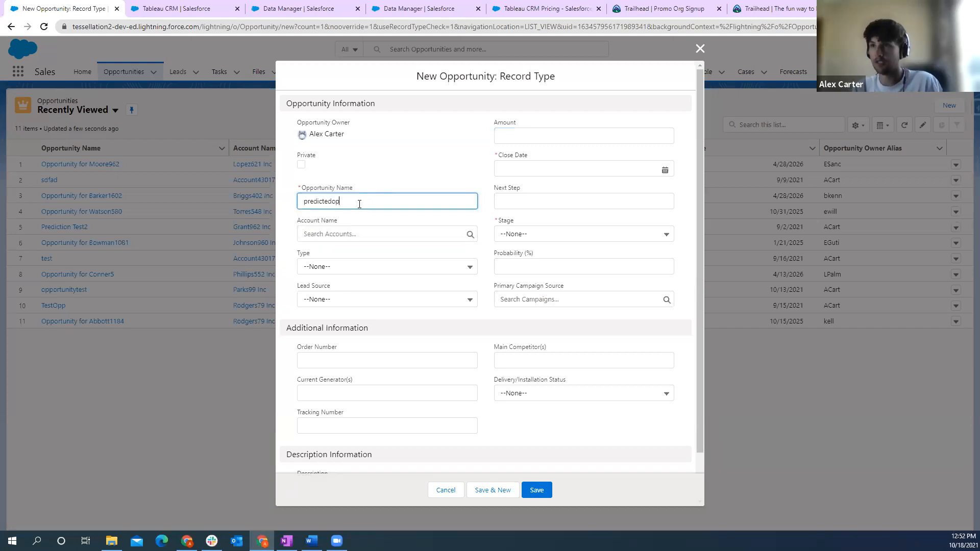
click(358, 234)
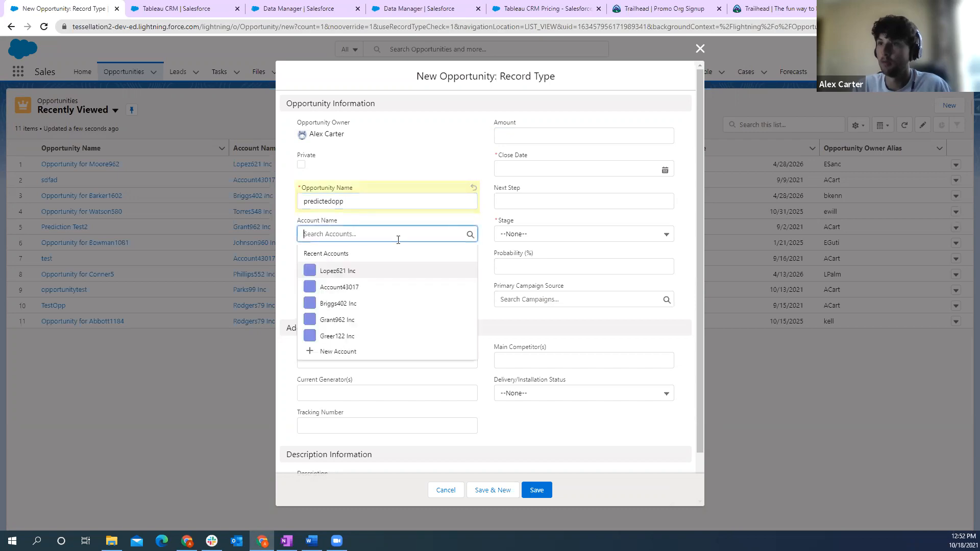
click(329, 270)
- Set the new opportunity's type to Existing Customer - Upgrade and its lead source to Web
click(393, 268)
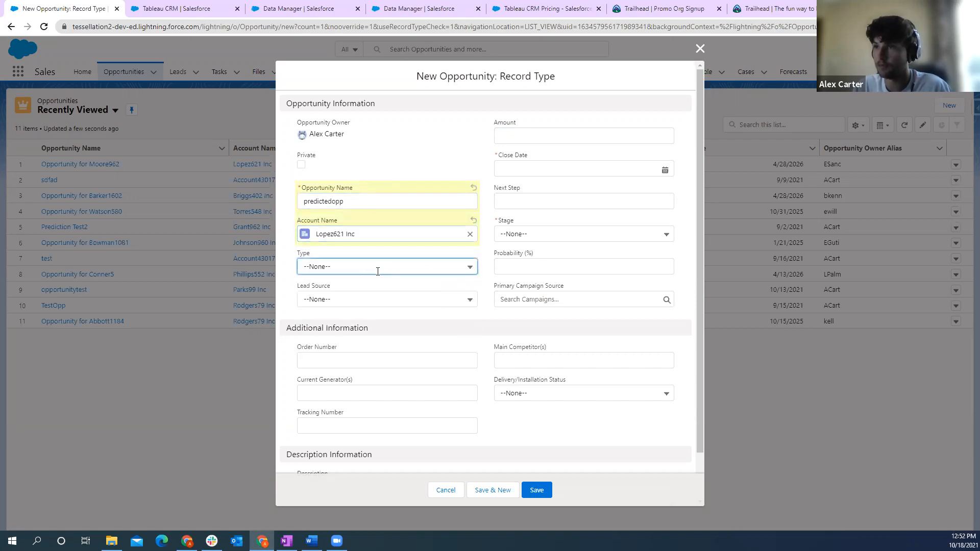
click(360, 305)
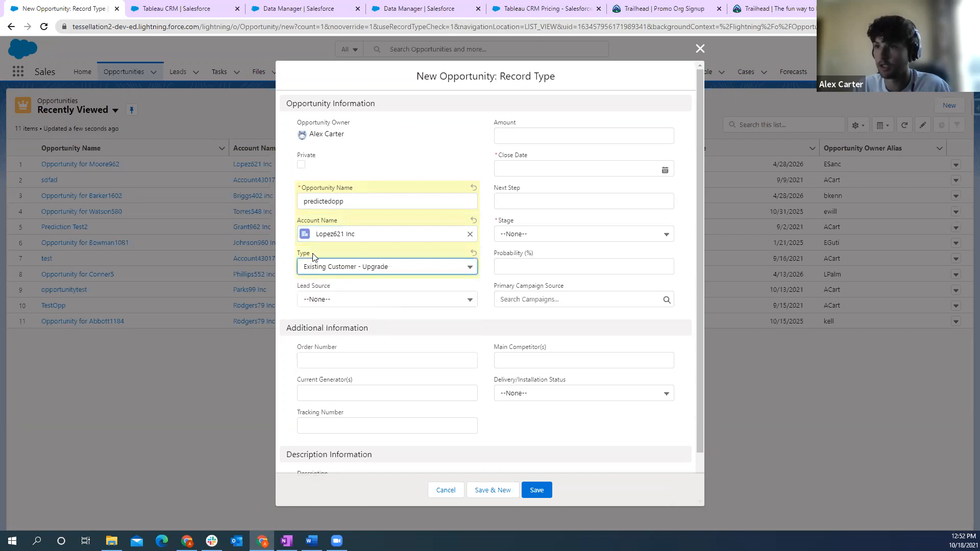
click(341, 300)
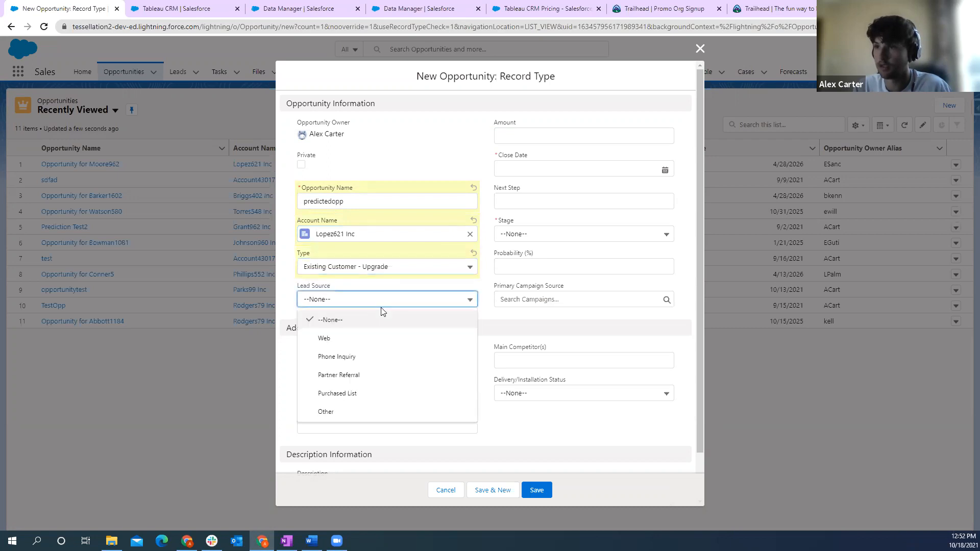
click(324, 340)
- Enter an opportunity amount of 650000.00, without the currency symbol or thousands separator
click(519, 141)
click(574, 154)
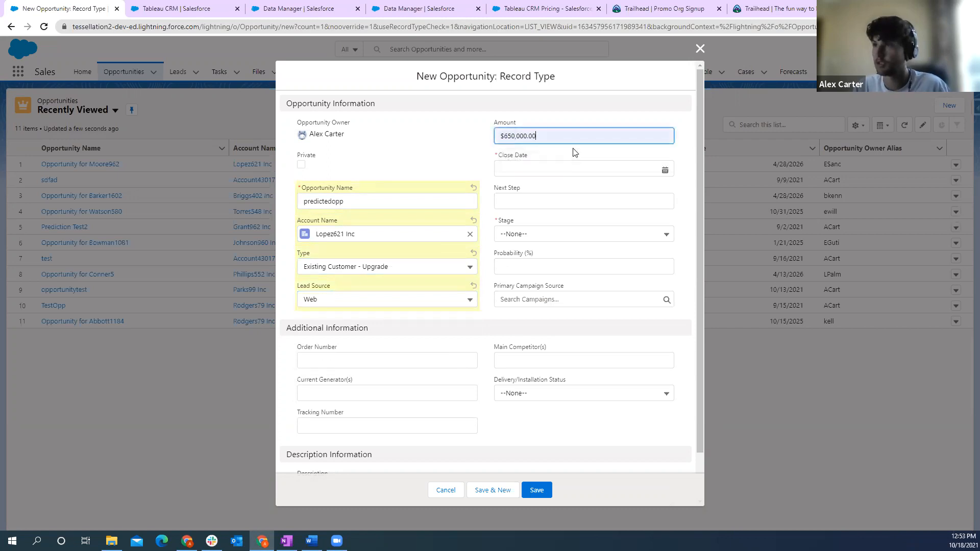
click(666, 169)
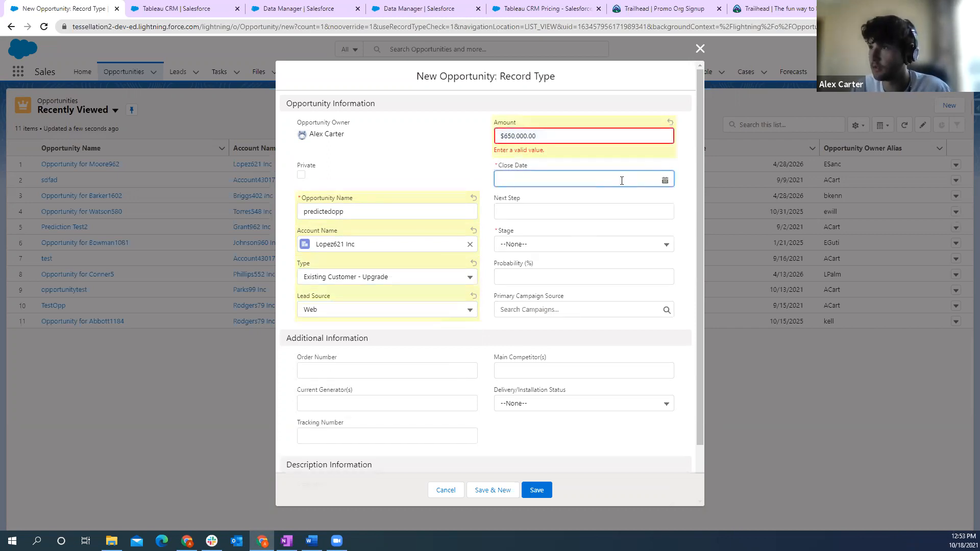
click(506, 136)
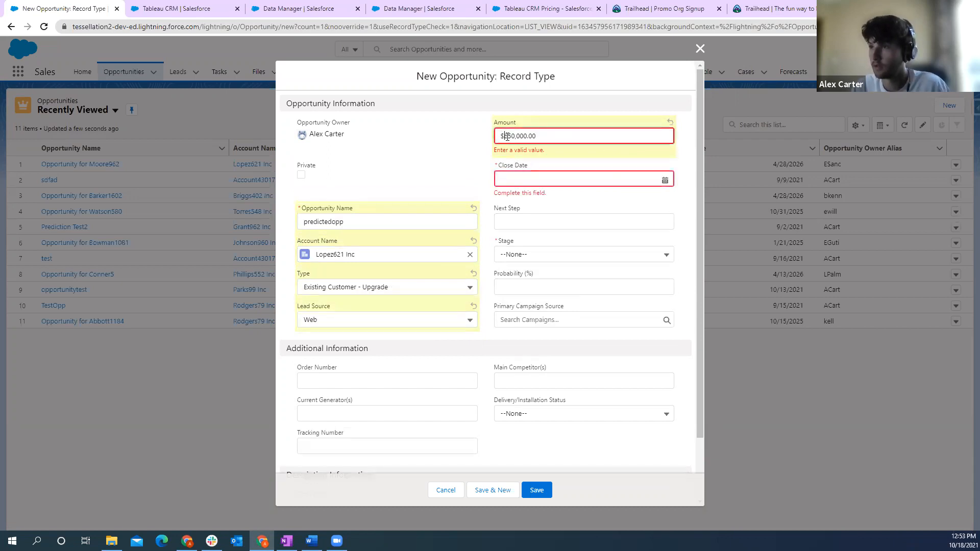
key(BackSpace)
key(BackSpace)
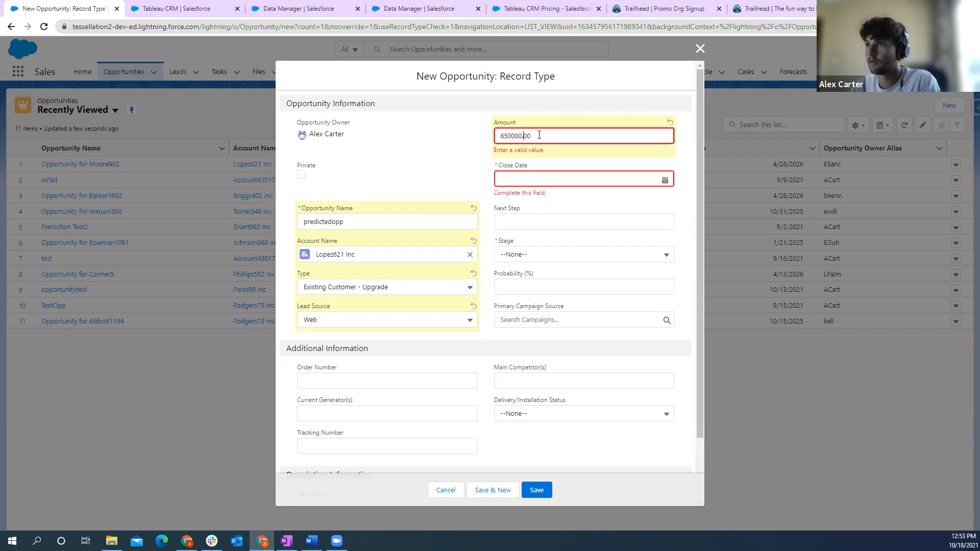
- Set the new opportunity's close date to 9/29/2021
click(665, 181)
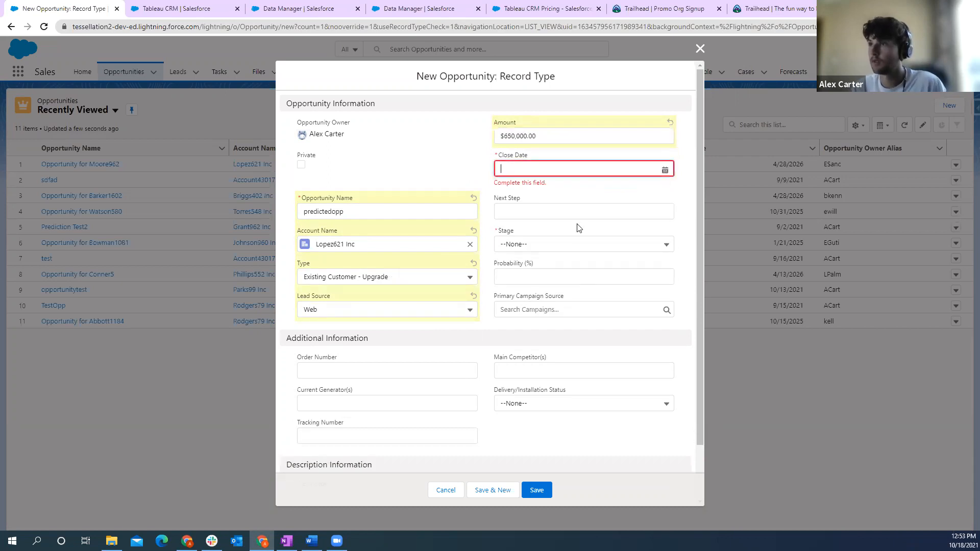
click(665, 169)
click(597, 222)
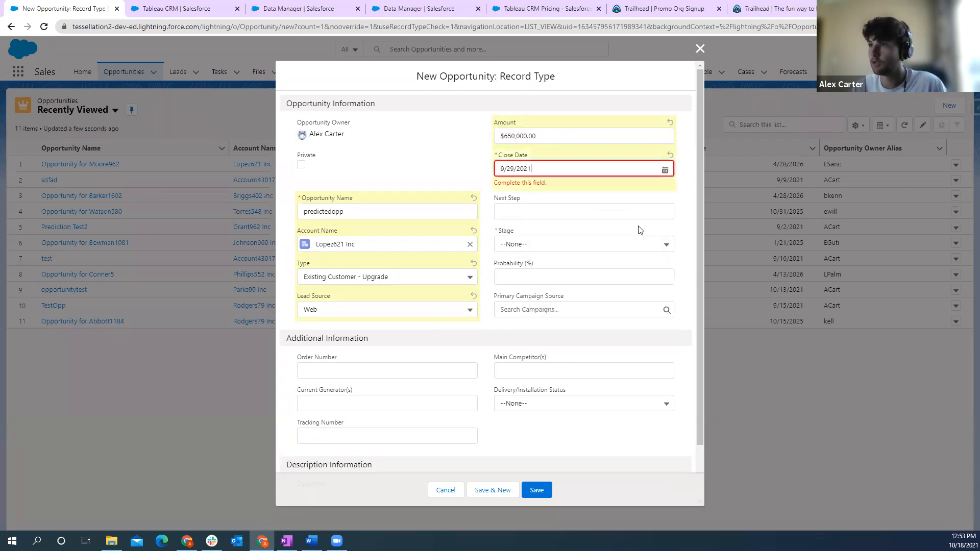
- Set the opportunity's stage to Value Proposition and save the record
click(570, 252)
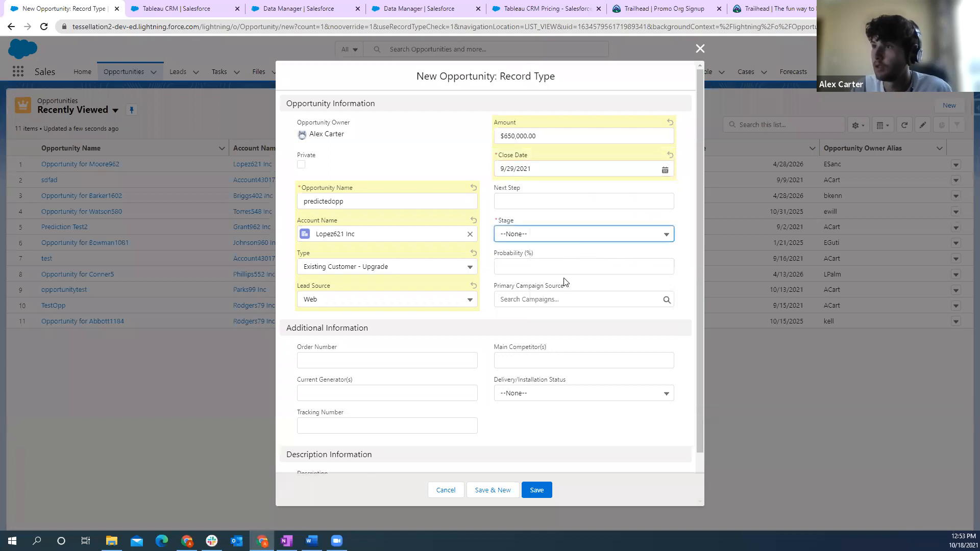
click(561, 237)
click(537, 326)
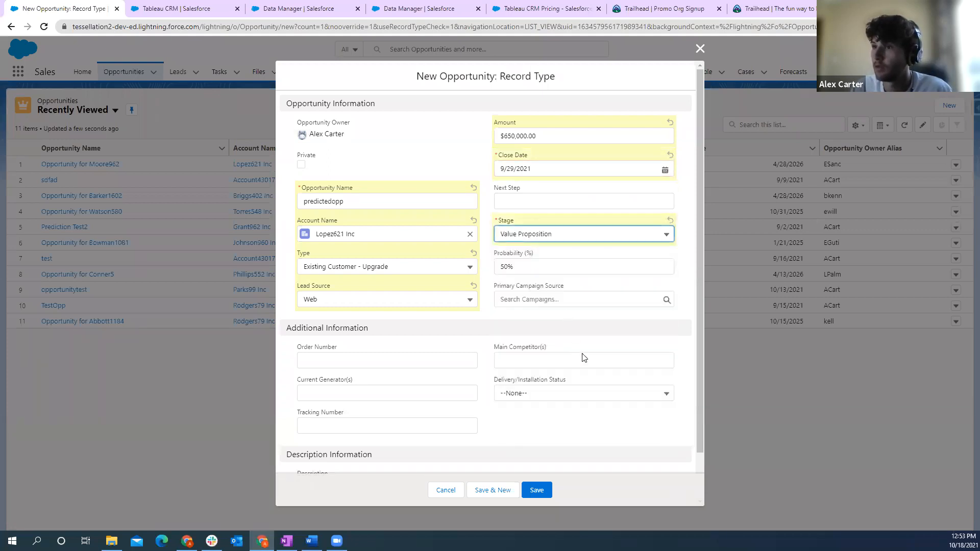
scroll(584, 357, down, 1)
click(541, 490)
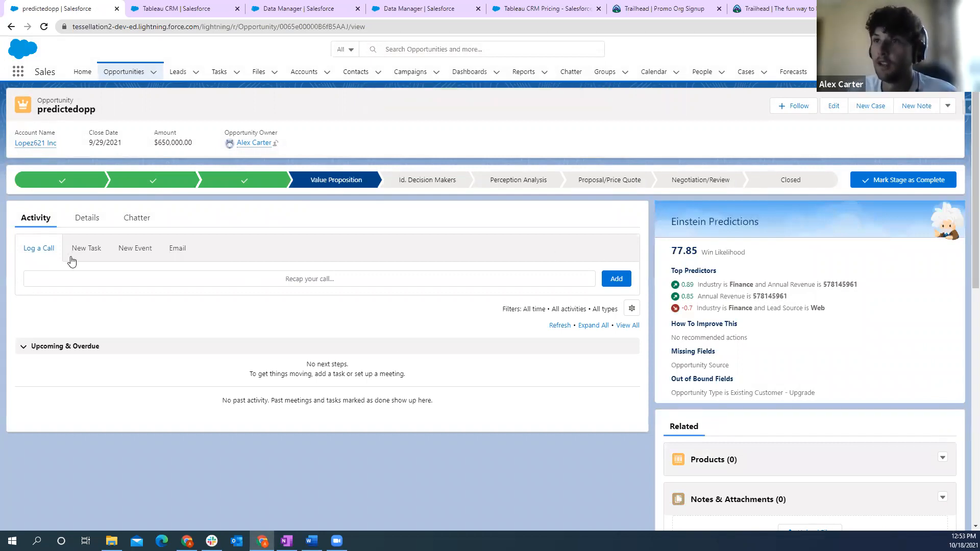
- Review the predictedopp record's details alongside its Einstein Predictions
click(82, 218)
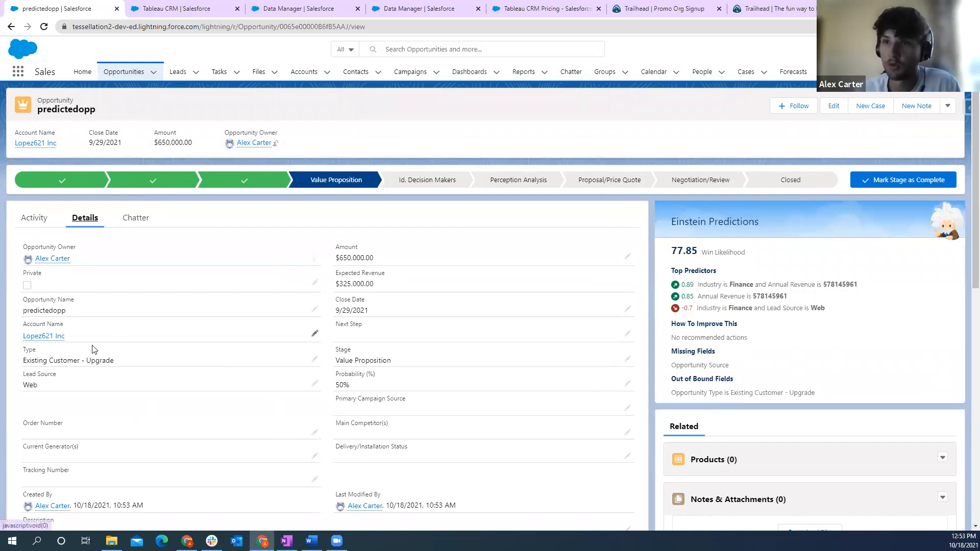
mouse_move(43, 338)
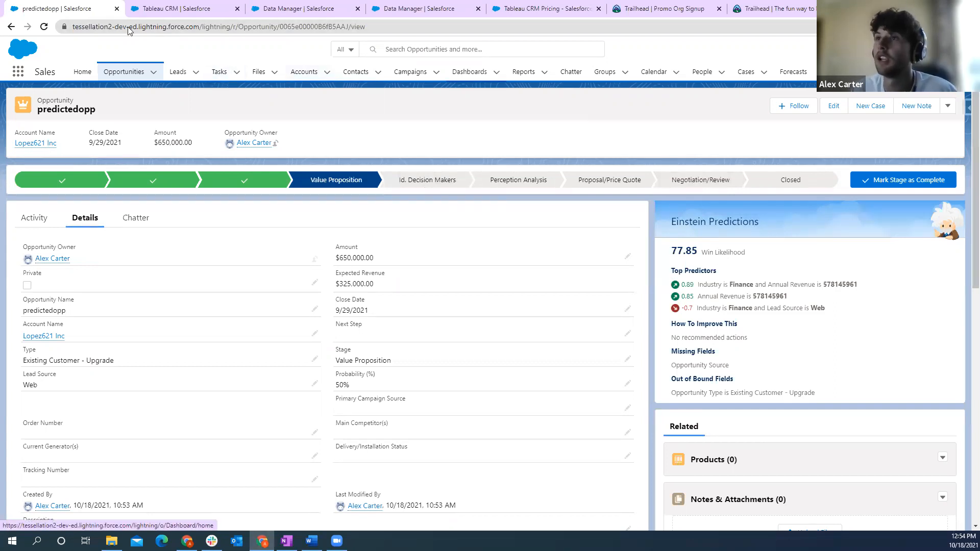
- Switch to the Tableau CRM Data Manager and close the open Opportunity Training Dataset - TCTUG recipe
click(183, 8)
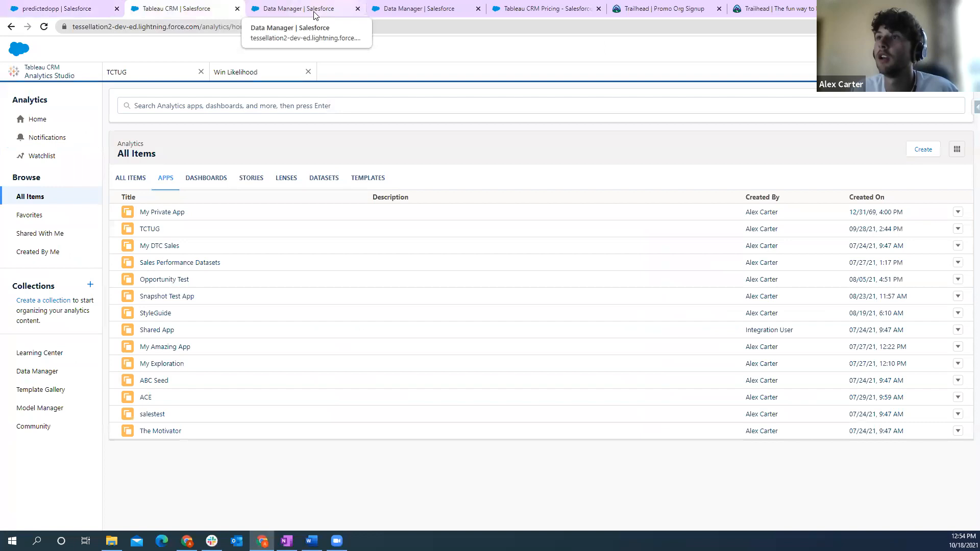
click(296, 8)
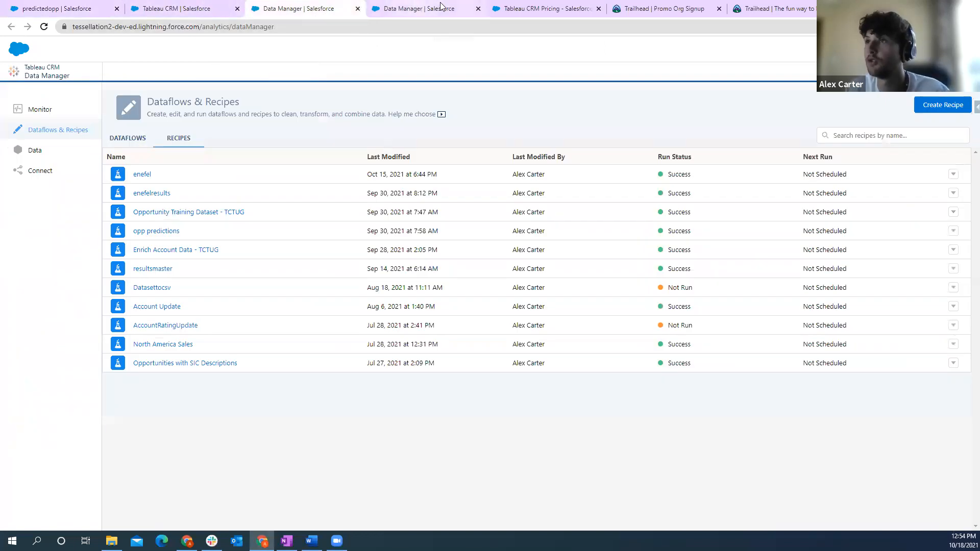
click(417, 8)
click(478, 8)
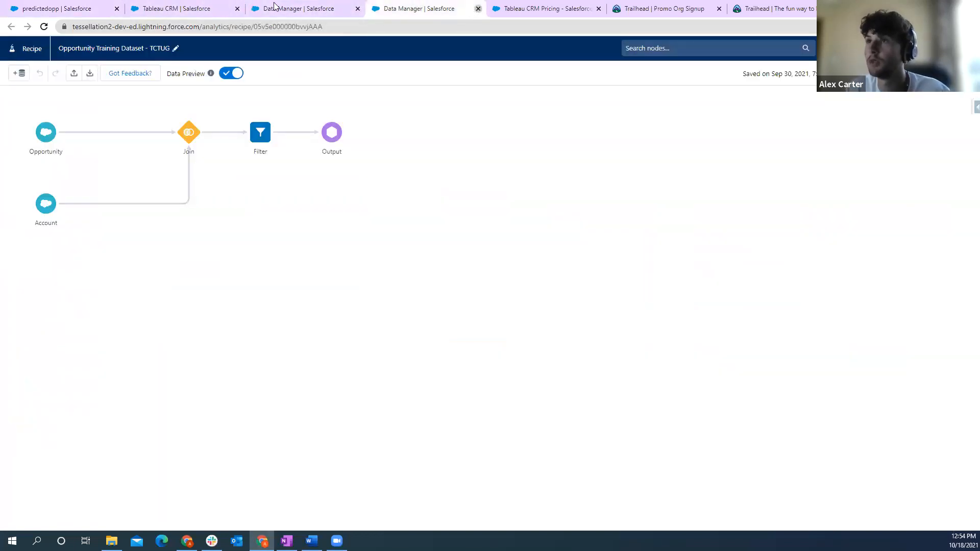
- Open the opp predictions recipe from the recipe list and examine its Filter node
click(315, 9)
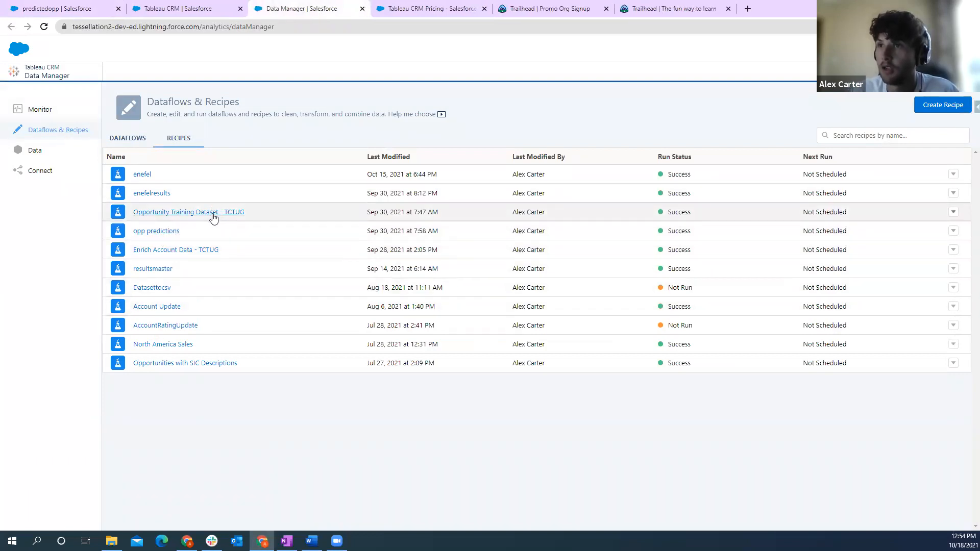
click(166, 233)
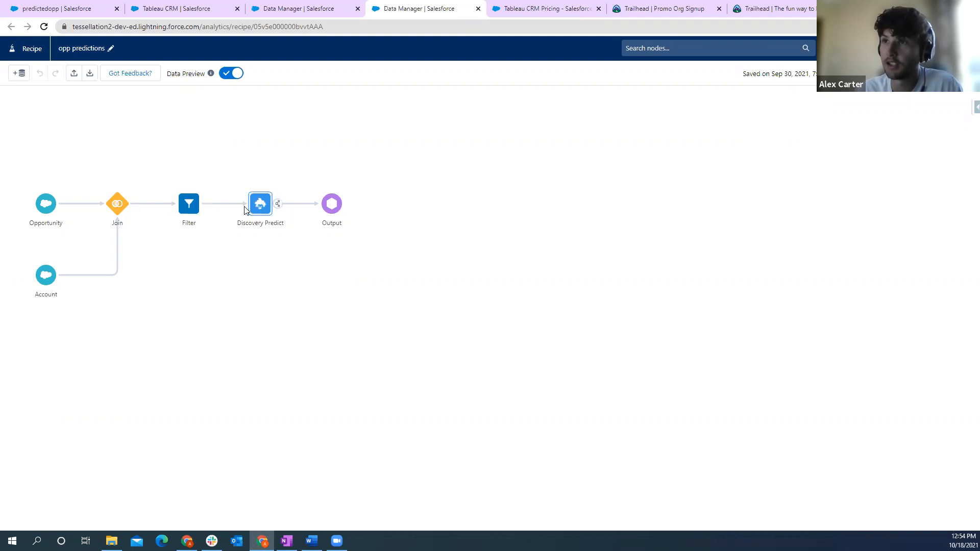
click(188, 206)
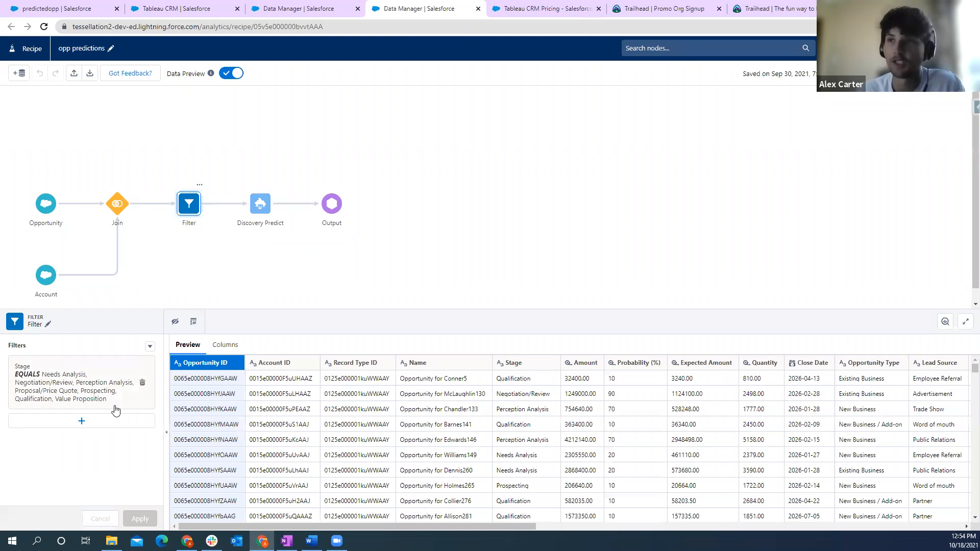
- Examine the Discovery Predict node's field mappings and the Output node's dataset settings in the opp predictions recipe
click(263, 206)
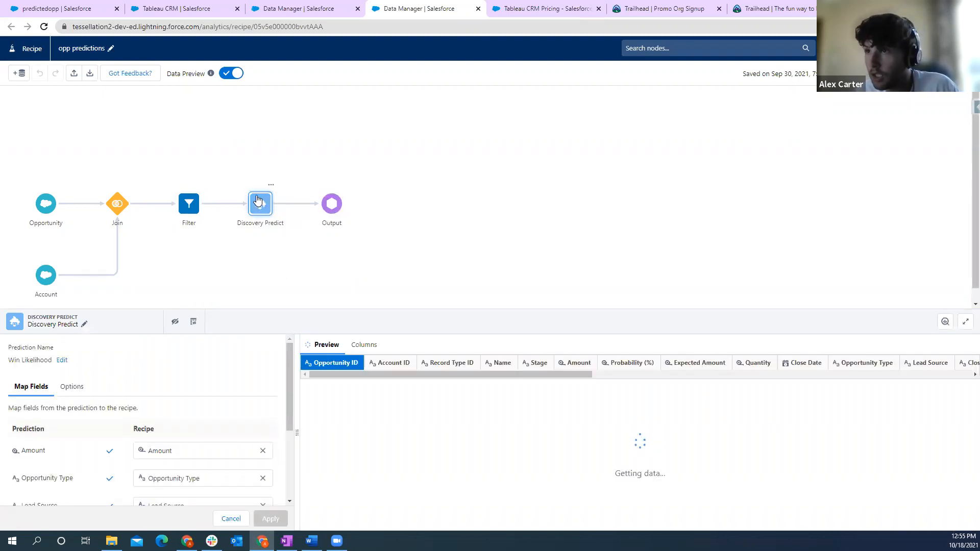
scroll(294, 418, down, 3)
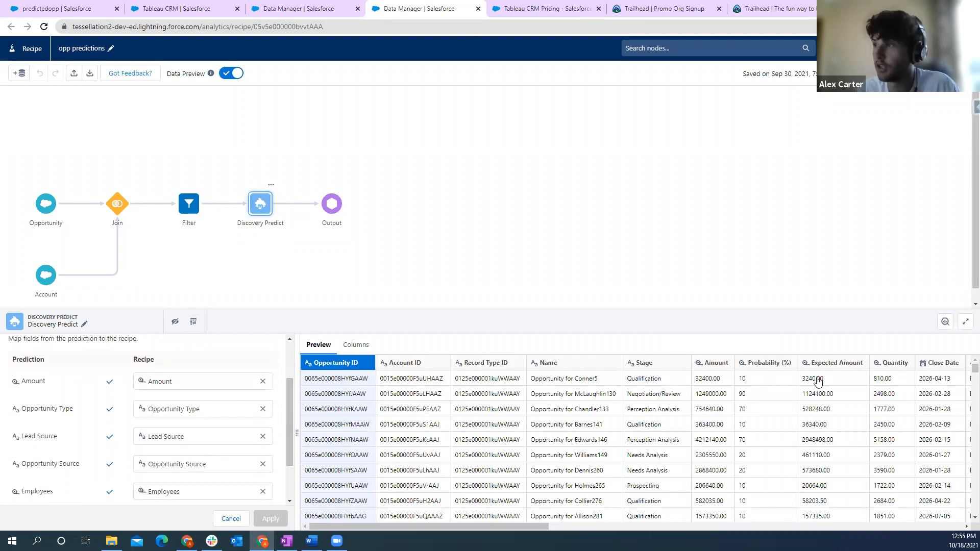
mouse_move(290, 403)
mouse_down()
mouse_move(293, 390)
mouse_move(294, 422)
mouse_move(292, 413)
mouse_up()
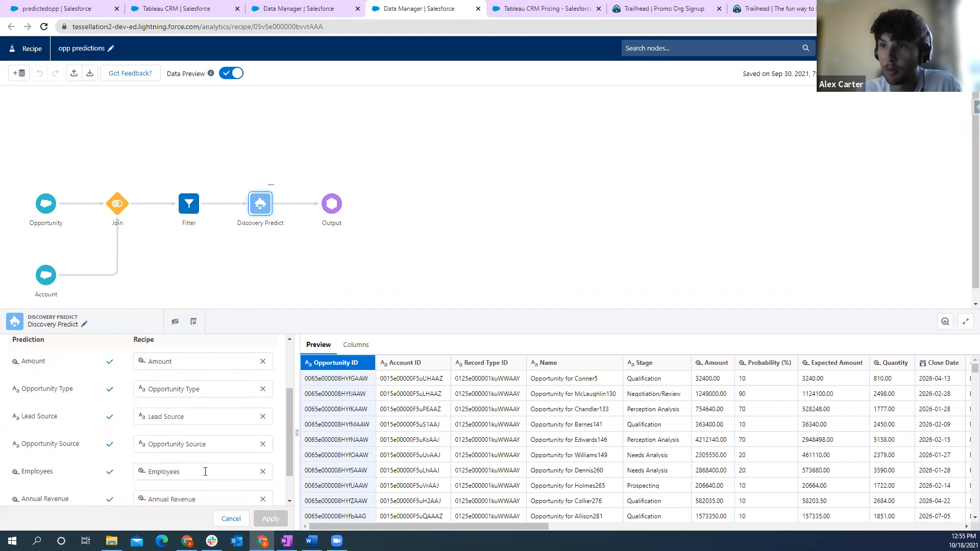
scroll(205, 471, down, 1)
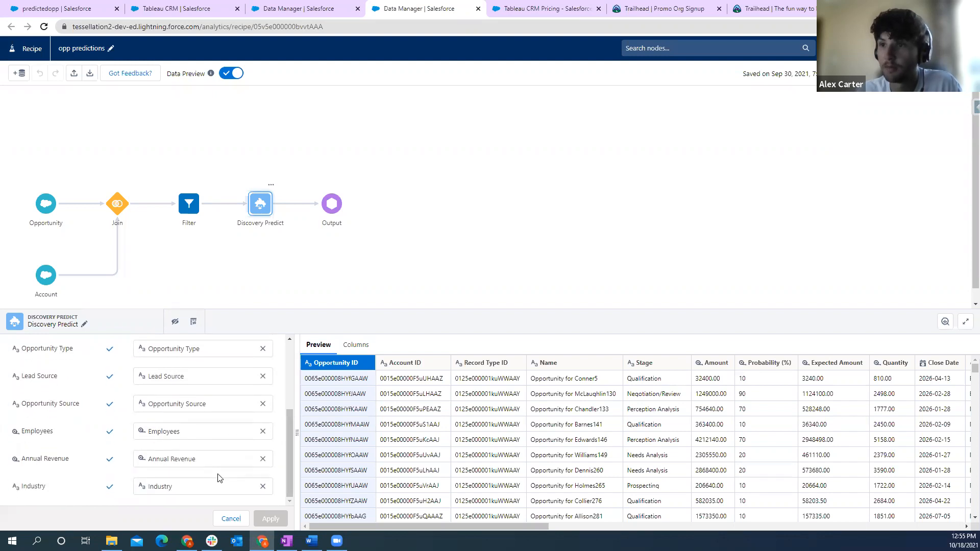
click(337, 205)
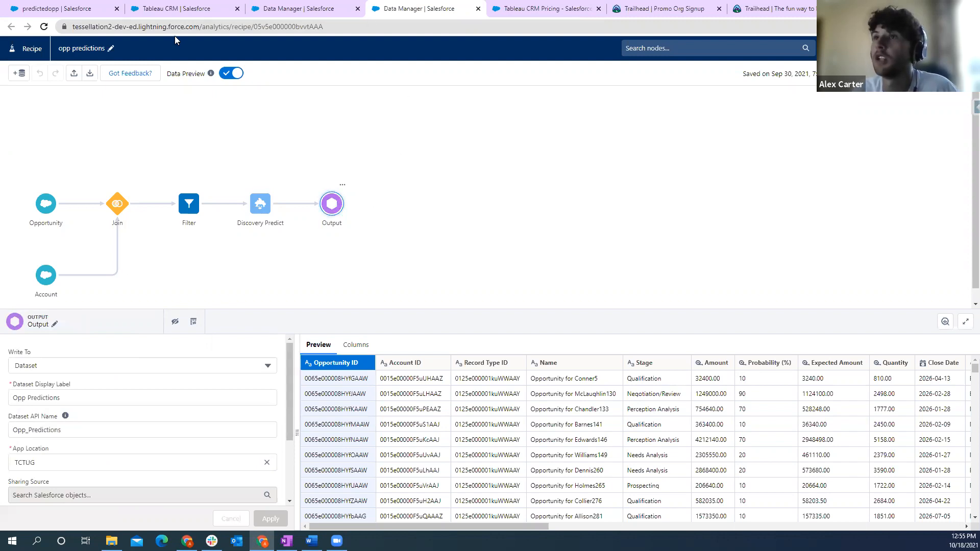
click(75, 399)
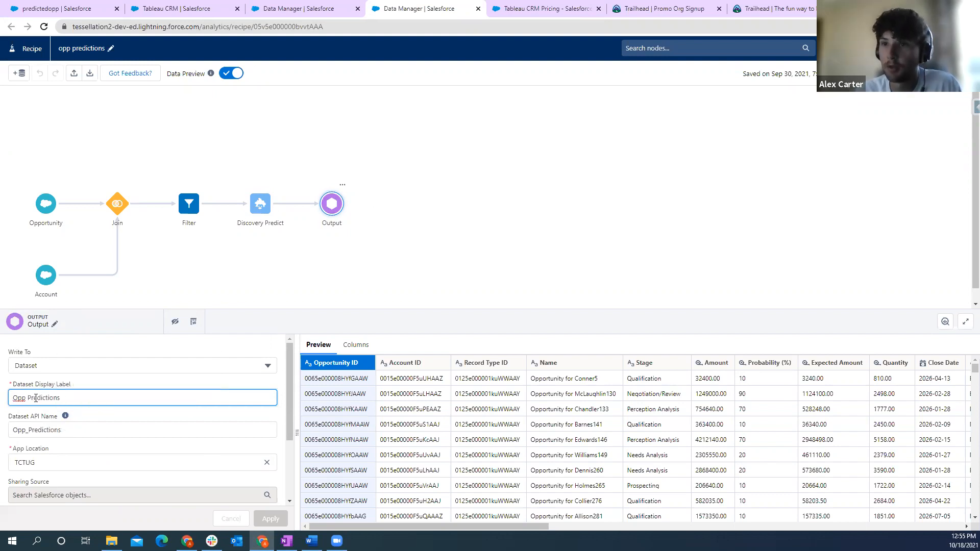
- Switch to Analytics Studio, explore the Opp Predictions dataset in a new lens, and show it as a values table
click(166, 11)
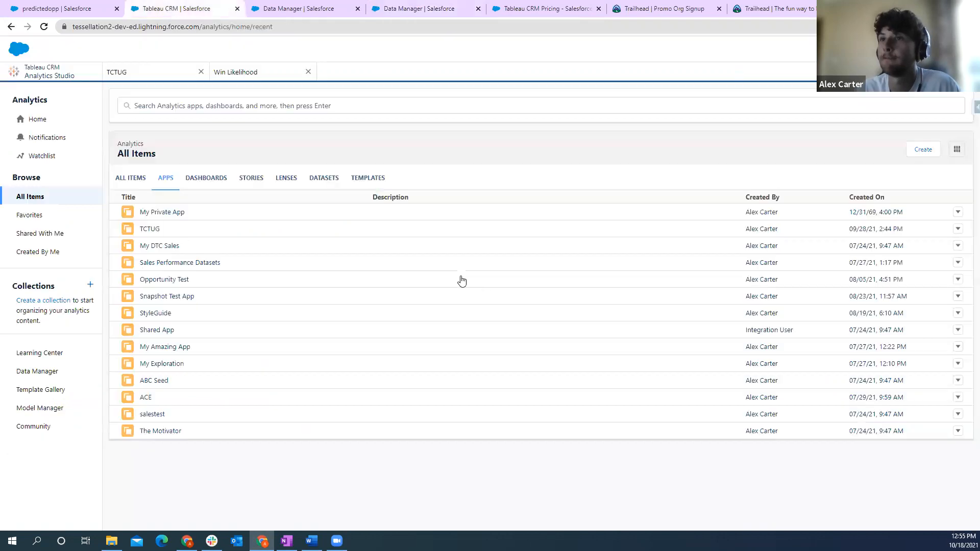
click(332, 181)
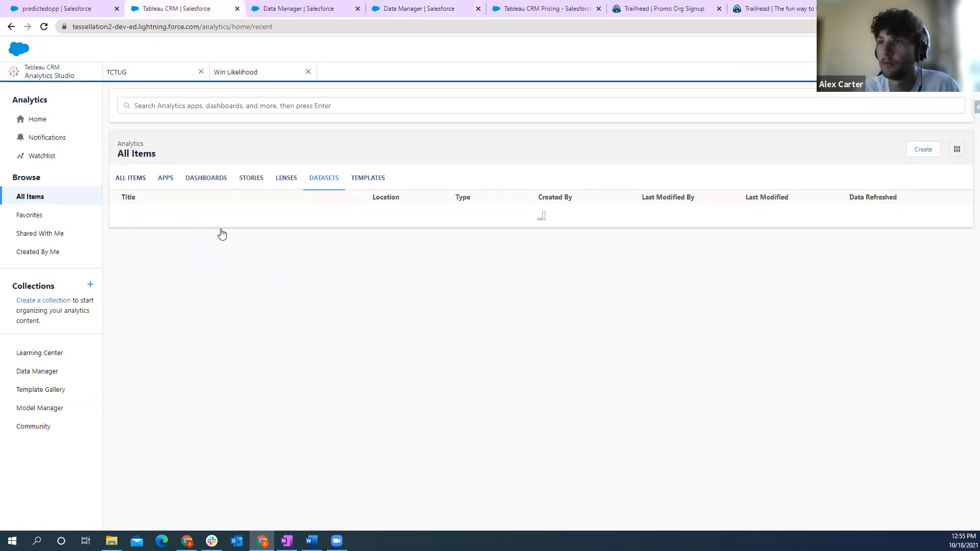
click(165, 213)
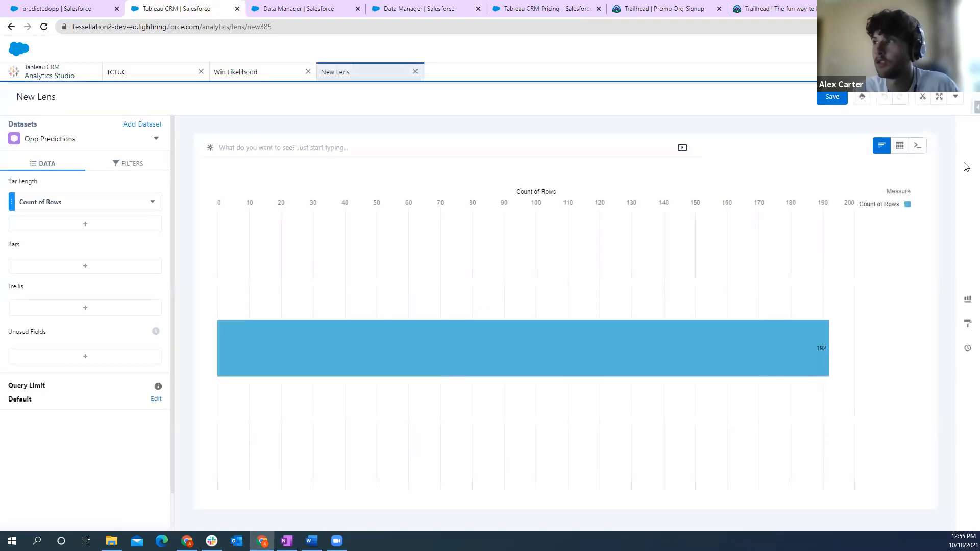
click(900, 148)
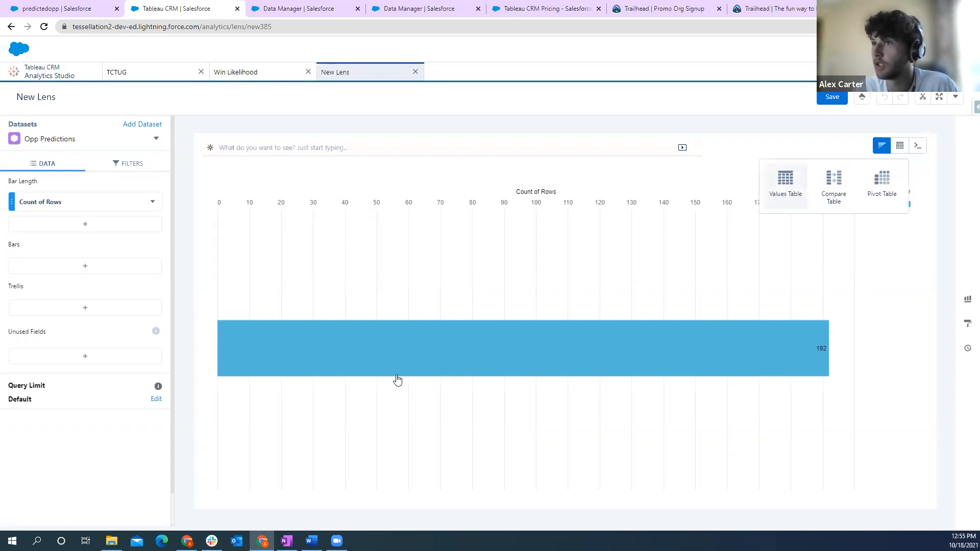
click(785, 184)
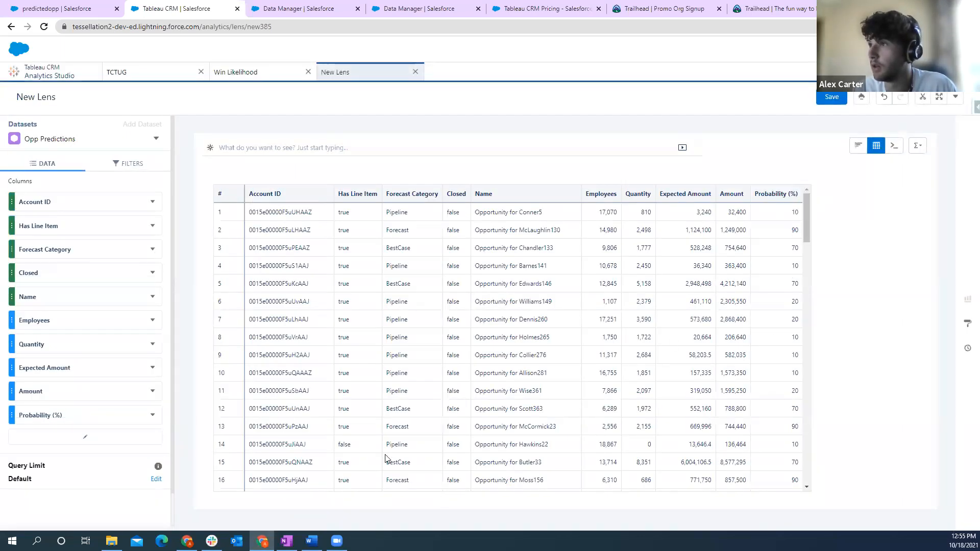
- Add the Predicted Won column to the values table
click(80, 437)
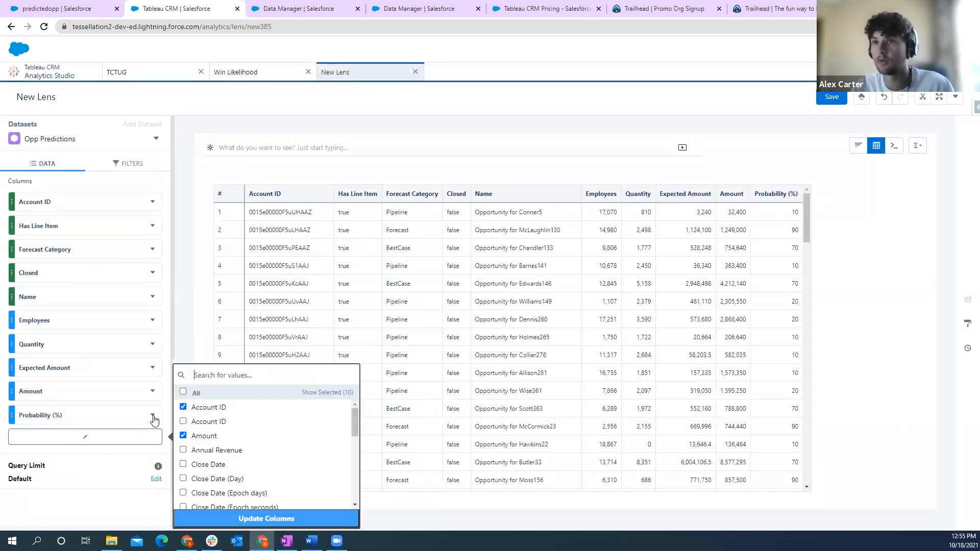
scroll(270, 445, down, 5)
scroll(281, 445, down, 5)
scroll(355, 481, down, 1)
scroll(353, 493, down, 3)
scroll(348, 506, down, 1)
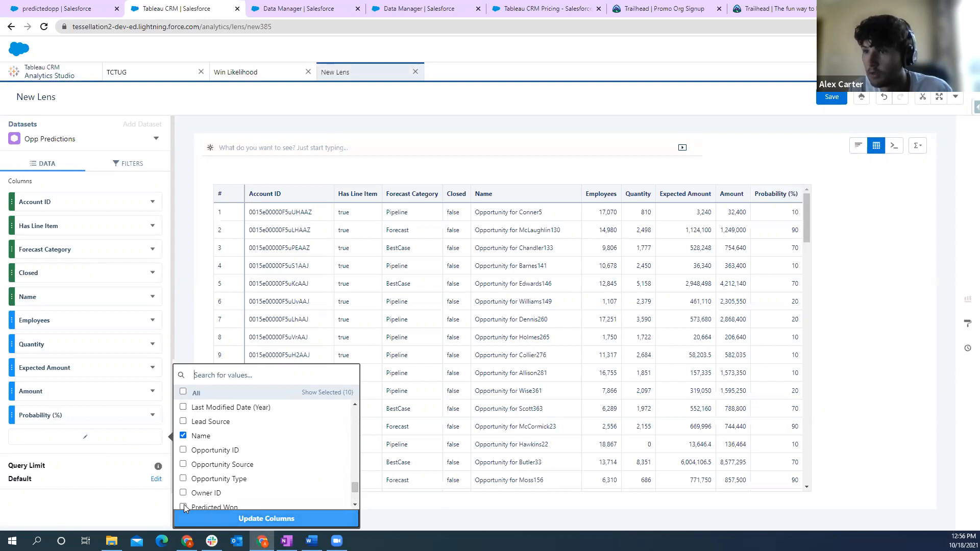
click(186, 518)
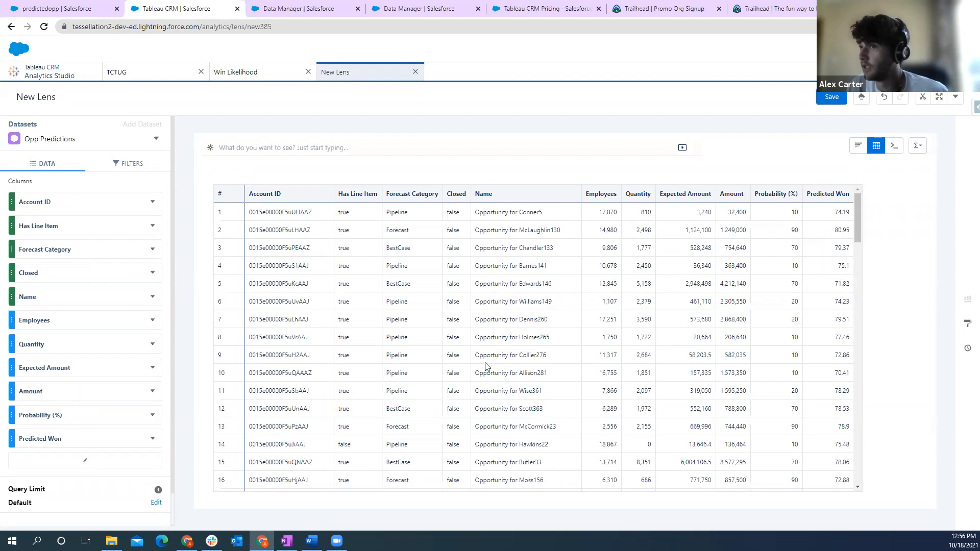
- Leave the lens without saving and open the Opportunity Prioritization dashboard from the TCTUG app
click(415, 73)
click(522, 316)
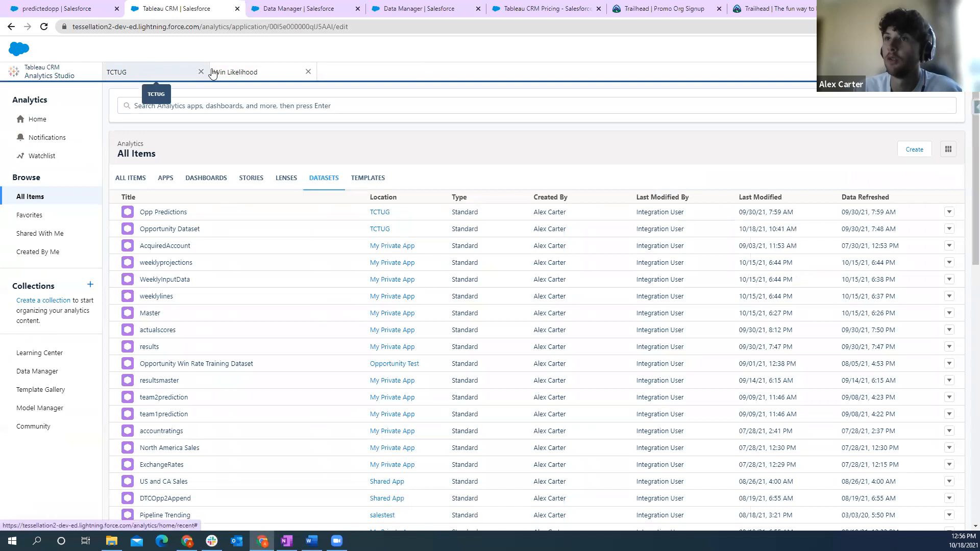
click(138, 74)
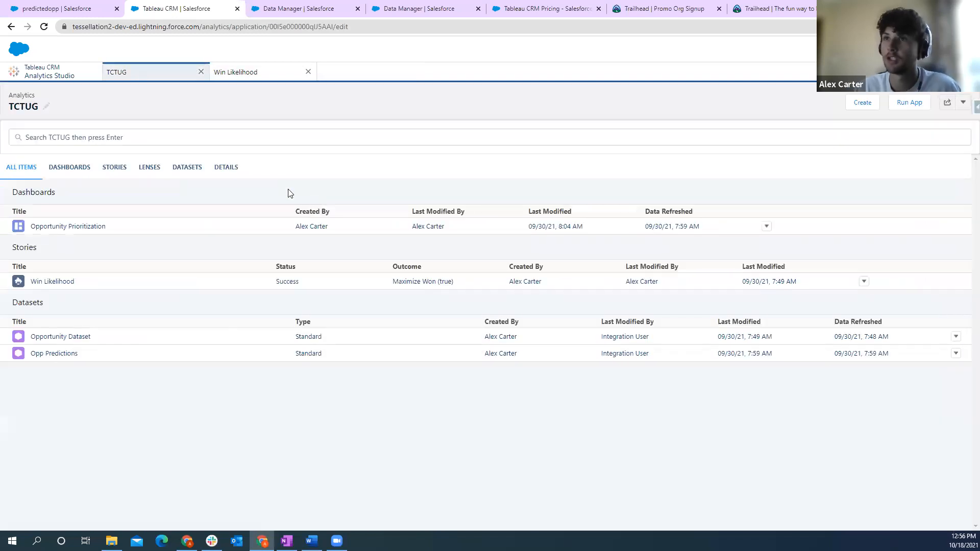
click(78, 232)
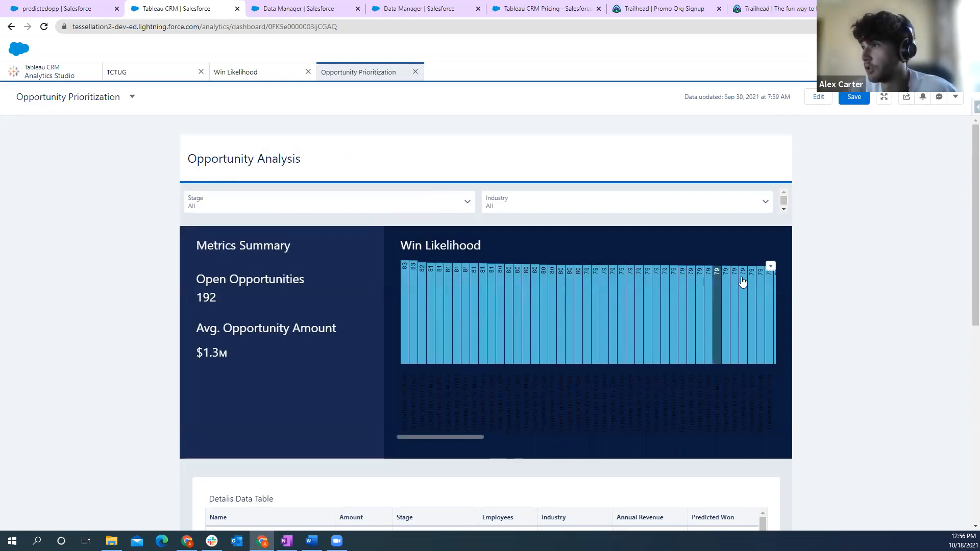
mouse_move(406, 269)
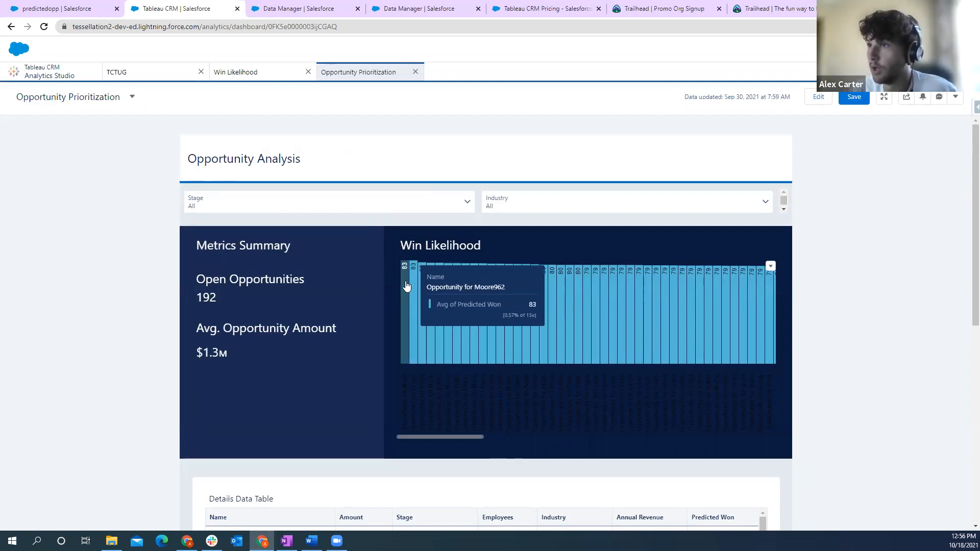
- Filter the dashboard to the Prospecting stage and review the opportunities in its Details Data Table
click(461, 210)
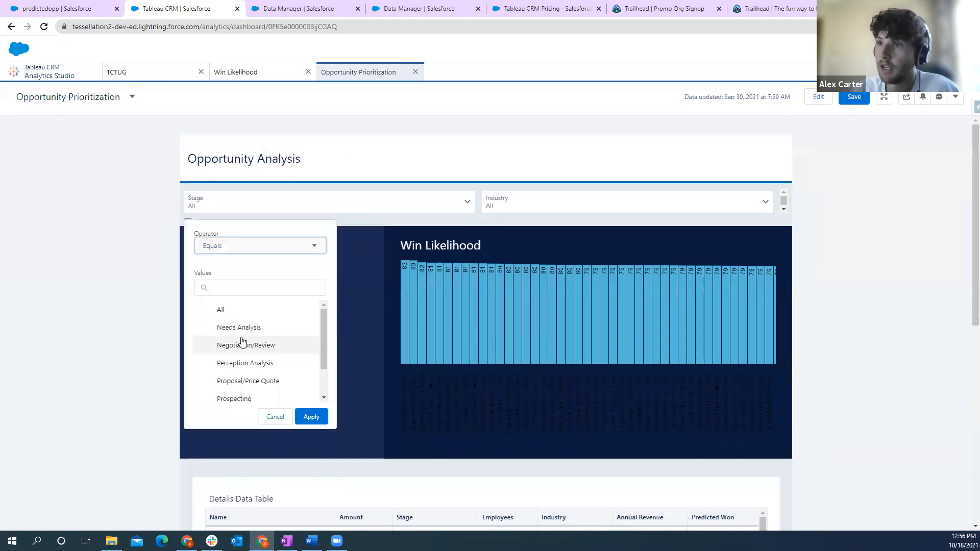
scroll(241, 343, down, 2)
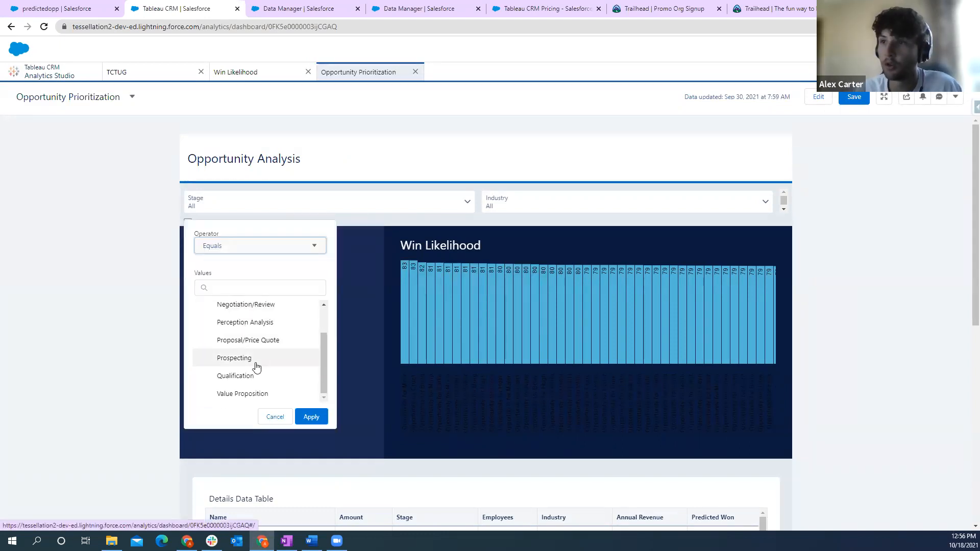
click(250, 363)
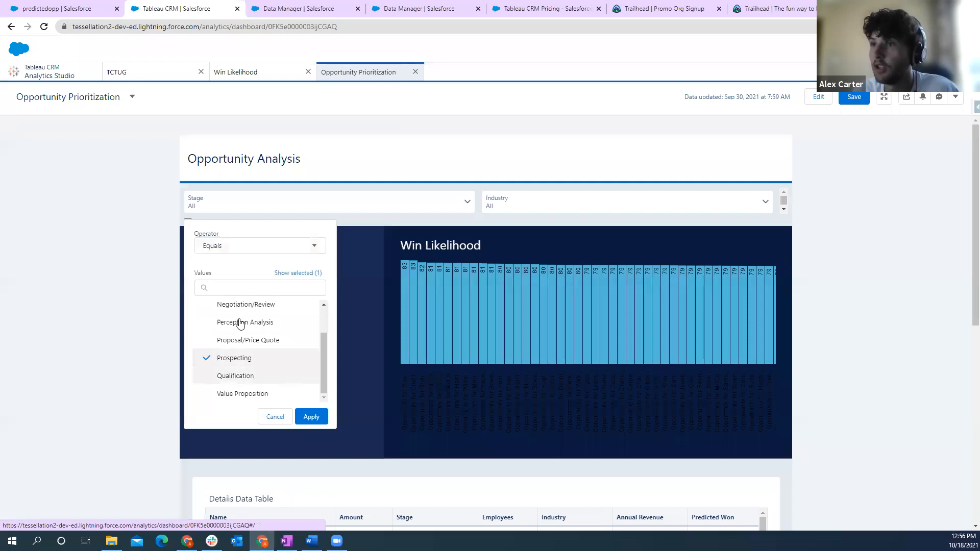
click(314, 417)
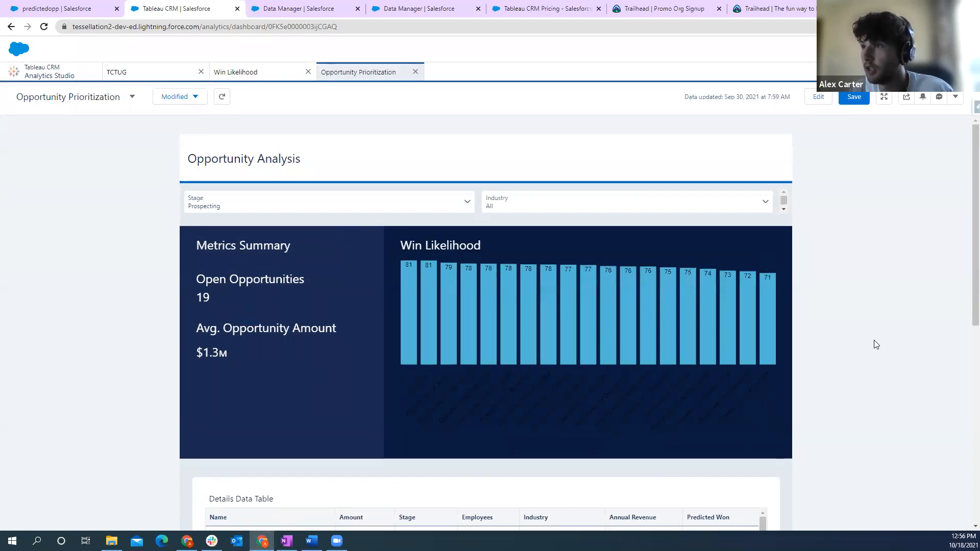
scroll(873, 339, down, 3)
scroll(924, 374, down, 1)
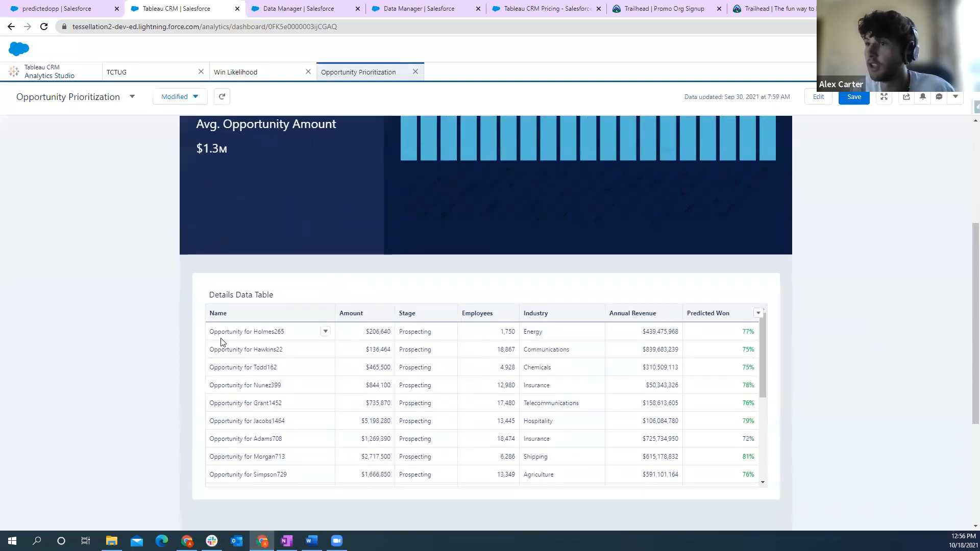
drag(763, 356, 757, 319)
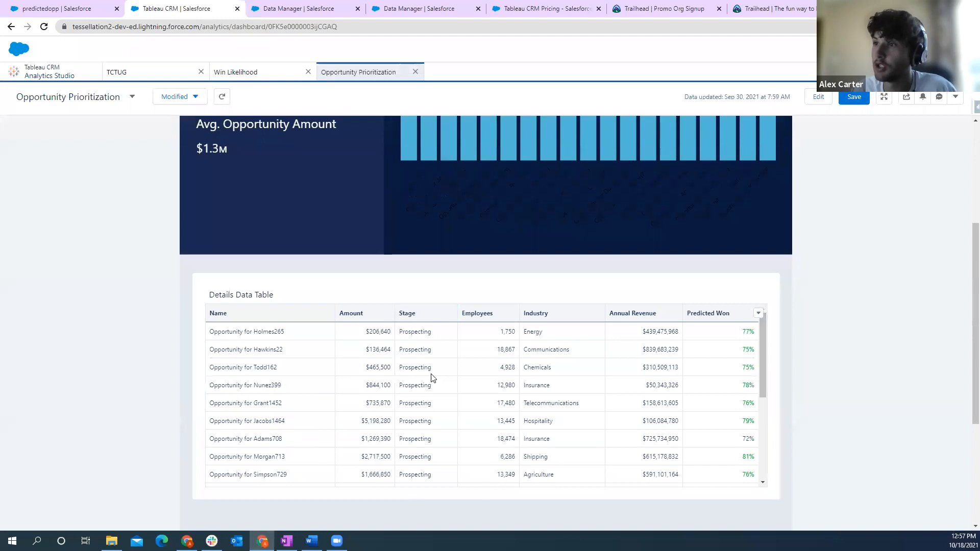
scroll(664, 349, up, 4)
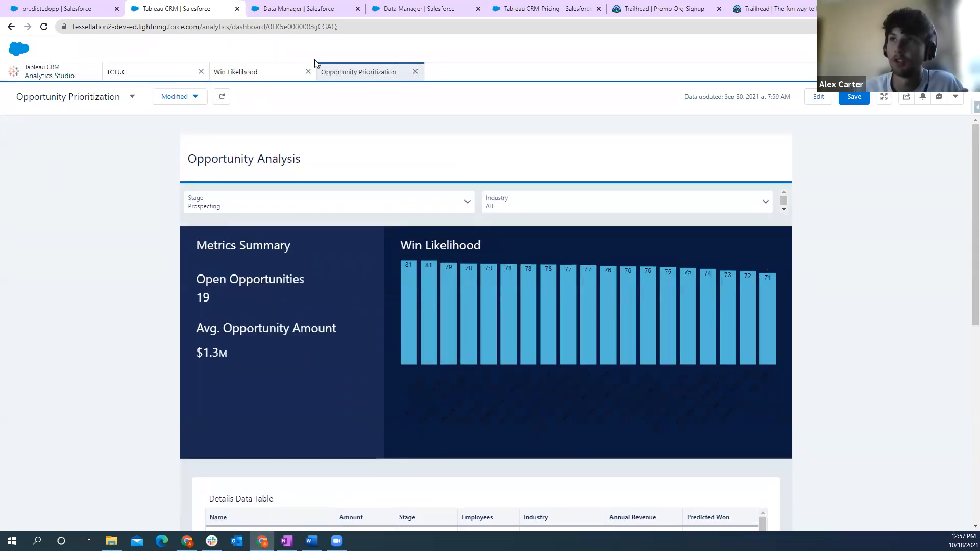
- Switch to the Salesforce Sales app and open its Home page to view the embedded Opportunity Prioritization dashboard
click(78, 10)
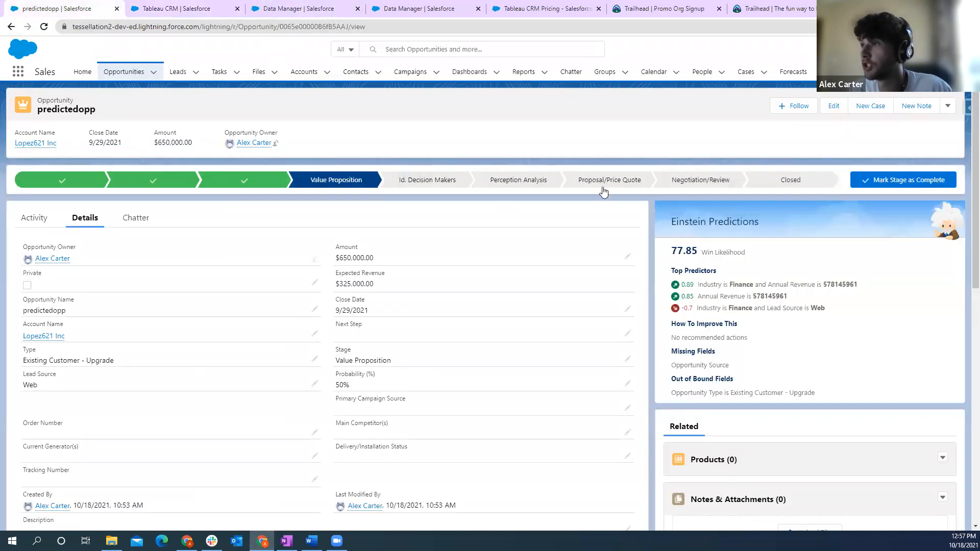
click(82, 74)
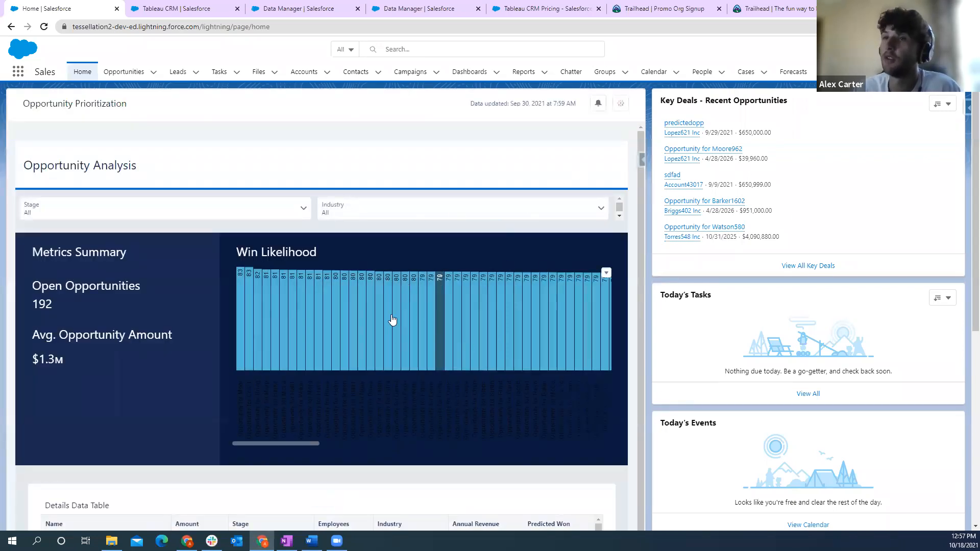
mouse_move(372, 306)
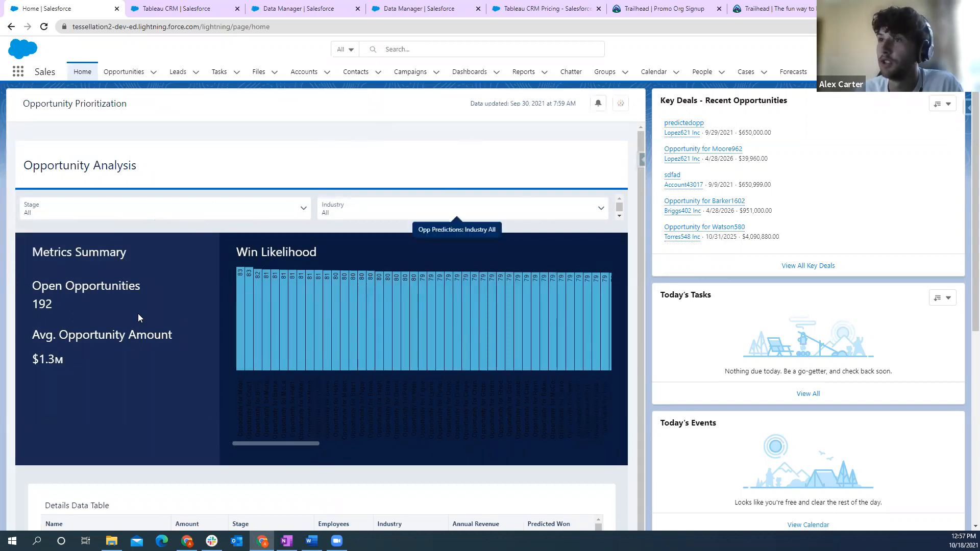
mouse_move(398, 324)
- Filter the embedded dashboard's Industry to Banking
scroll(398, 324, down, 1)
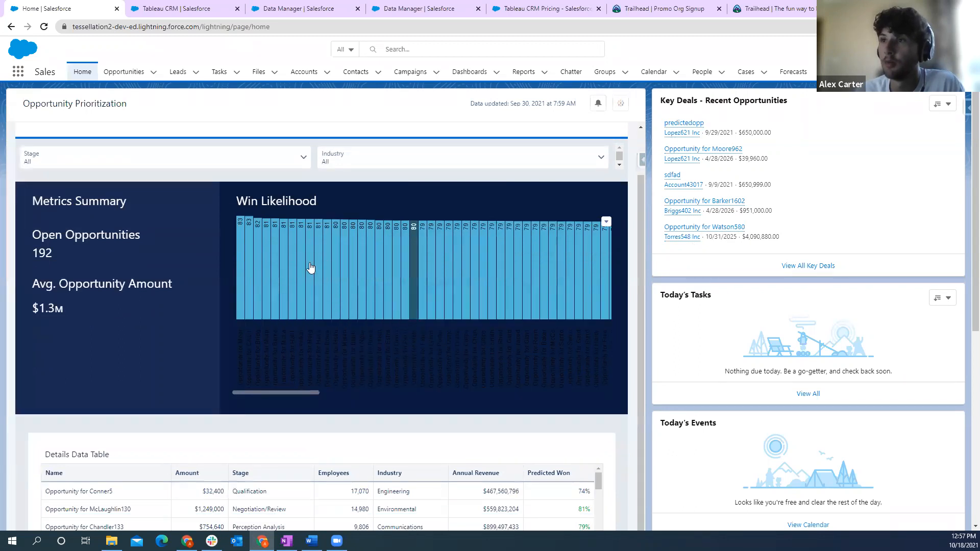
click(371, 168)
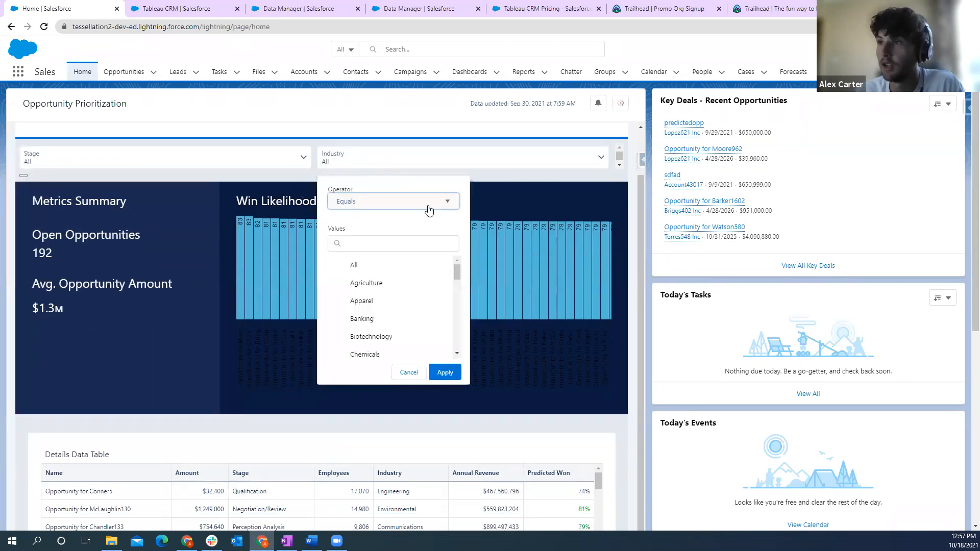
click(363, 318)
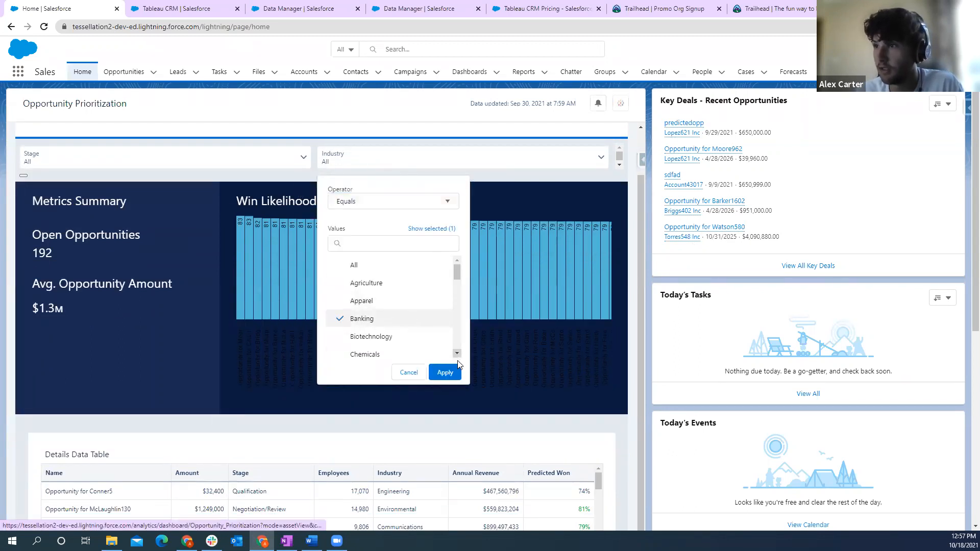
click(445, 372)
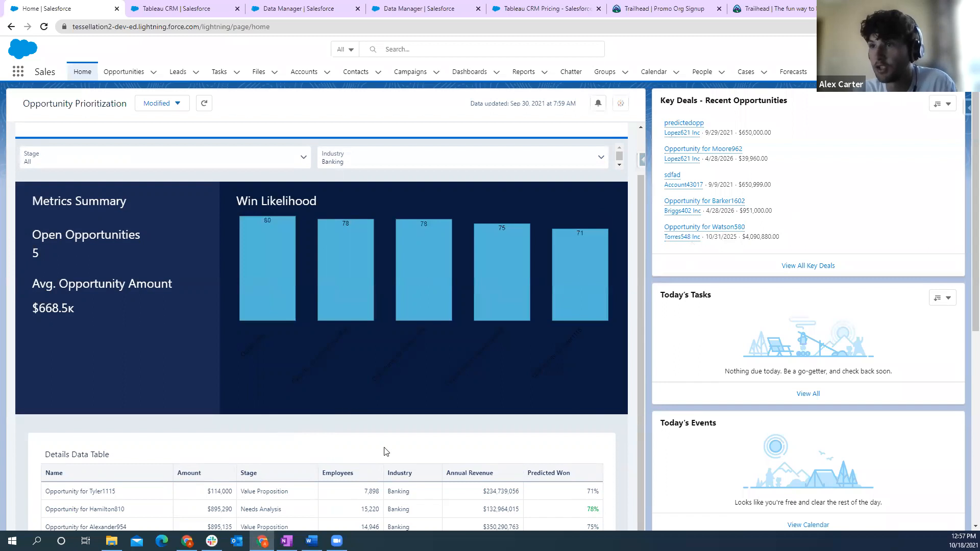
- Open the record of the Banking opportunity with the highest win likelihood from the Win Likelihood chart
scroll(439, 449, down, 1)
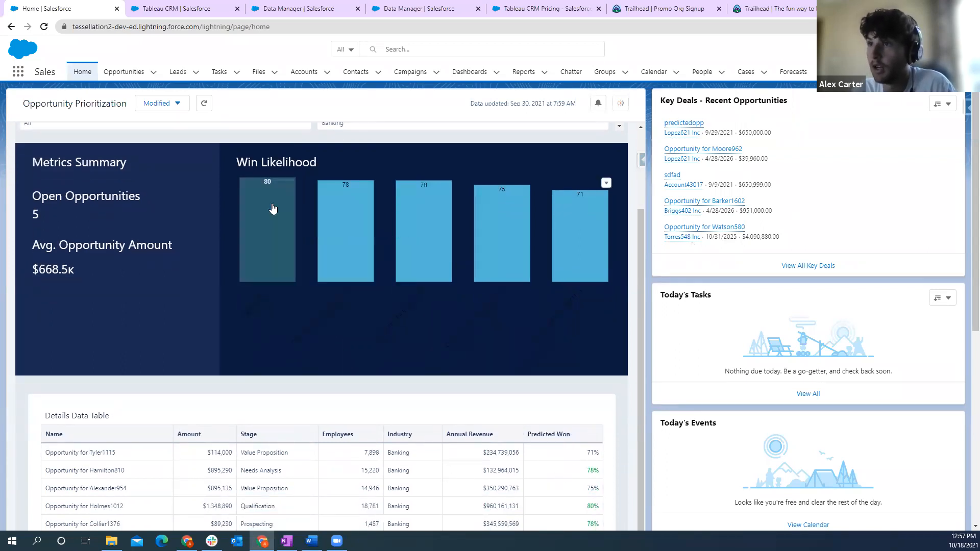
mouse_move(273, 193)
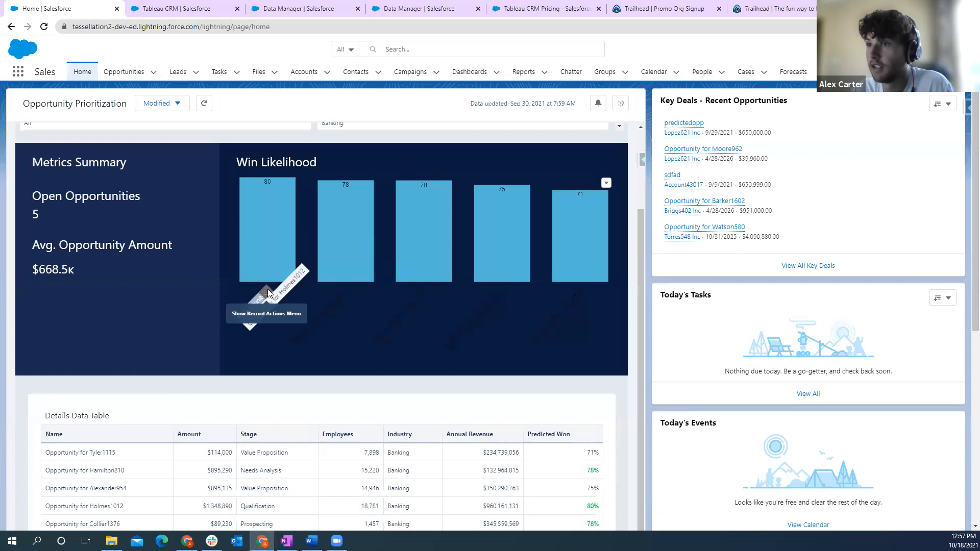
click(268, 289)
click(320, 296)
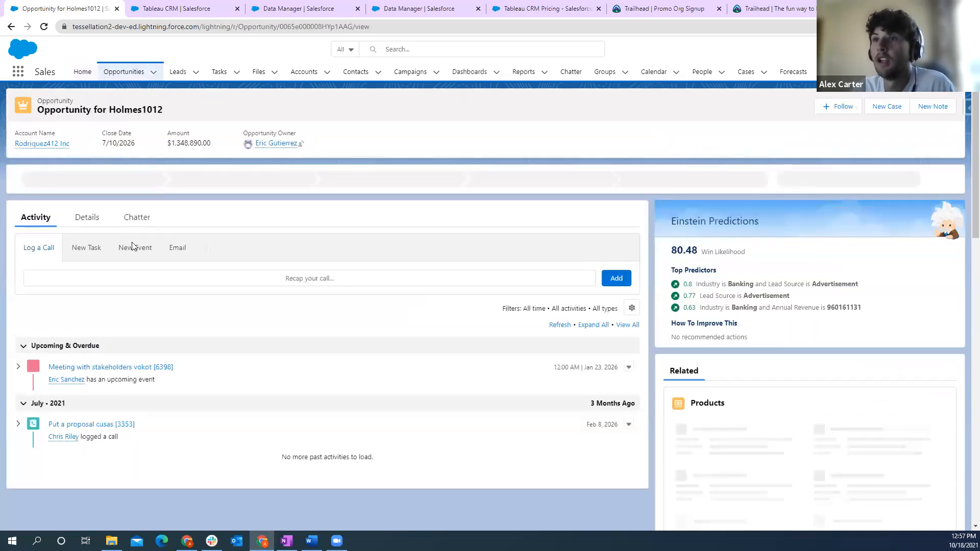
- View the opportunity record's Details fields beside its Einstein Predictions and return to the Sales Home page
click(86, 218)
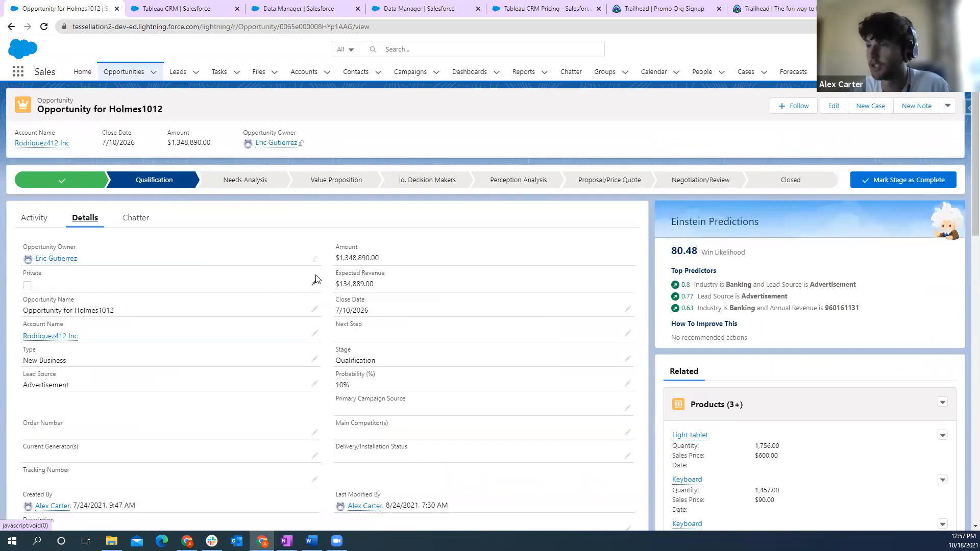
click(82, 74)
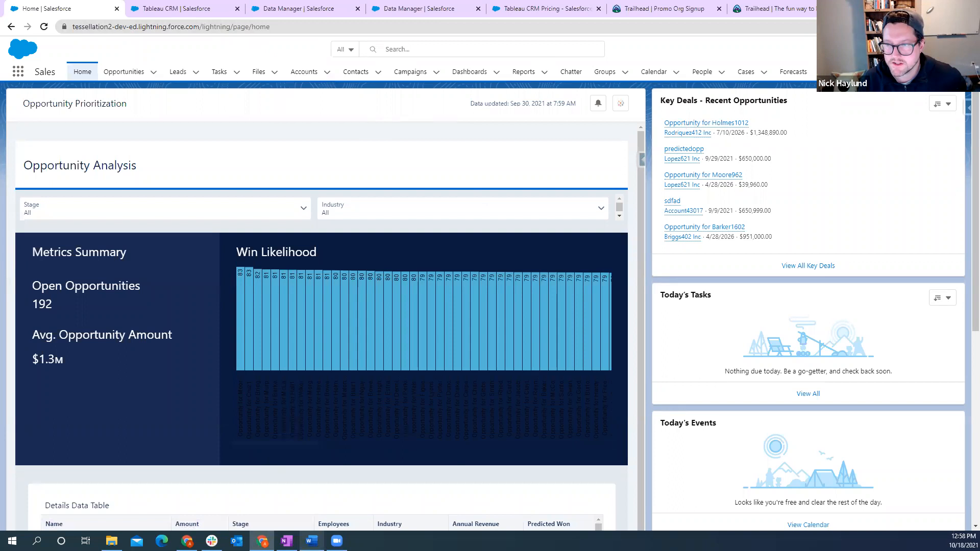
mouse_move(311, 540)
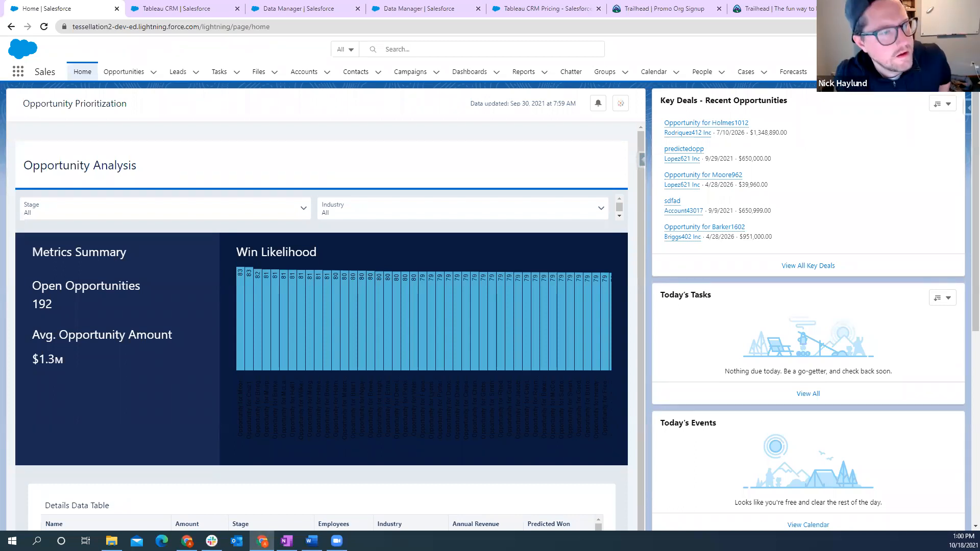
key(alt+Tab)
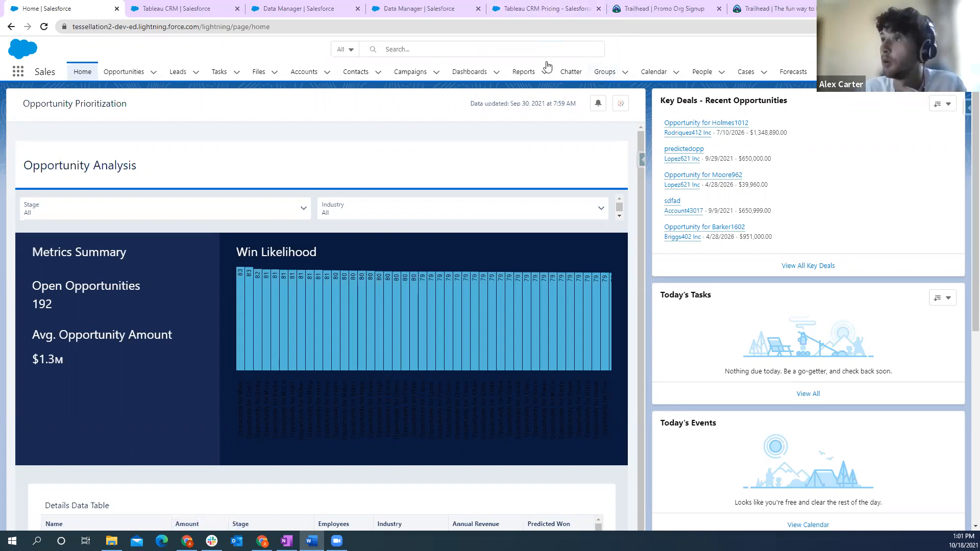
- Show the Trailhead sign-up page for the free Tableau CRM-enabled Developer Edition, highlight its web address, and return to Salesforce Home
click(652, 11)
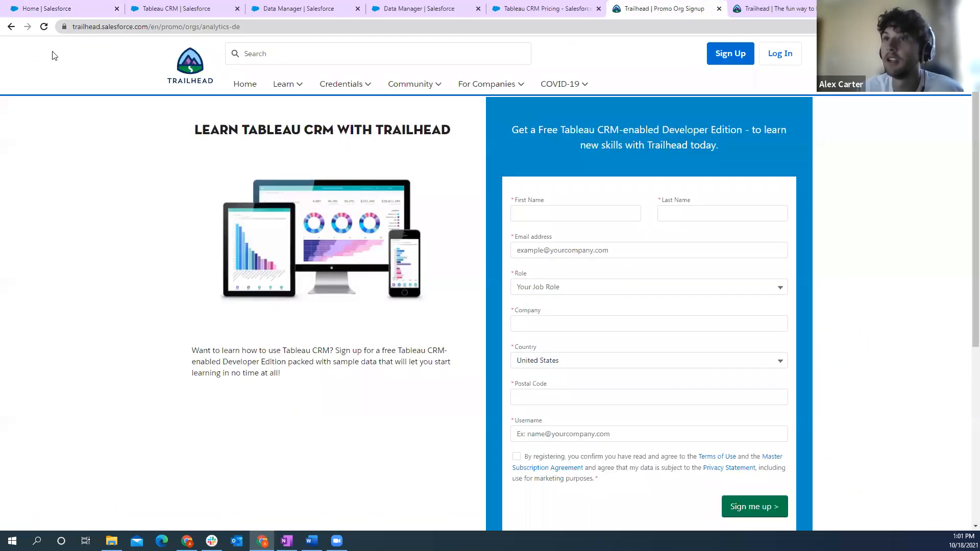
click(214, 30)
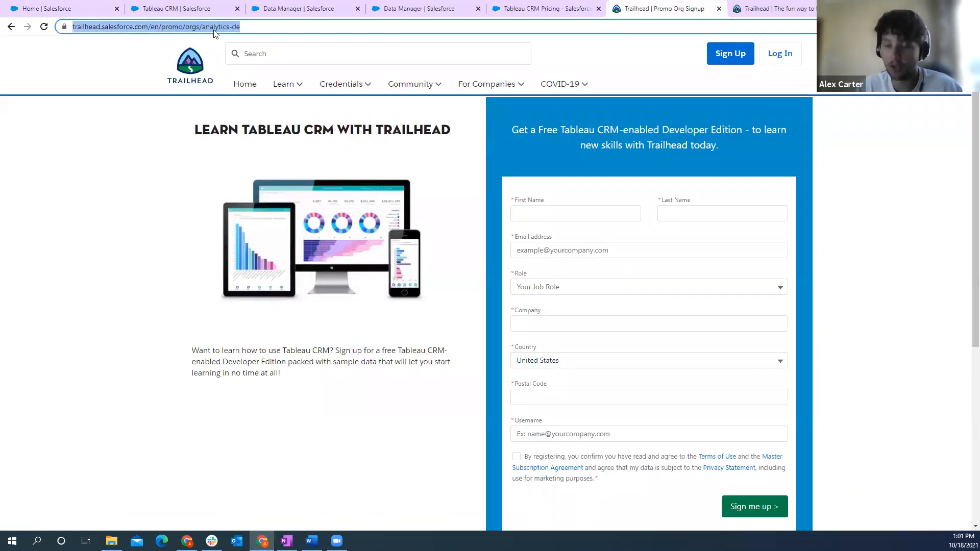
click(102, 232)
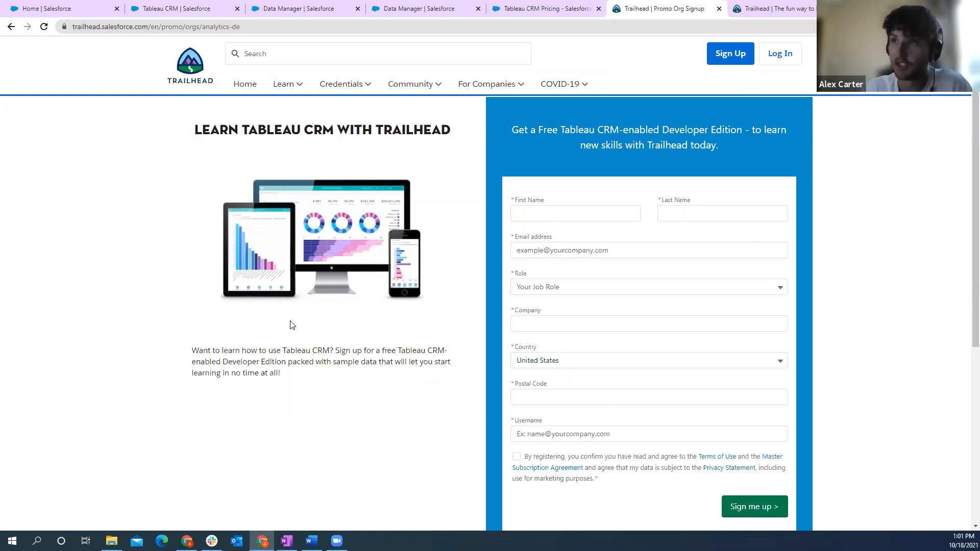
click(40, 11)
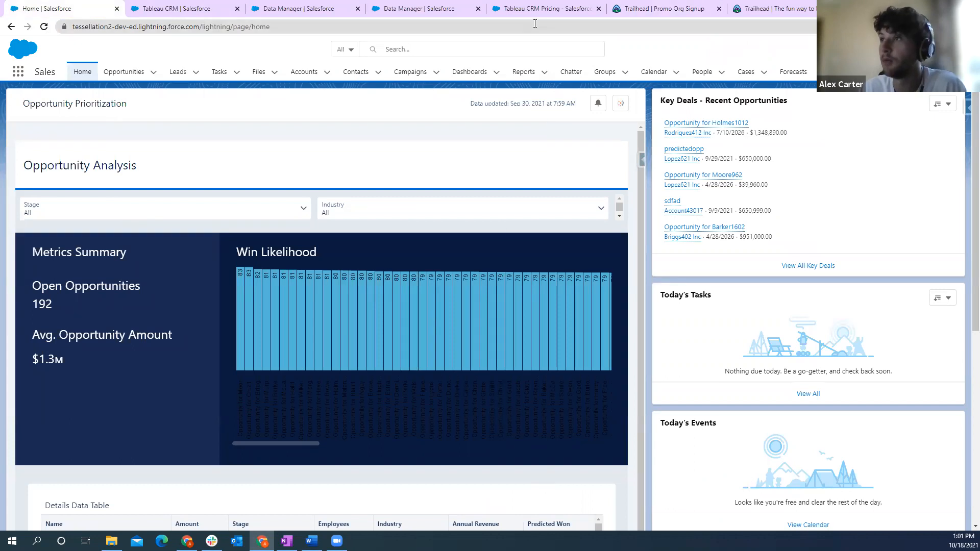
- Search Trailhead for "tableau crm" and look through the Learn results
click(658, 7)
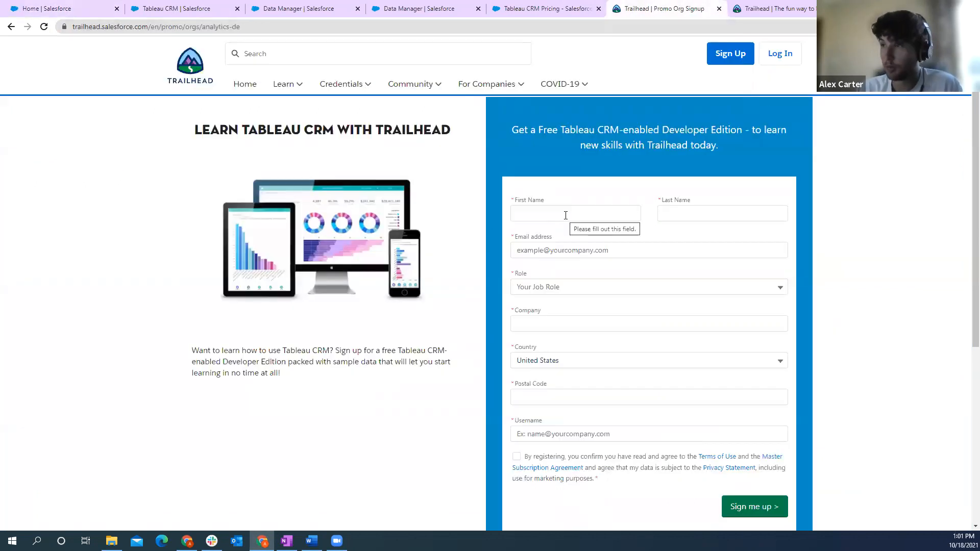
click(786, 12)
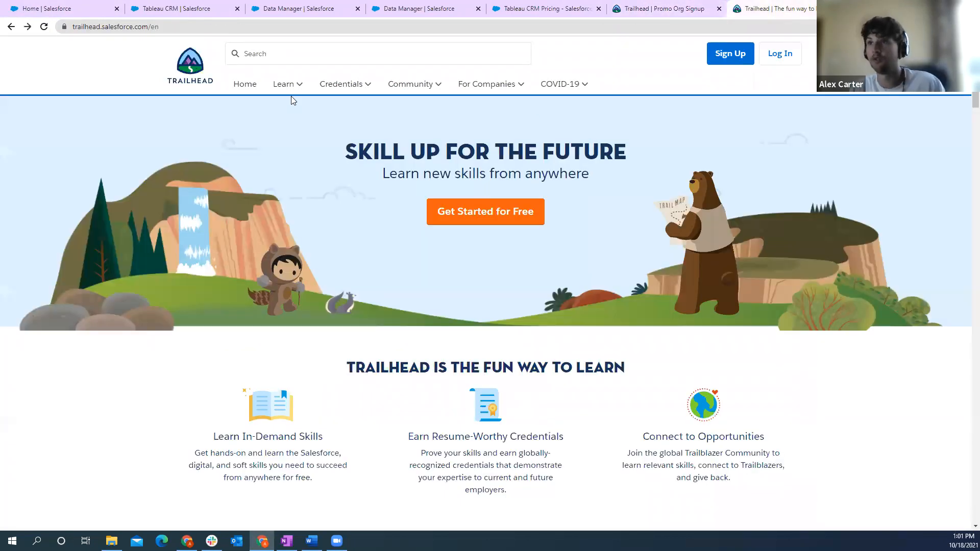
click(379, 51)
text(tableau crm)
key(Return)
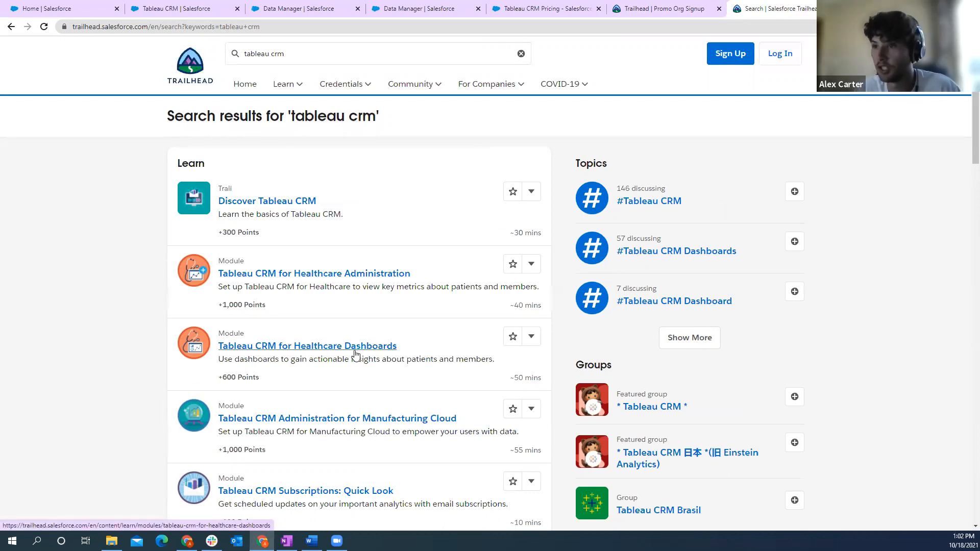
scroll(362, 347, down, 1)
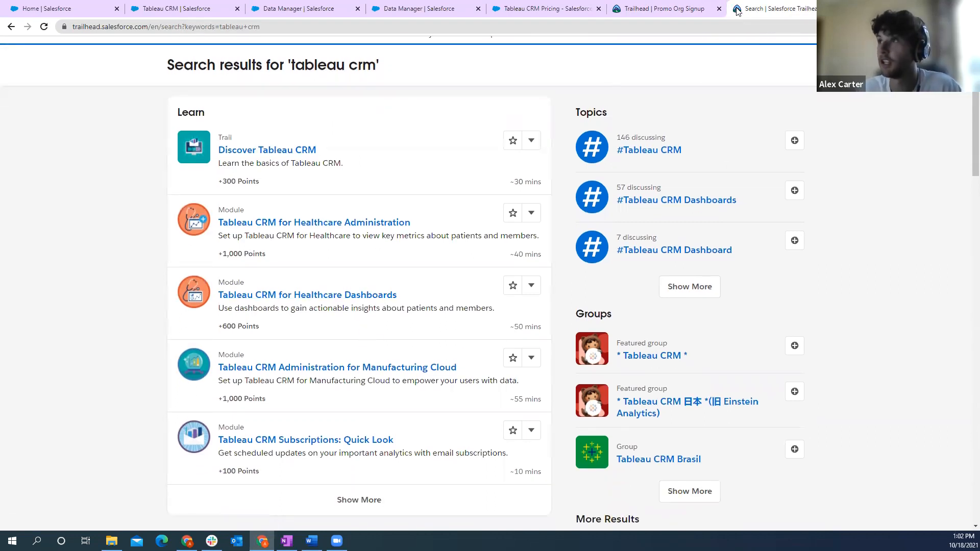
- Go back to the Trailhead Promo Org Signup page and highlight its full web address
click(688, 9)
click(216, 30)
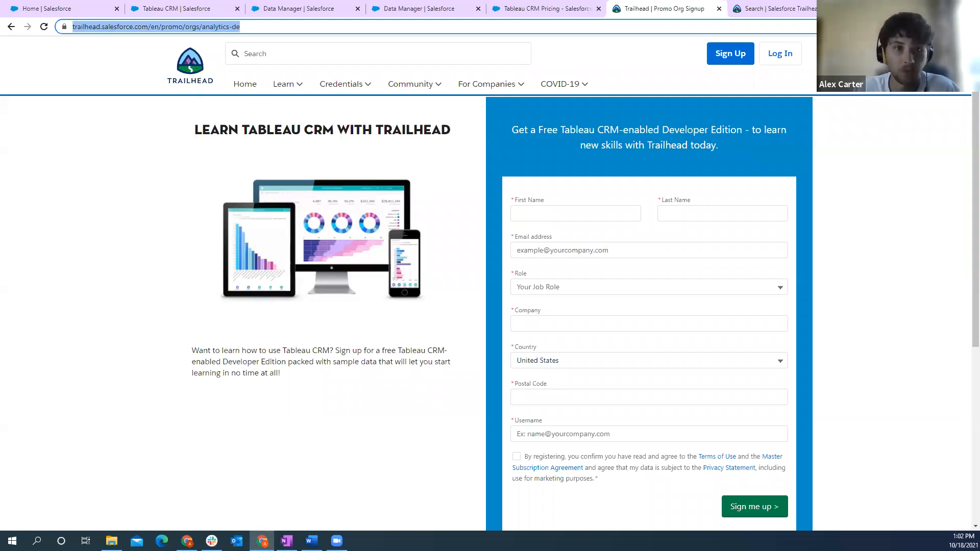
key(Escape)
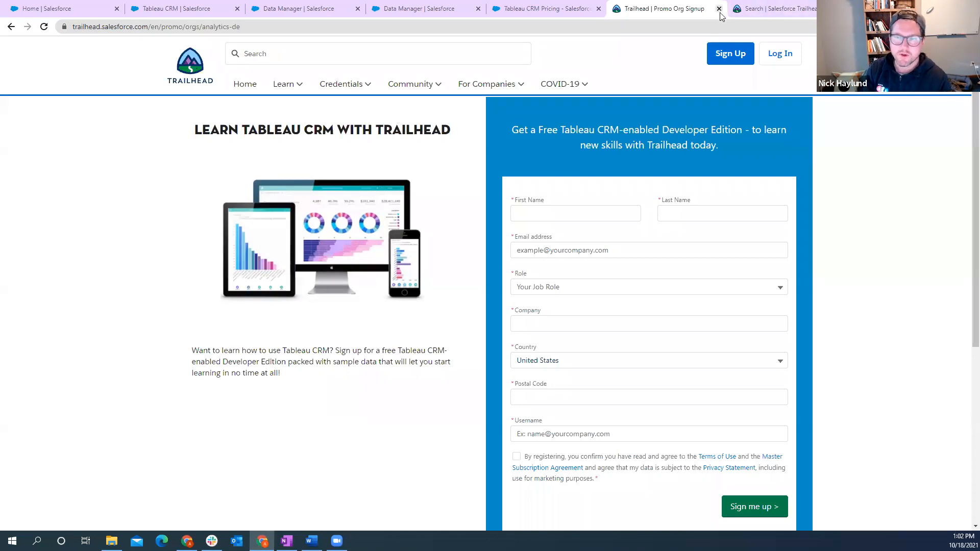
- Return to the Salesforce Home page showing the embedded Opportunity Prioritization dashboard
click(94, 12)
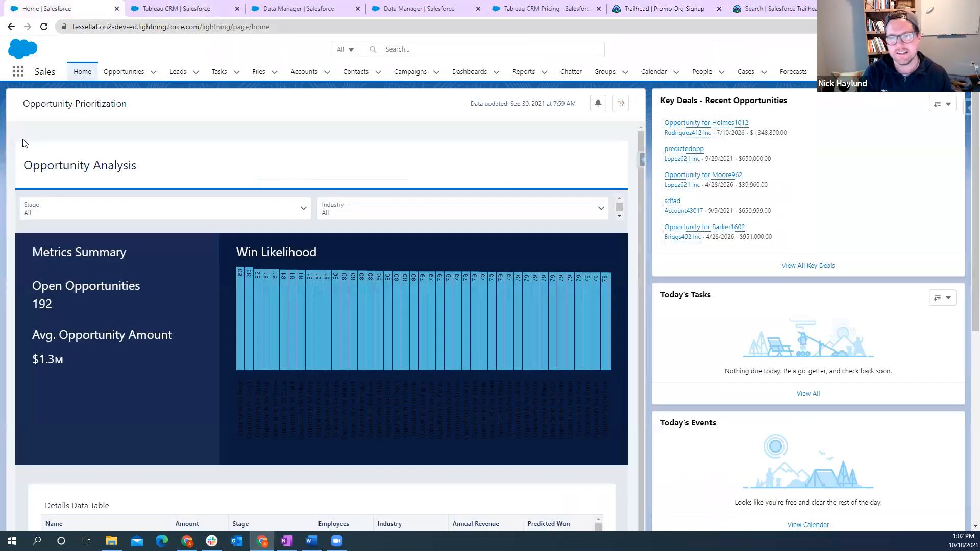
key(ctrl+t)
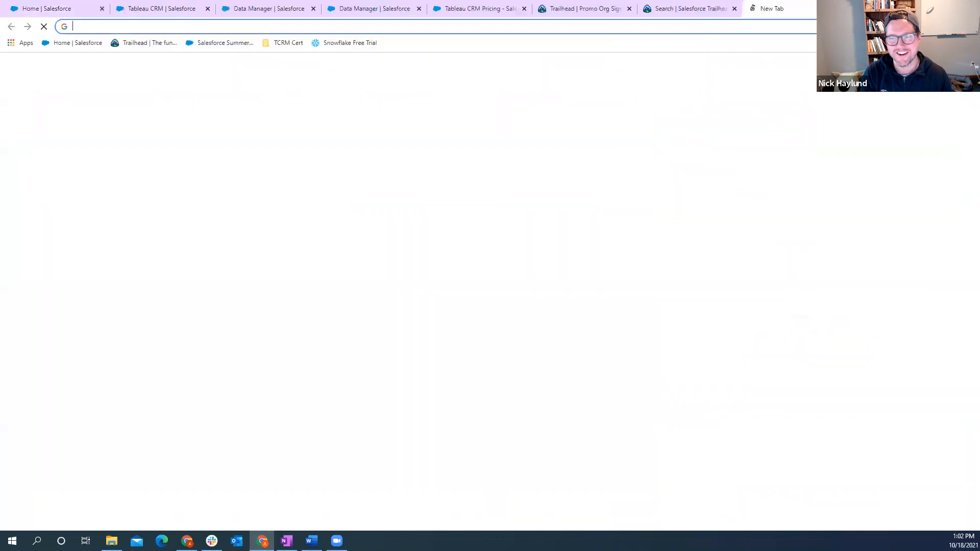
key(ctrl+w)
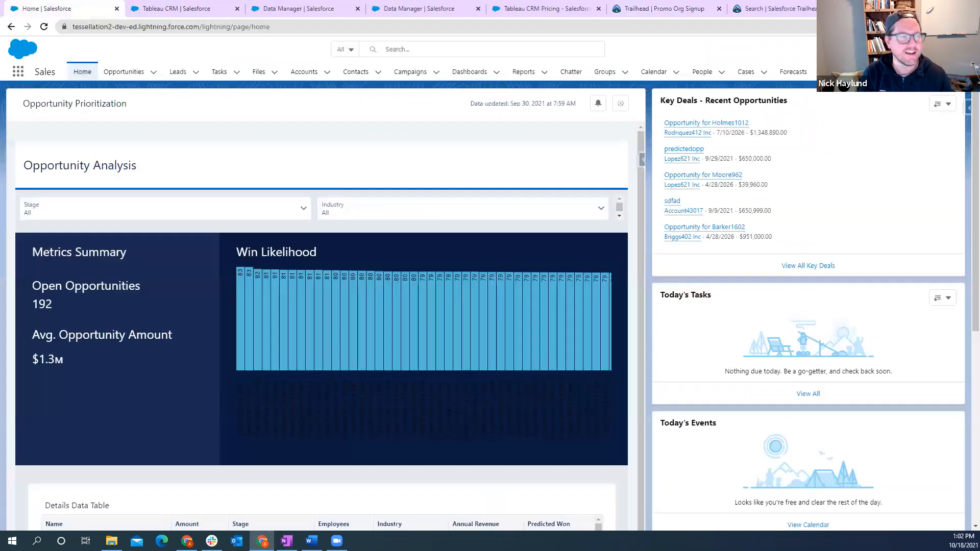